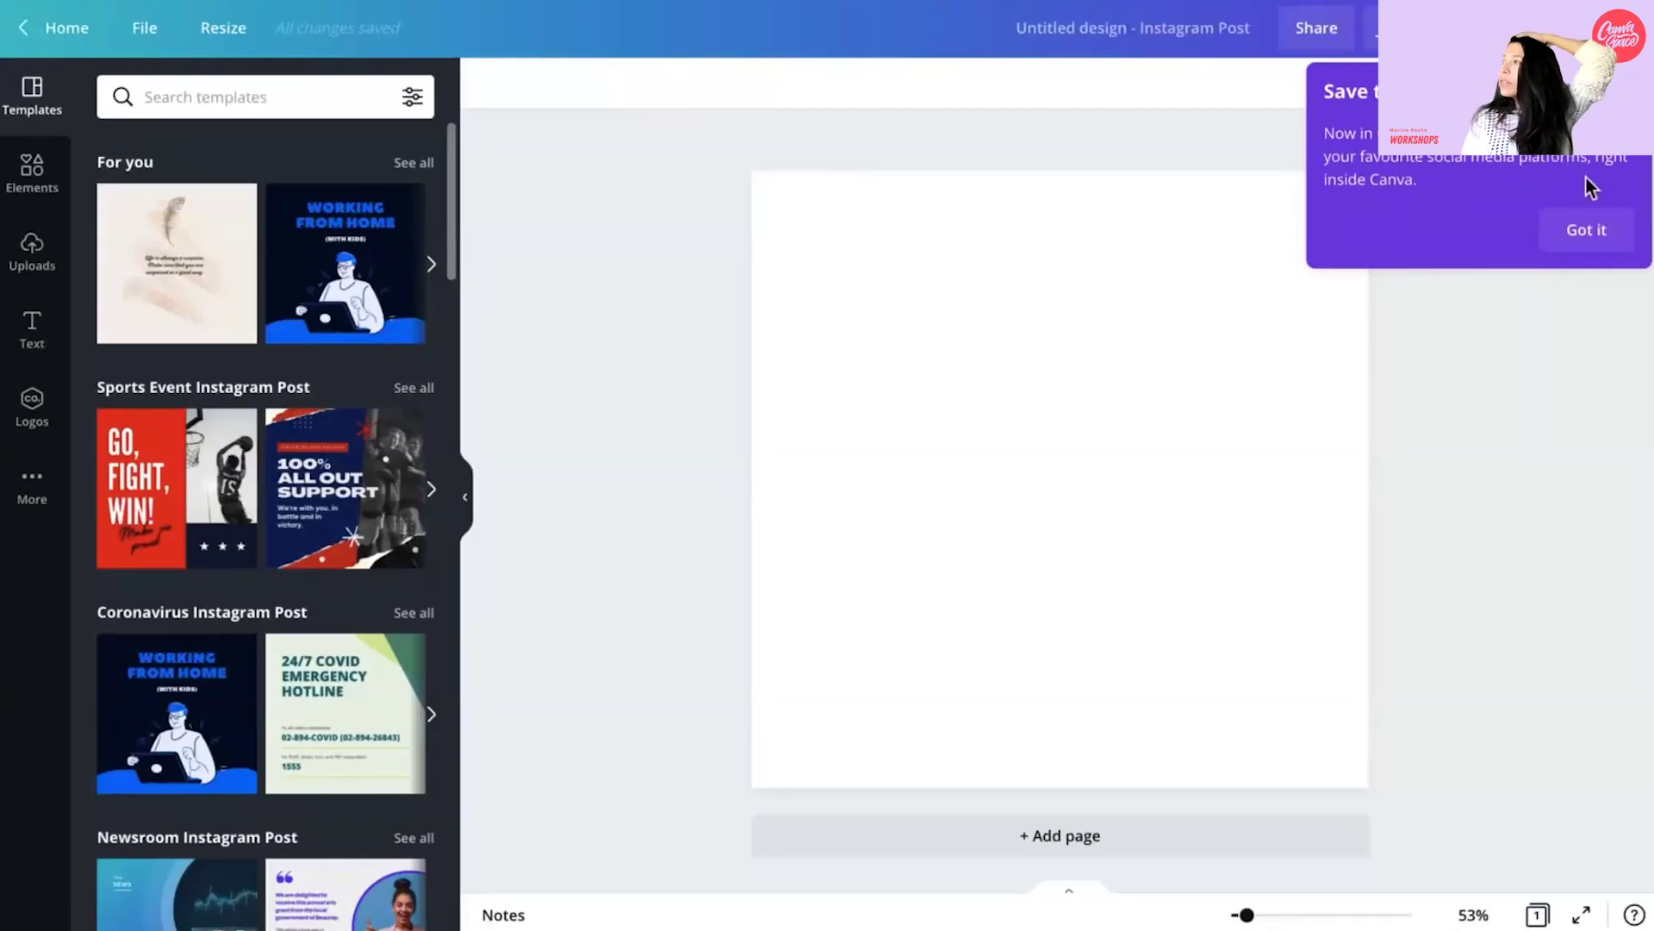
- Dismiss the save tip and search the design elements for Frames
left_click(1584, 229)
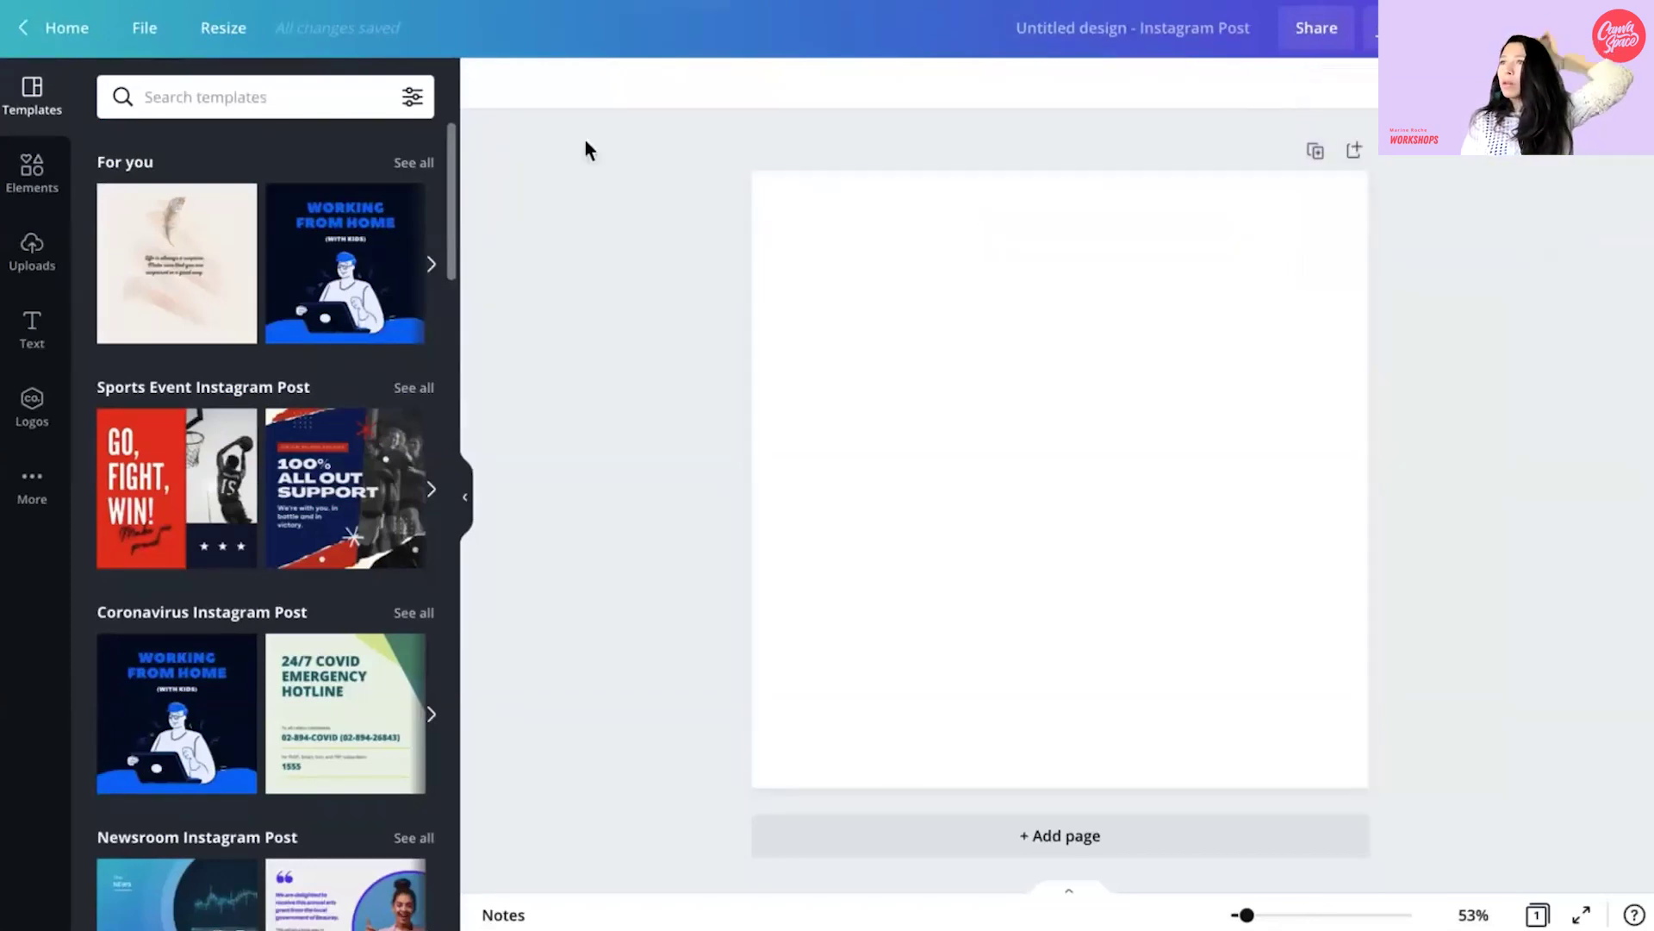
left_click(28, 177)
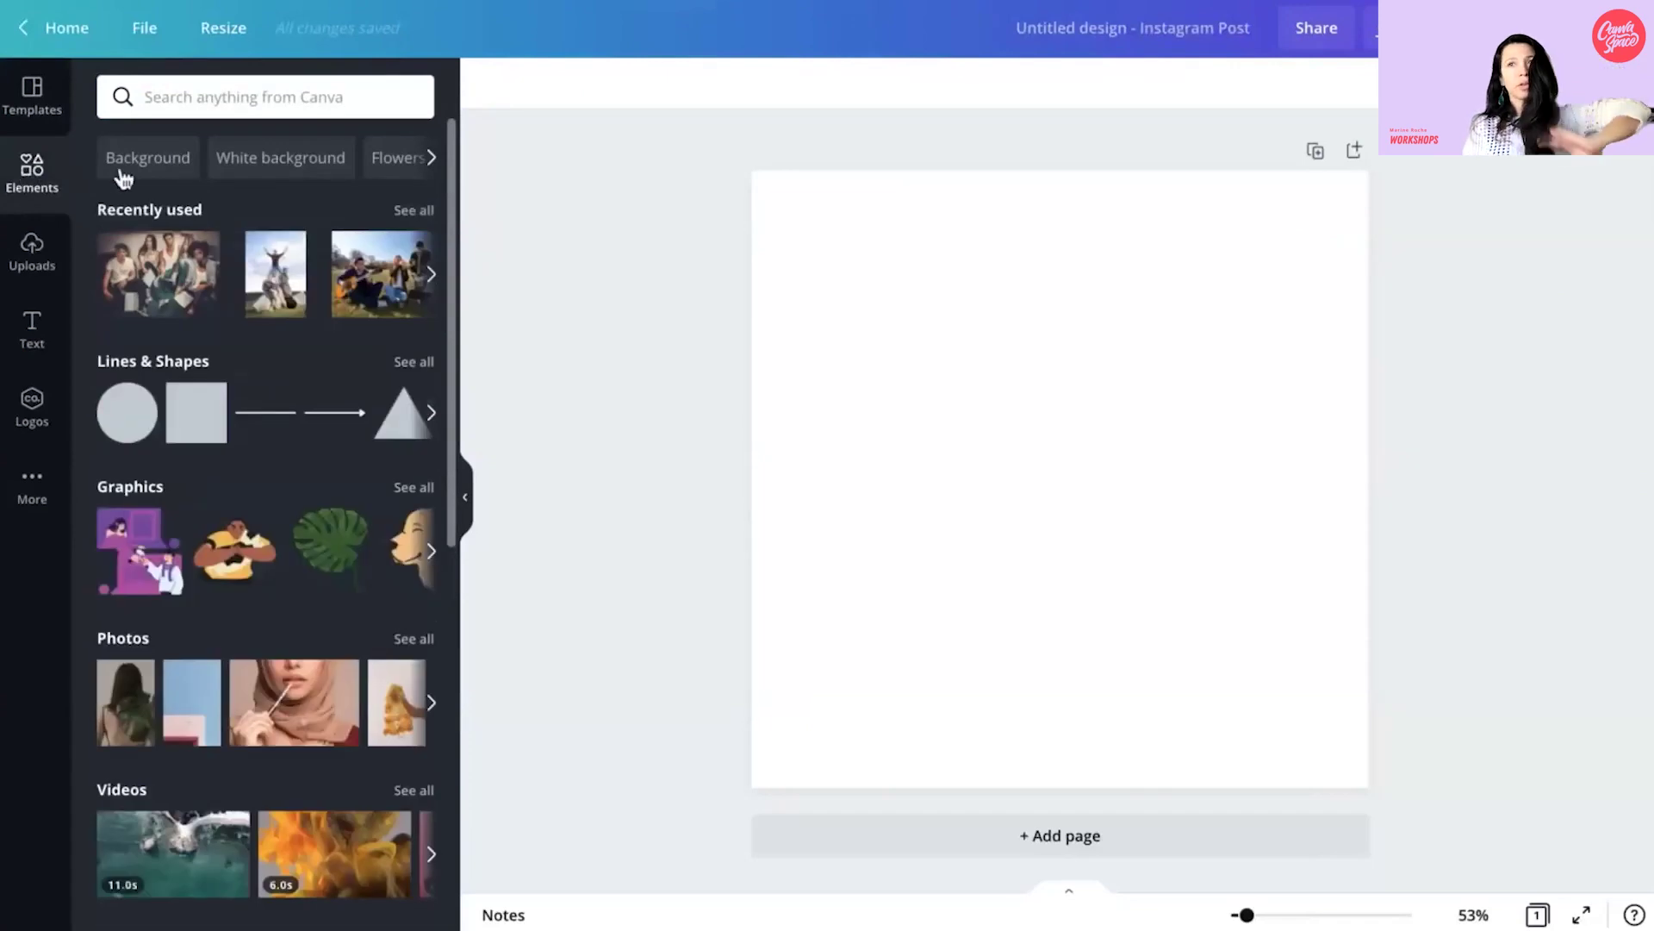
left_click(232, 95)
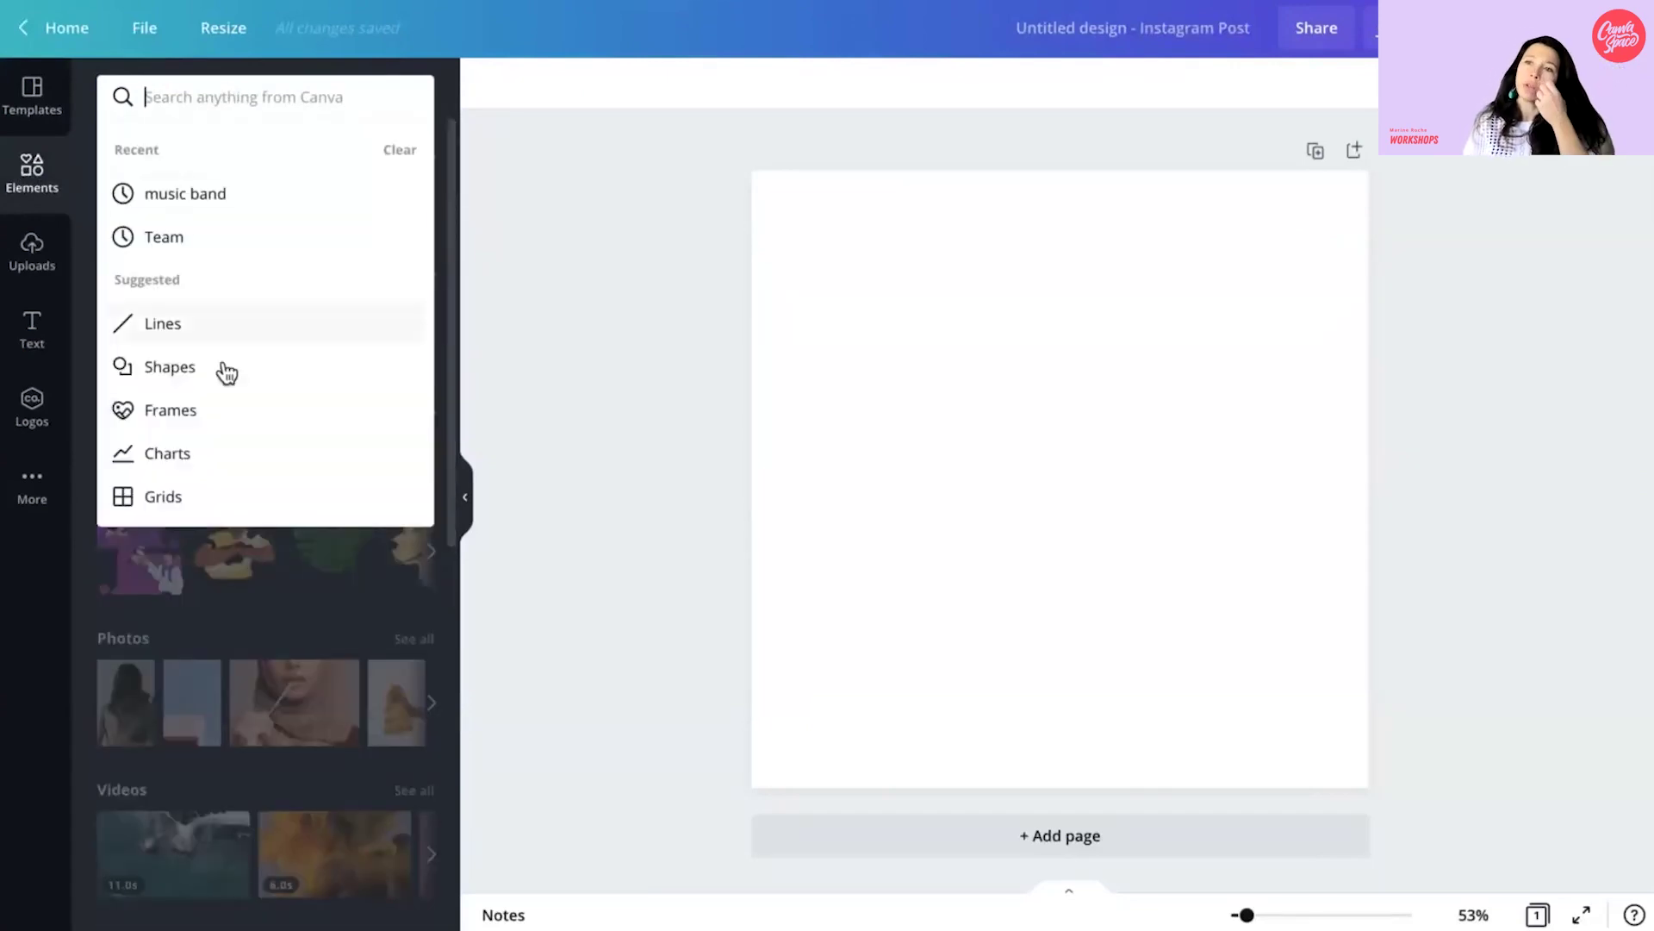
left_click(218, 416)
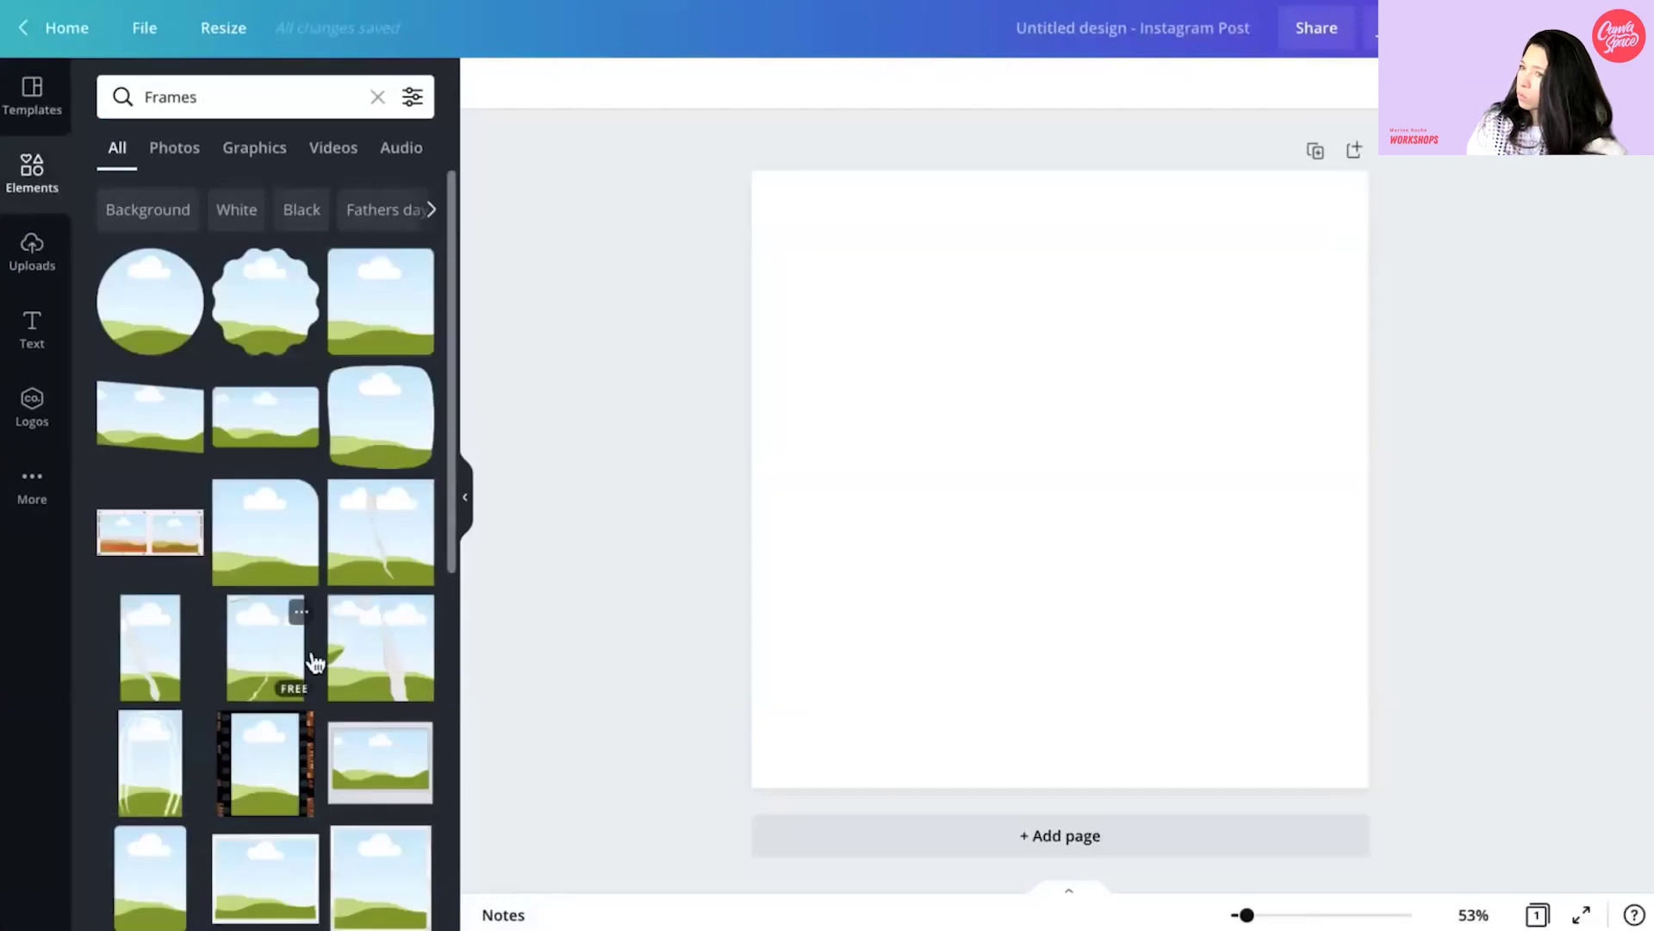
scroll(297, 664, "down", 10)
scroll(299, 666, "down", 6)
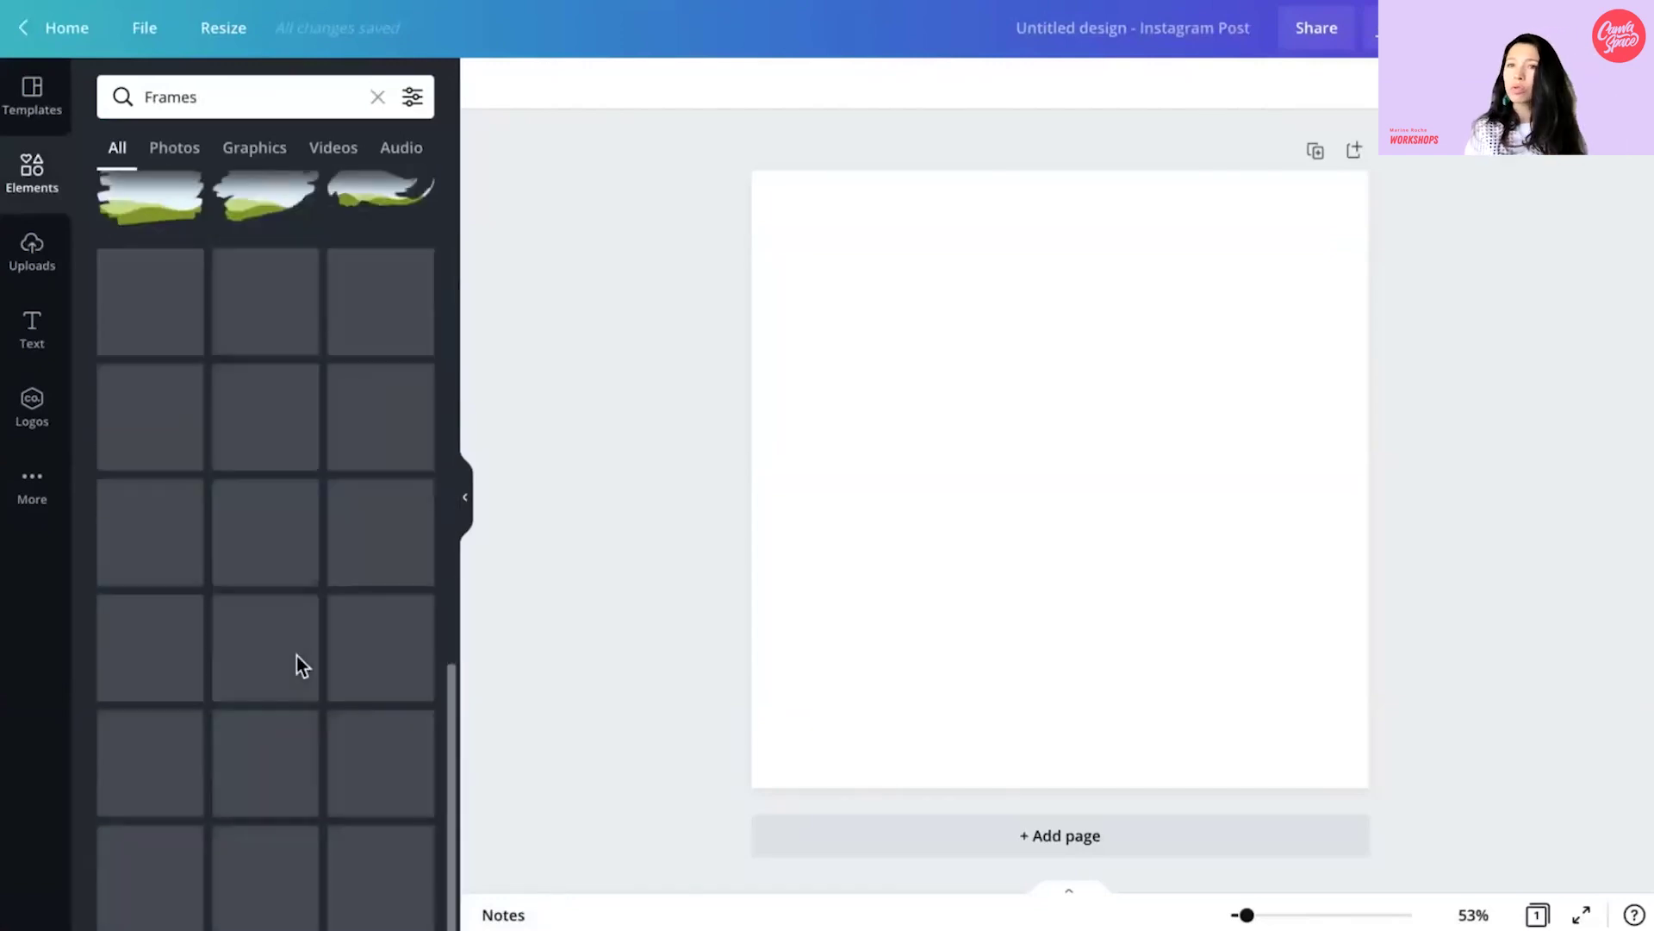
scroll(299, 668, "down", 8)
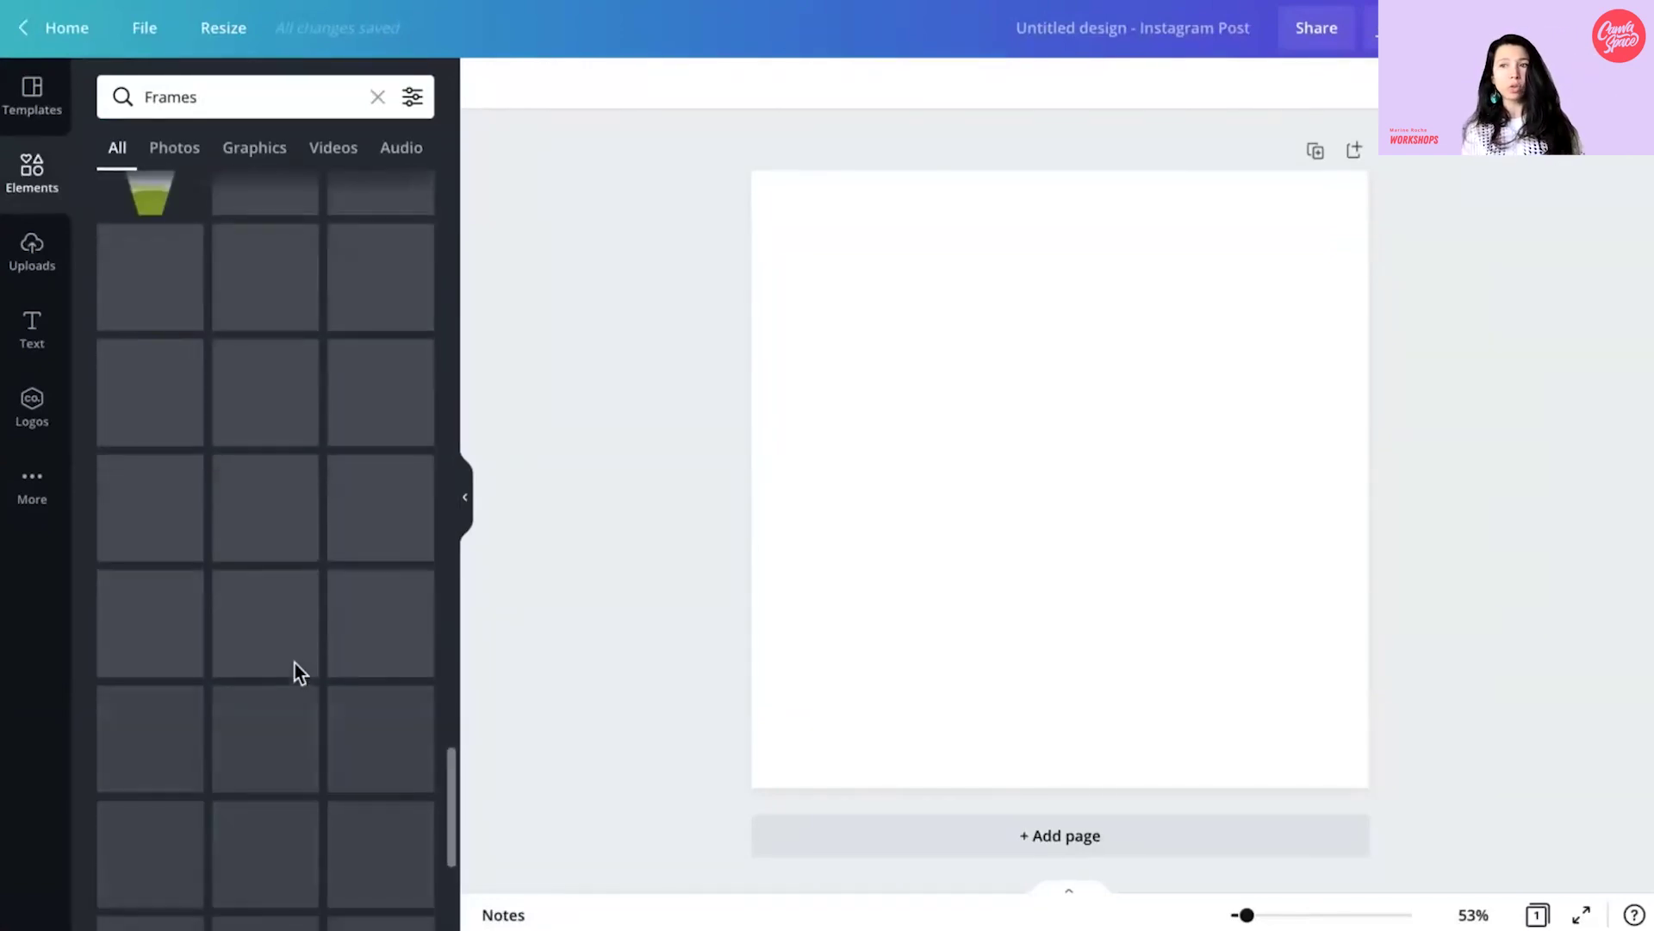
scroll(299, 673, "down", 8)
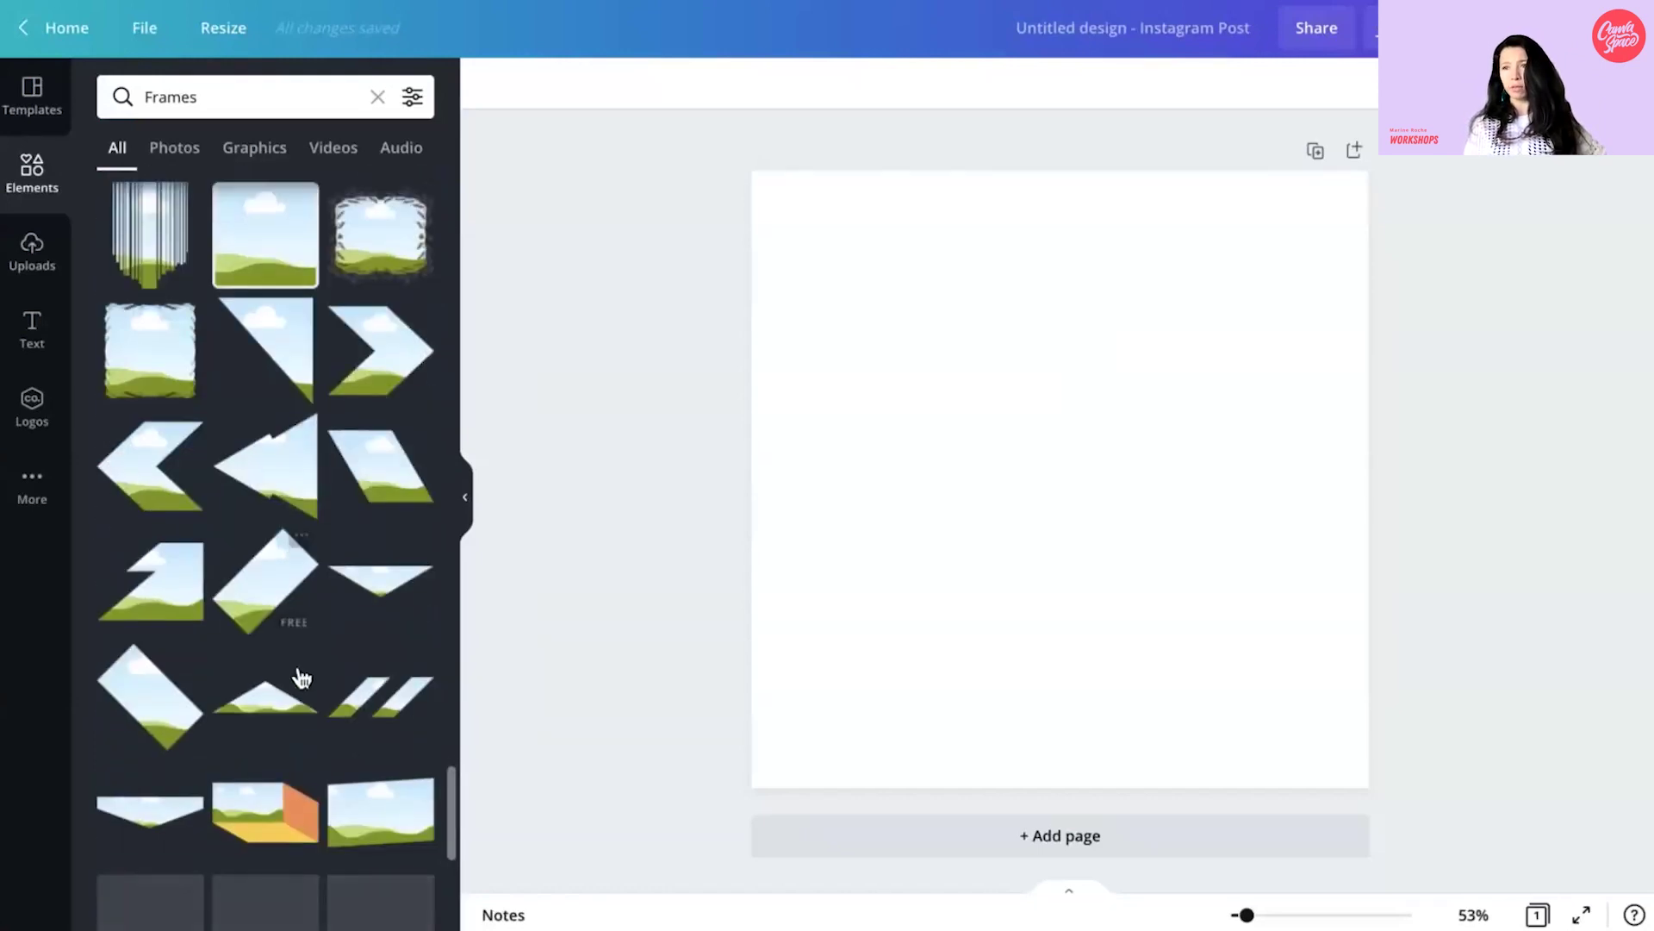
scroll(301, 671, "down", 8)
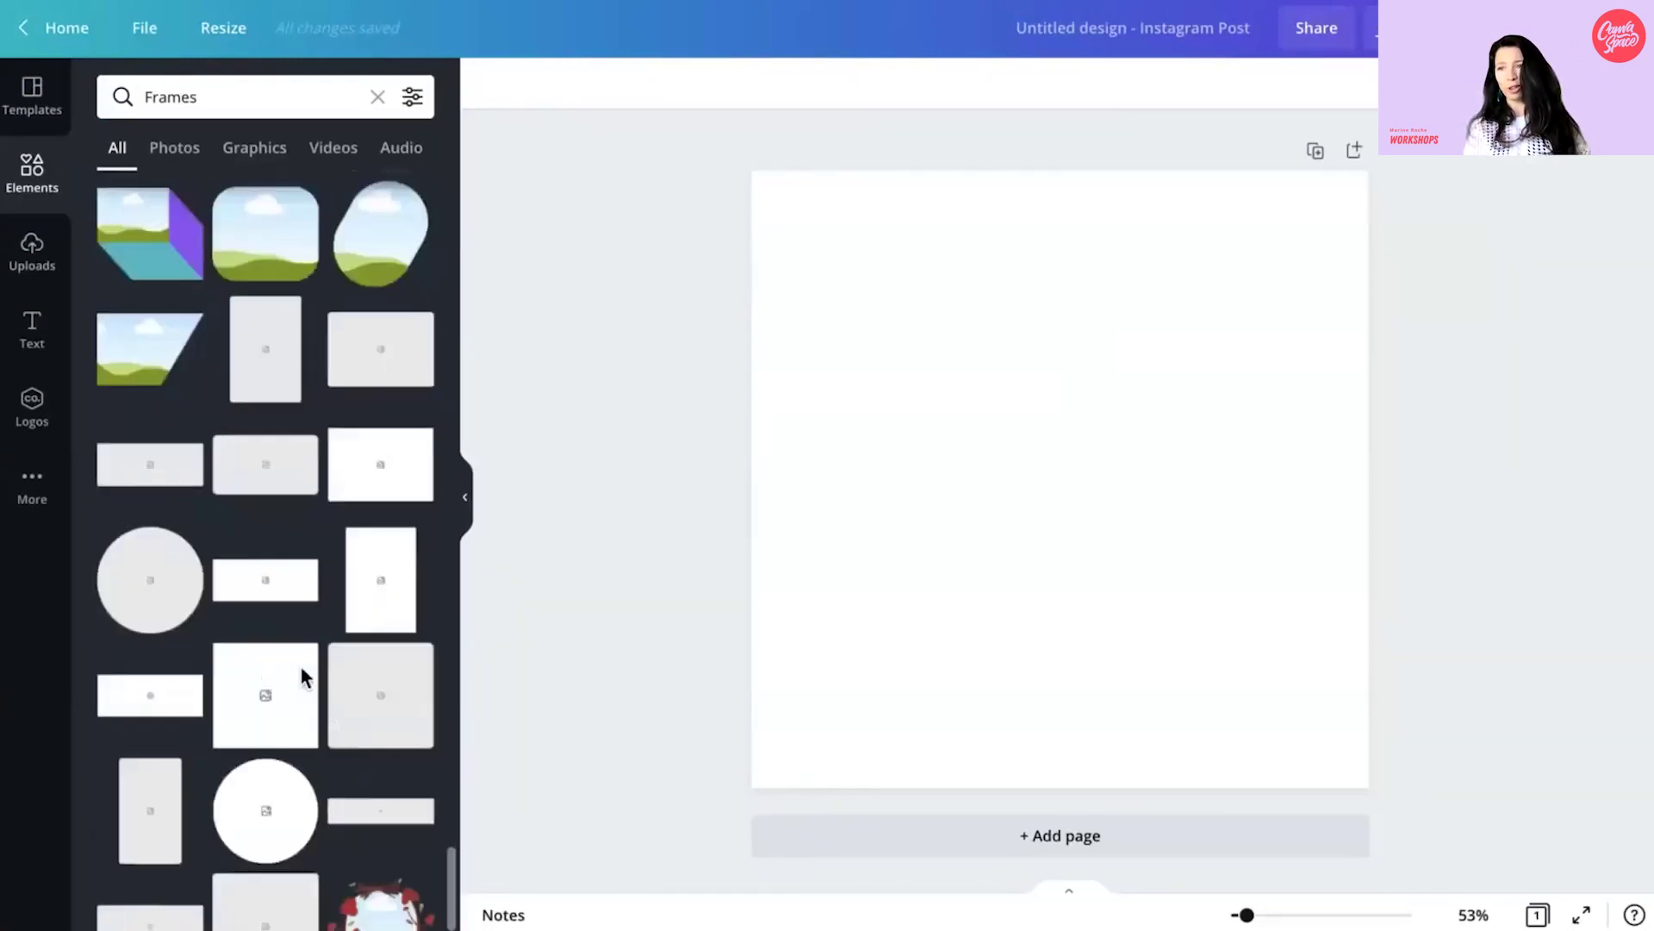
scroll(303, 677, "down", 8)
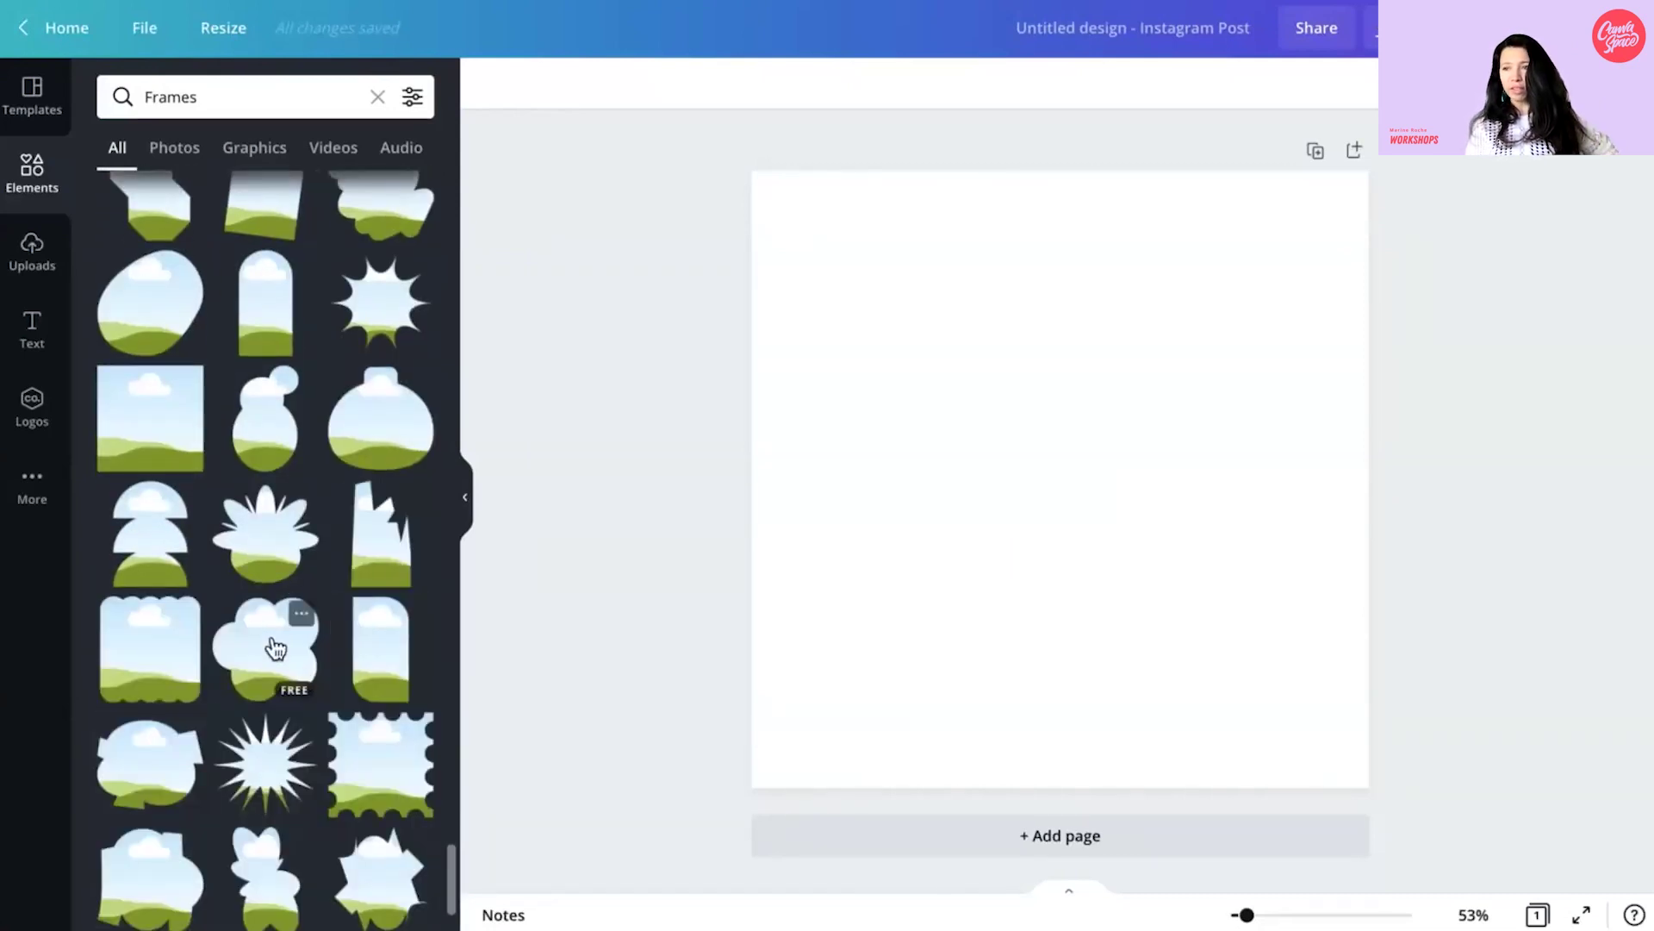
- Add a cloud-shaped frame and shrink it to about 238 by 231 in the top-left corner
left_click(275, 648)
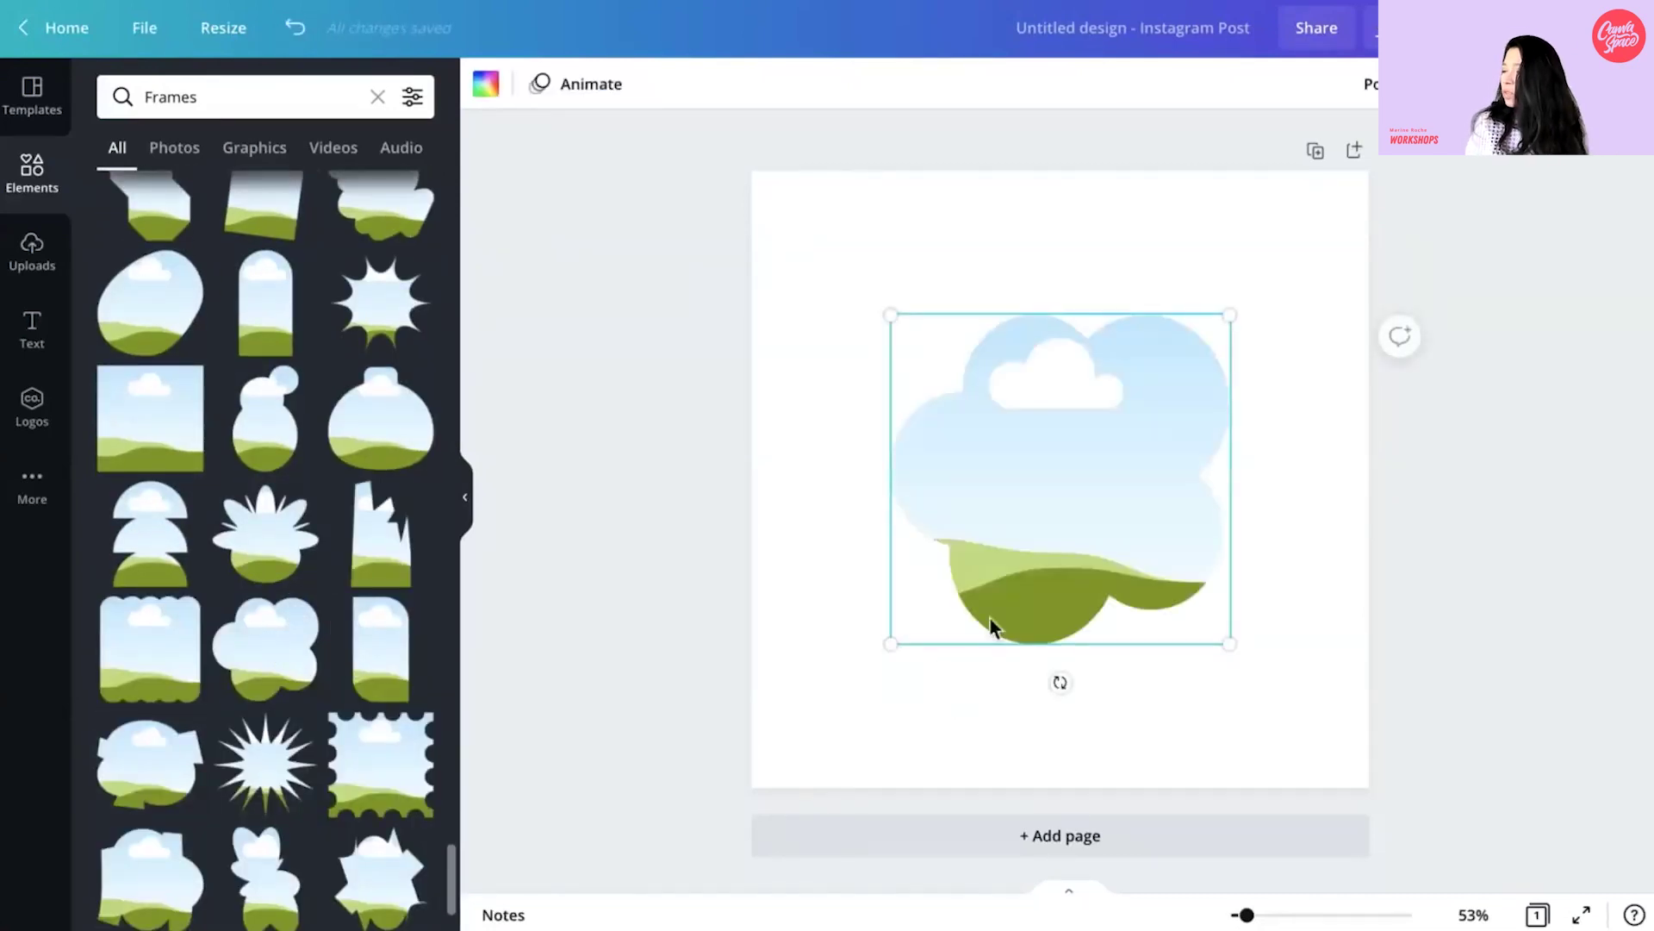
left_click_drag(1029, 527, 927, 428)
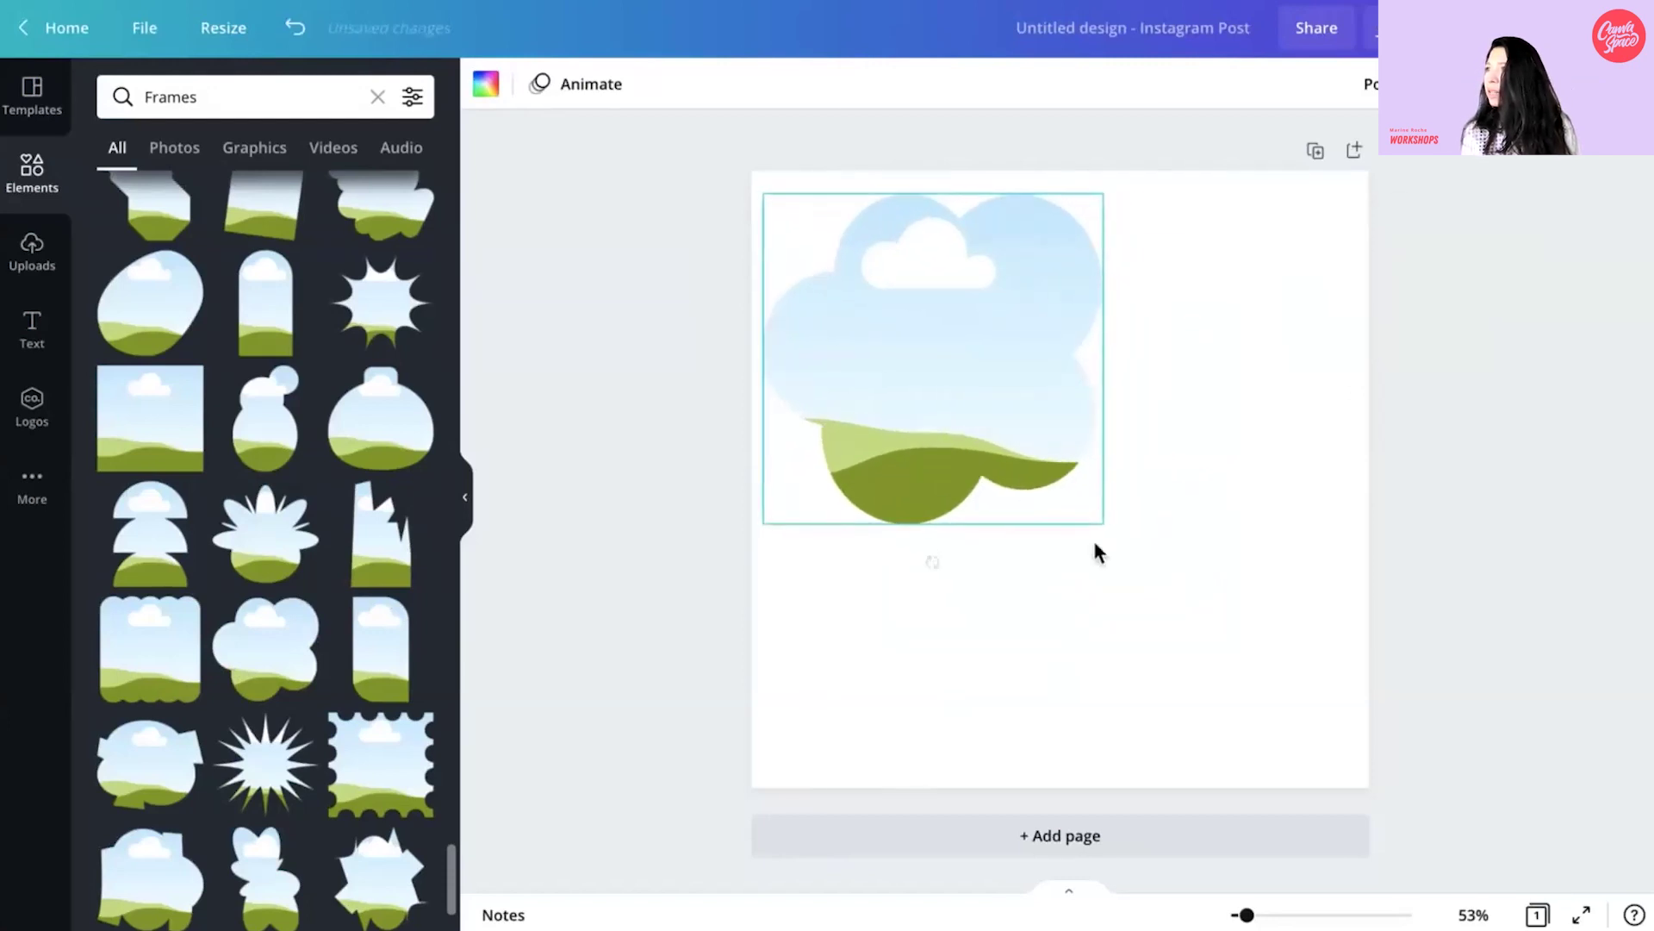
left_click_drag(1105, 520, 924, 300)
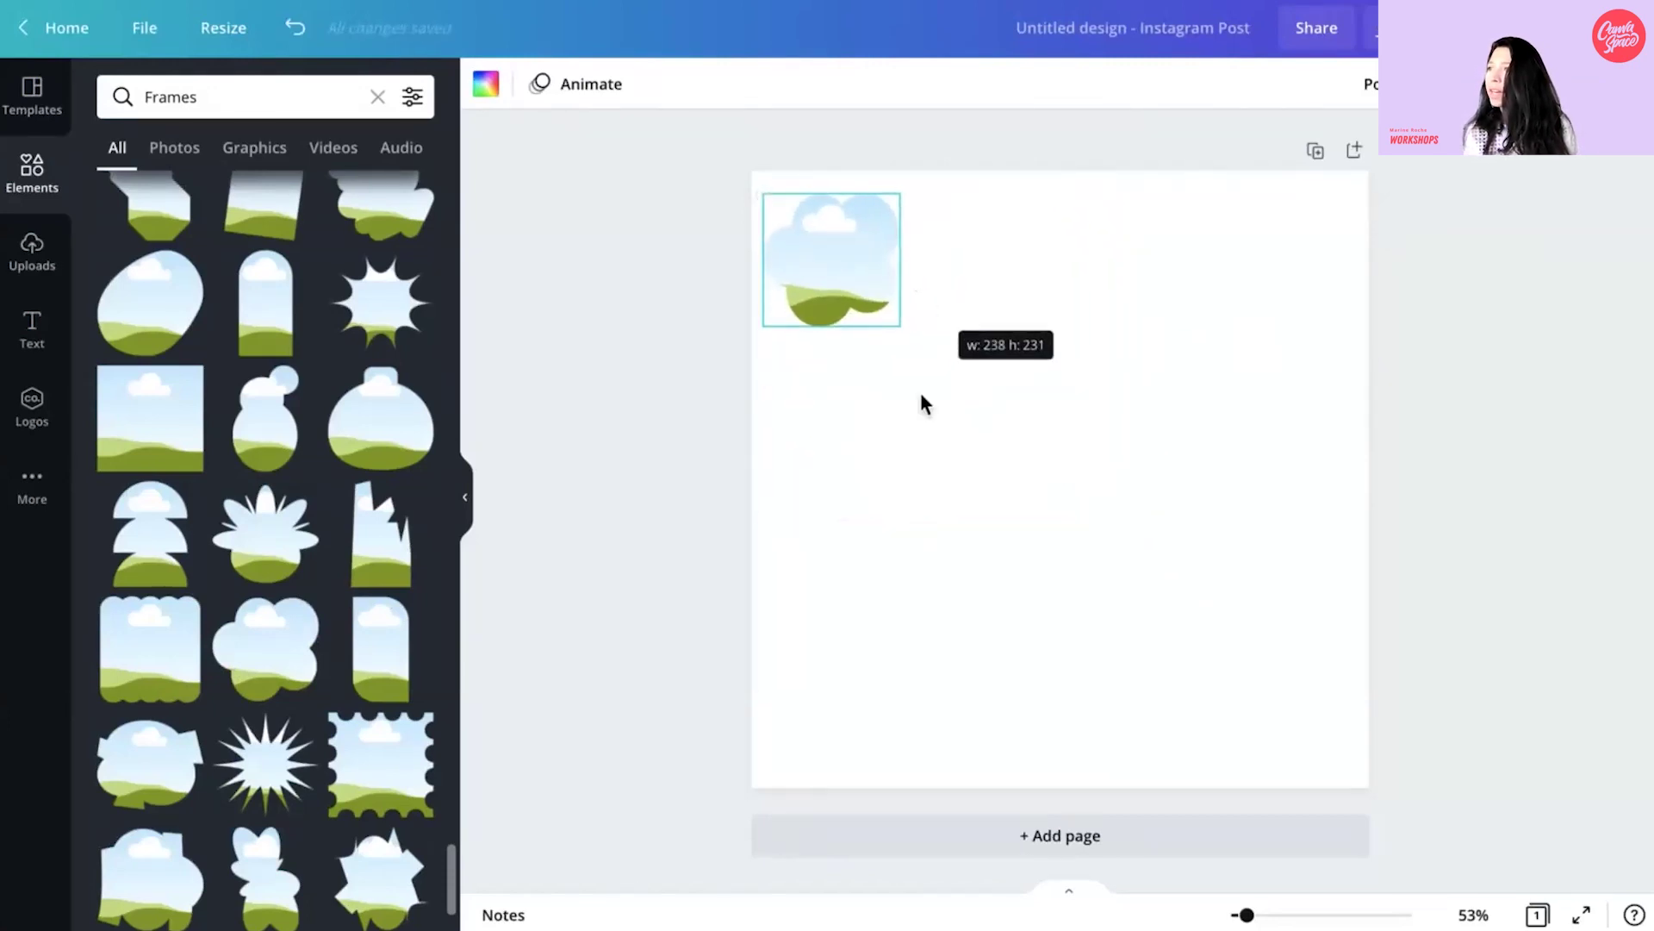
left_click_drag(922, 394, 922, 392)
left_click_drag(829, 266, 834, 254)
- Drop the 'Team up on Canva' logo from Logos into the cloud frame
left_click(32, 405)
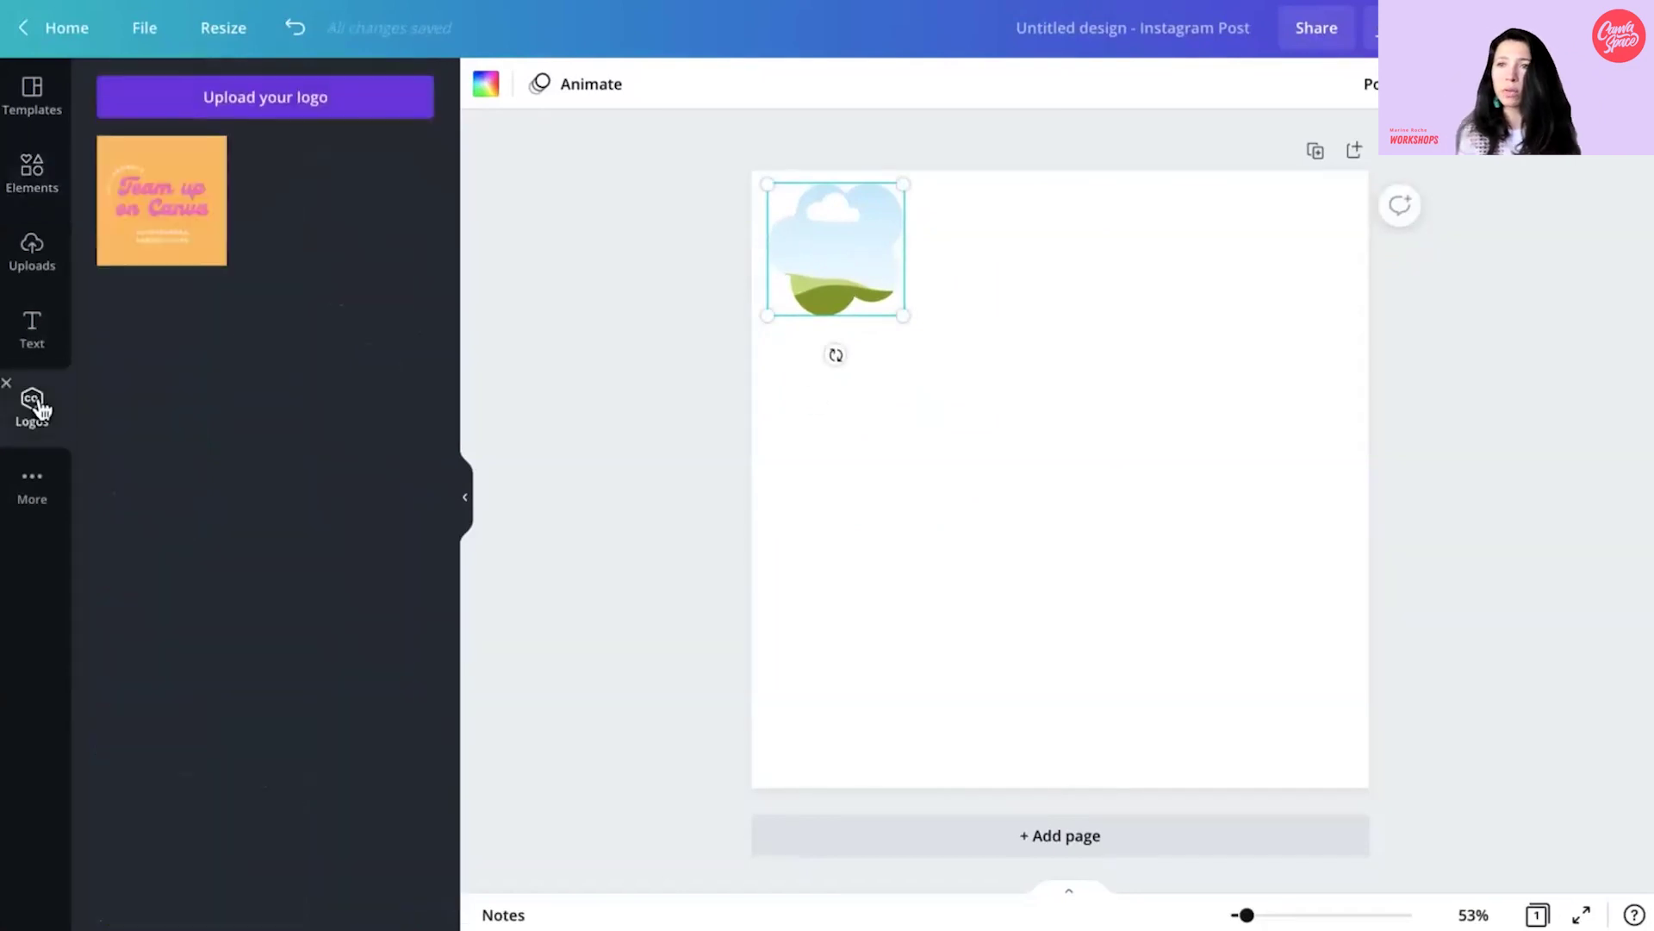
left_click(152, 228)
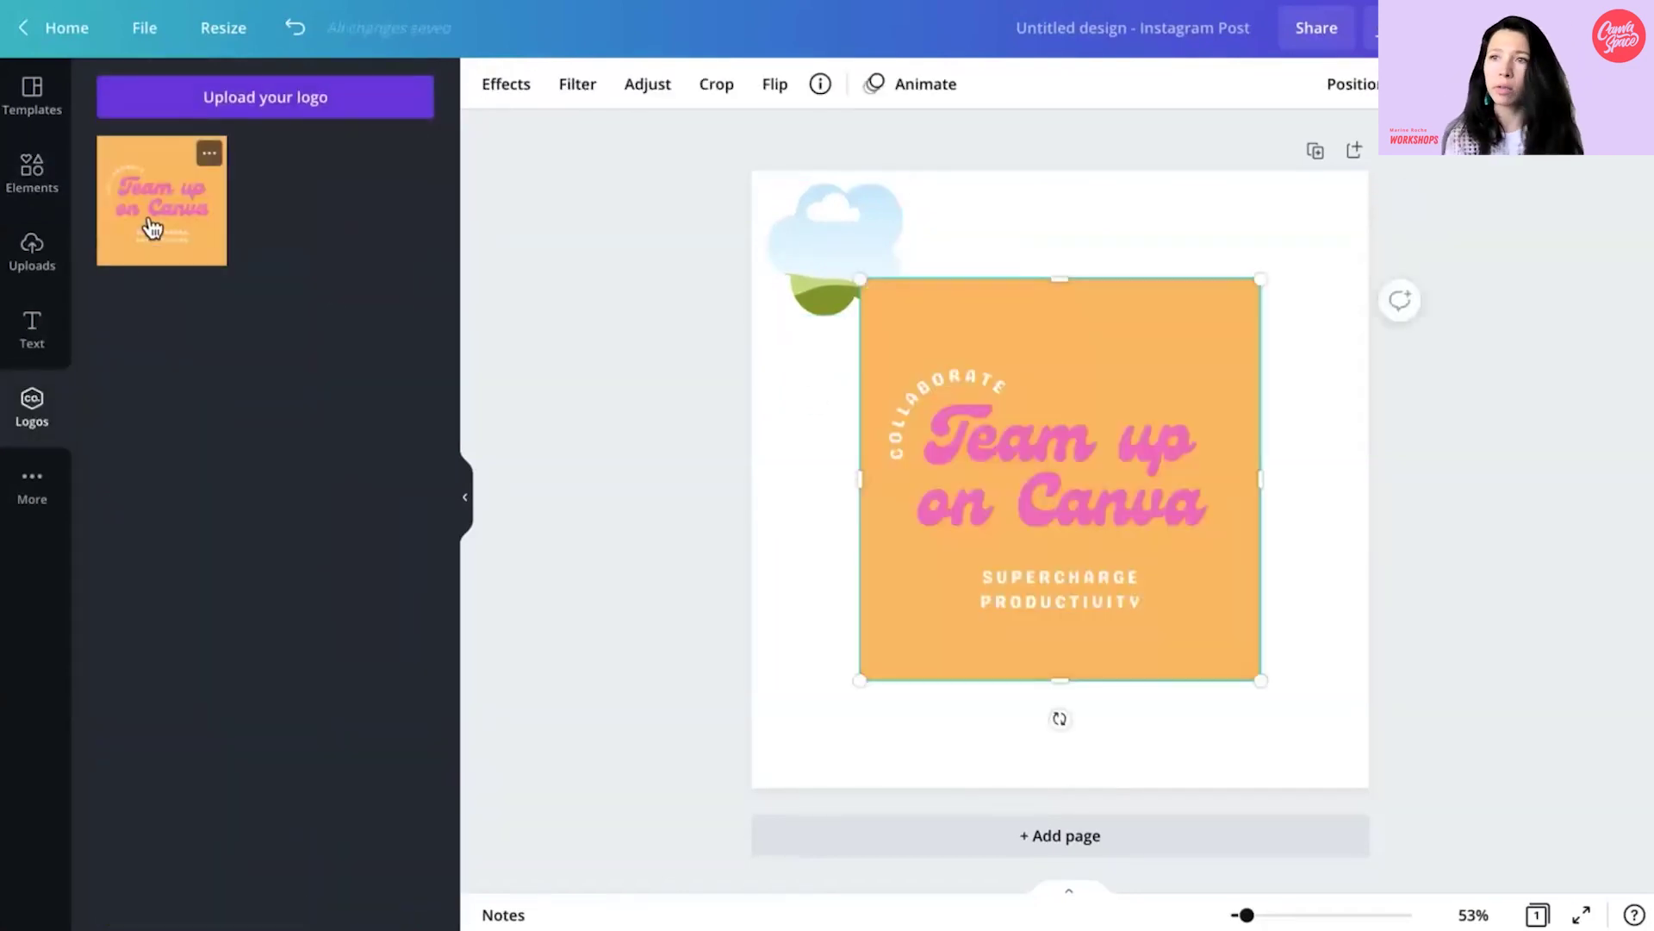
left_click_drag(1120, 503, 1267, 598)
left_click_drag(1030, 716, 1237, 506)
left_click_drag(1255, 410, 870, 267)
left_click(1072, 404)
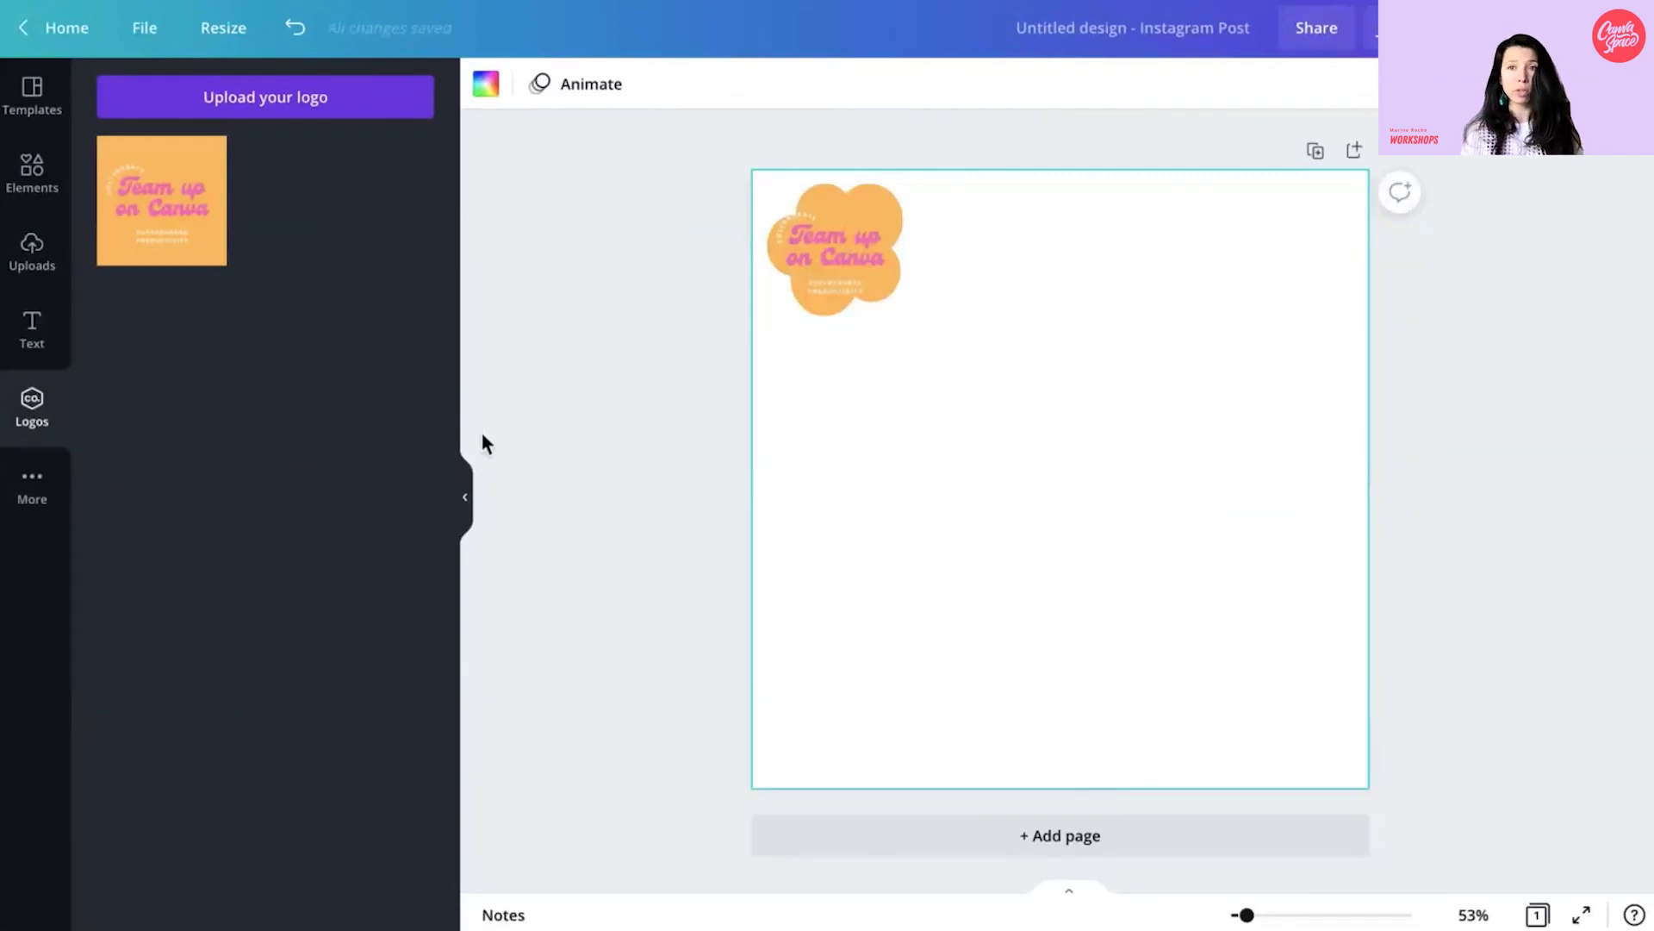
- Enlarge and shift the logo slightly down inside the cloud frame
double_click(856, 260)
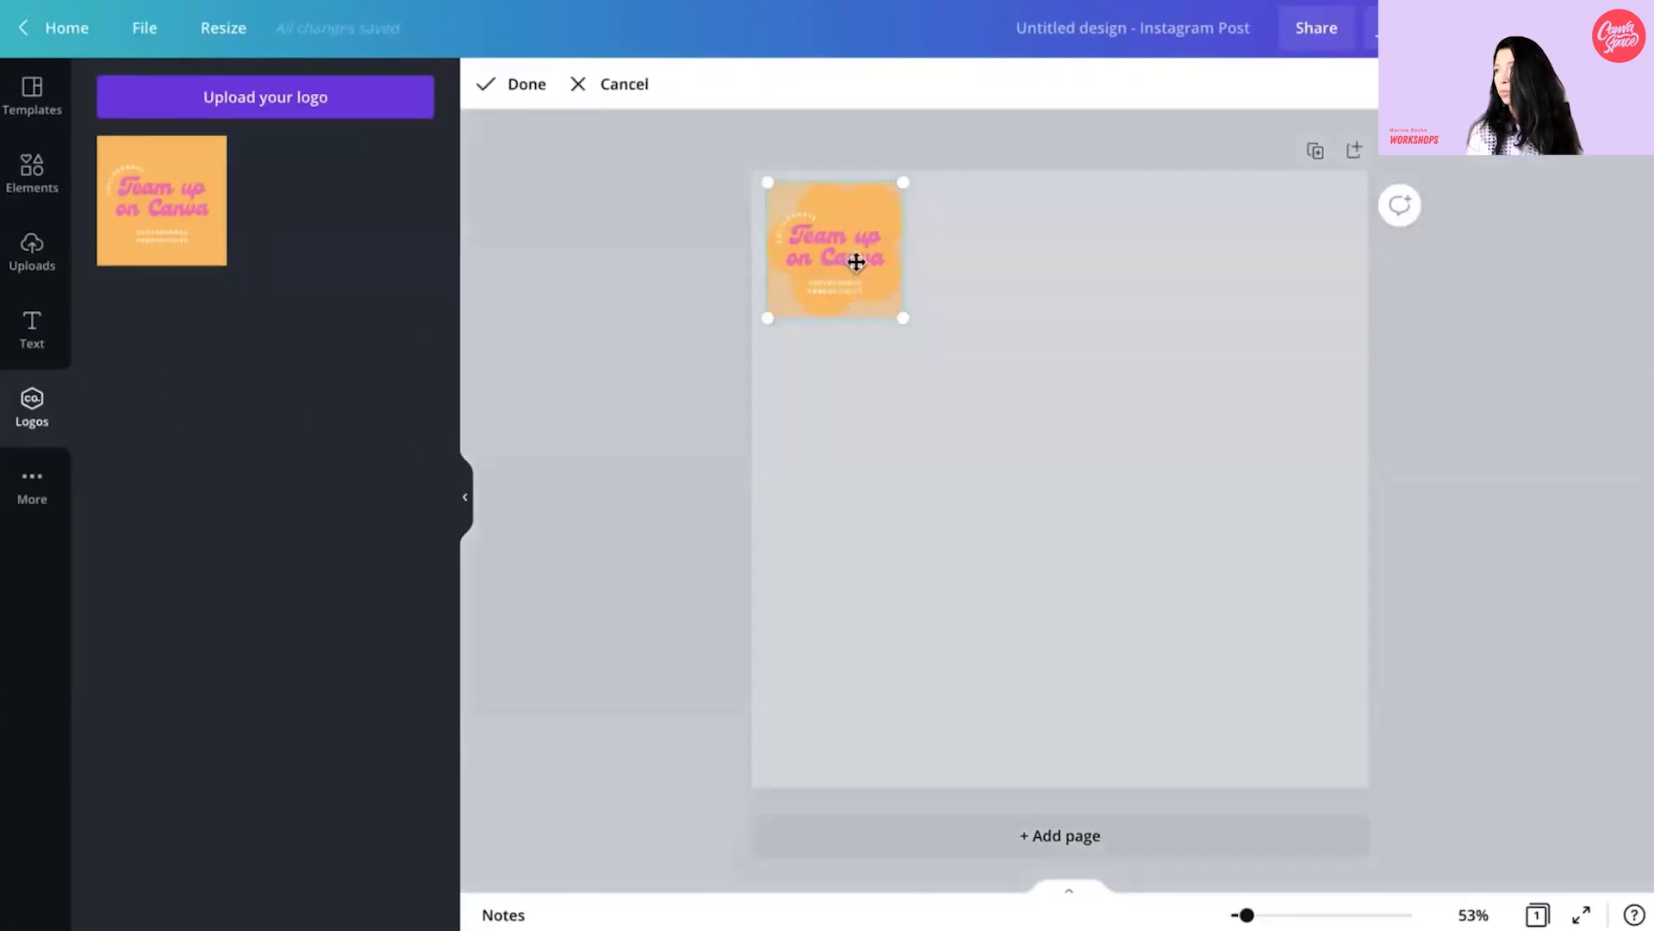
left_click(617, 82)
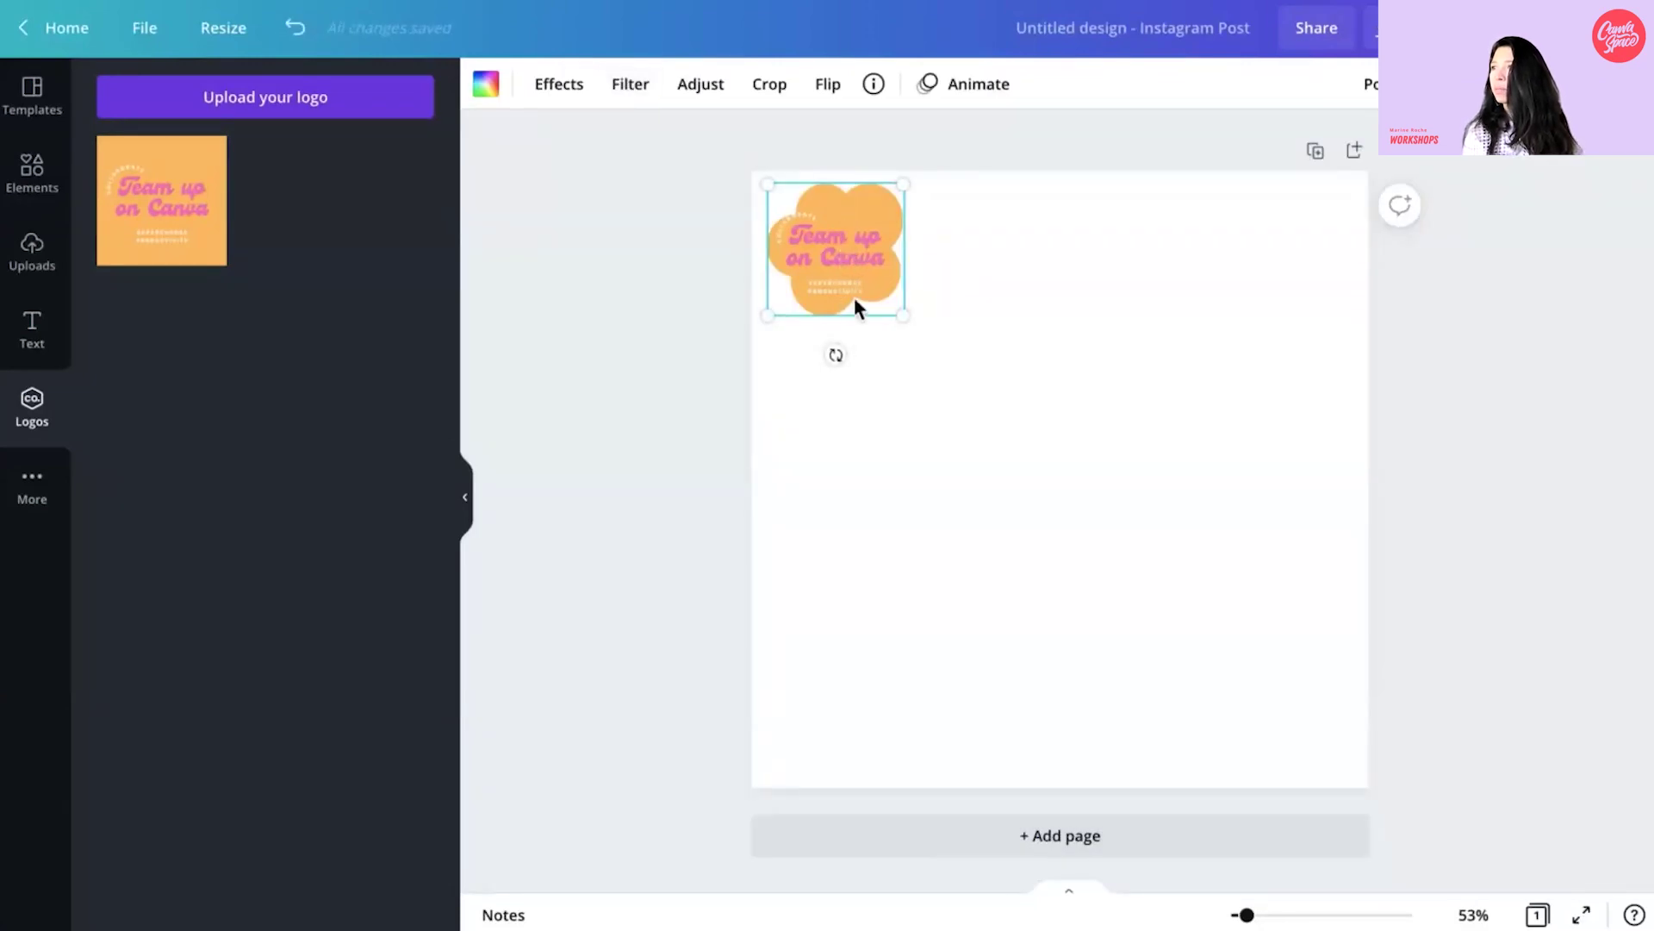
double_click(876, 268)
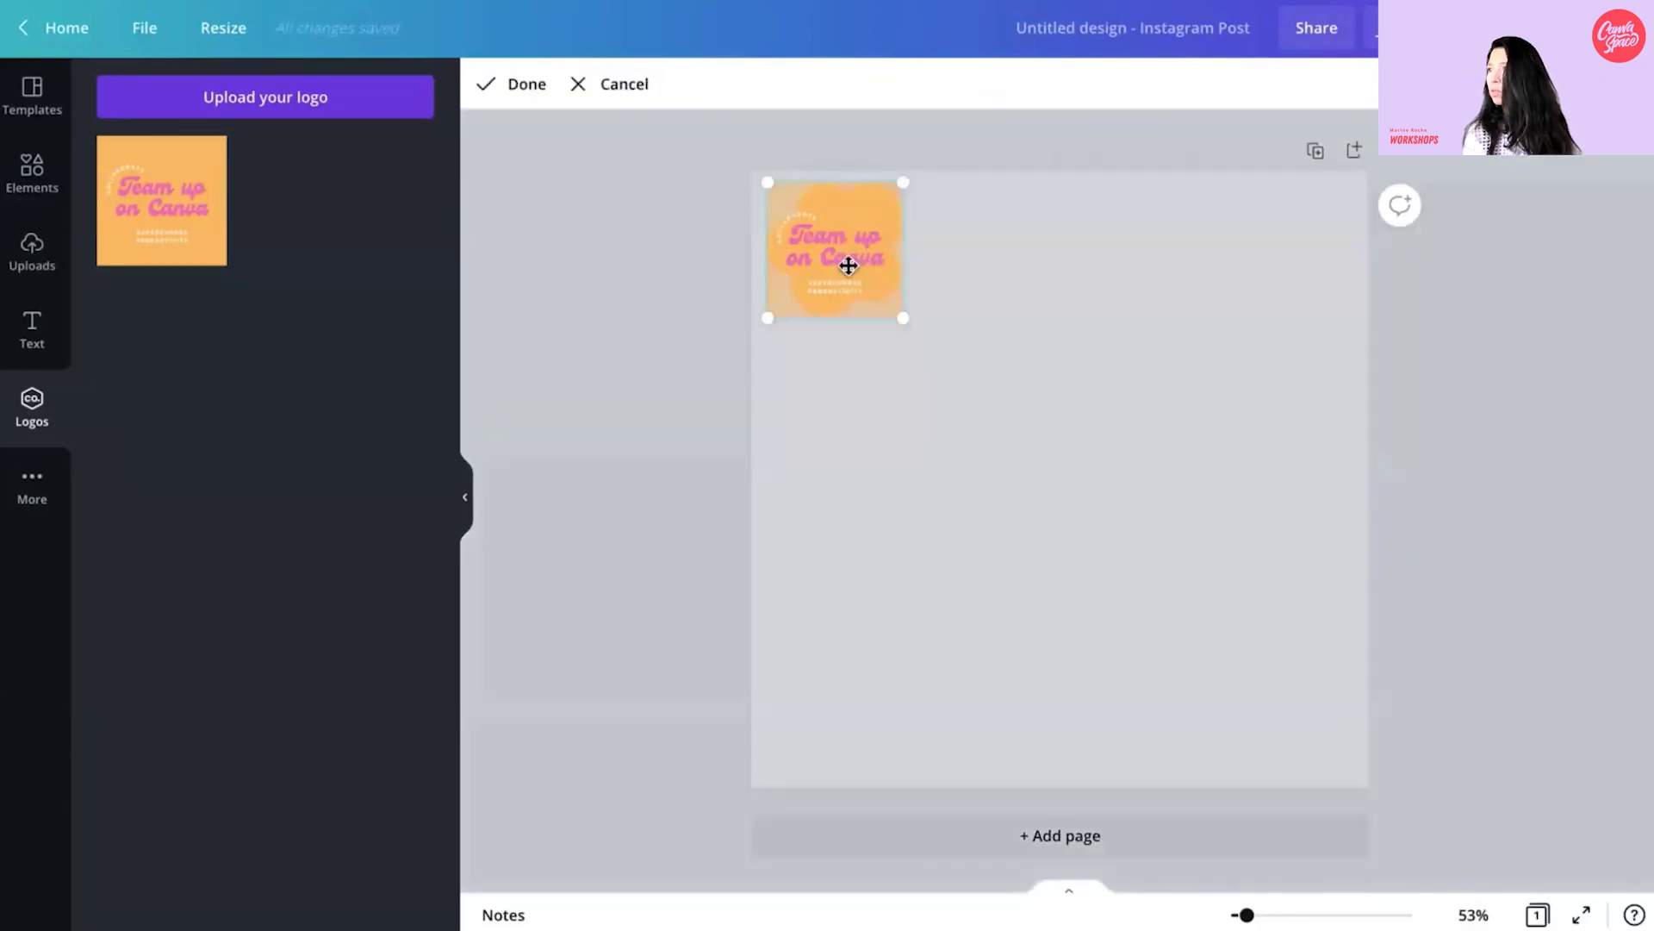
left_click_drag(905, 195, 916, 170)
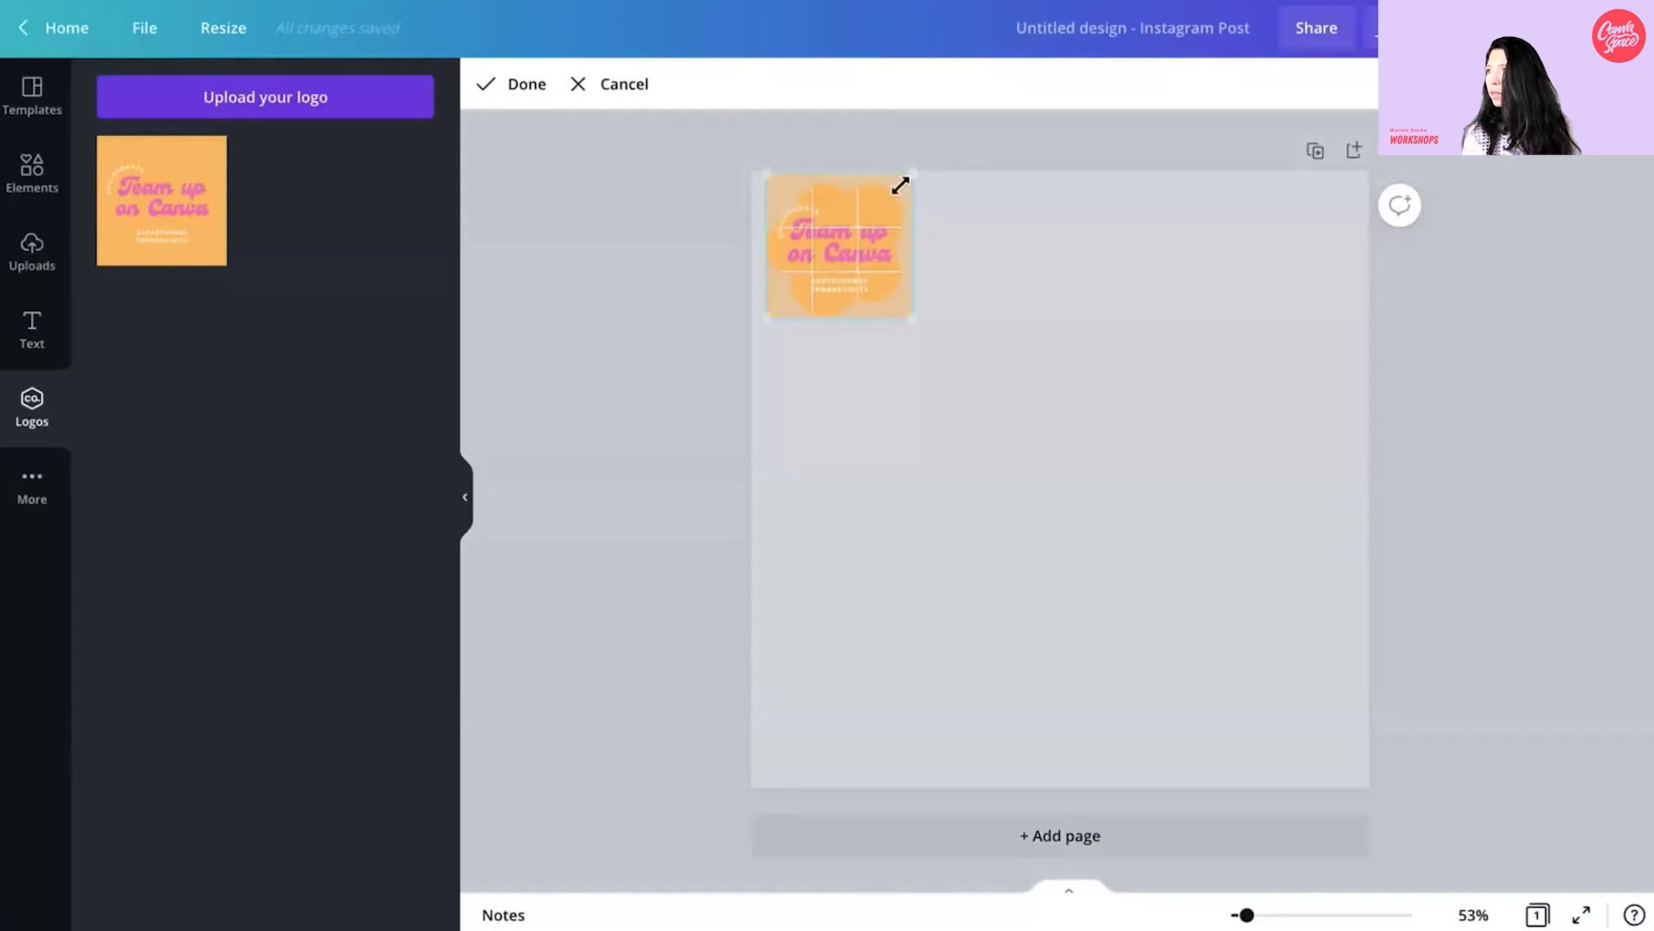
left_click_drag(865, 273, 869, 280)
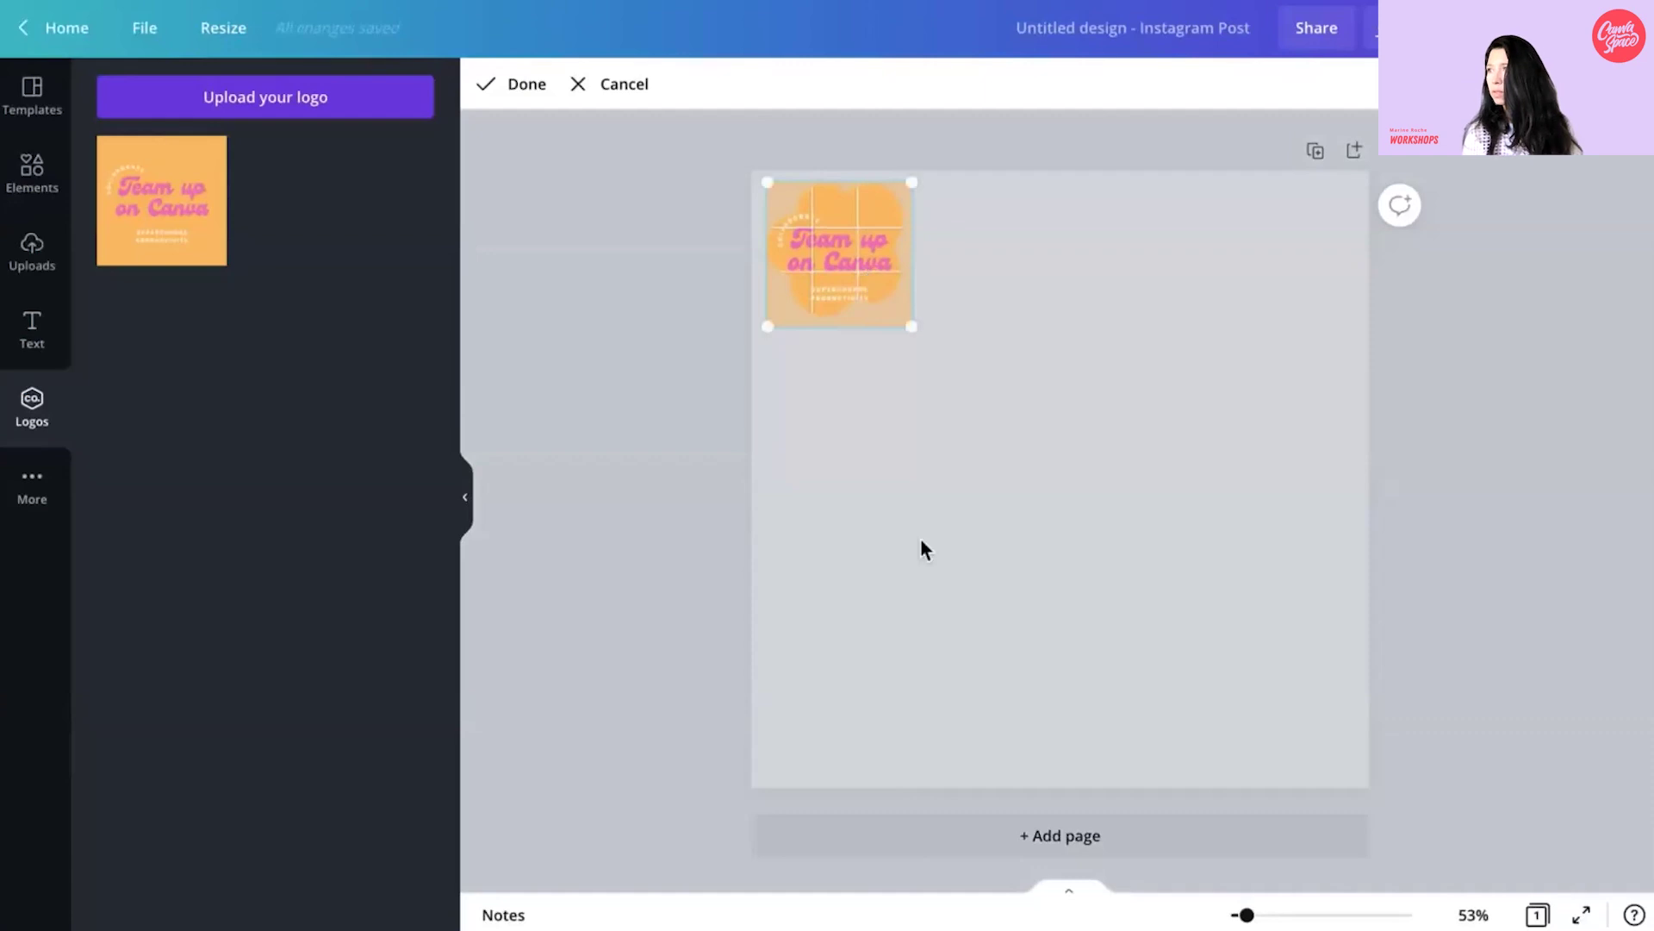
left_click(738, 549)
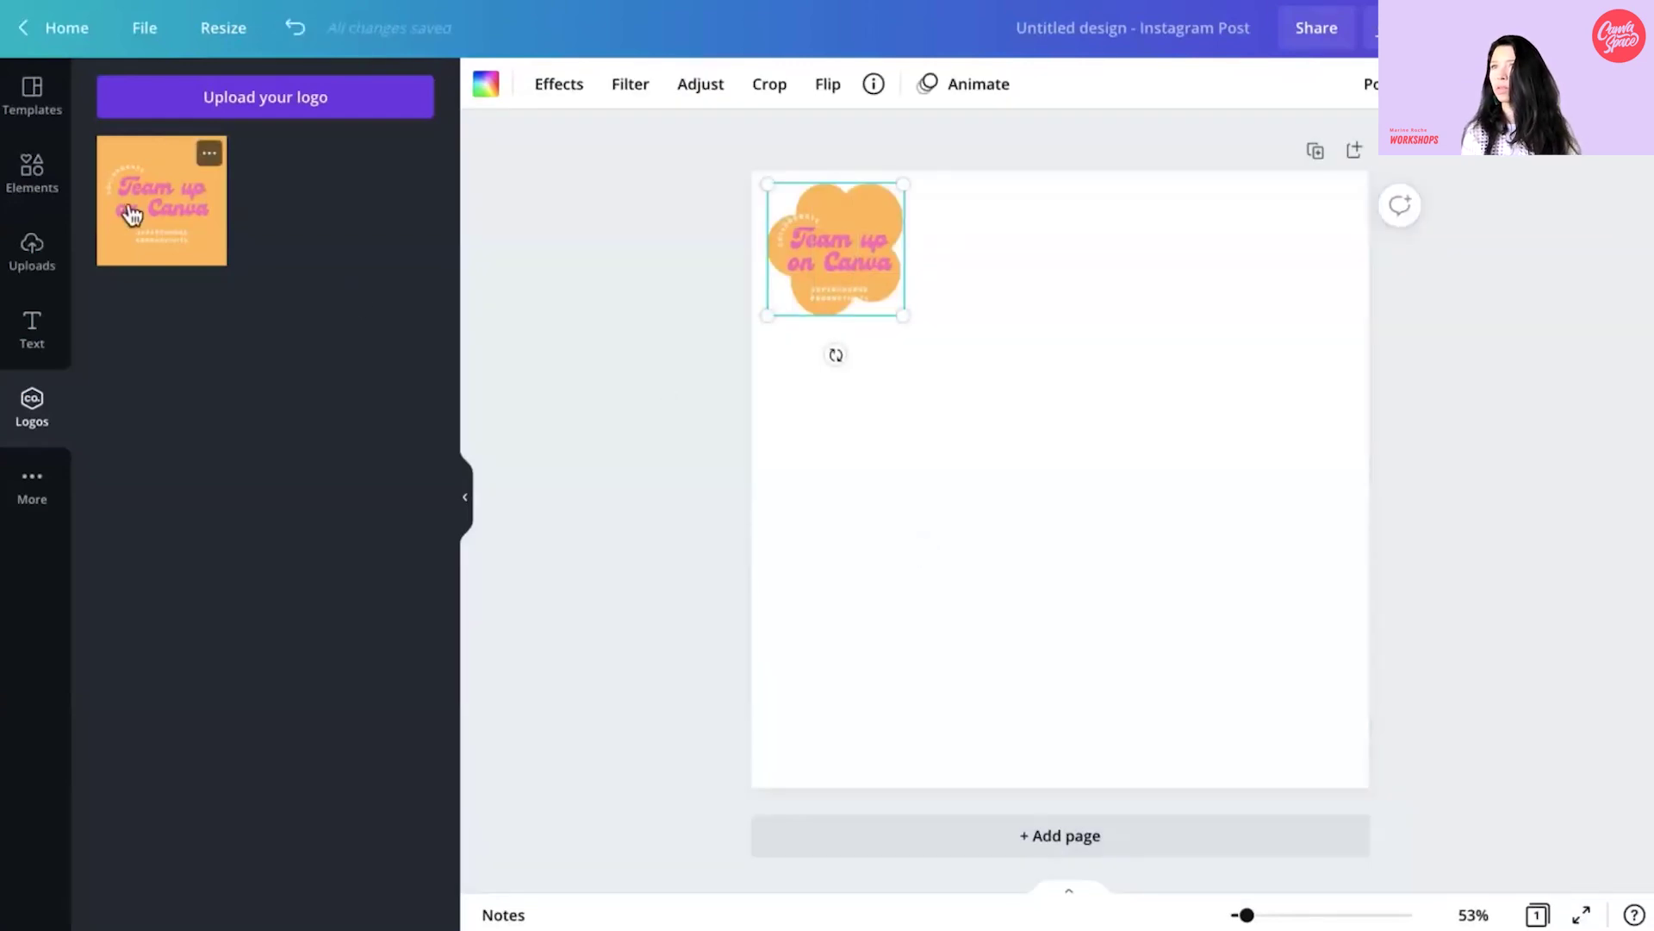
left_click(33, 345)
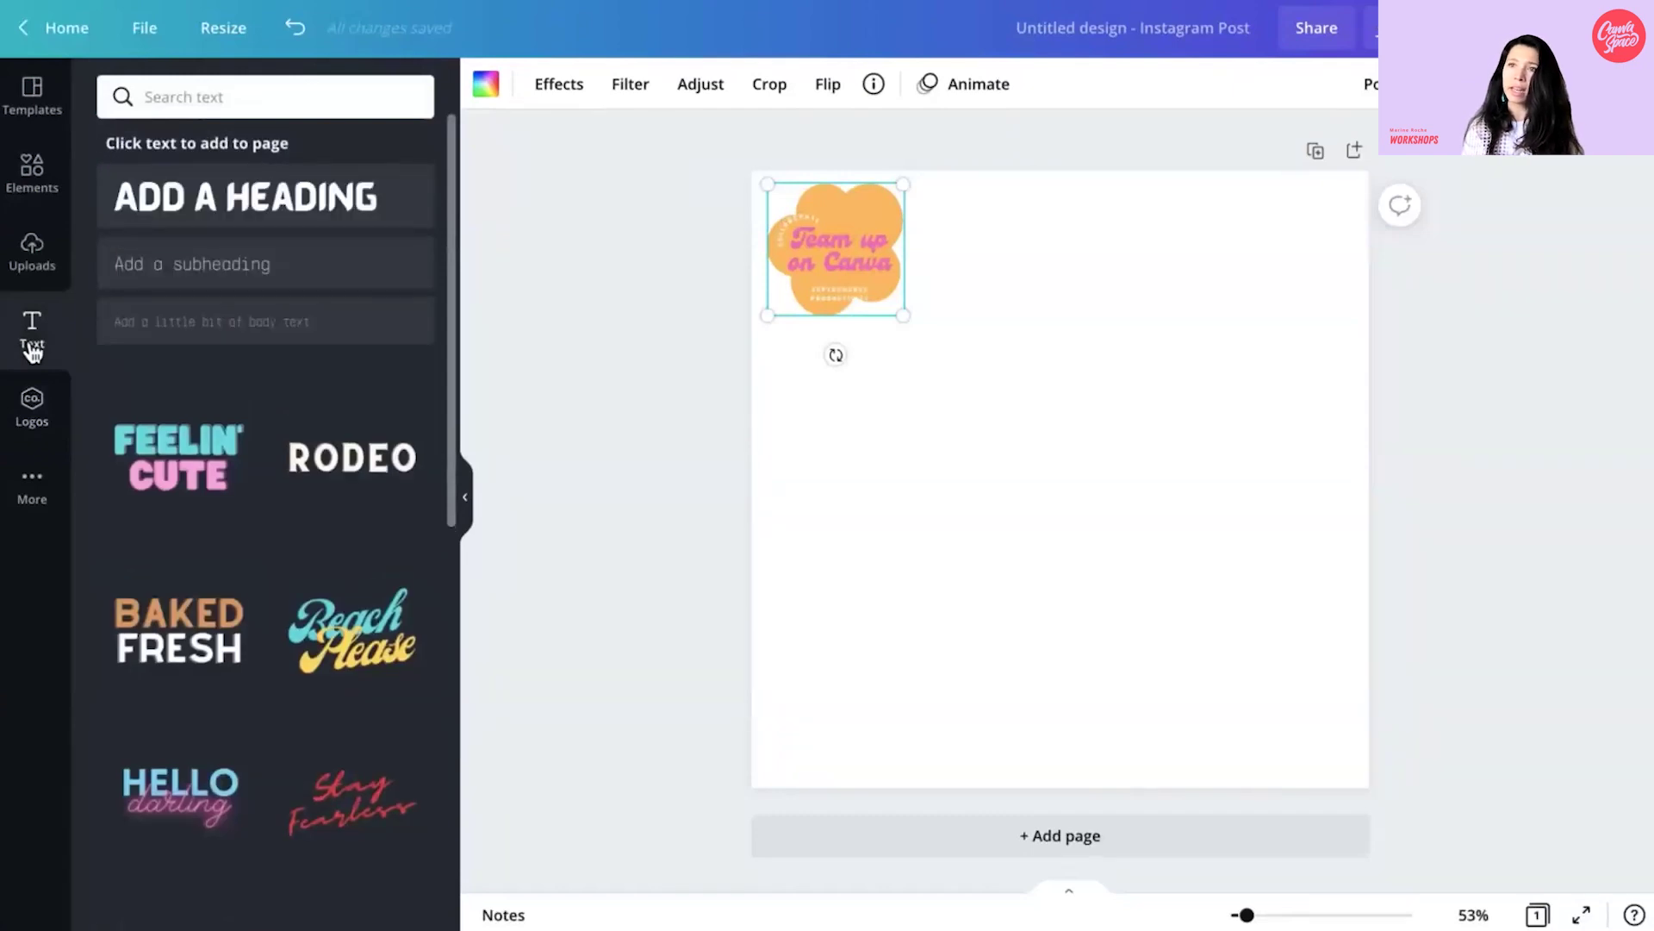
- Add the heading 'IT'S TIME TO TEAM UP'
scroll(251, 721, "down", 1)
scroll(251, 721, "up", 1)
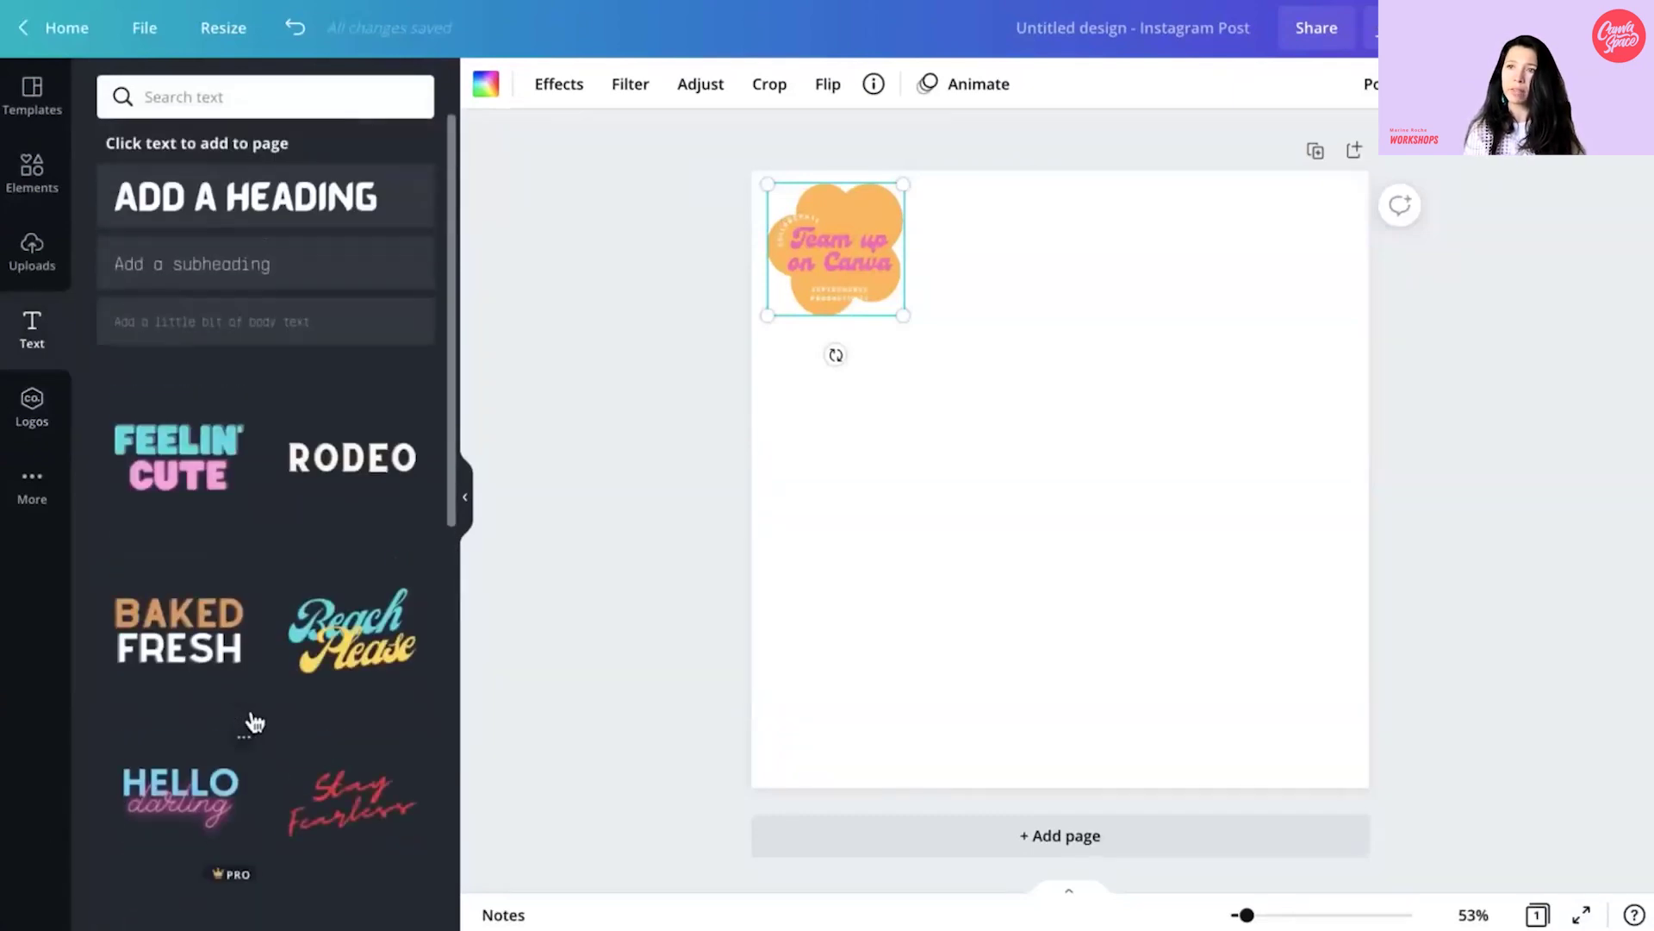
left_click(263, 200)
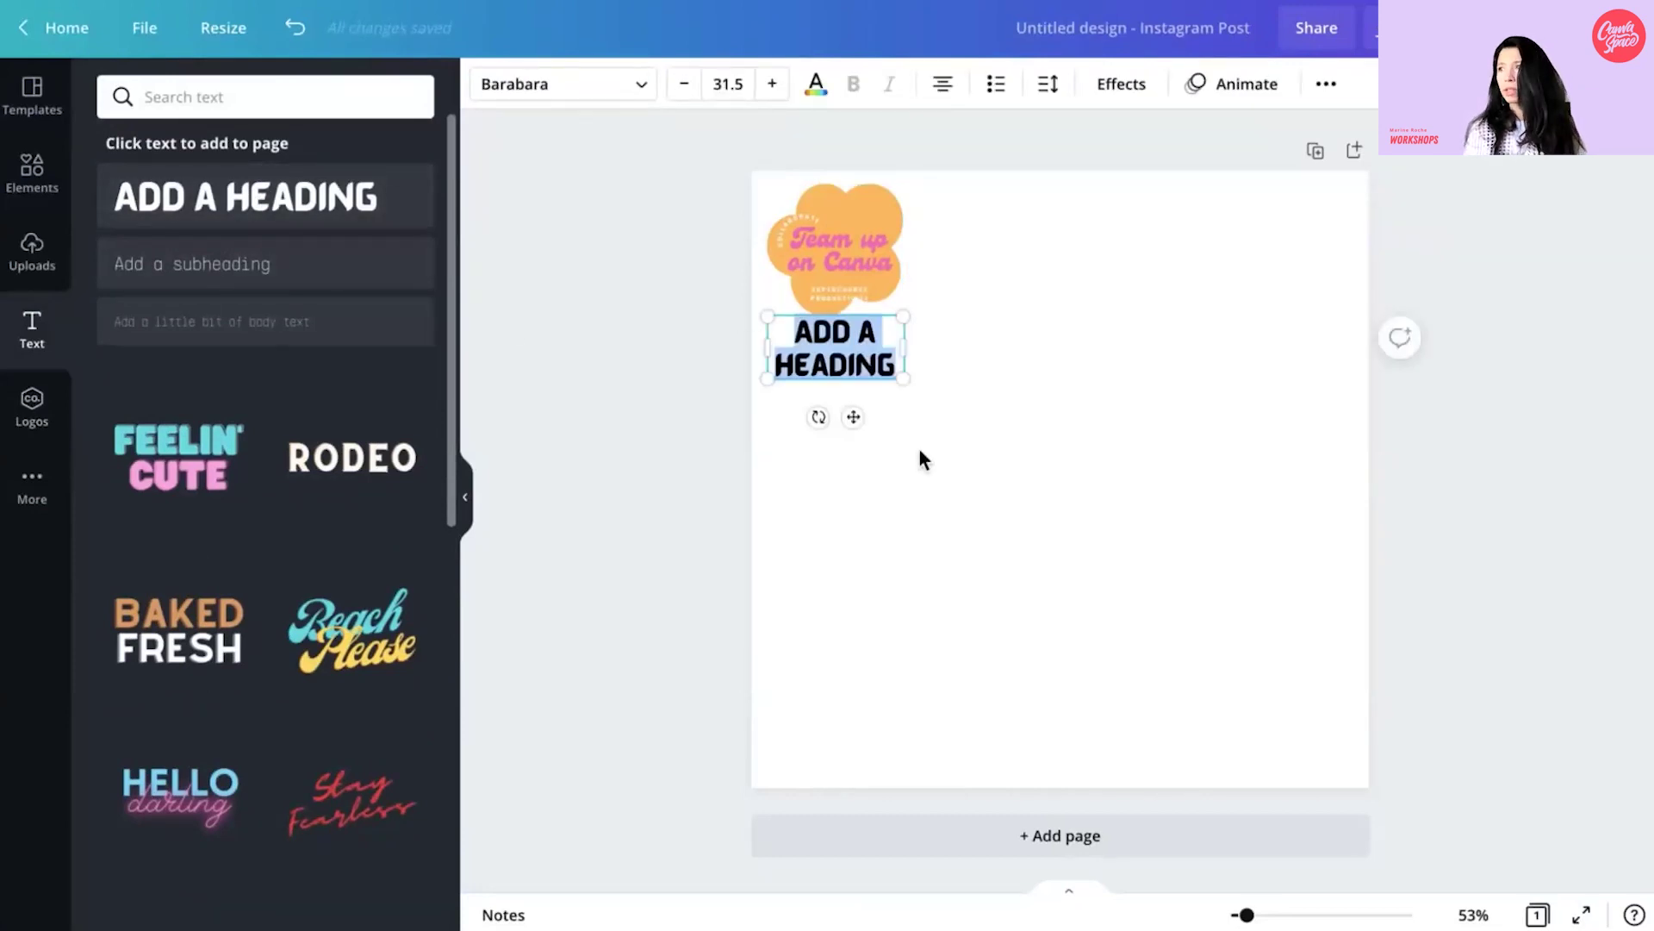
type("IT'S T")
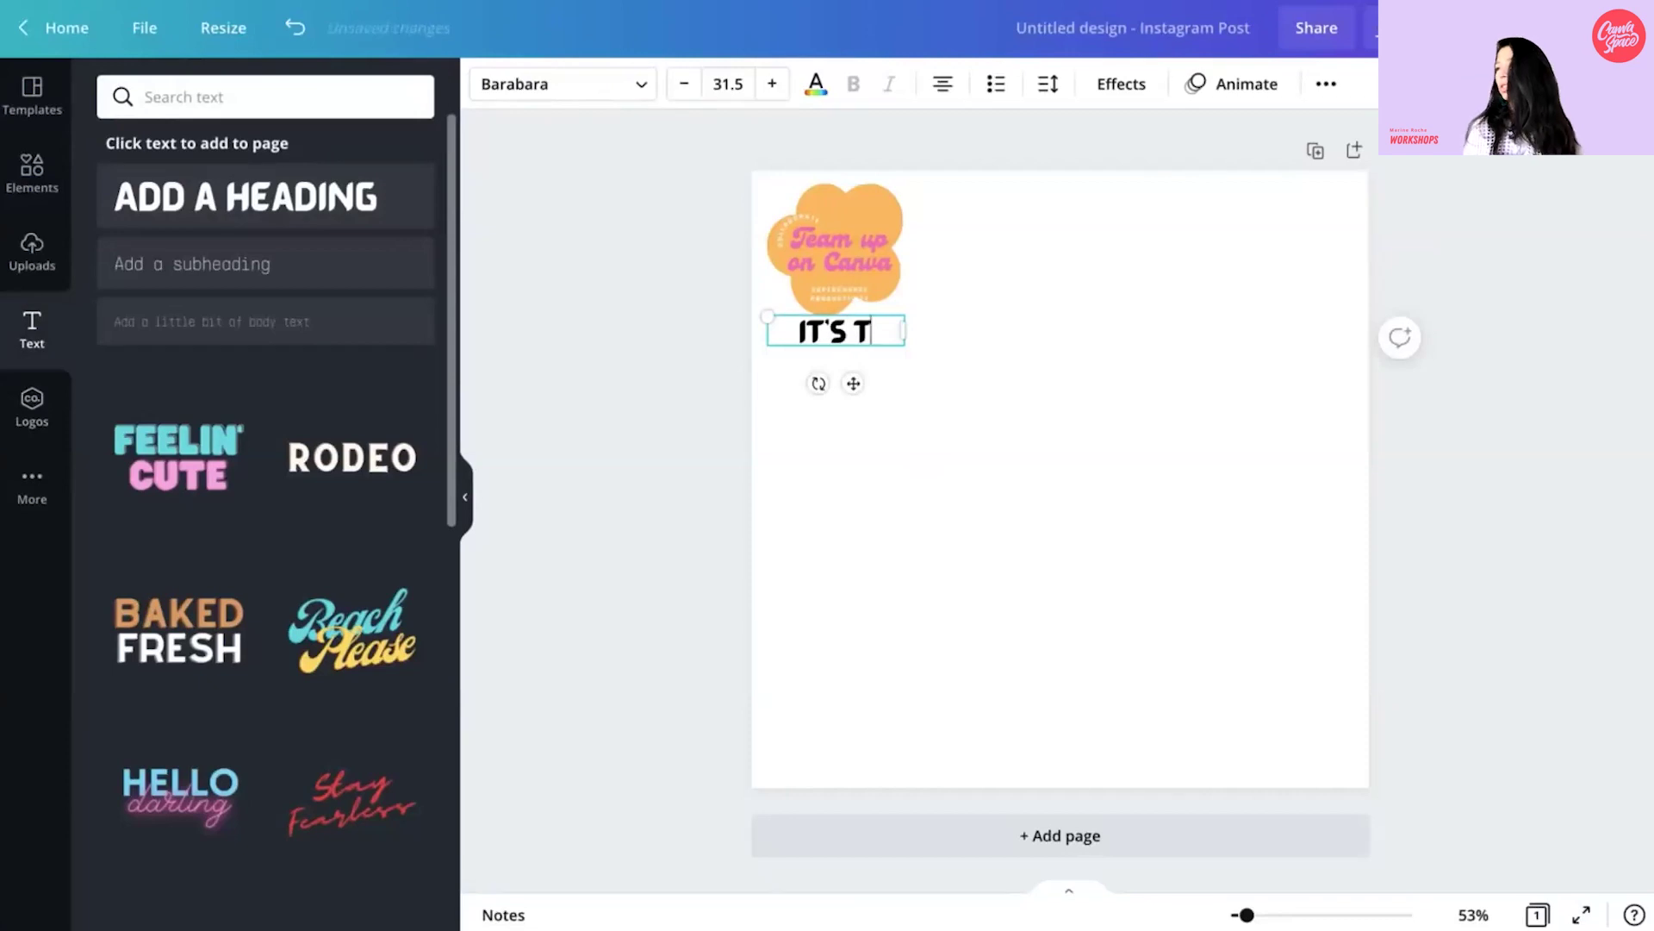
type("IME TO TEAM UP")
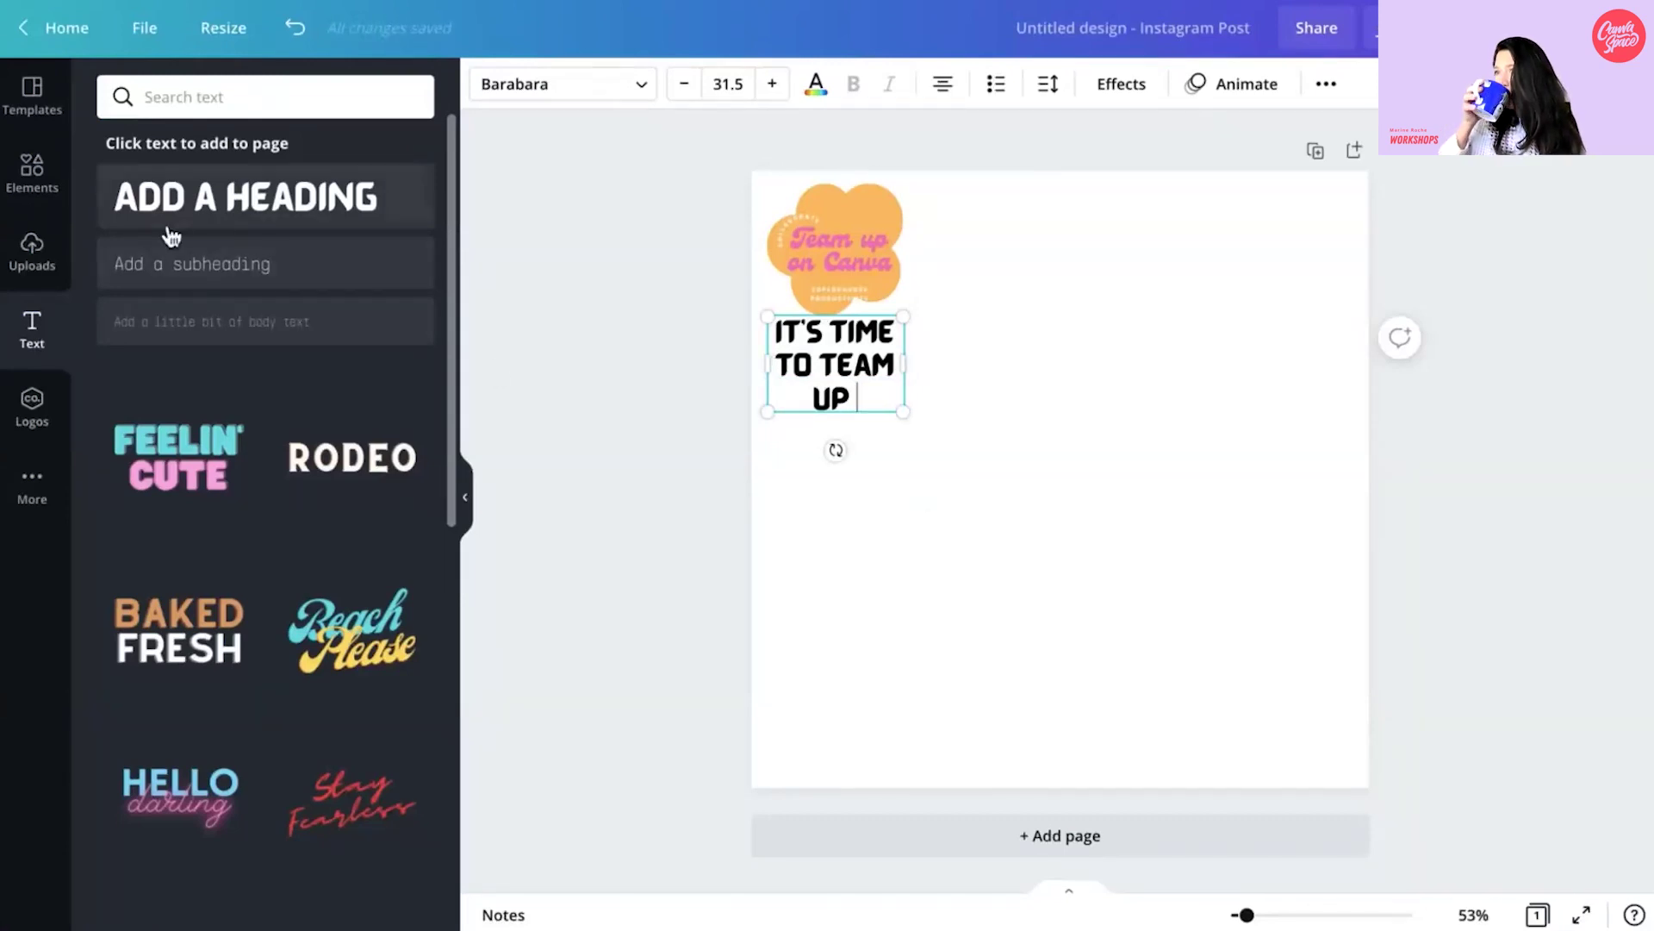
- Add a small 'Wow!' subheading below the heading
left_click(196, 270)
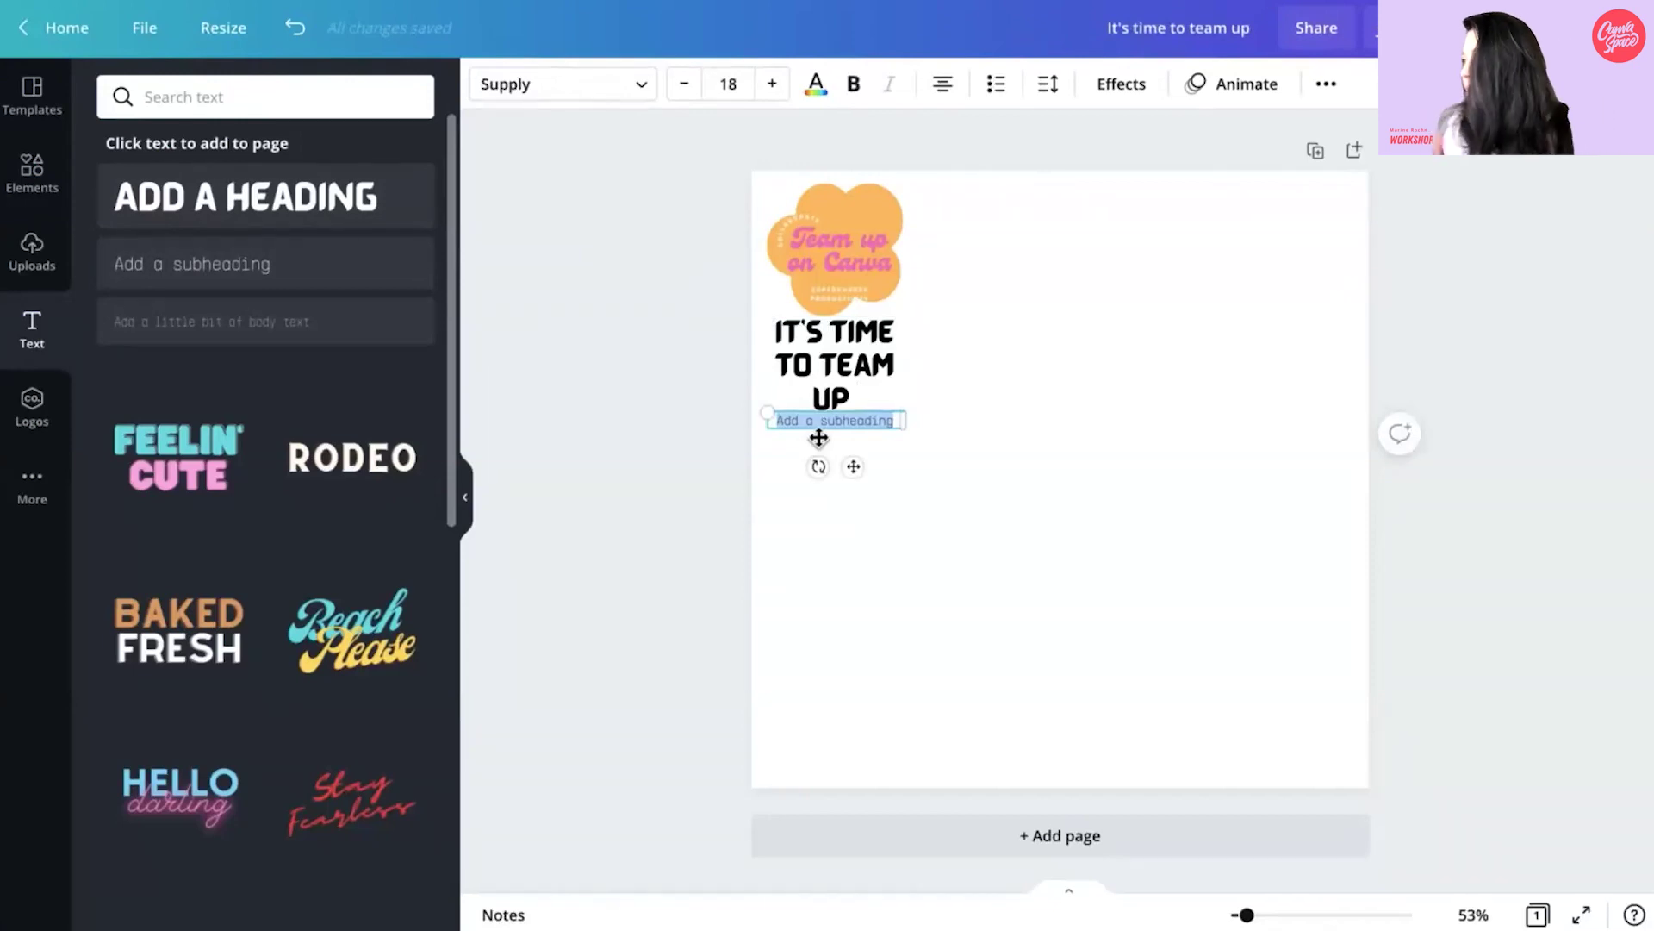
type("Wow!")
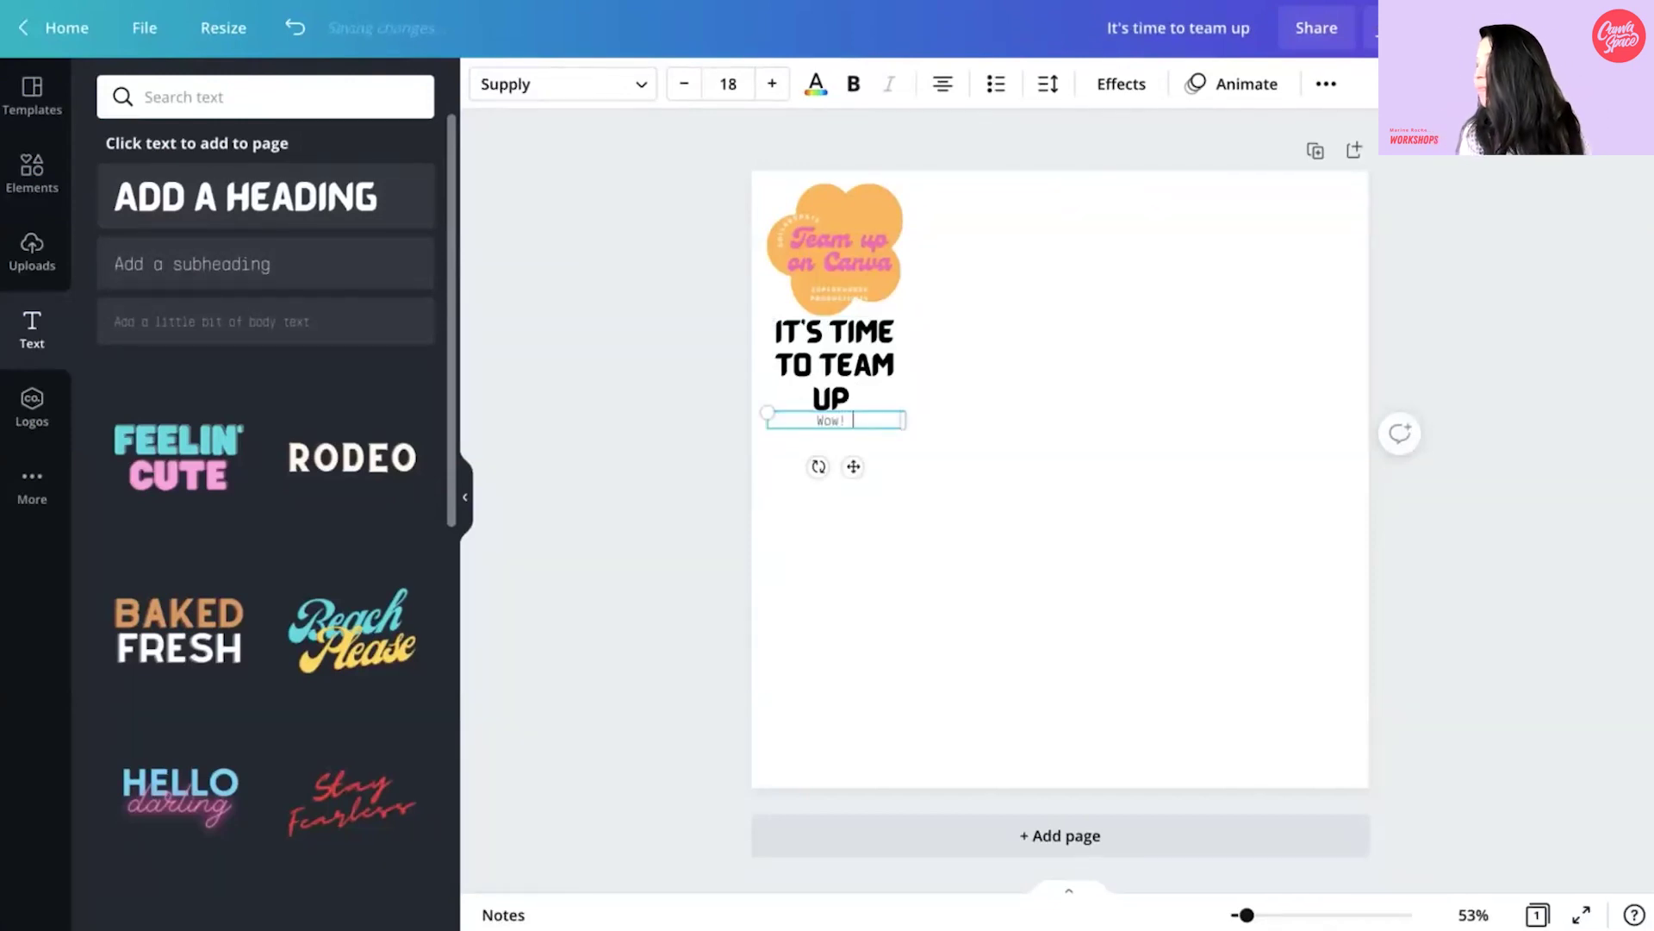
left_click(814, 514)
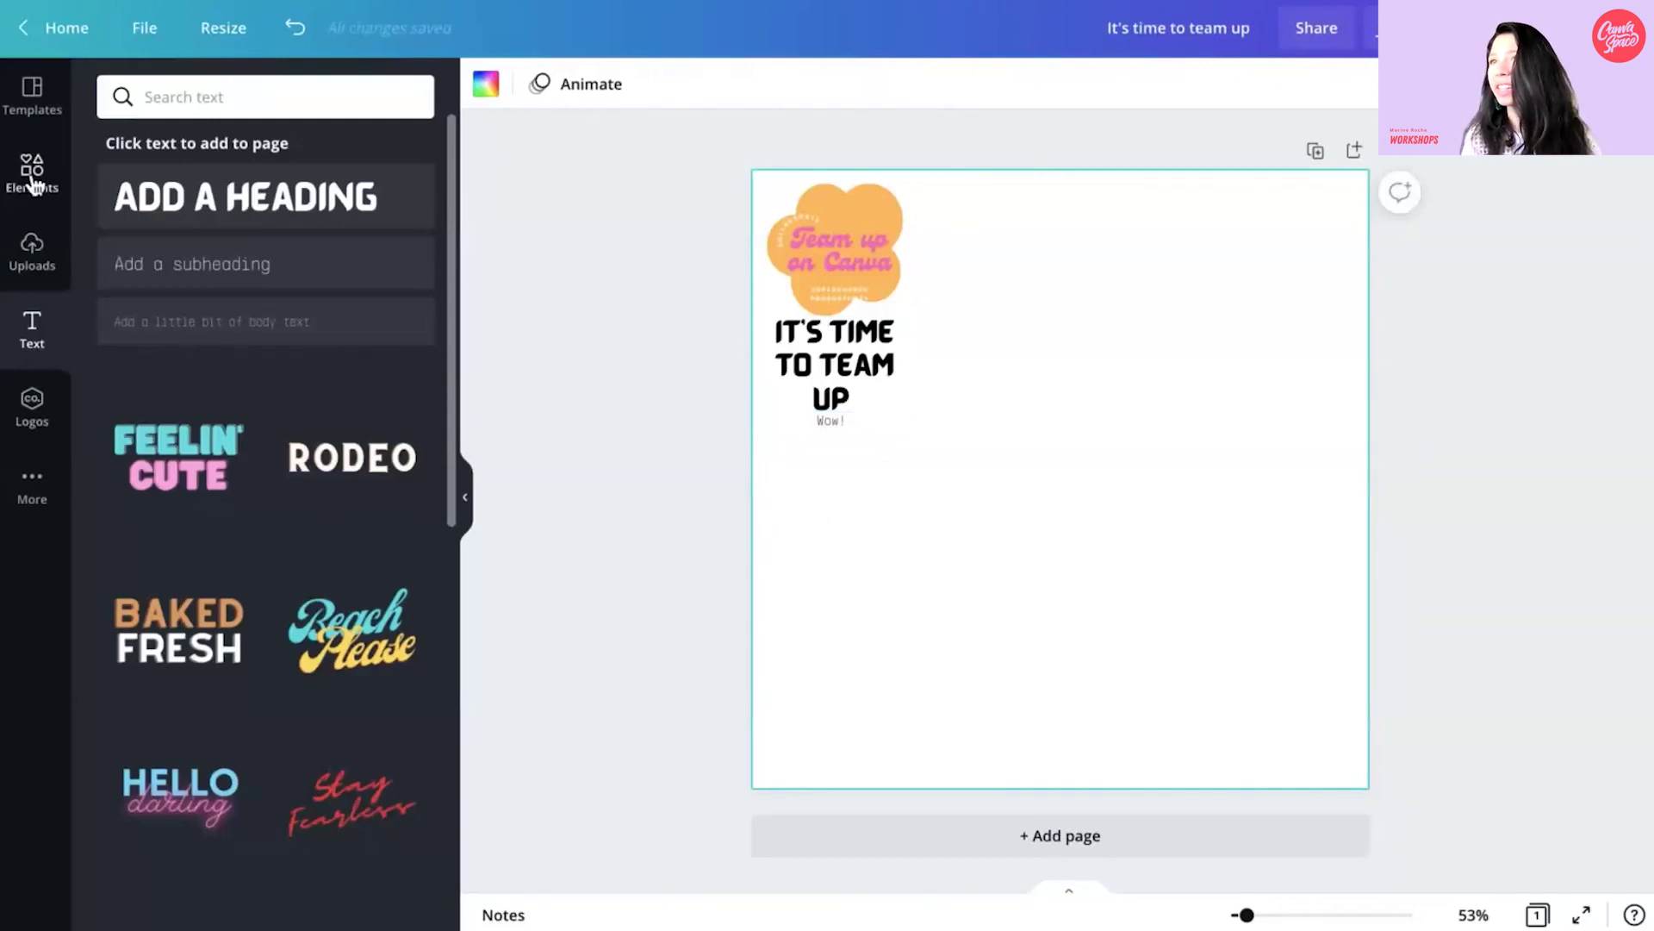
- Clear the Frames search and add the group photo to the page
left_click(32, 172)
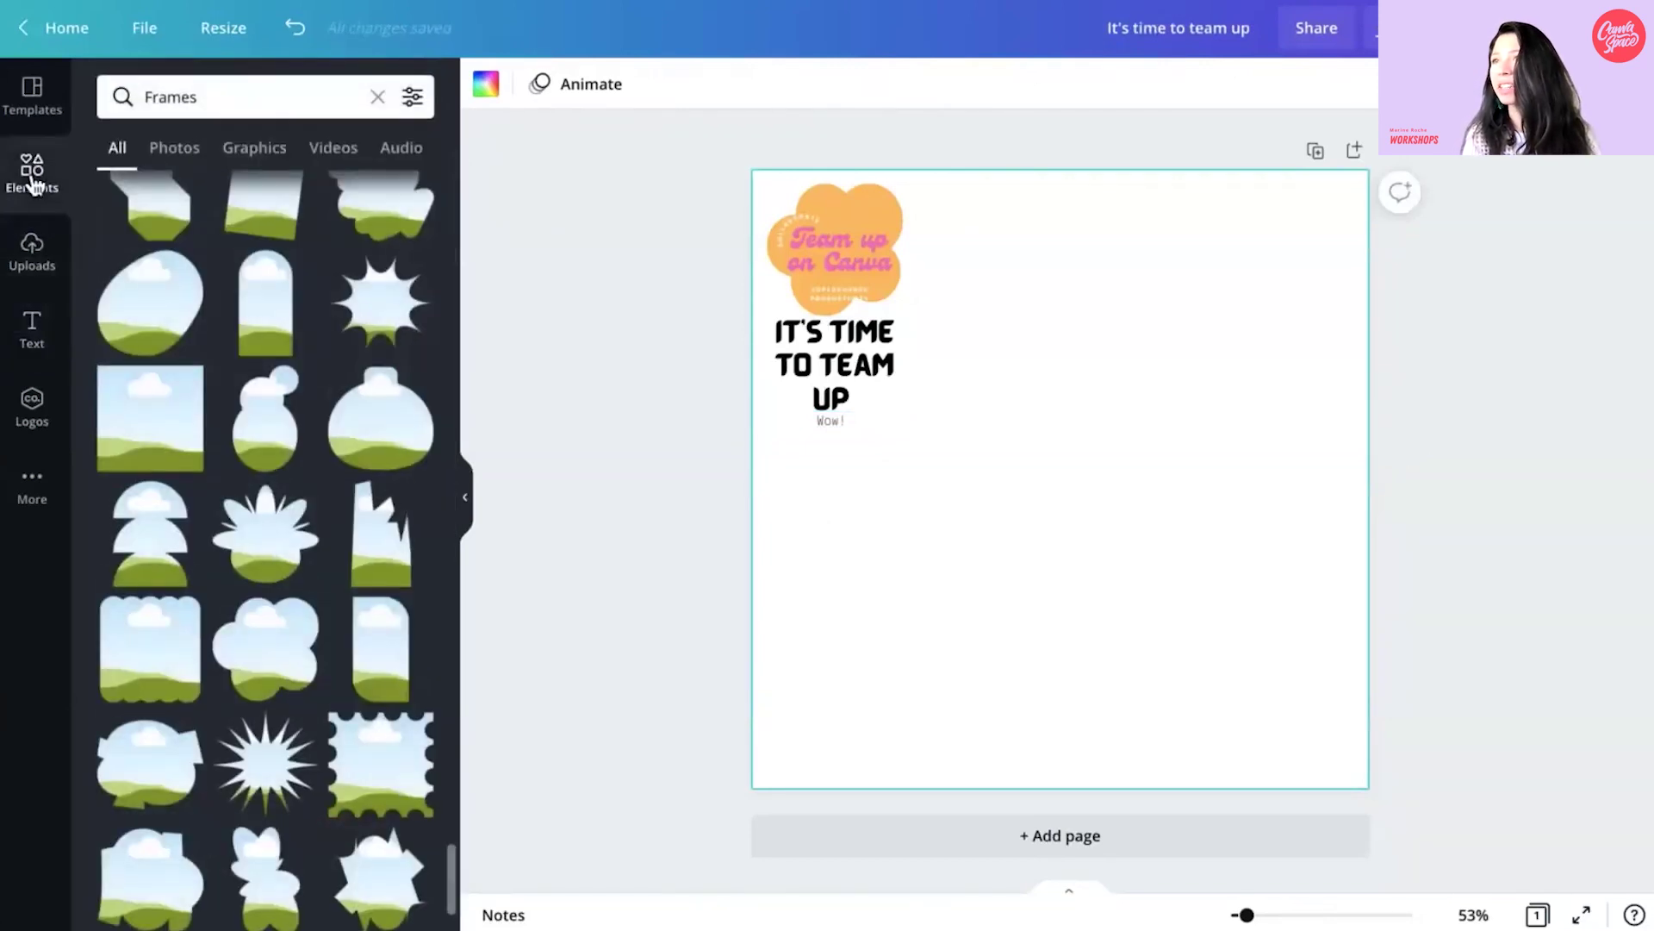
left_click(380, 96)
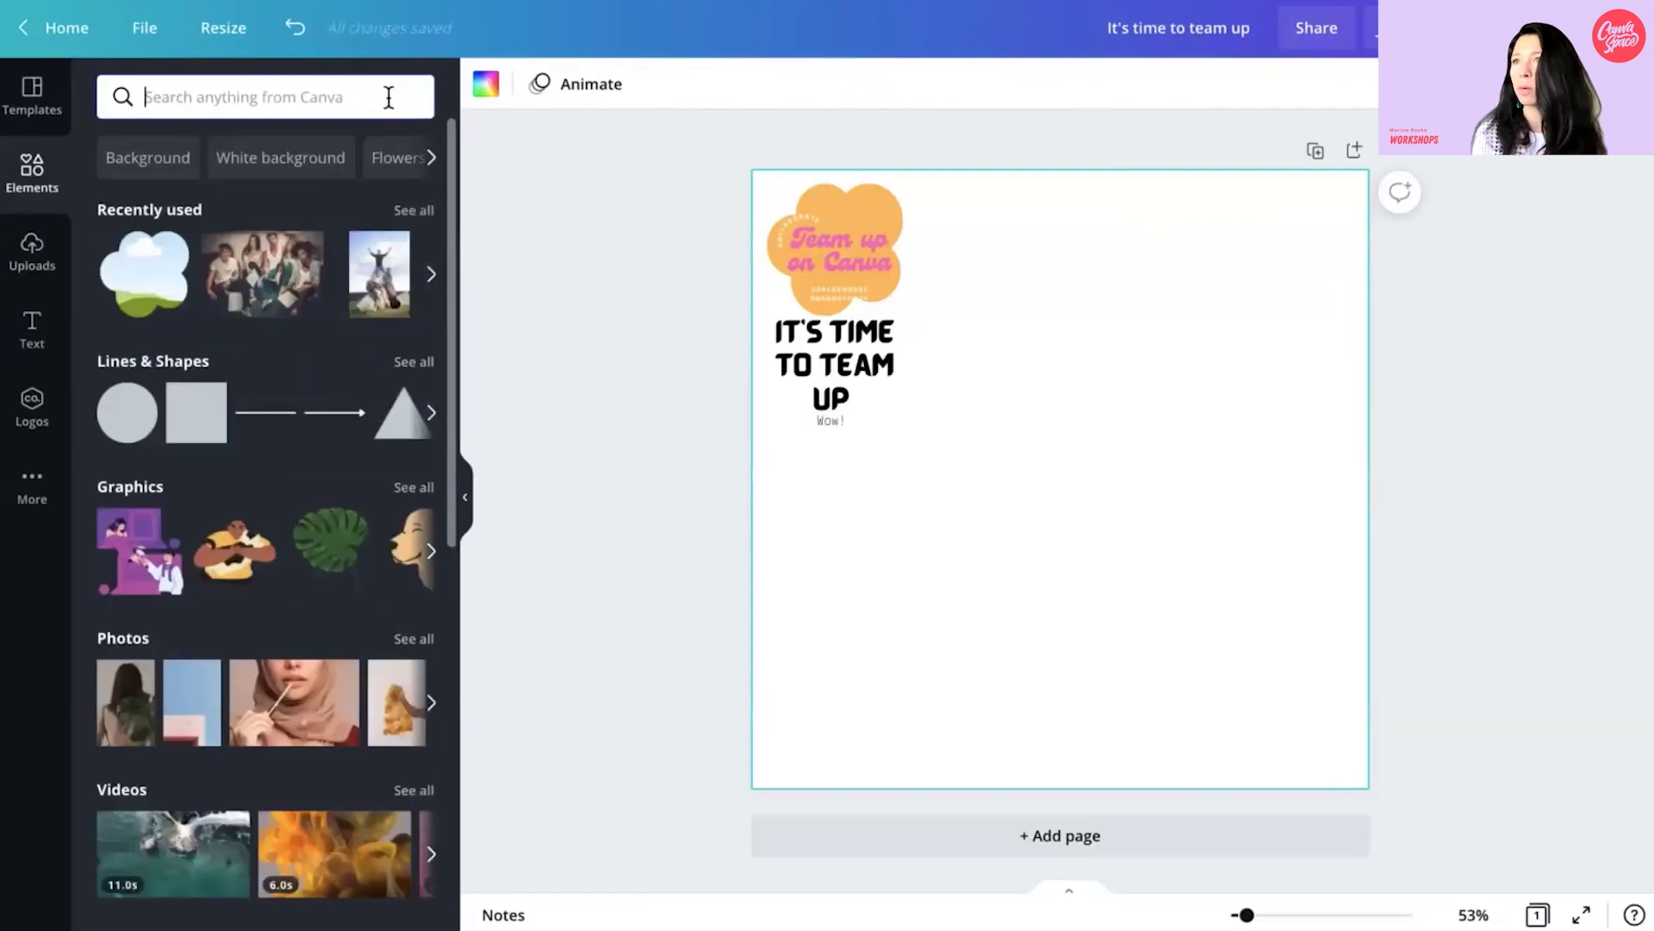
left_click(263, 274)
- Apply Background Remover to the group photo and drag the heading to the top centre
left_click_drag(1184, 498, 1253, 626)
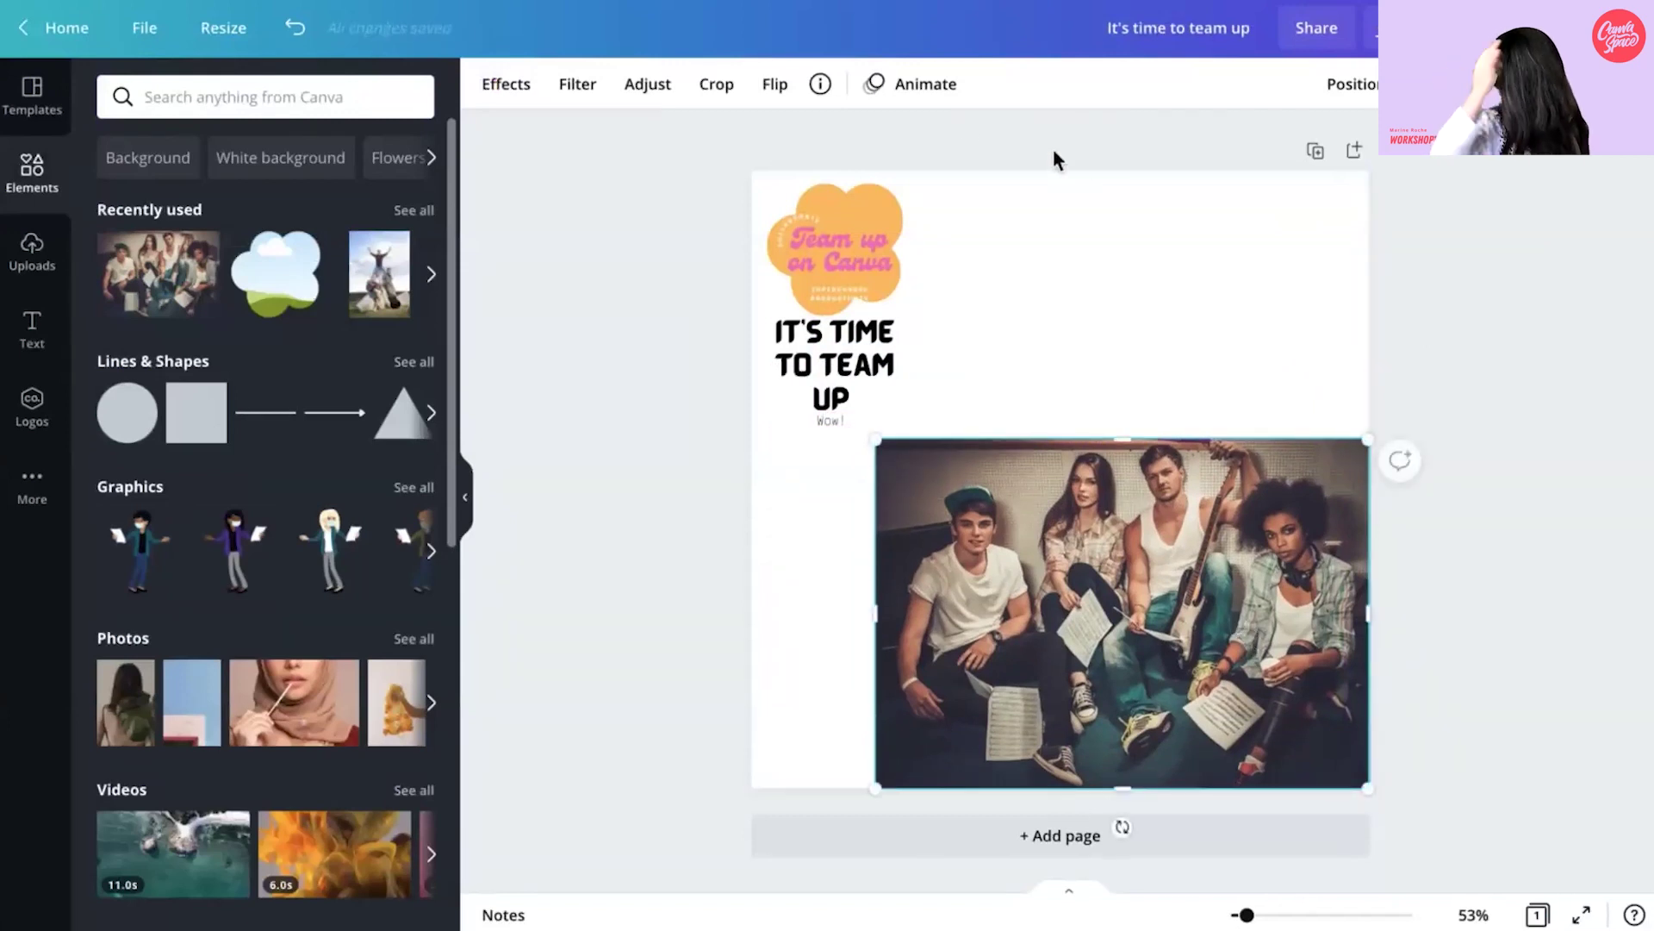
left_click(521, 88)
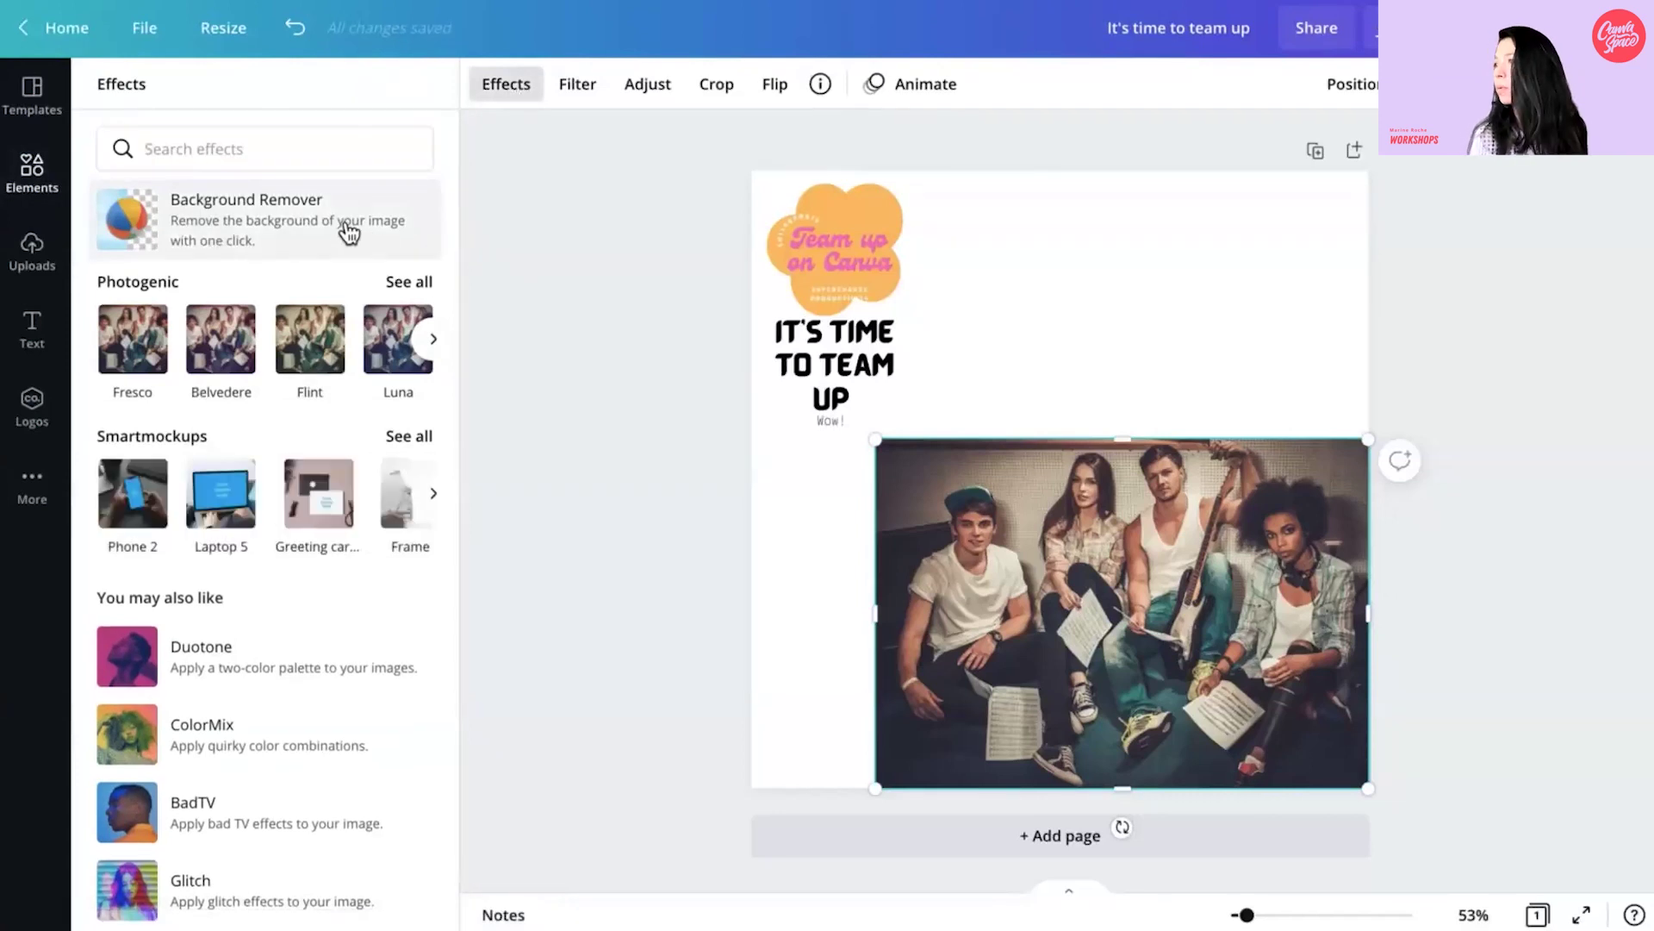
left_click(349, 233)
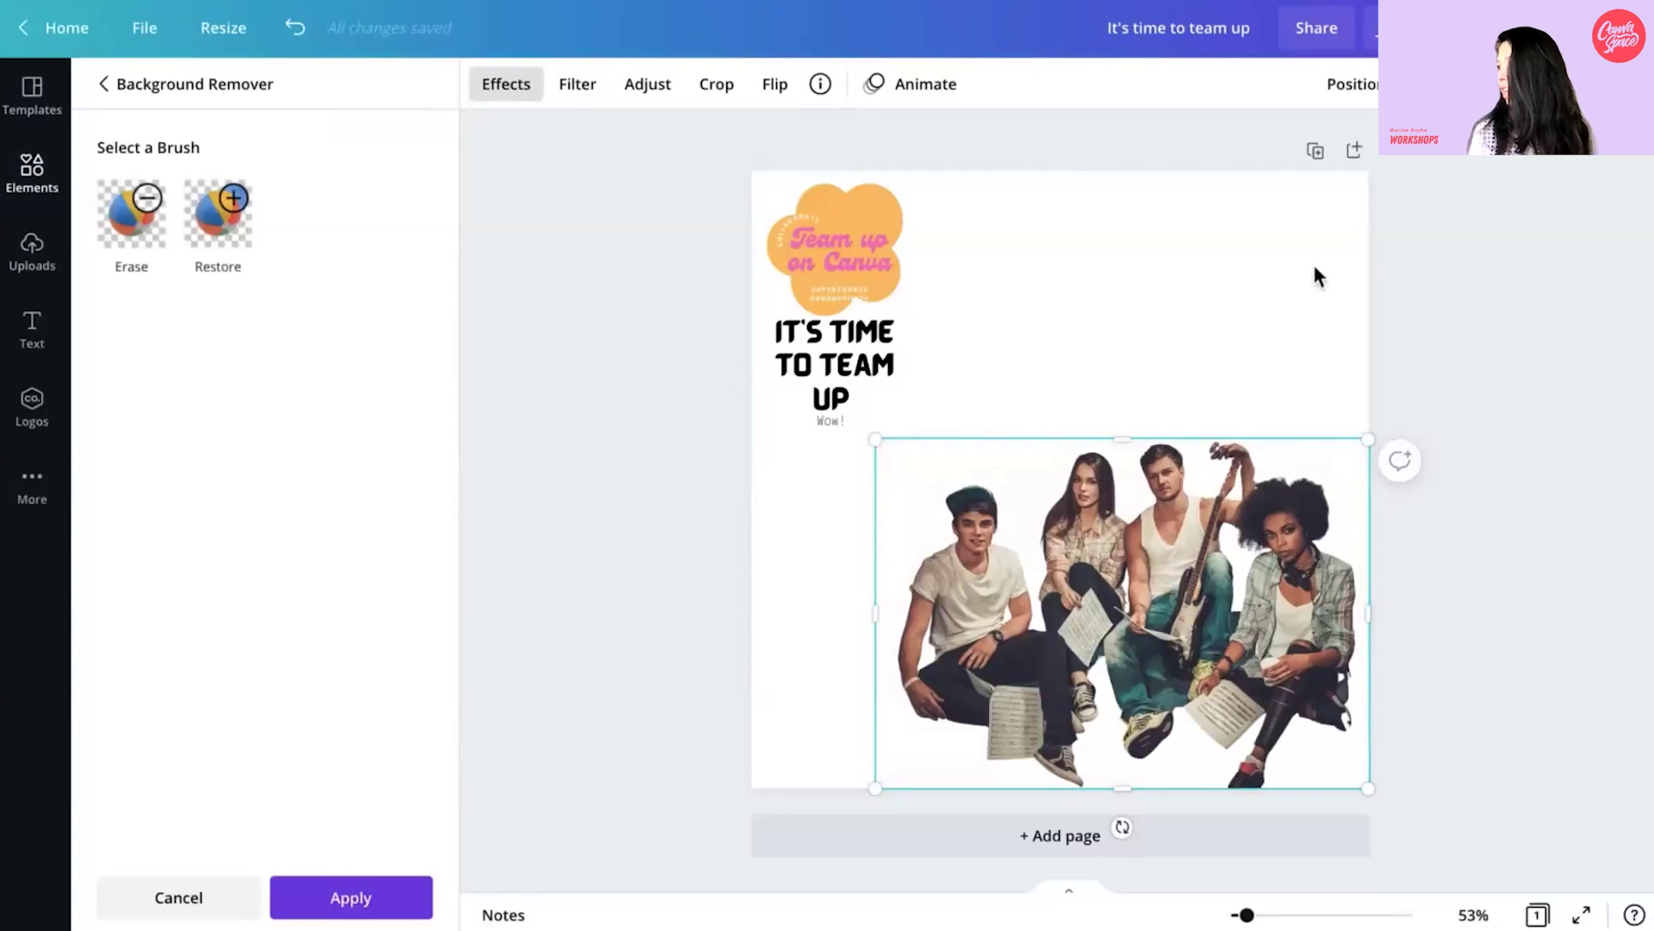
left_click_drag(929, 350, 1089, 303)
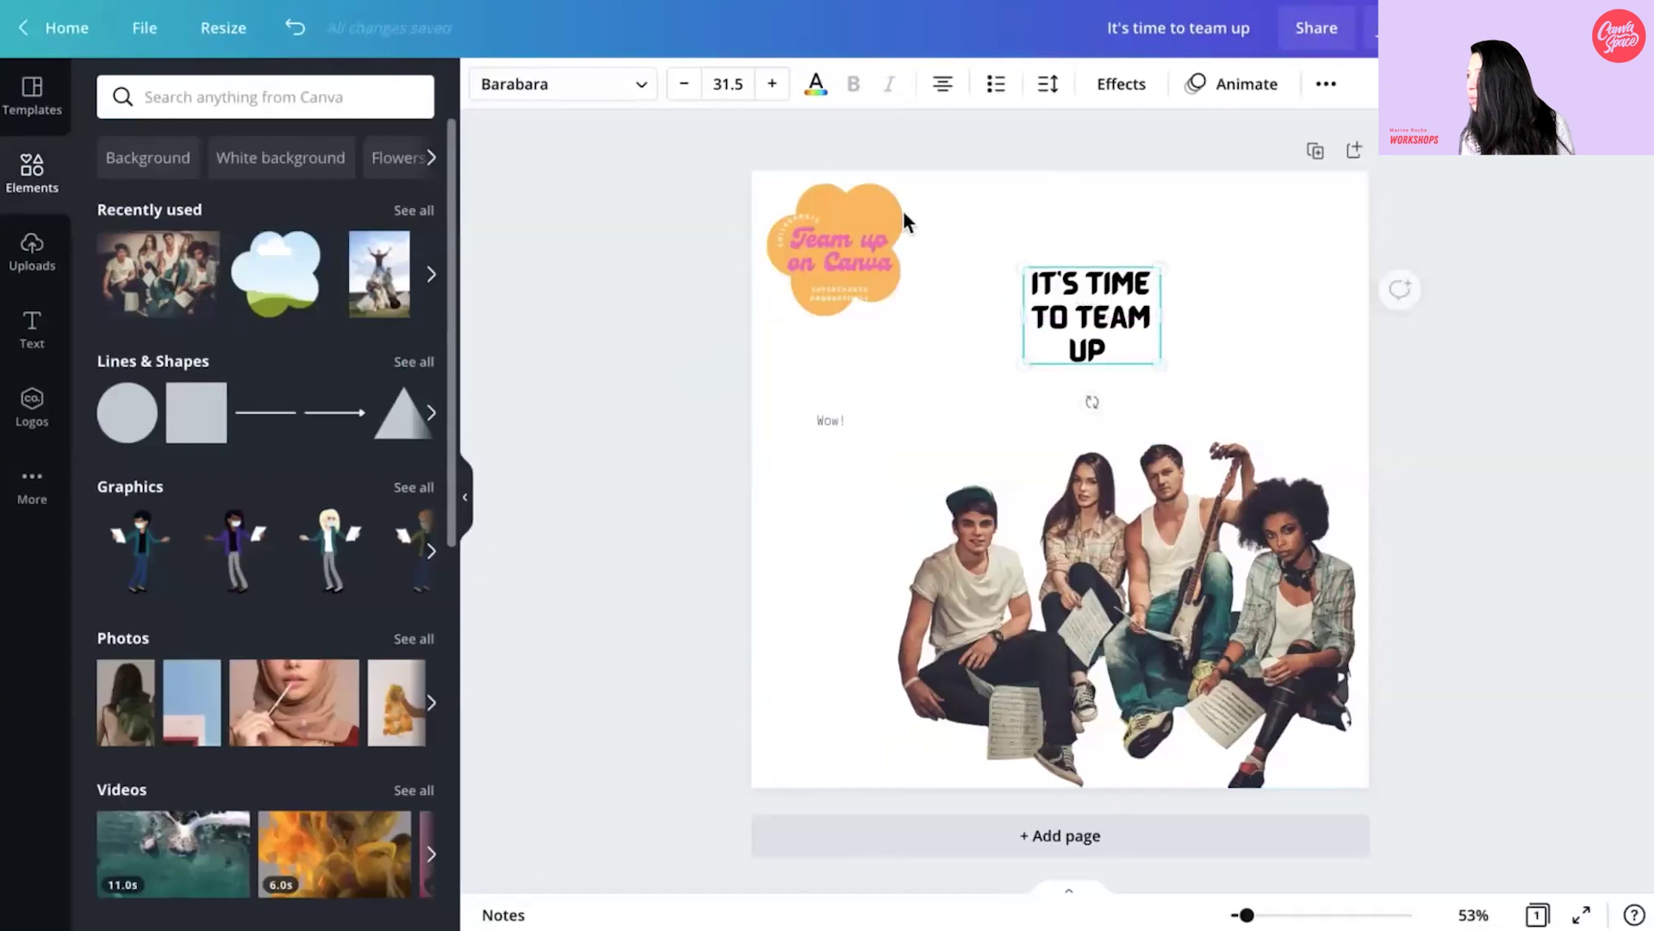
- Resize and reposition the title text and shrink the group photo toward the bottom-right
left_click_drag(1157, 366, 1411, 539)
left_click_drag(1066, 367, 918, 350)
left_click(887, 450)
left_click_drag(879, 440, 964, 545)
left_click(1003, 422)
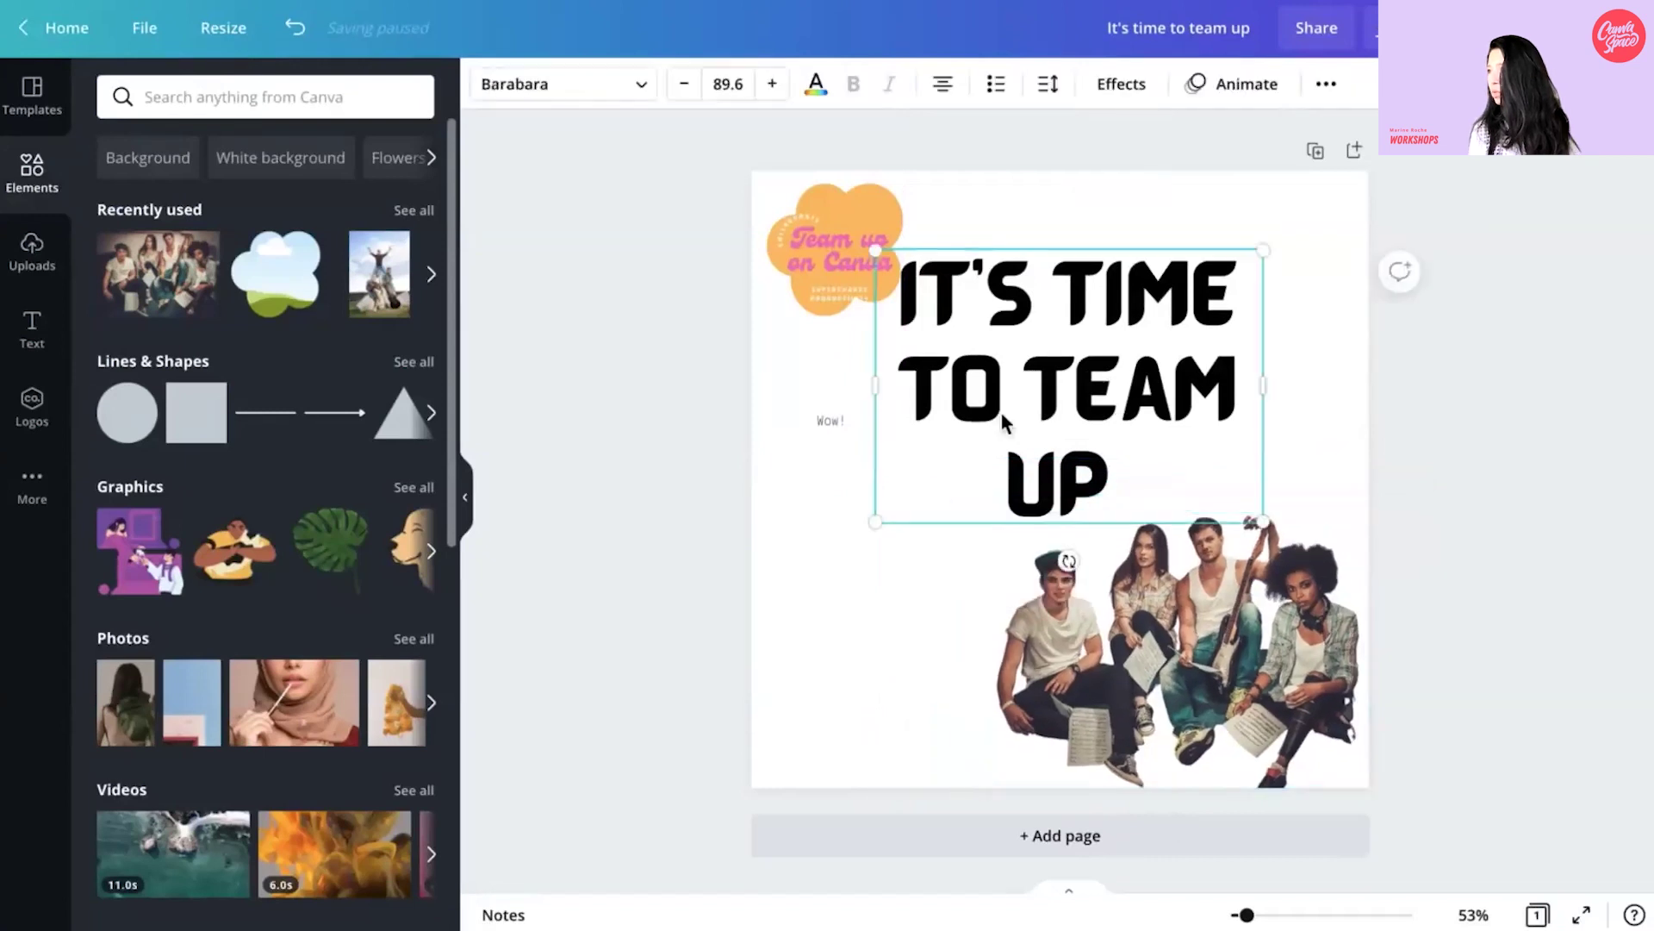
left_click_drag(1234, 497, 1112, 415)
left_click_drag(1045, 339, 1109, 346)
- Change the heading to 'IT'S TIME FOR' and move 'Wow!' above it
left_click_drag(1095, 410, 957, 353)
type("F")
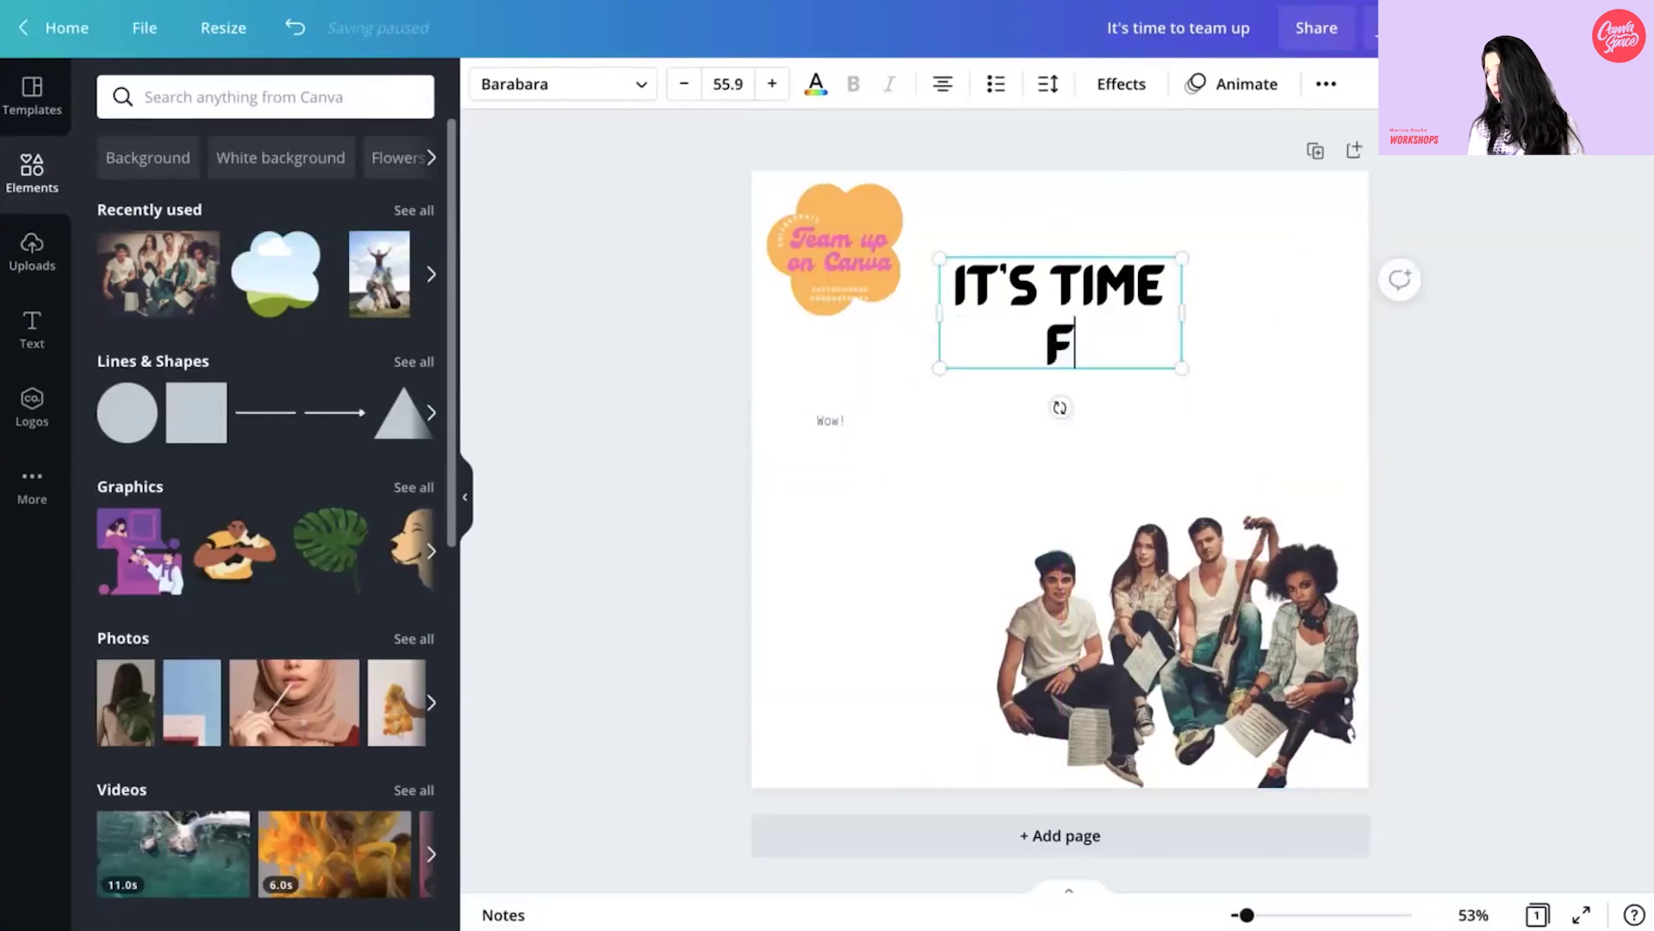
type("OR")
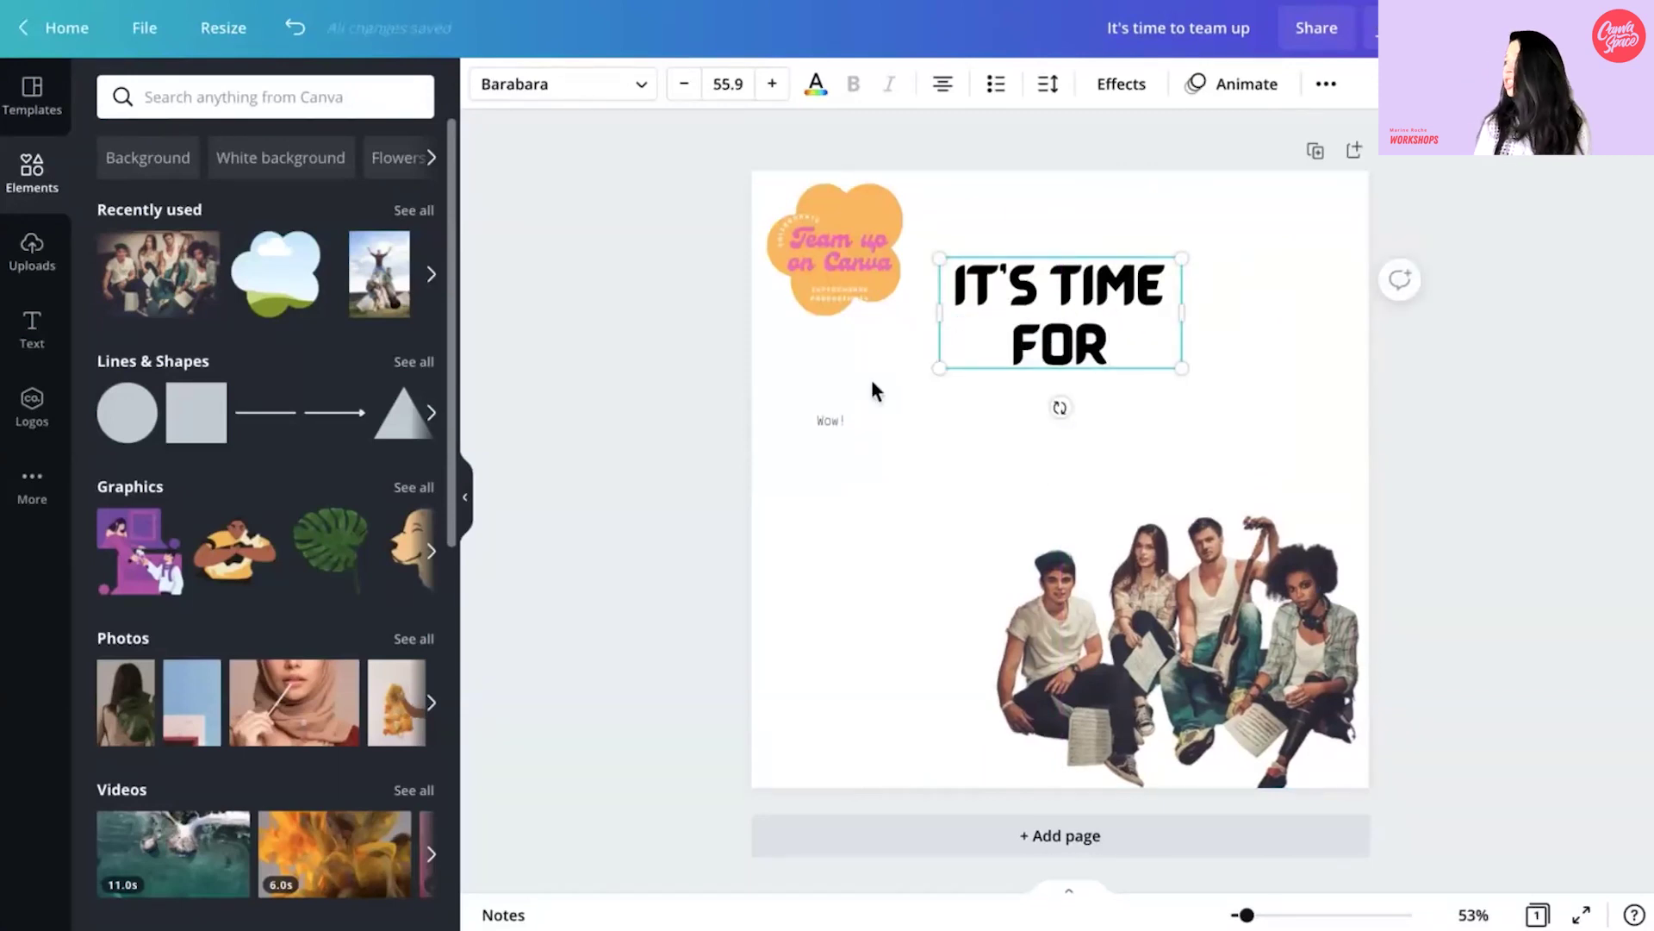
left_click(850, 422)
left_click_drag(854, 466, 1081, 268)
- Duplicate the 'IT'S TIME FOR' title below itself, leaving only 'FOR' in the copy
left_click(1077, 317)
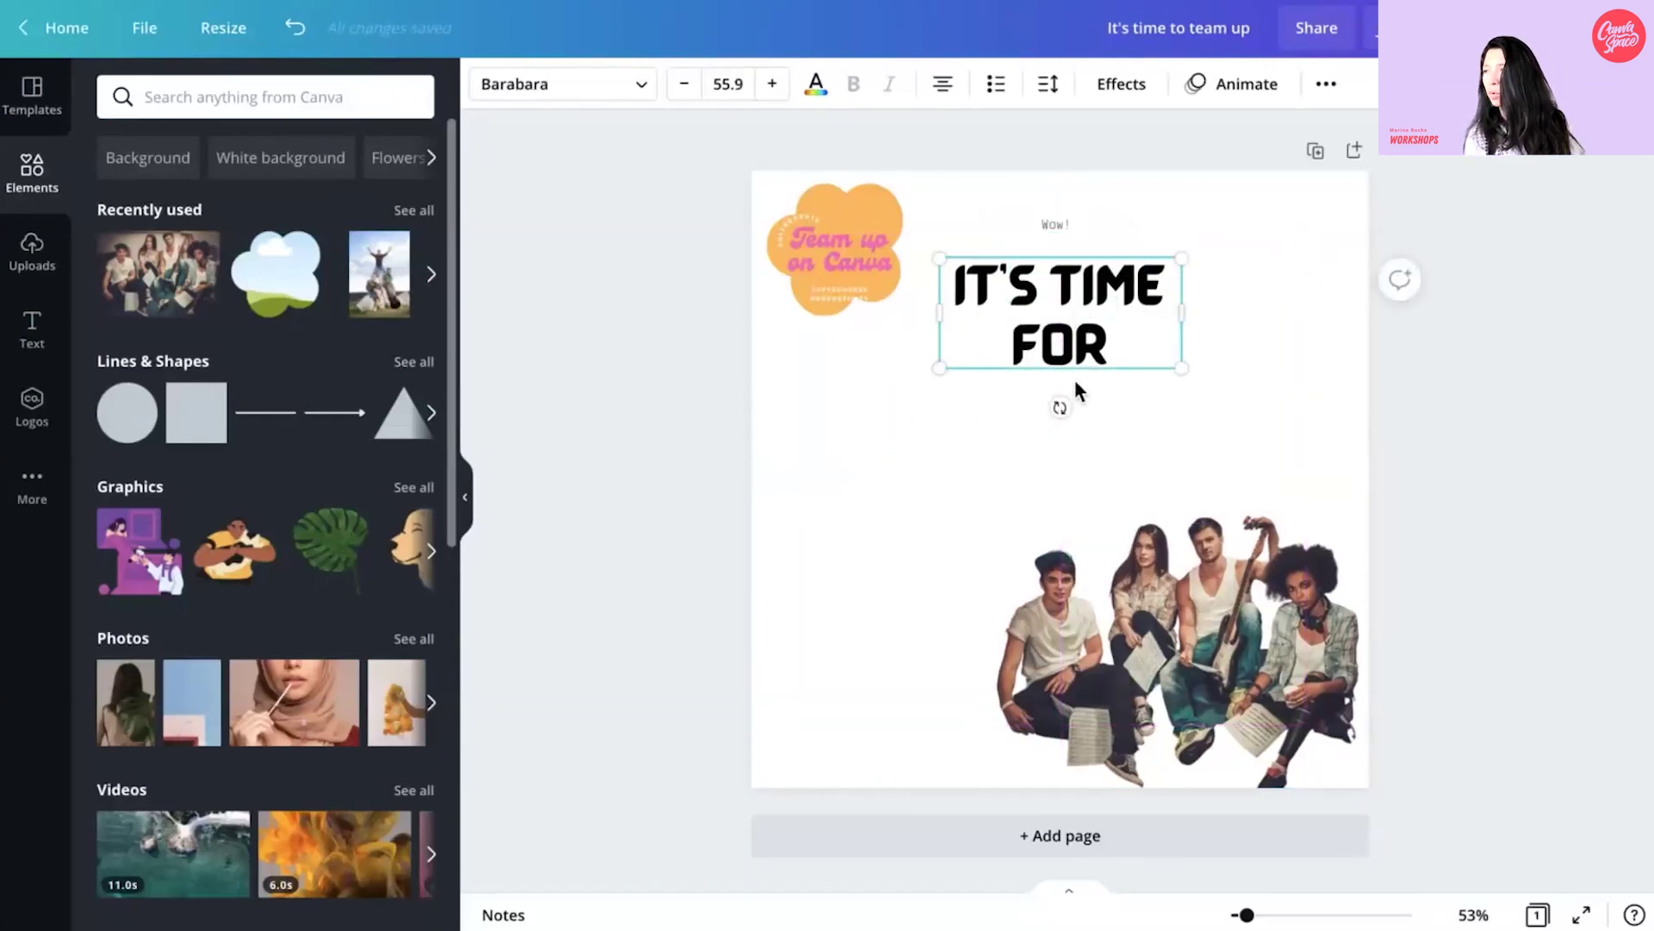
key("ctrl+d")
left_click_drag(1071, 310, 1064, 412)
double_click(1120, 398)
left_click(1165, 401)
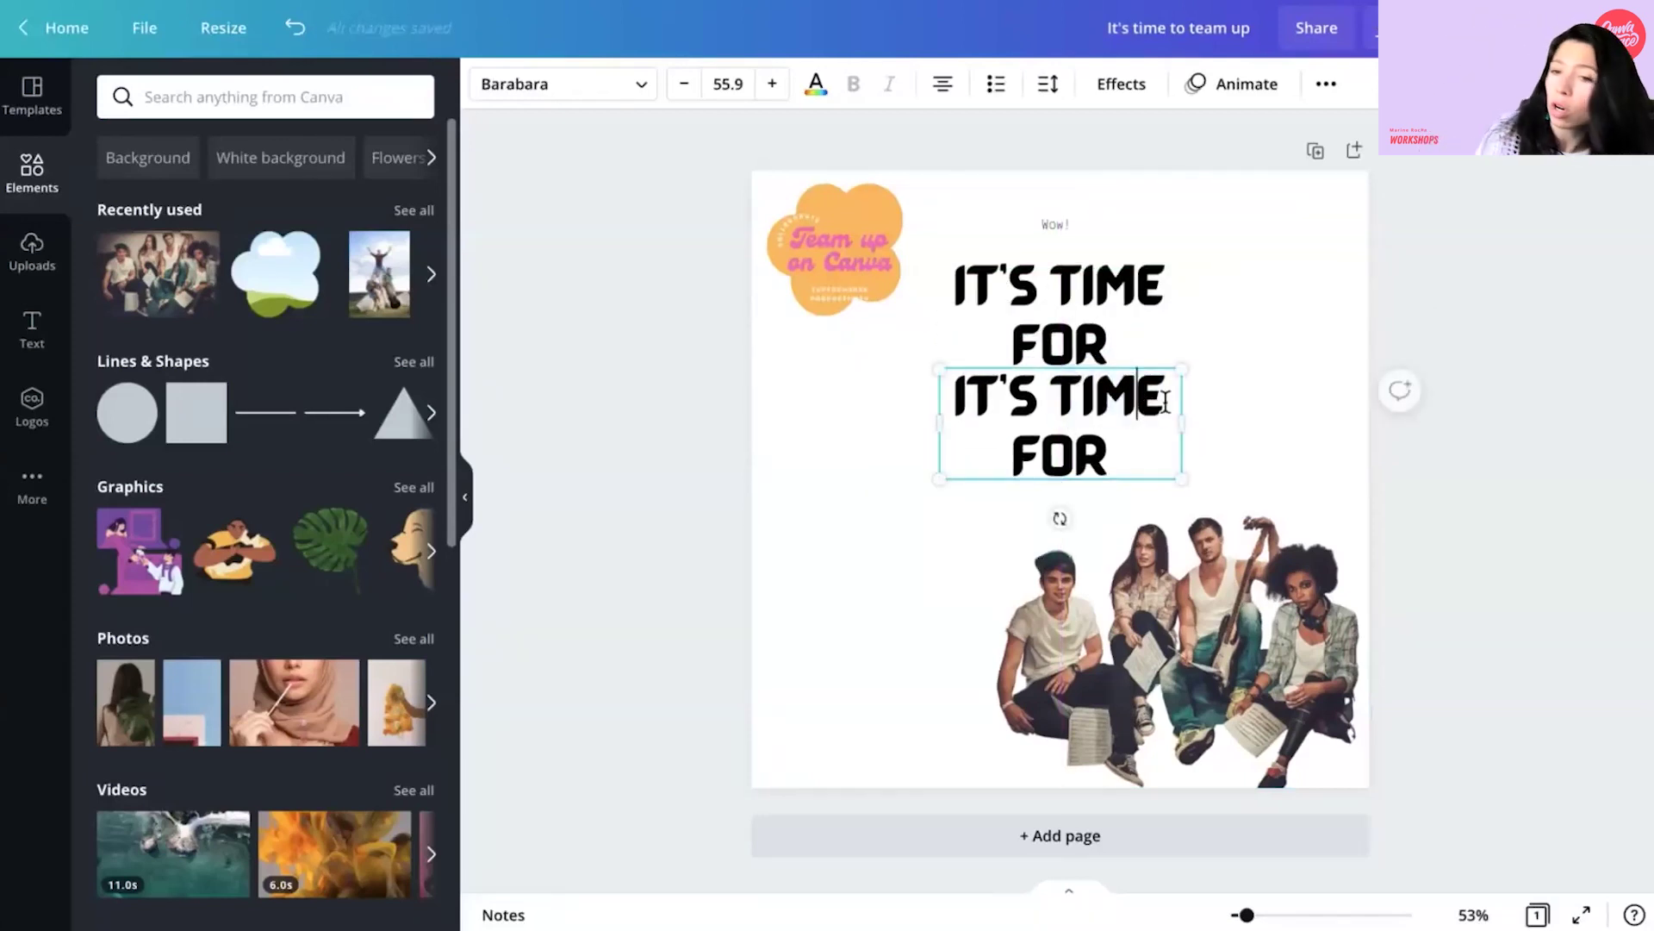
left_click_drag(1165, 400, 952, 379)
key("BackSpace")
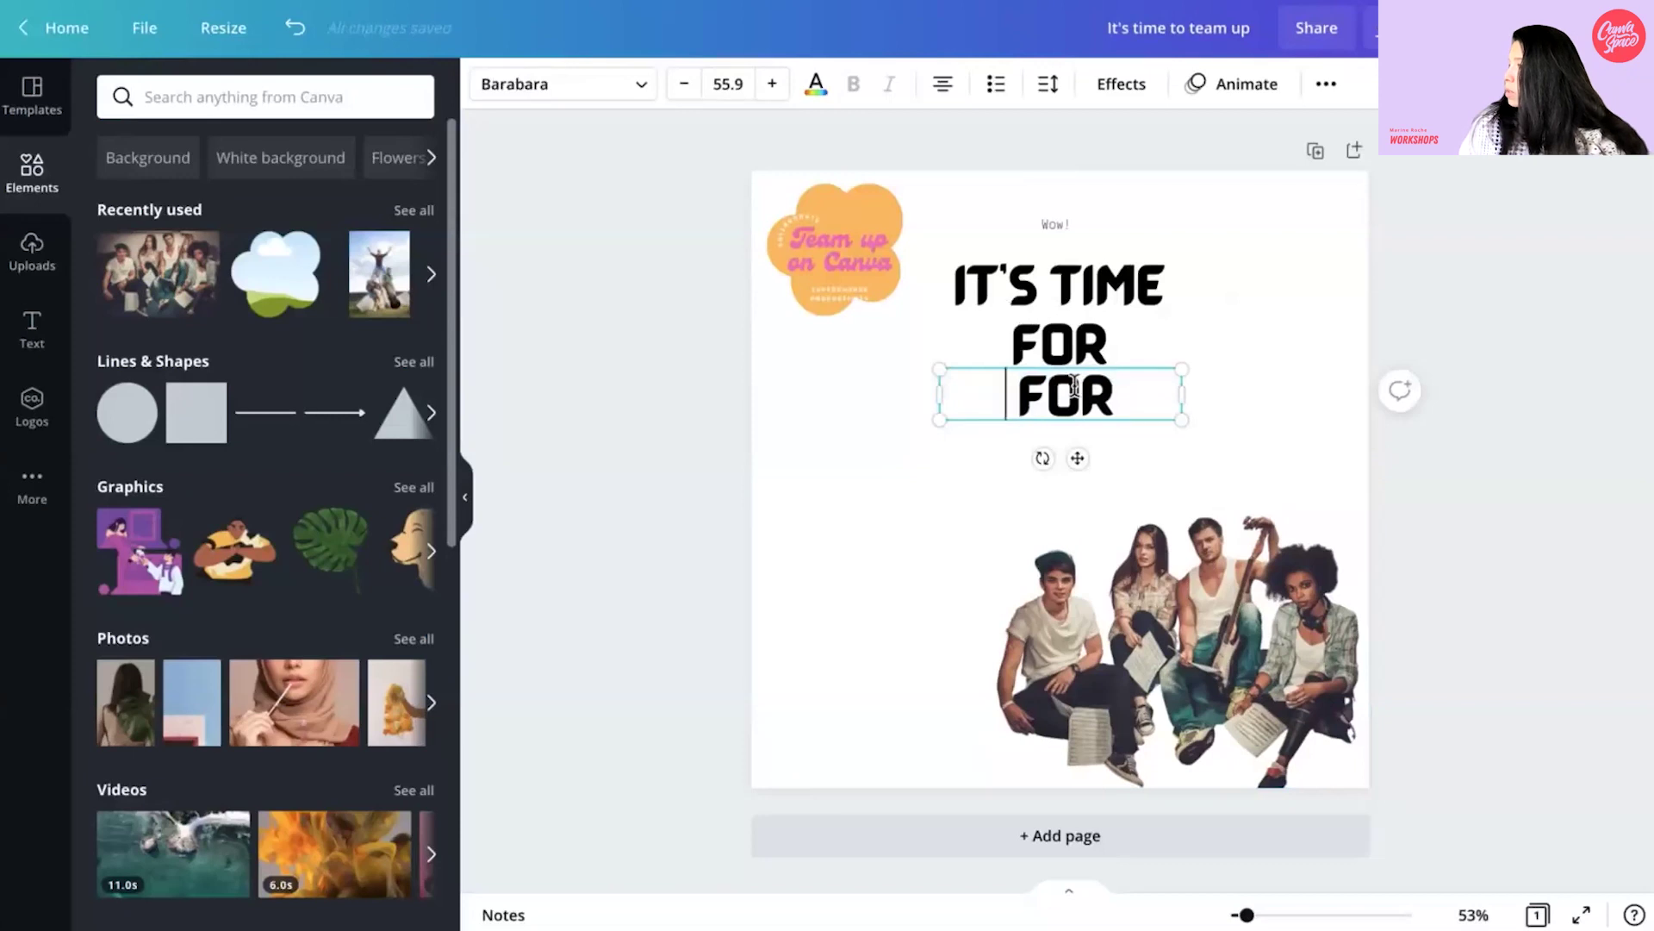
key("Delete")
- Retype the copy as 'FUN!' just below the title
left_click(1246, 429)
left_click_drag(1094, 405, 1094, 414)
double_click(1096, 407)
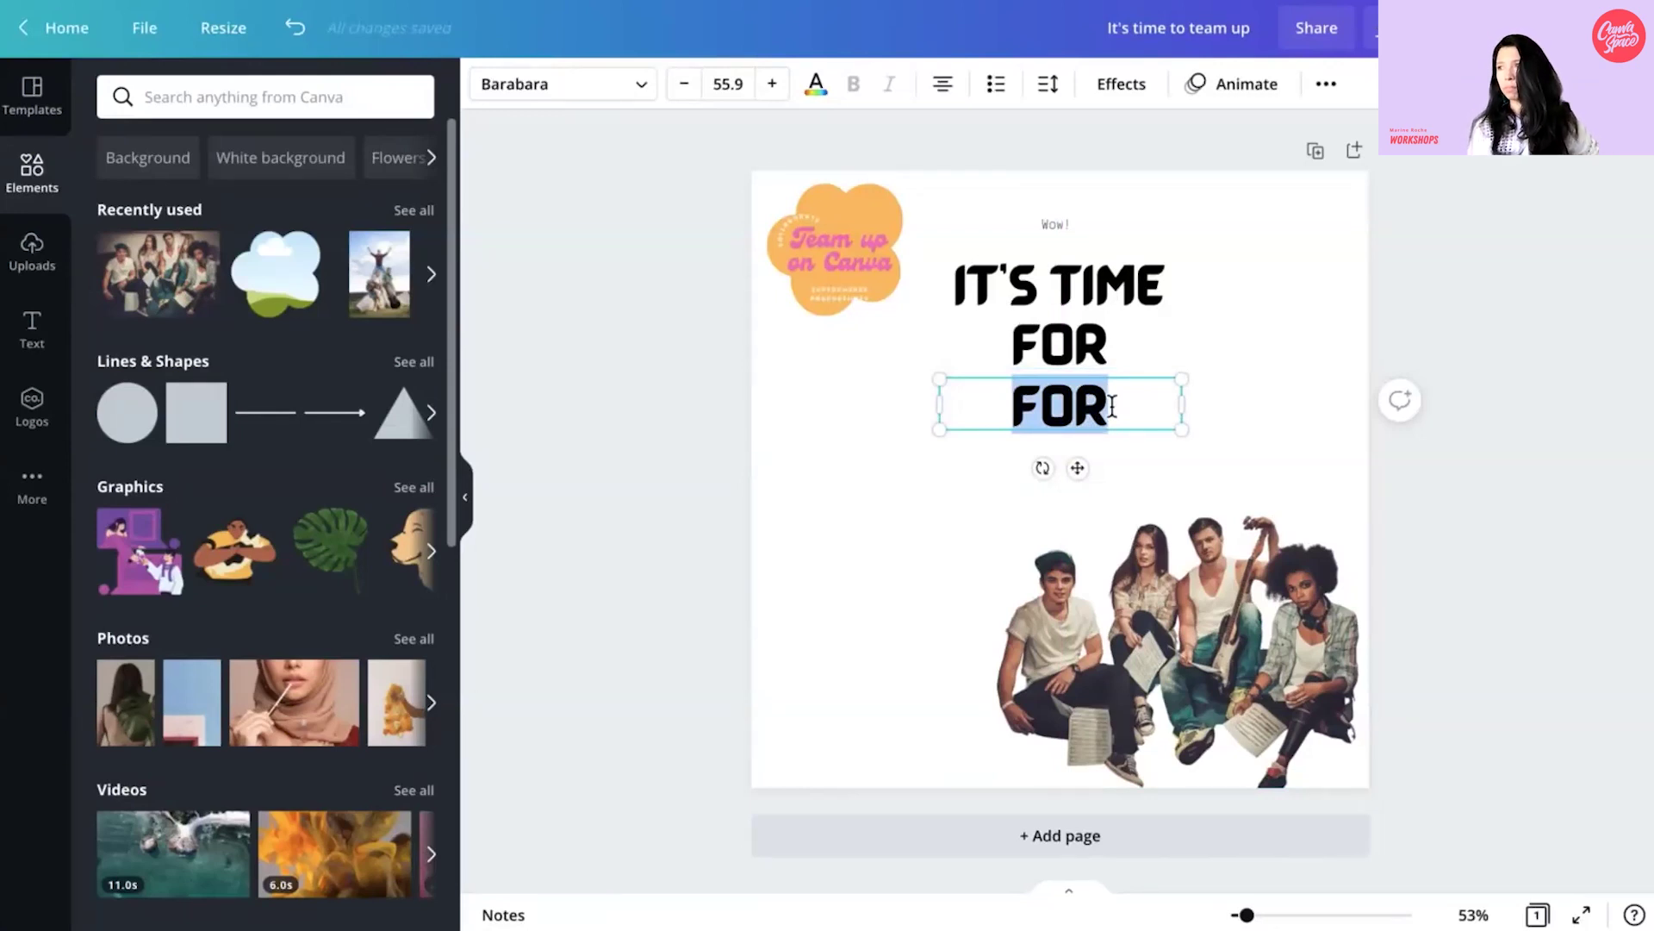
type("FUN!")
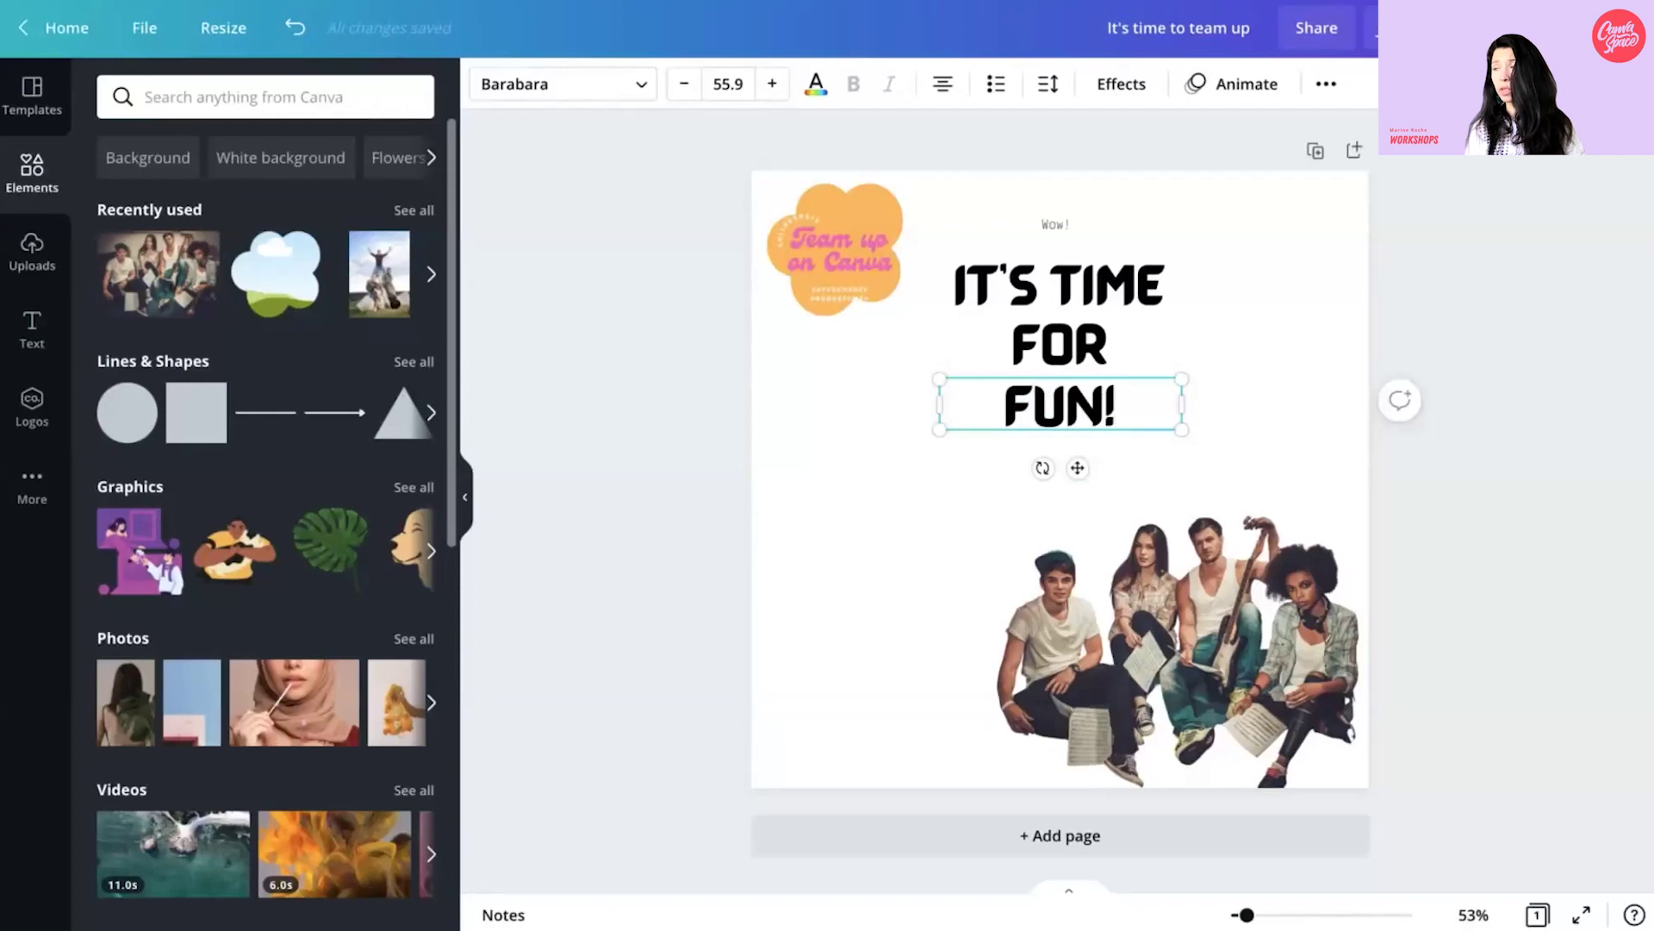
left_click(1259, 386)
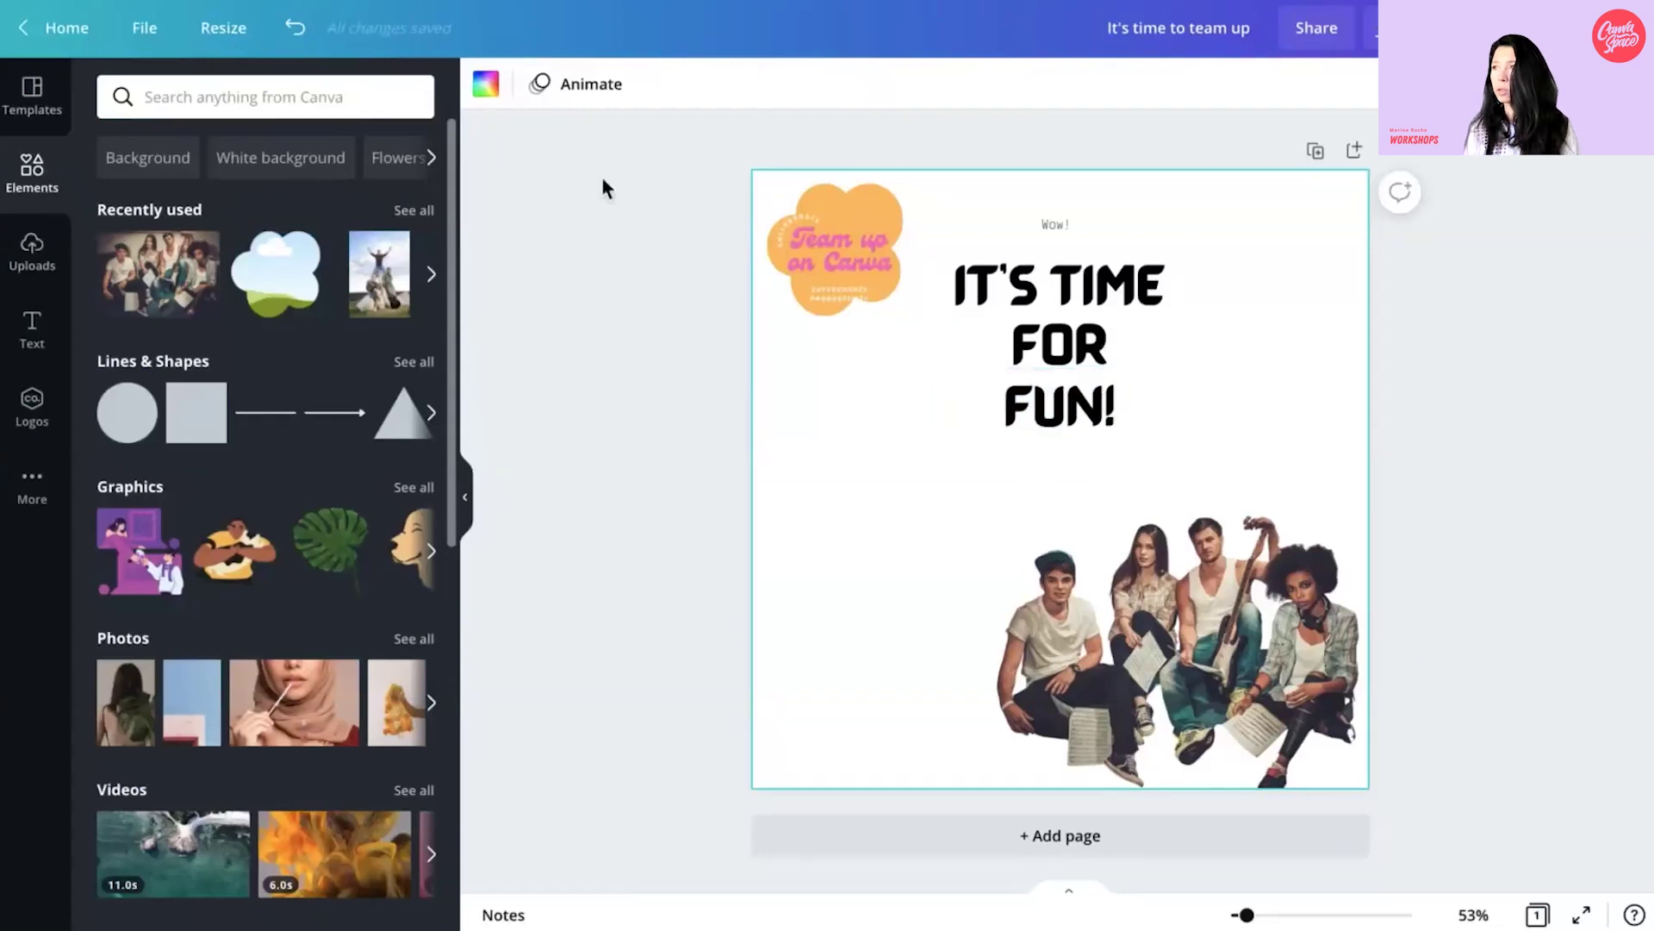
- Make the background purple, colour 'IT'S TIME FOR' orange, and bold 'Wow!'
left_click(486, 86)
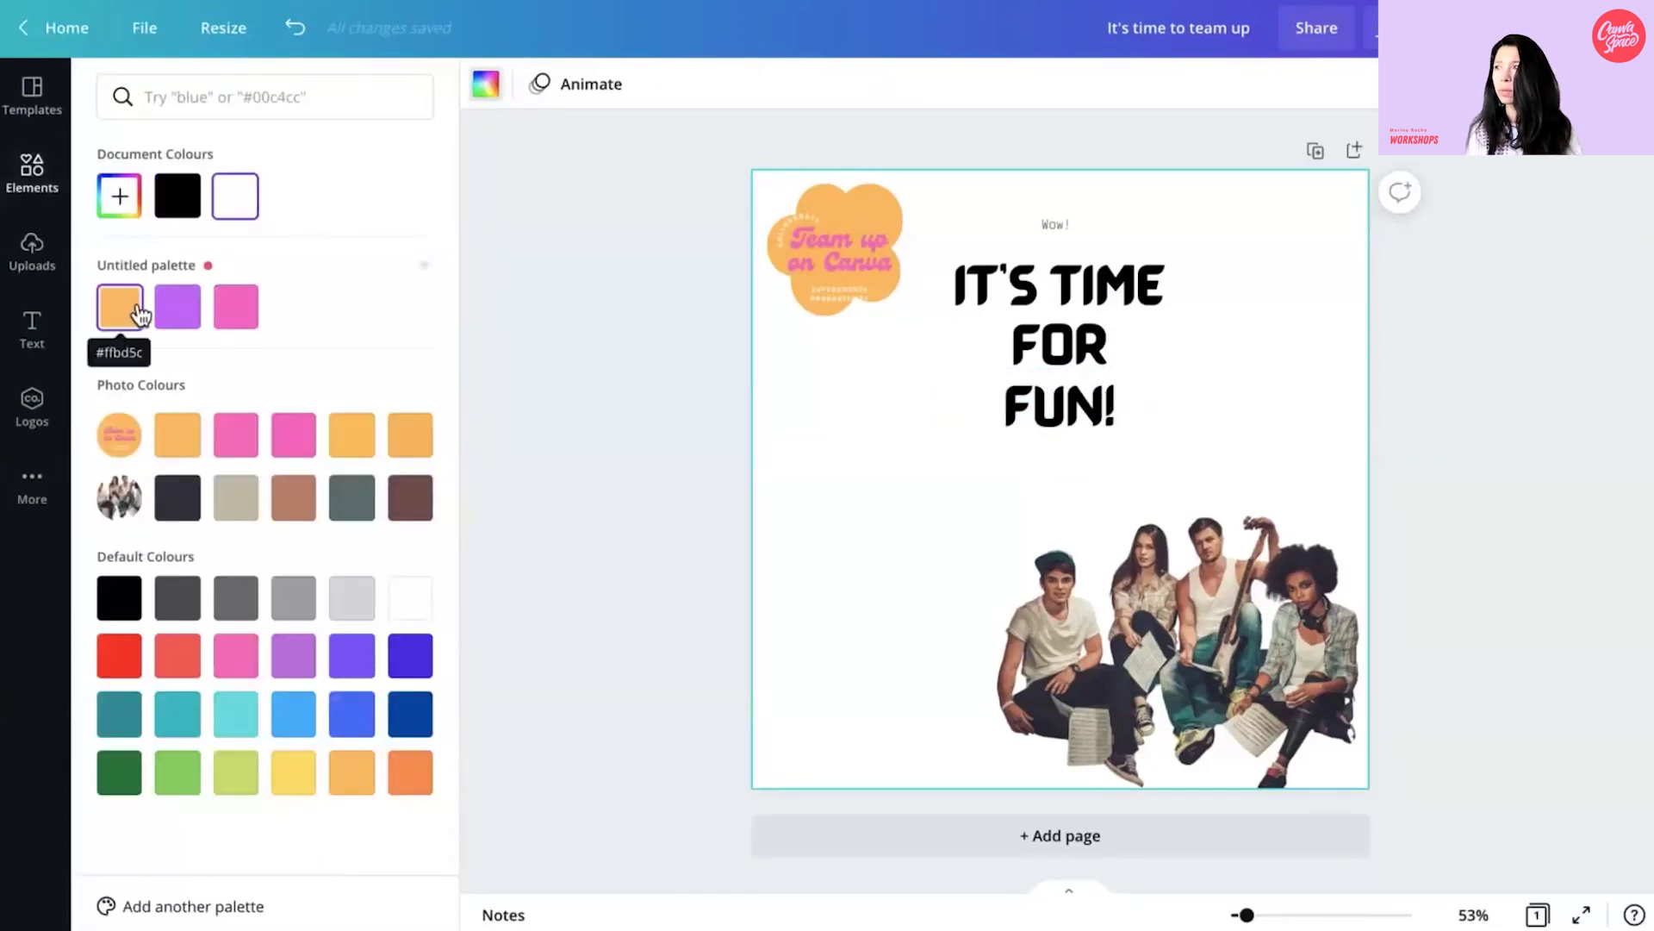
left_click(182, 317)
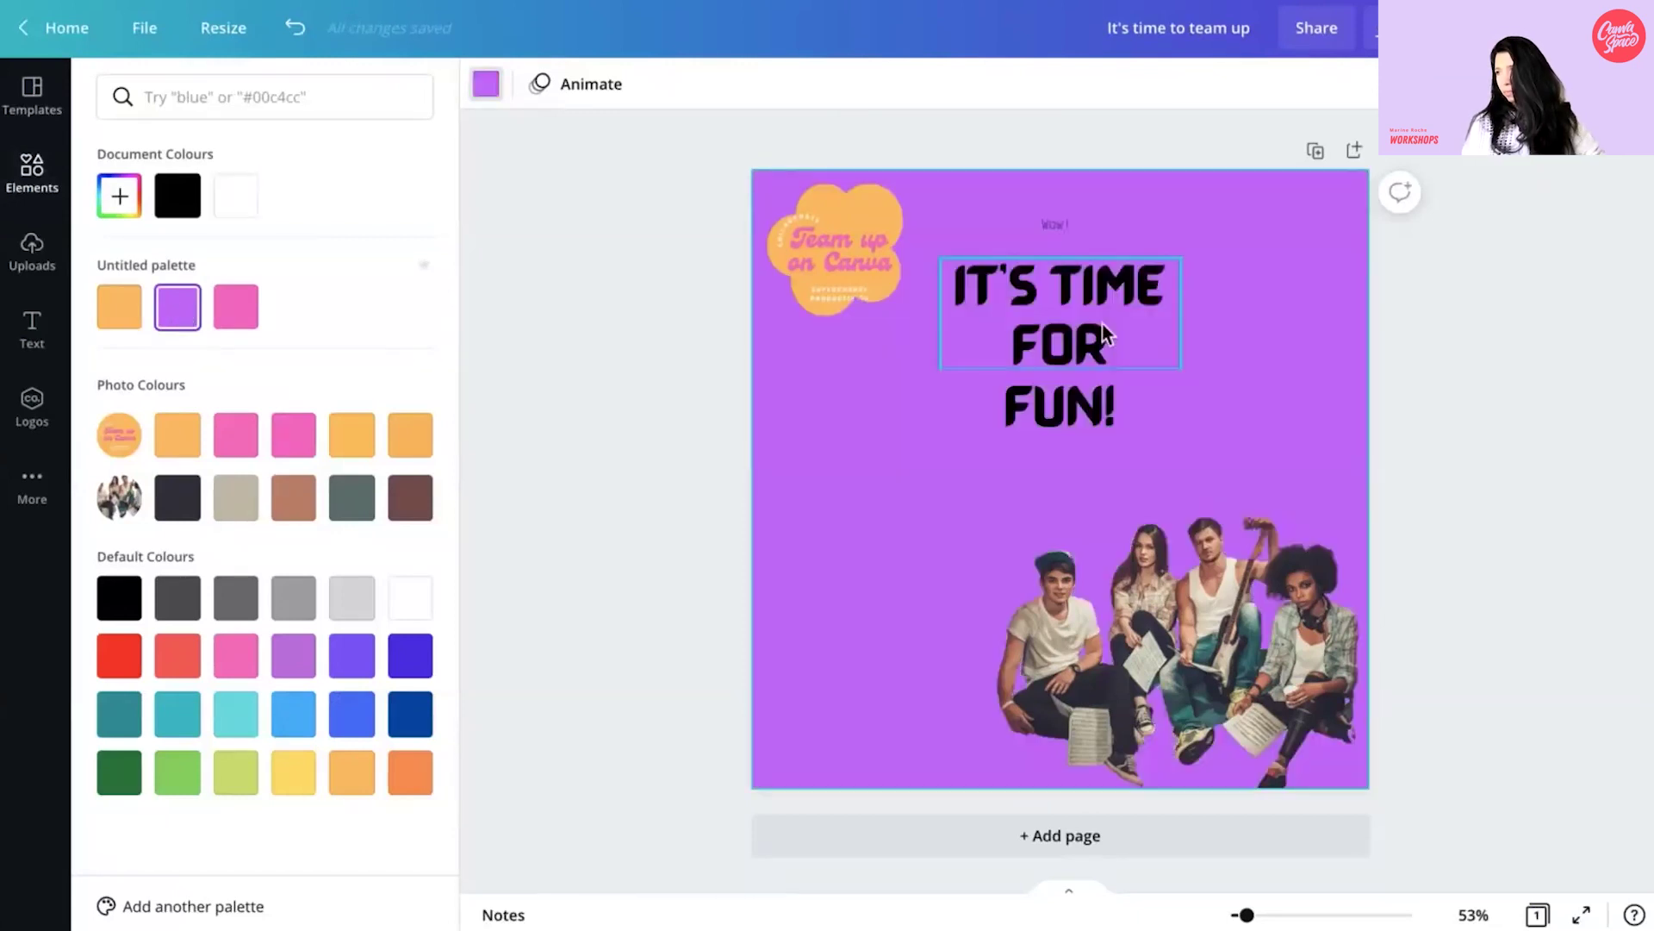
left_click(1103, 324)
left_click(808, 96)
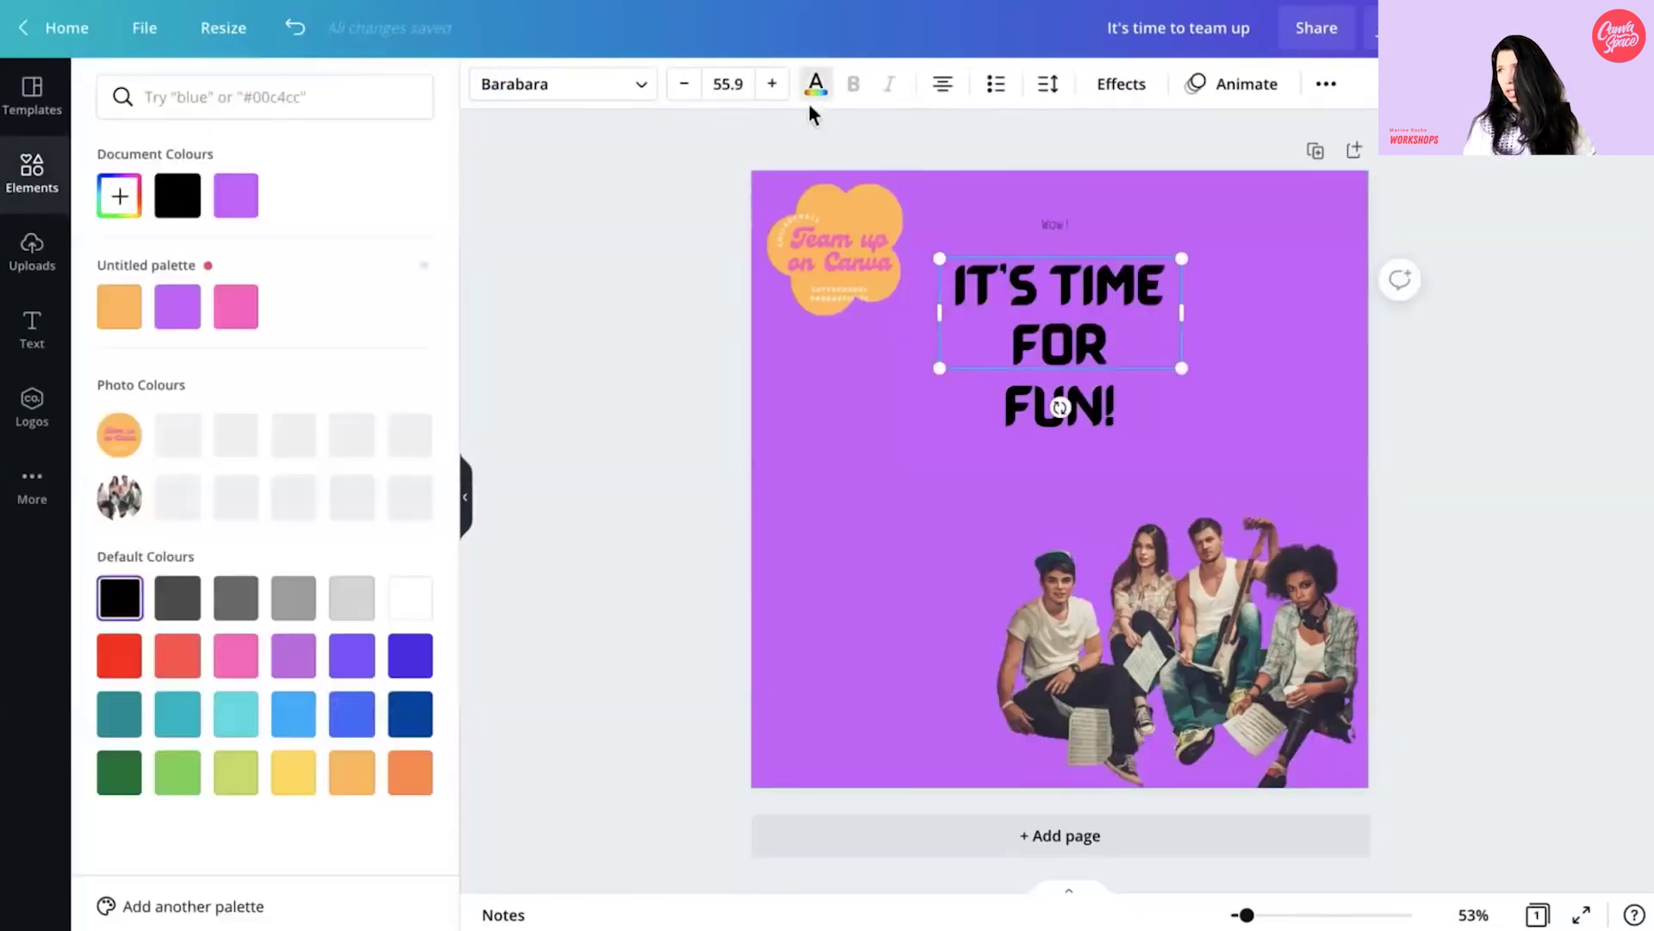
left_click(234, 306)
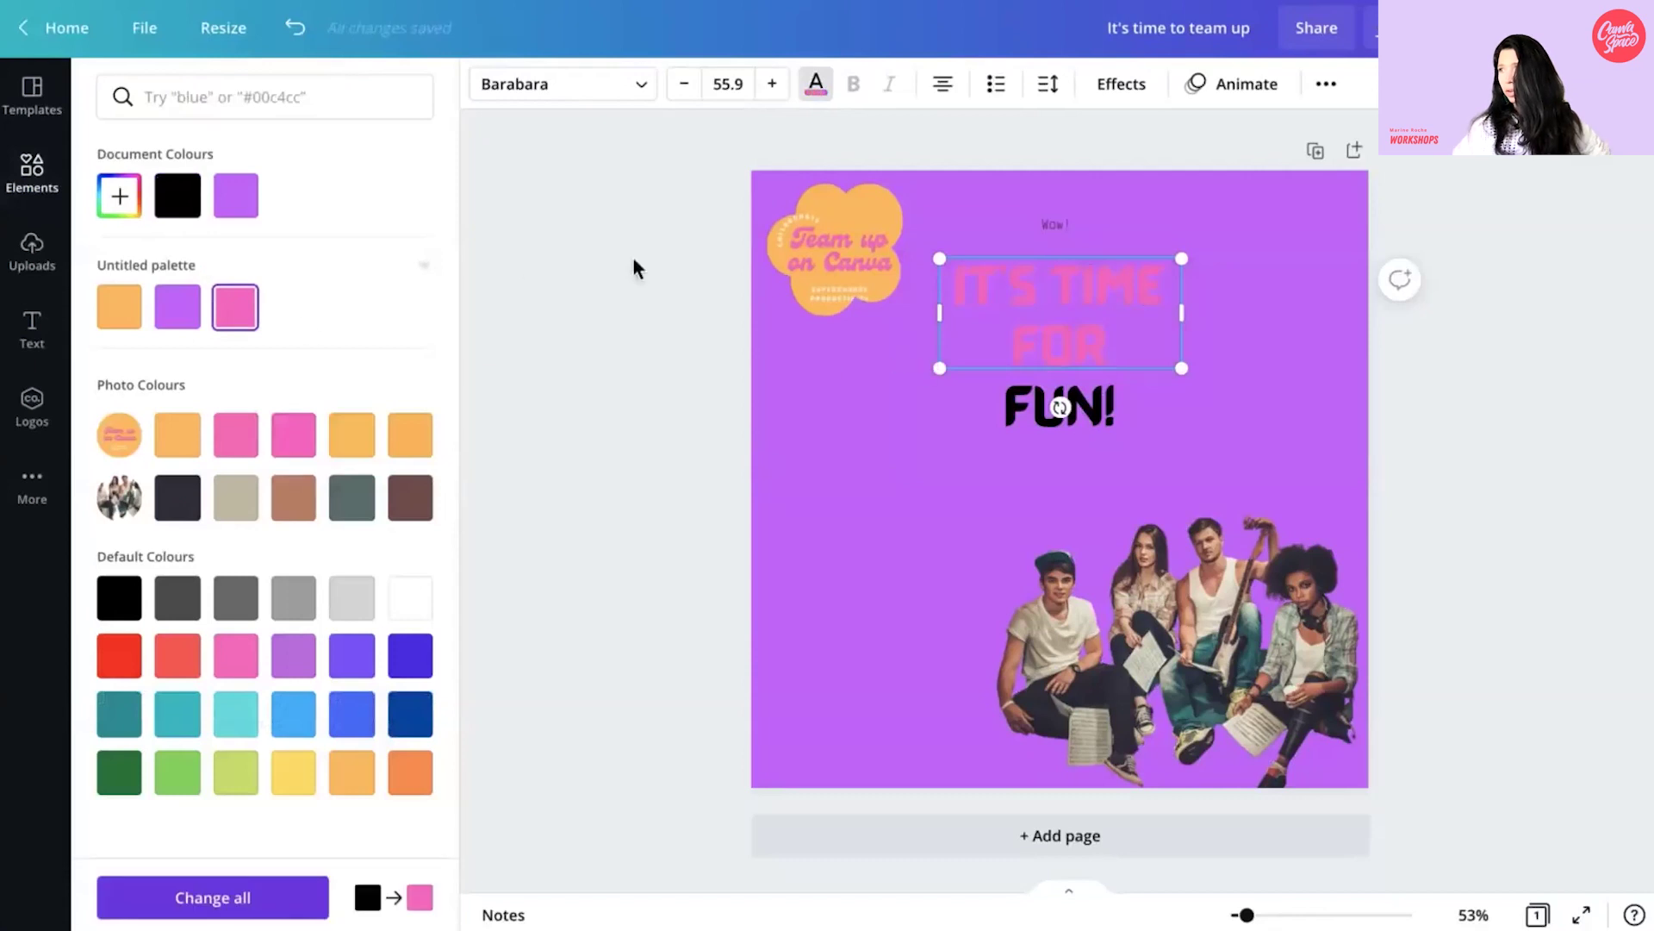
left_click(123, 315)
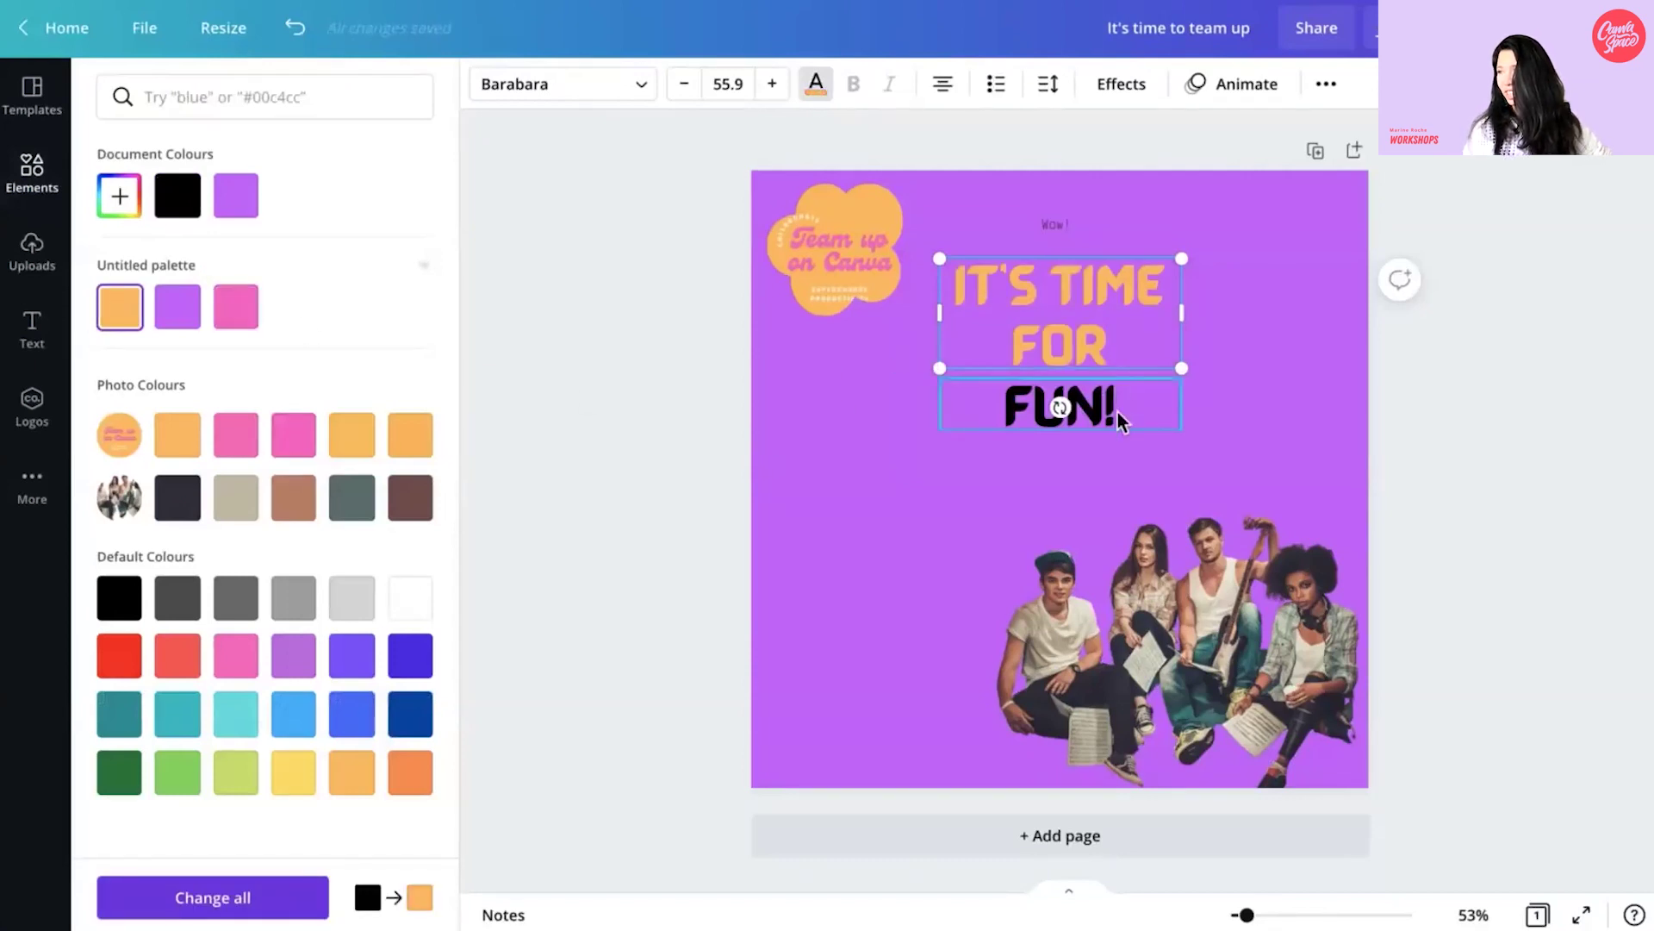
left_click(1067, 221)
left_click(853, 86)
- Increase 'Wow!' to font size 34 and centre it
double_click(778, 95)
double_click(778, 94)
double_click(779, 95)
double_click(779, 95)
double_click(778, 95)
triple_click(773, 86)
triple_click(773, 85)
left_click_drag(1055, 234, 1067, 234)
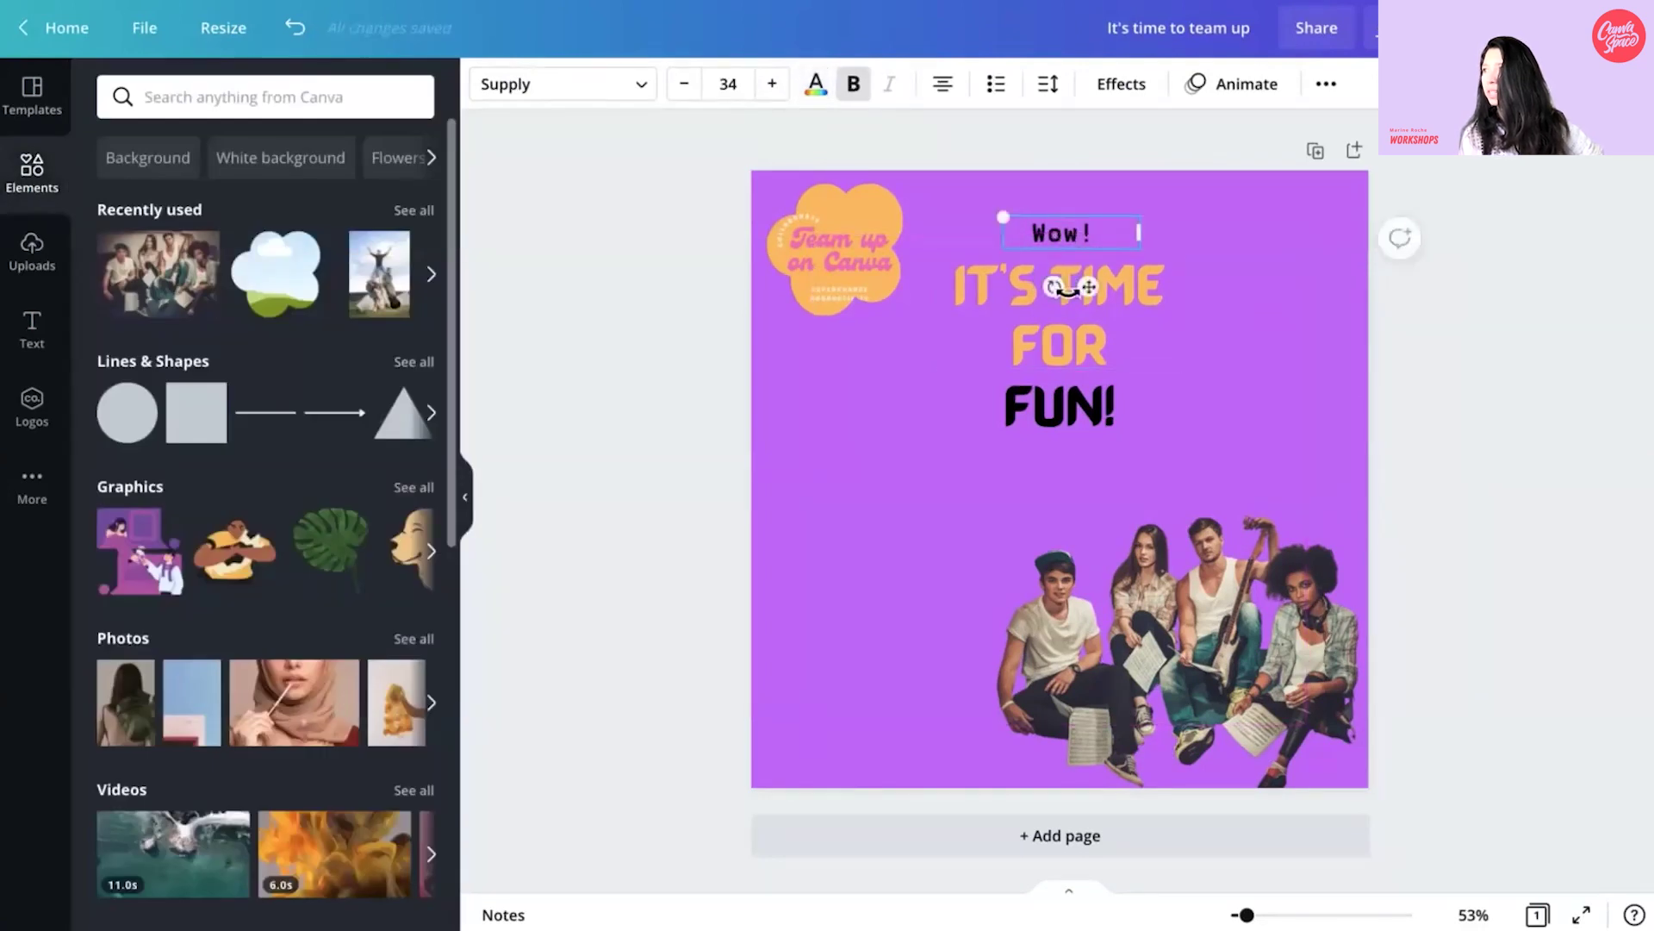
- Enlarge the group photo, lower the three heading texts, and move the cloud logo bottom-left
left_click(1142, 519)
left_click_drag(980, 515, 964, 616)
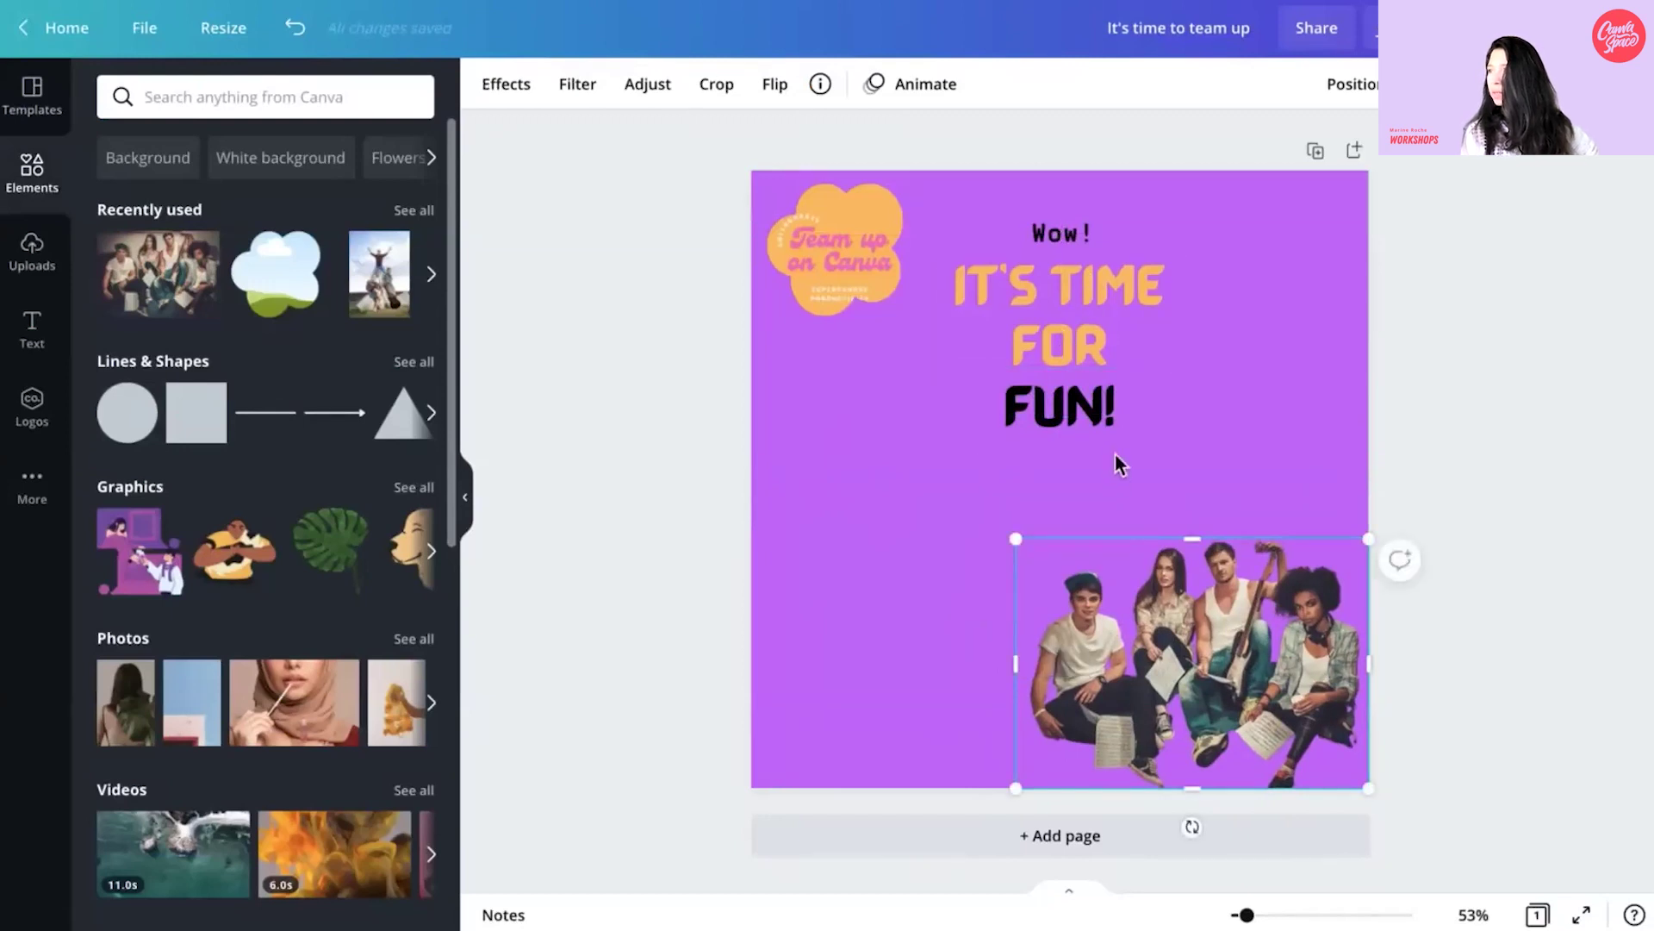
left_click(1097, 412)
left_click(1078, 327, "shift")
left_click(1069, 241, "shift")
left_click_drag(1068, 241, 1068, 327)
left_click_drag(848, 217, 858, 653)
- Settle the cloud logo in the bottom-left corner and colour 'Wow!' white
left_click(1160, 666)
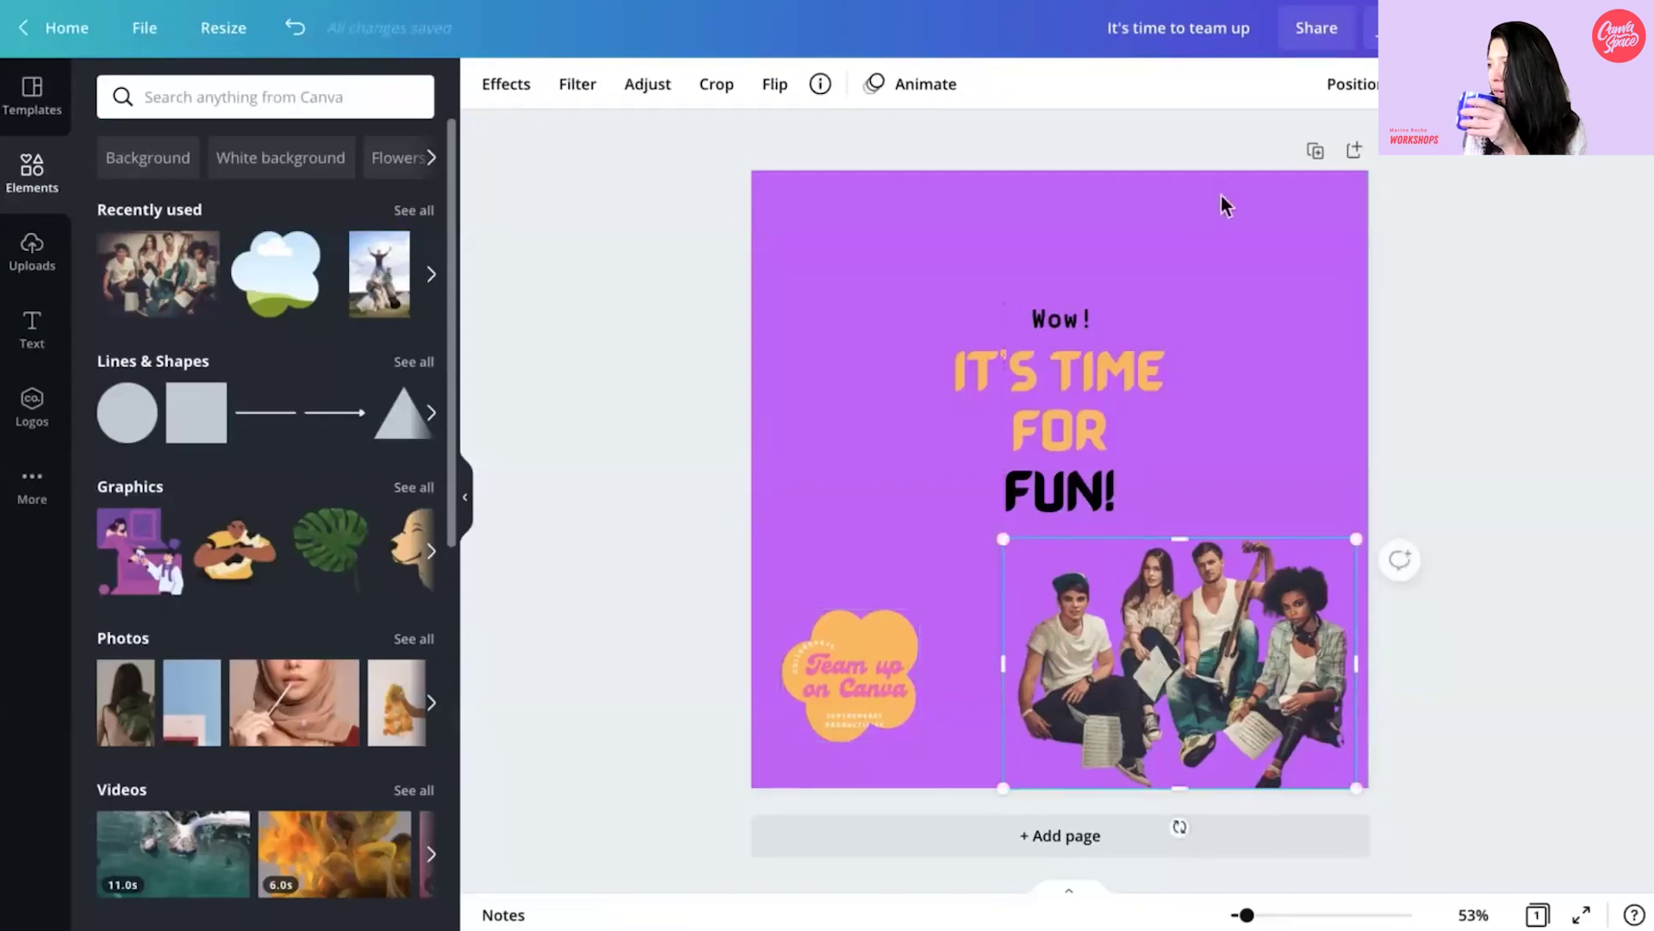
left_click(1061, 407)
key("ctrl+z")
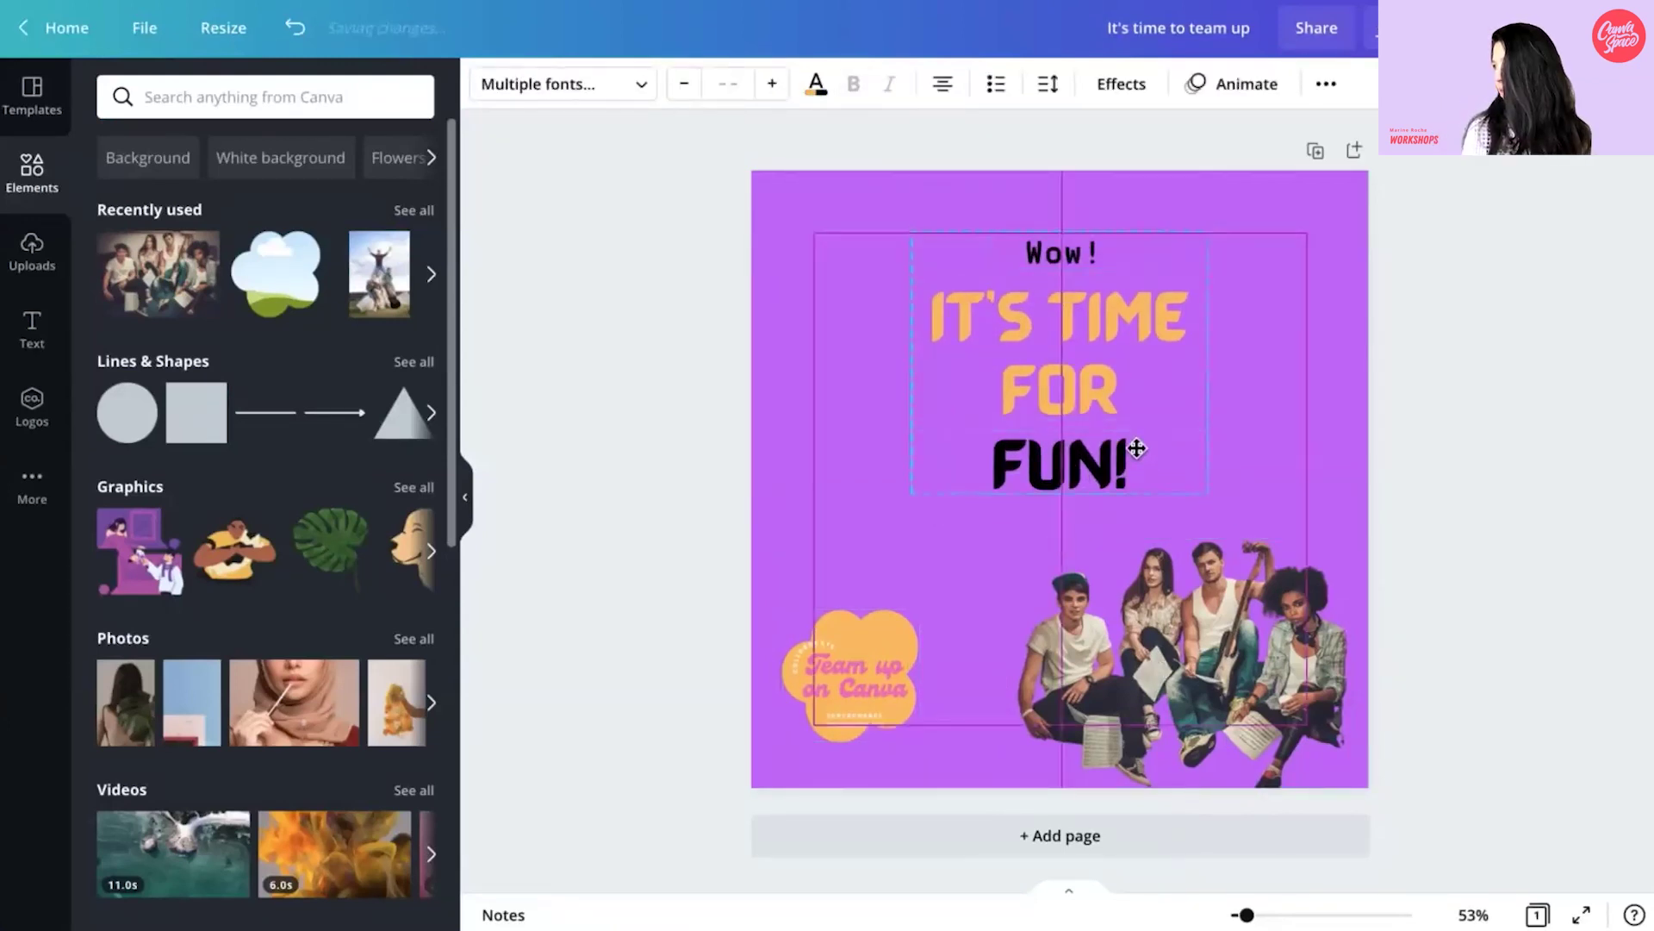
left_click(1317, 476)
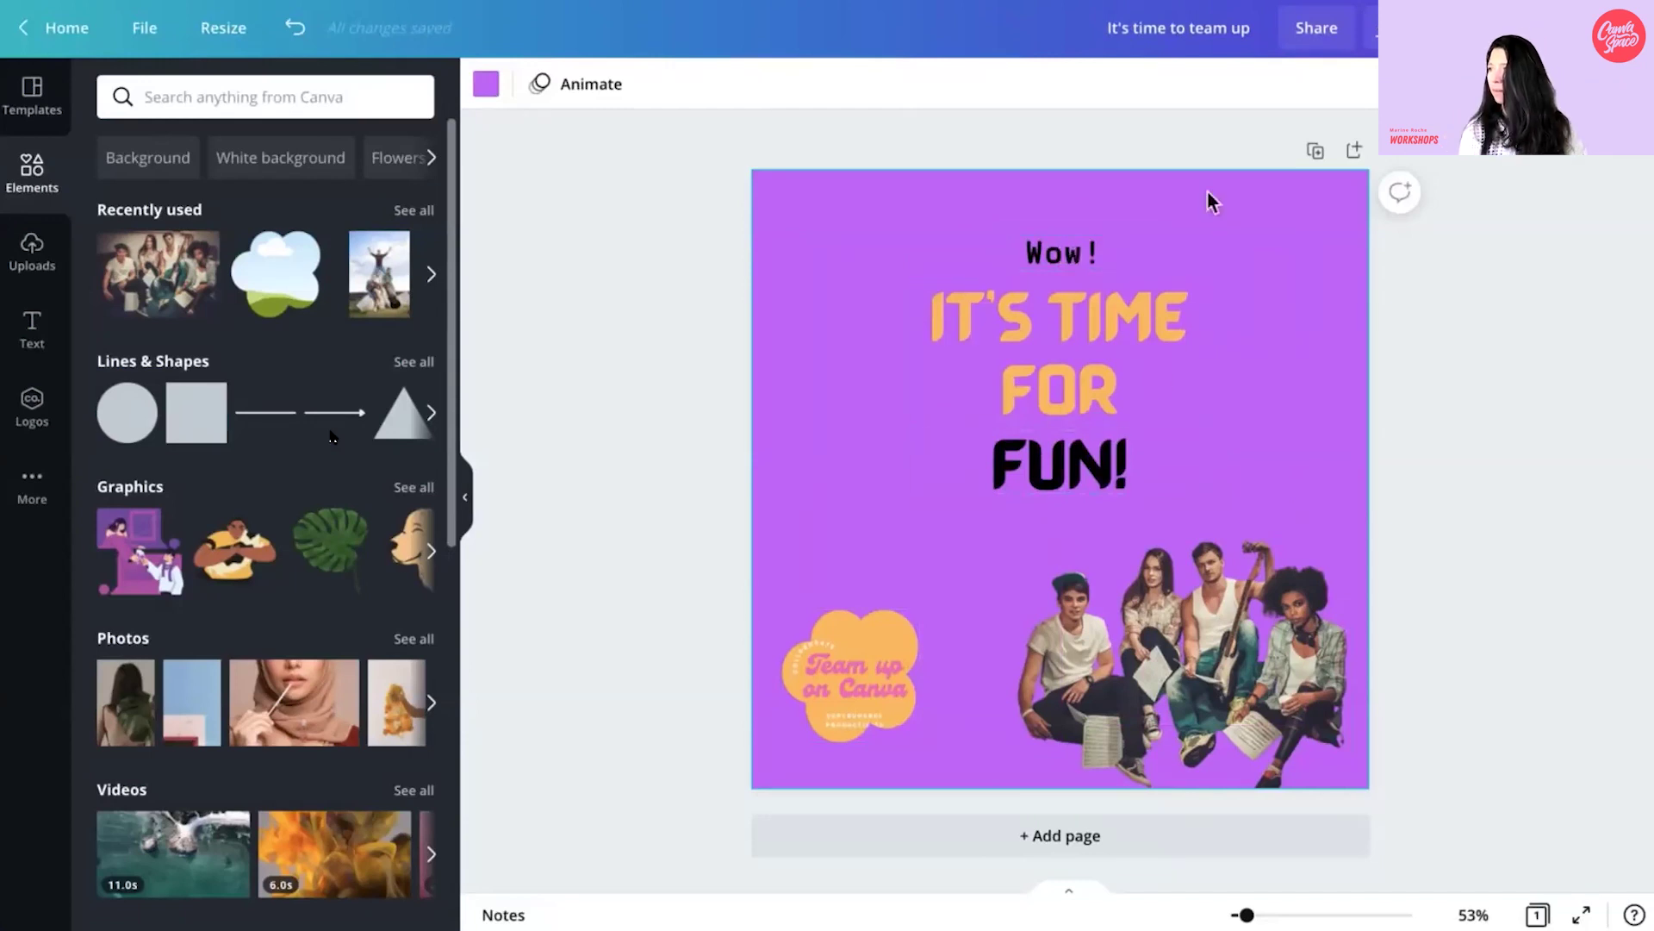
left_click(1045, 248)
left_click(815, 84)
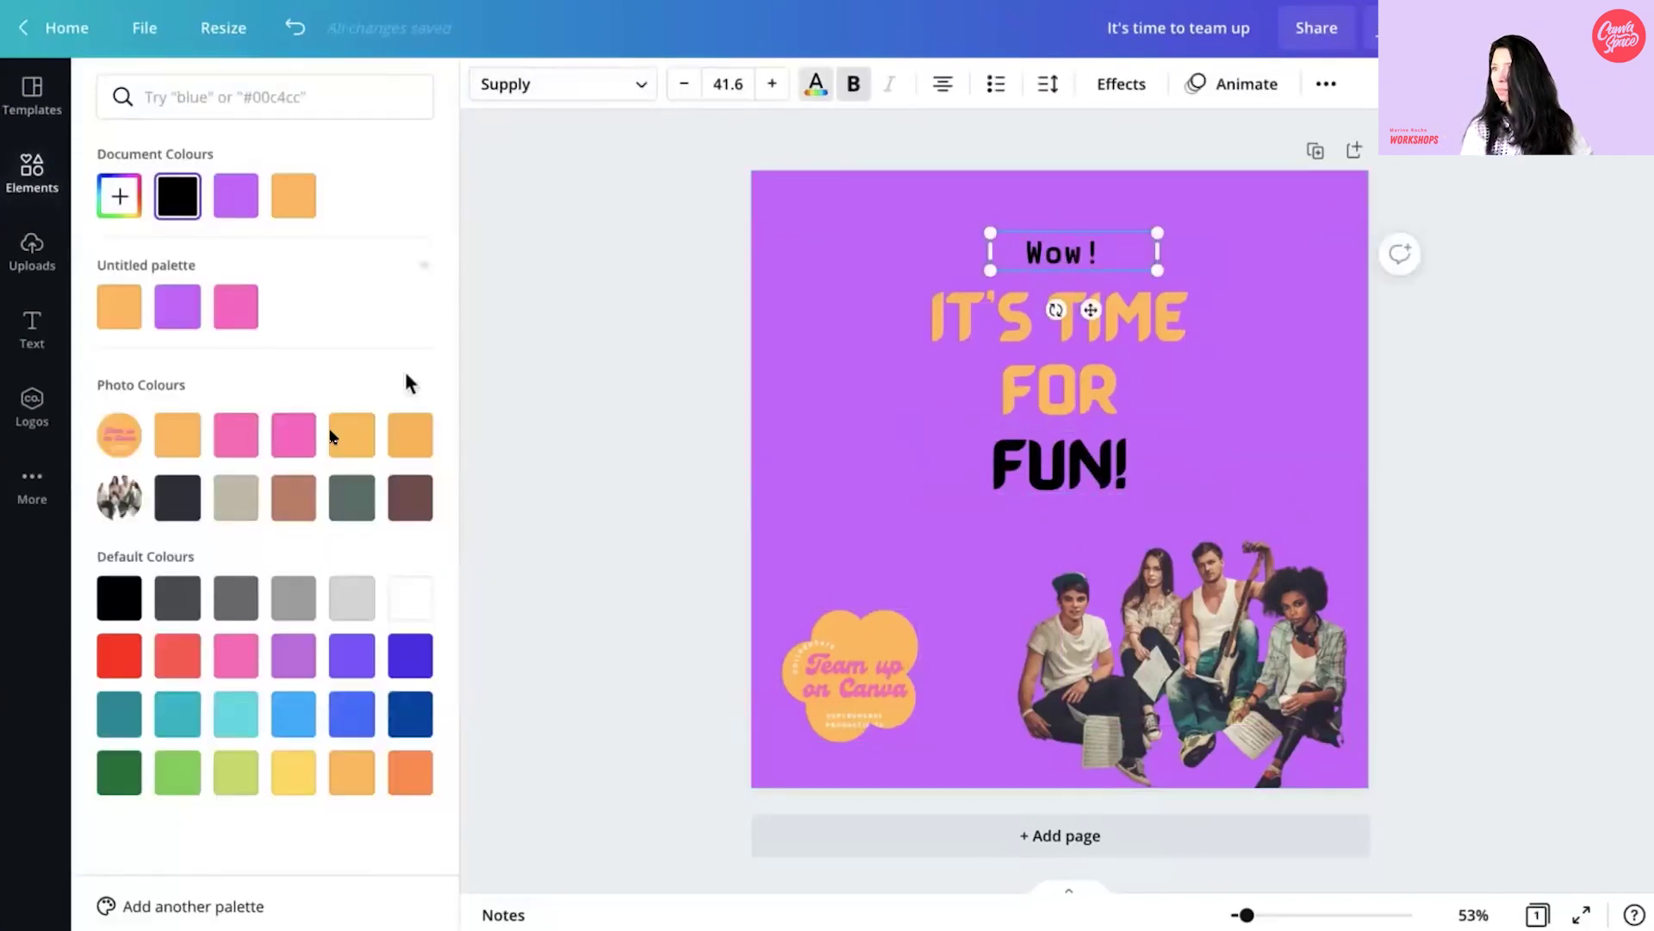
left_click(409, 597)
key("Escape")
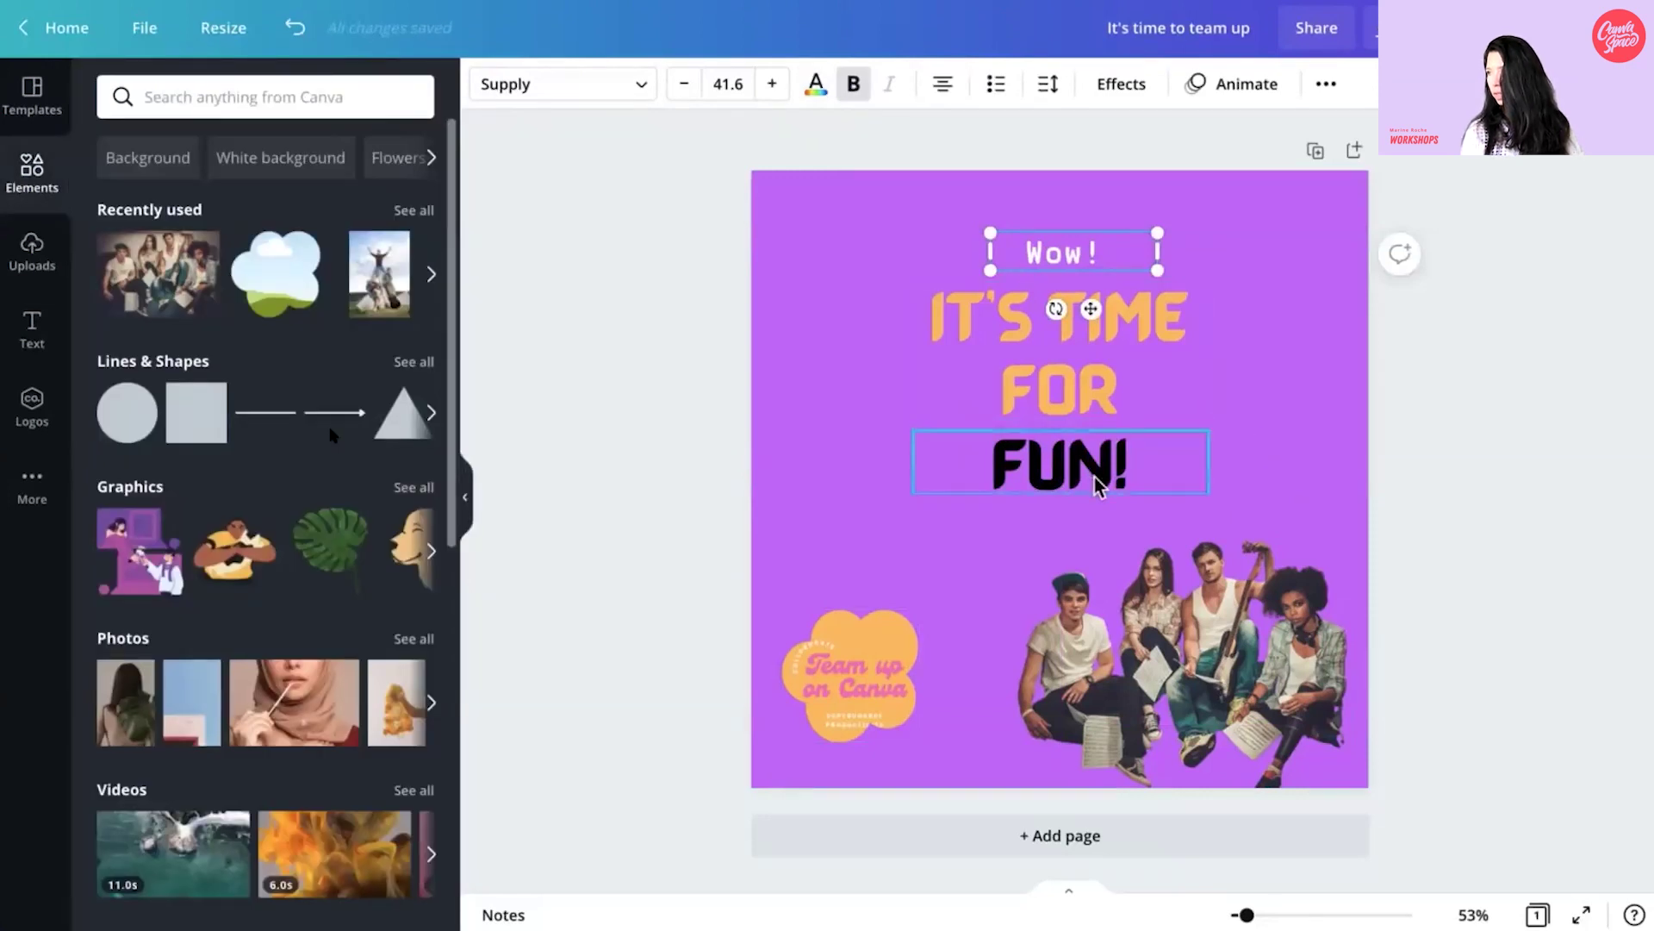
- Lock the 'IT'S TIME FOR' heading and the cloud logo
left_click(1259, 436)
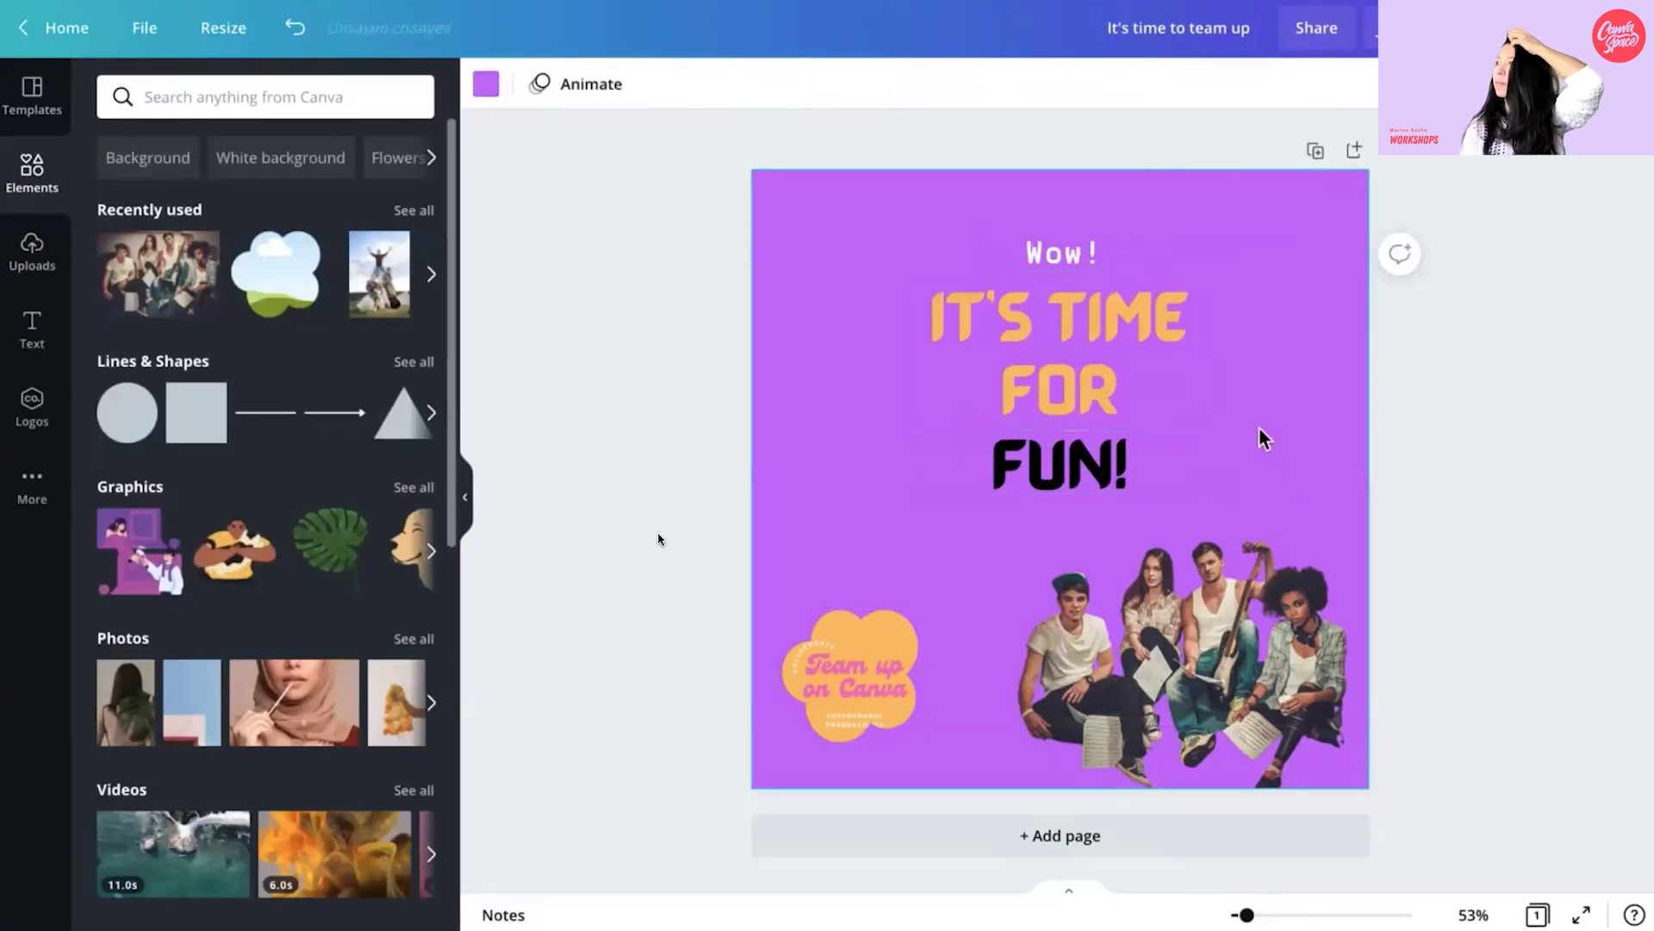
left_click(486, 83)
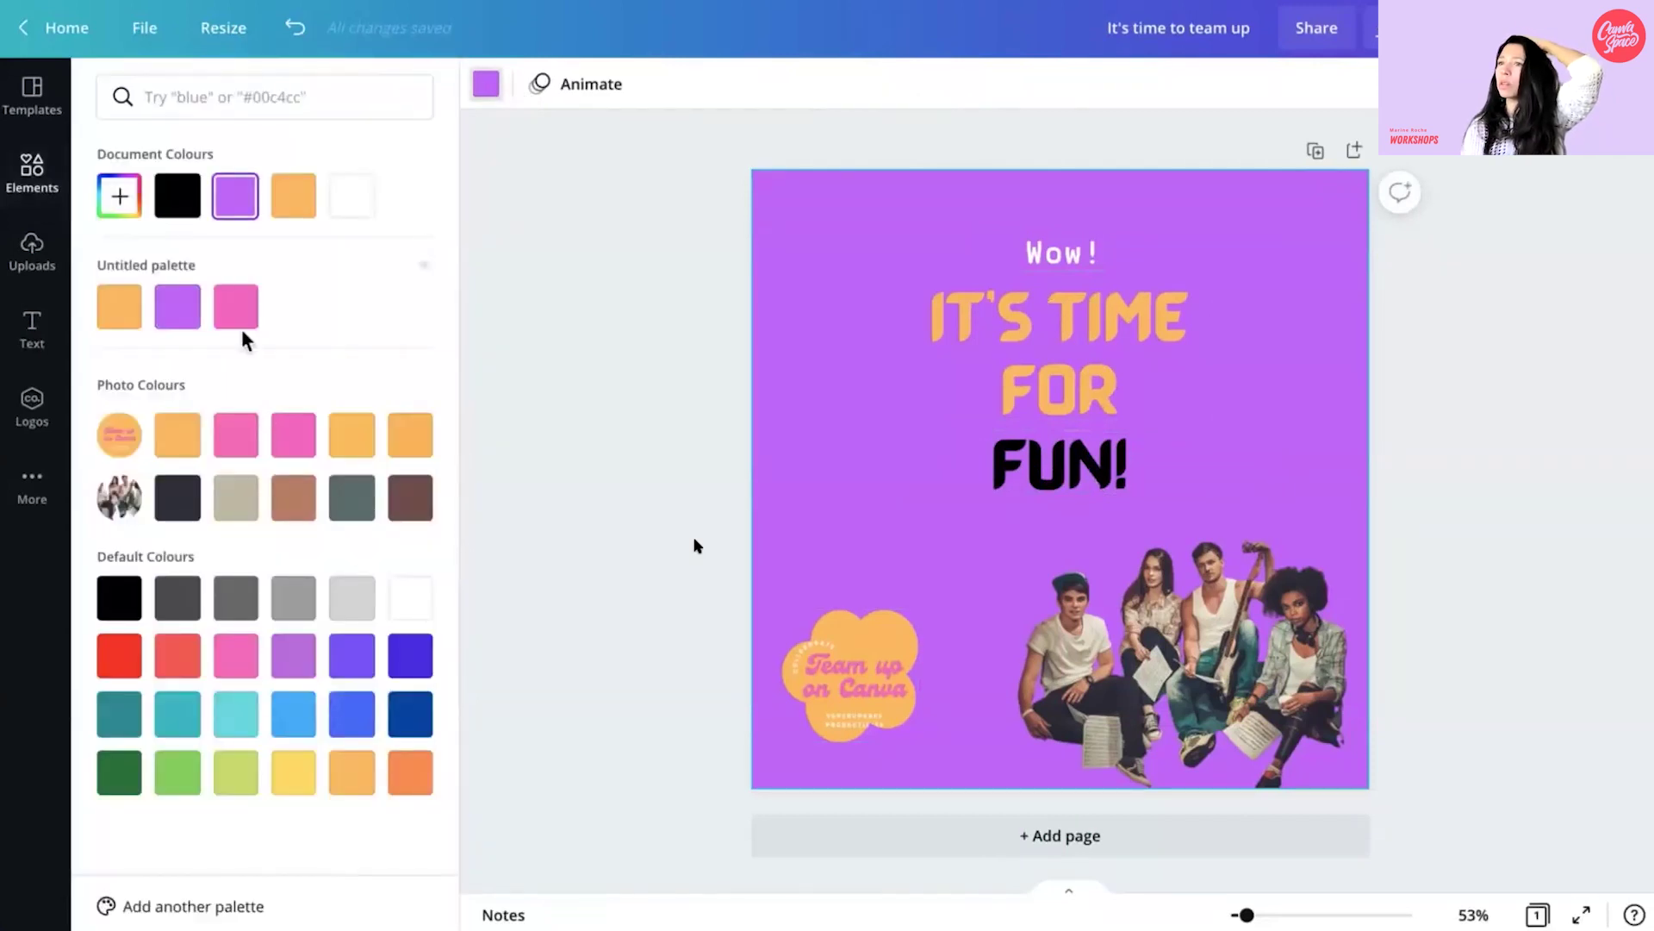
left_click(1093, 331)
left_click(1326, 84)
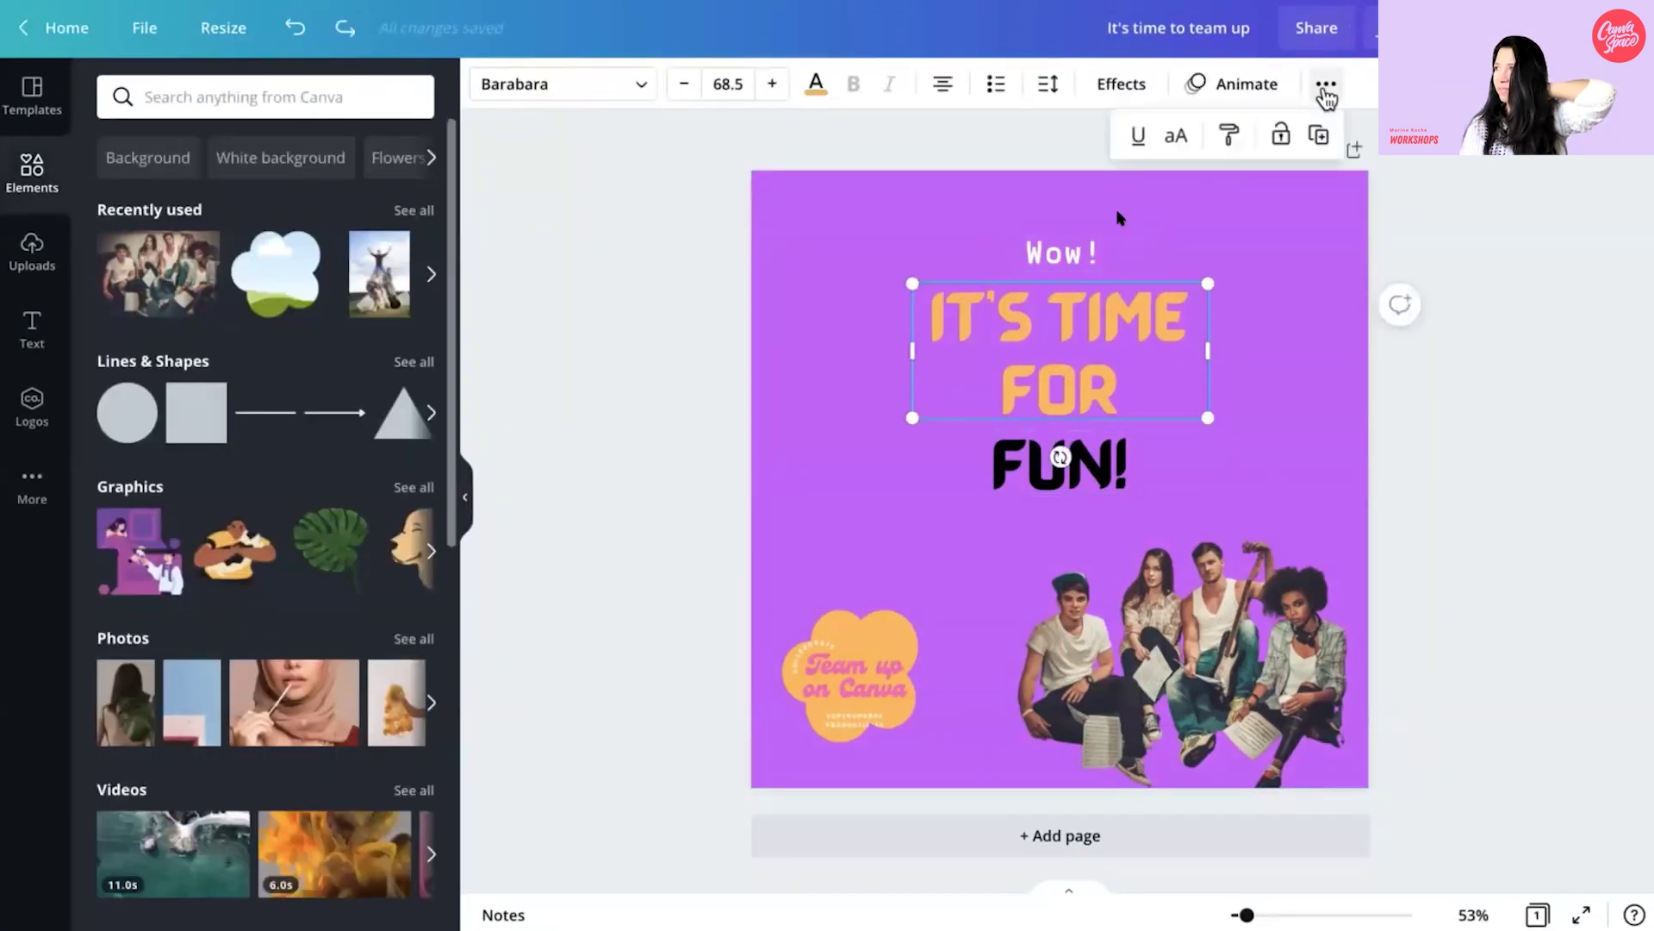
left_click(1280, 138)
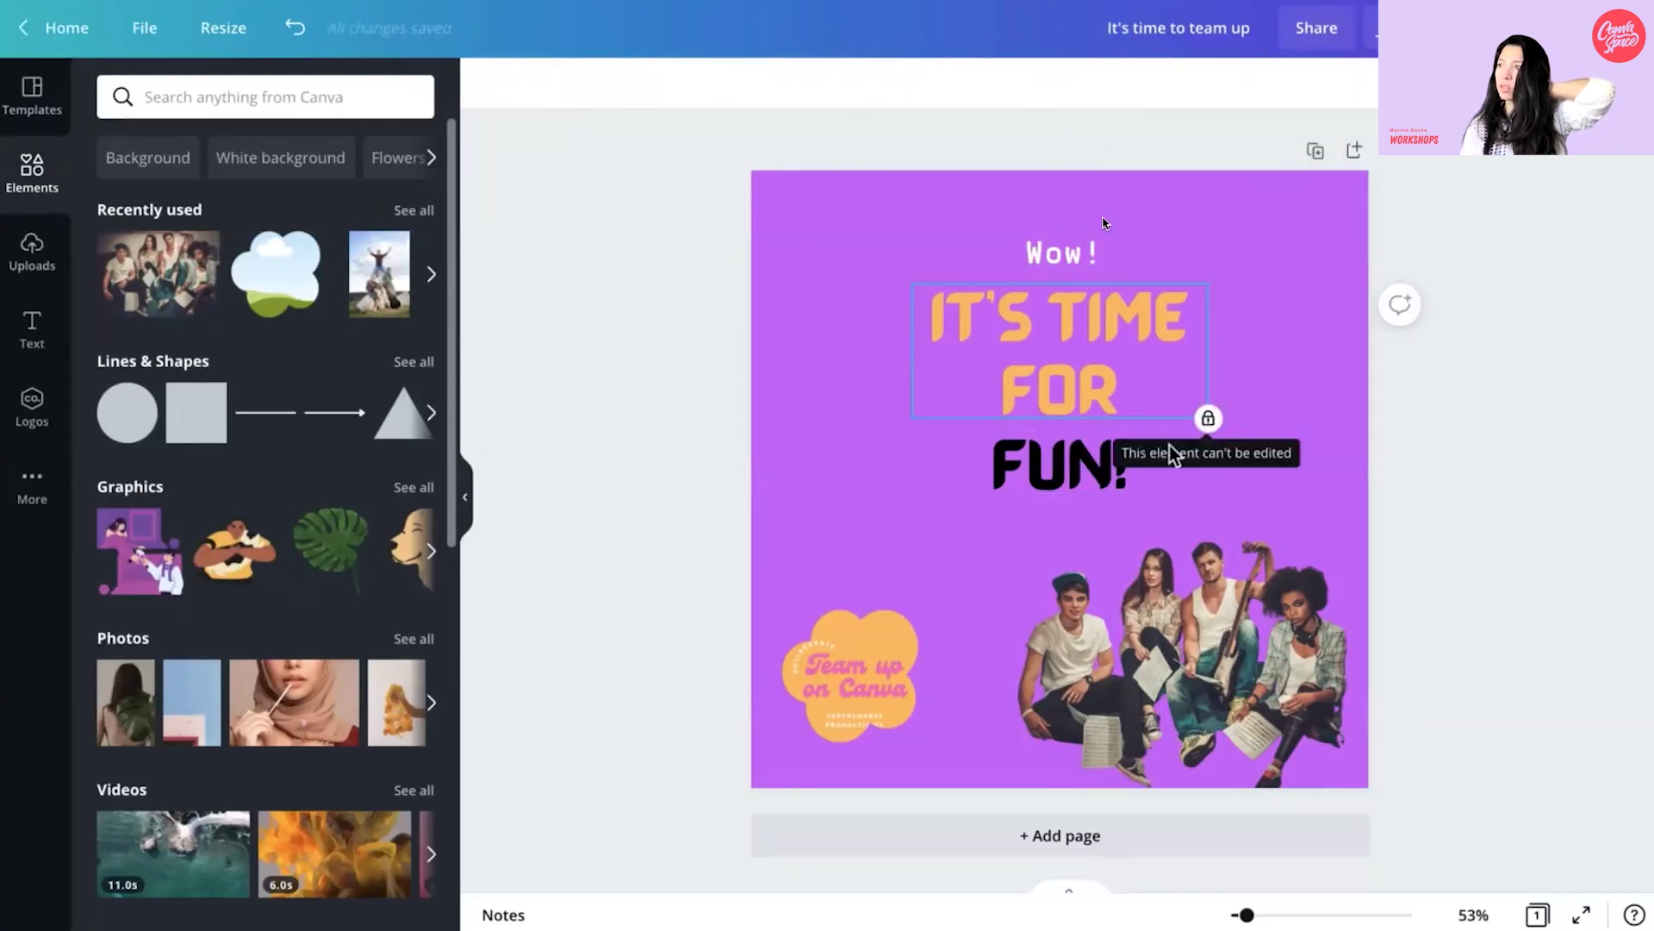
left_click(889, 659)
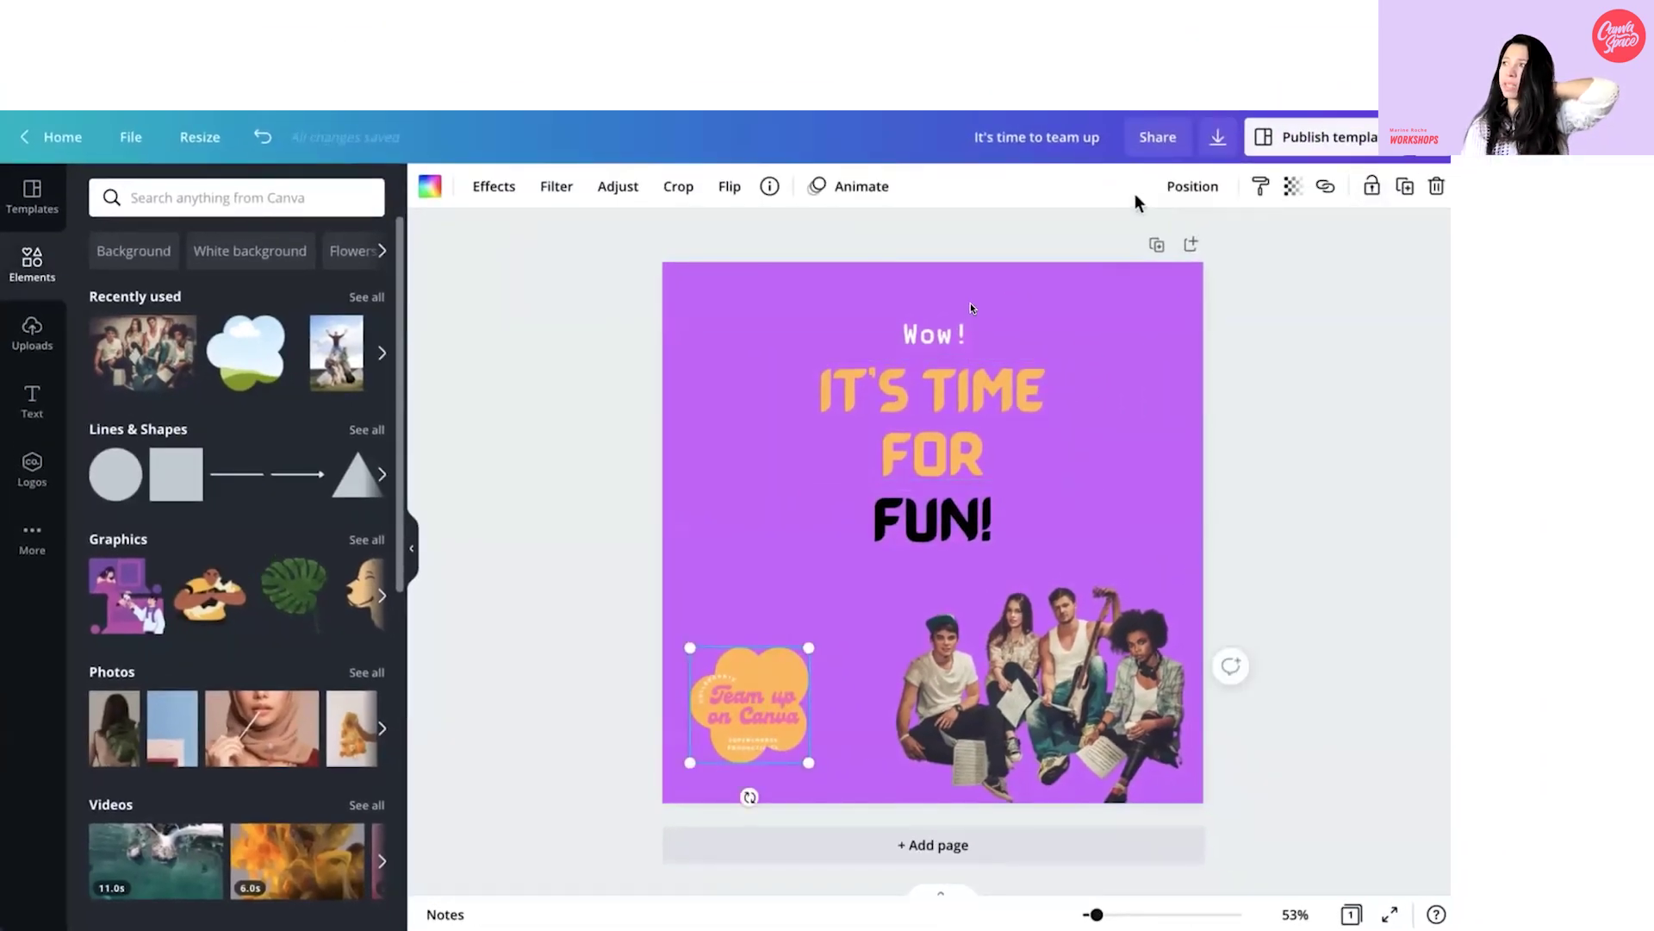
left_click(1370, 186)
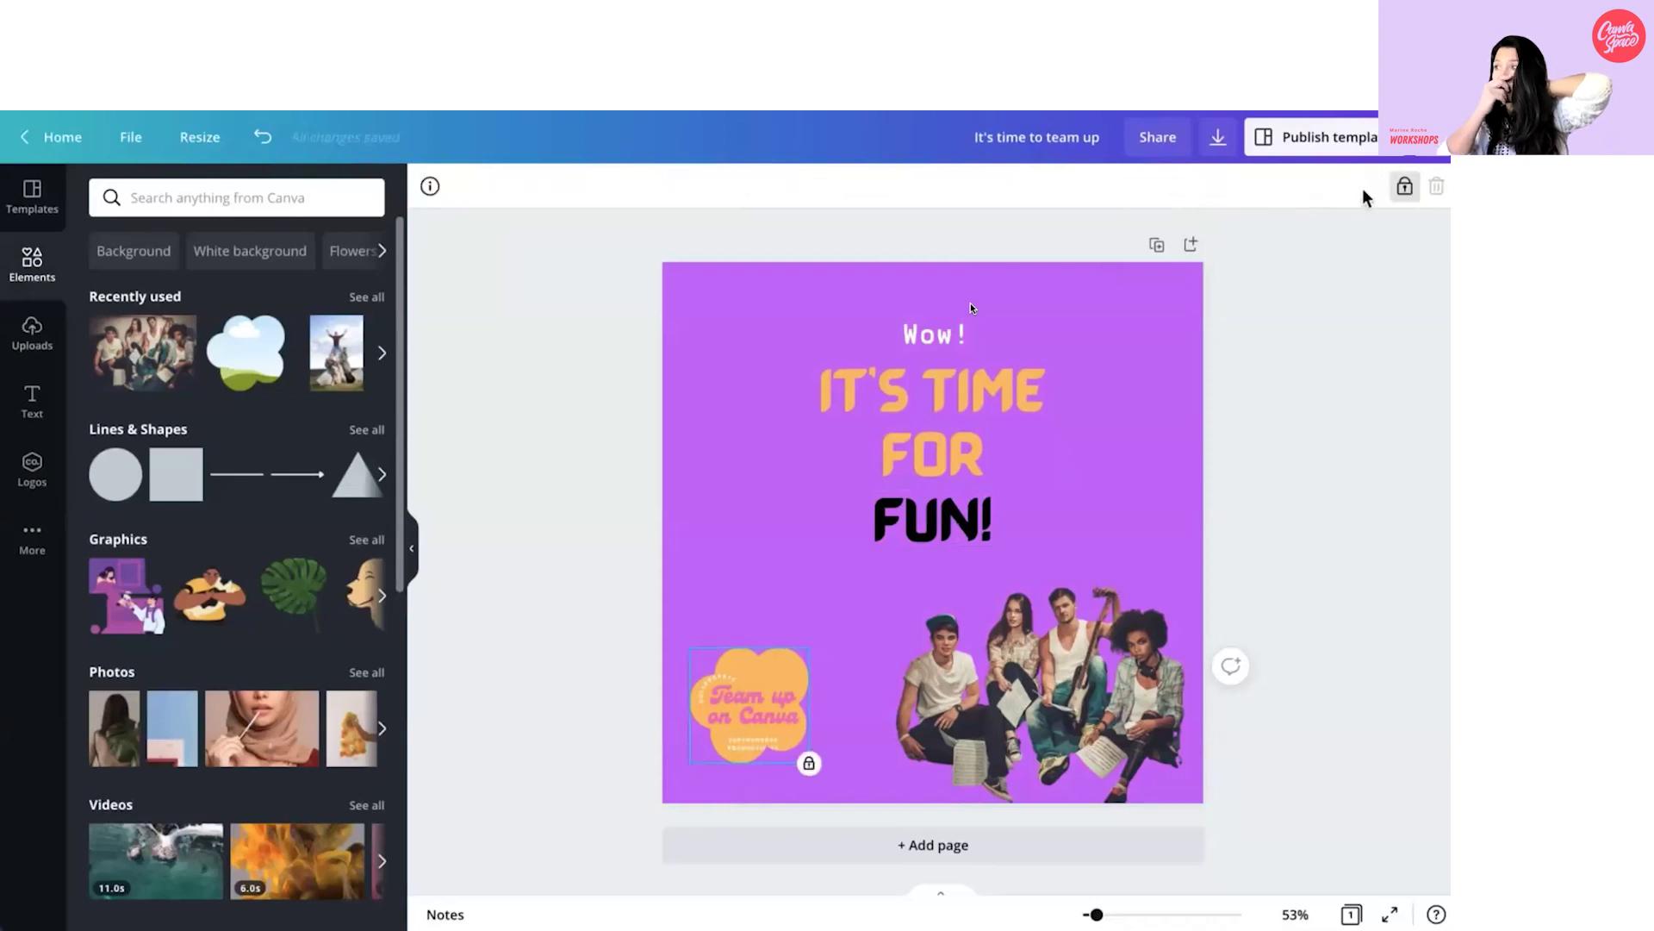
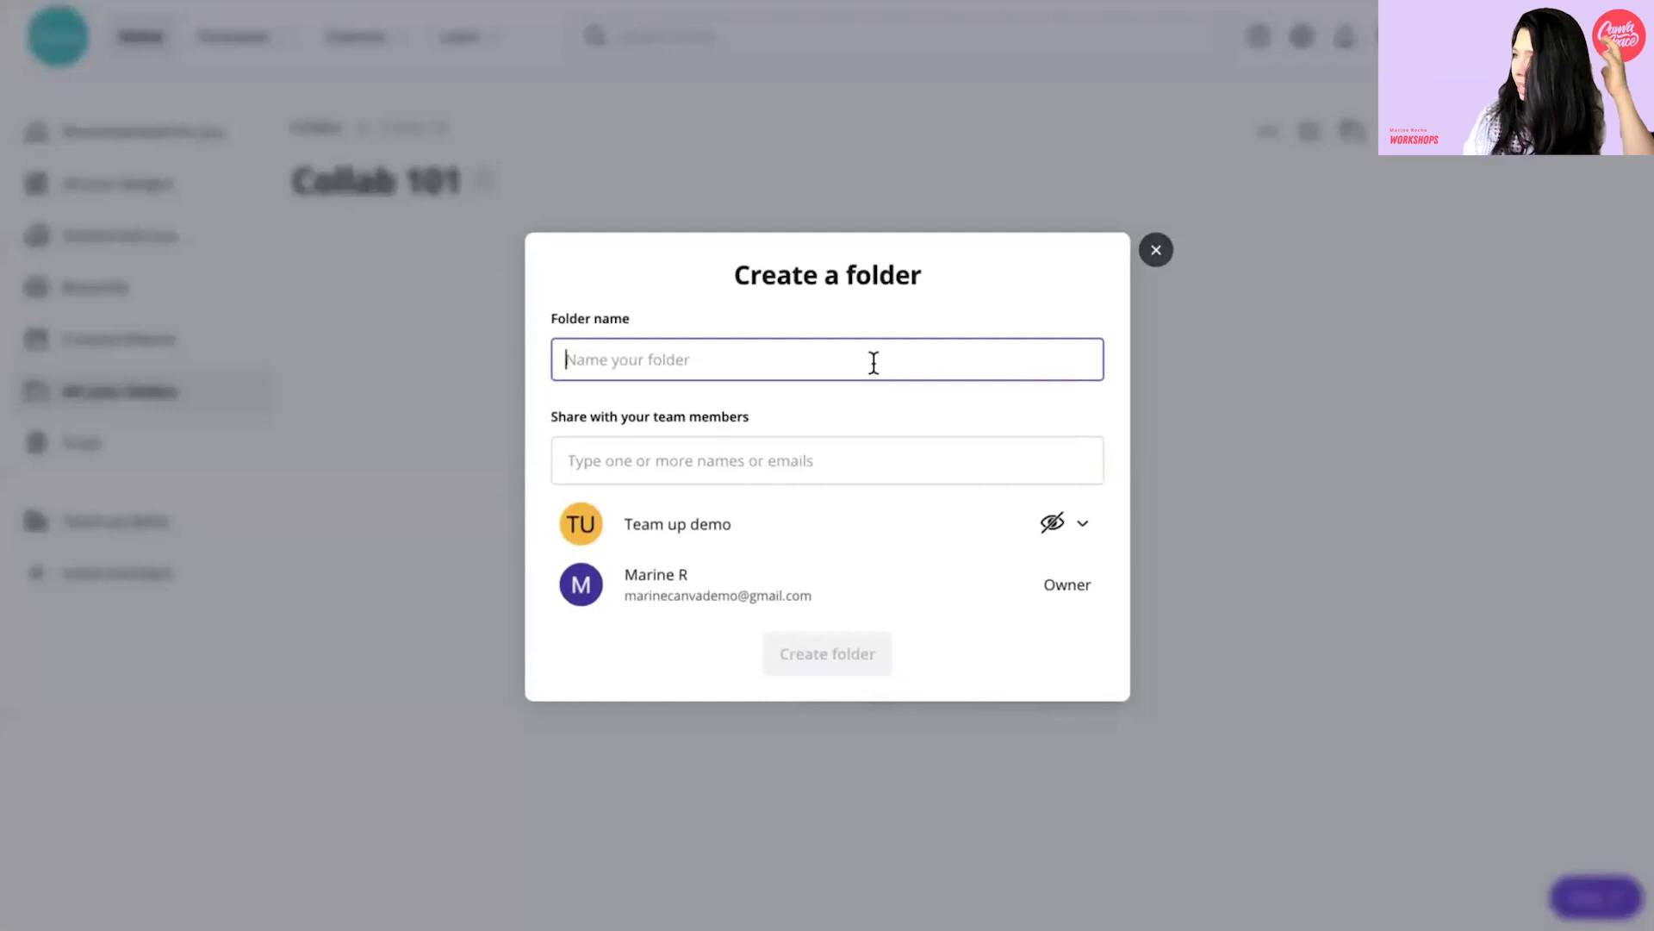
- Create the 'Team up summer' subfolder in Collab 101 and start adding a Collab 101 banner
type("Te")
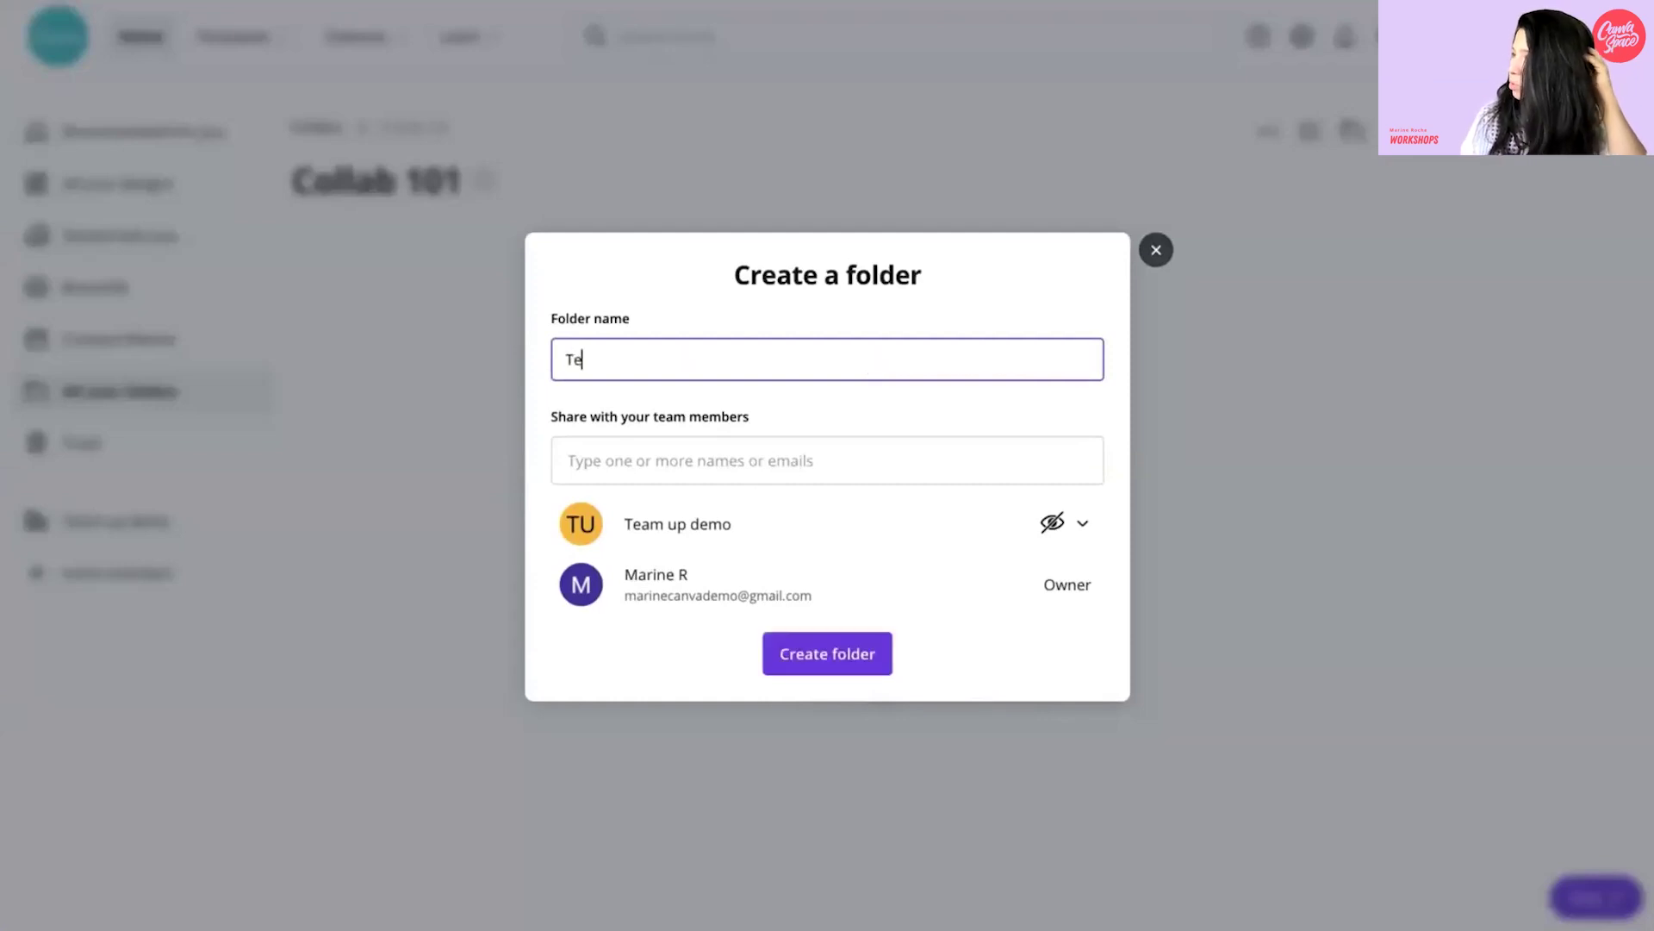
type("am up summer")
left_click(830, 655)
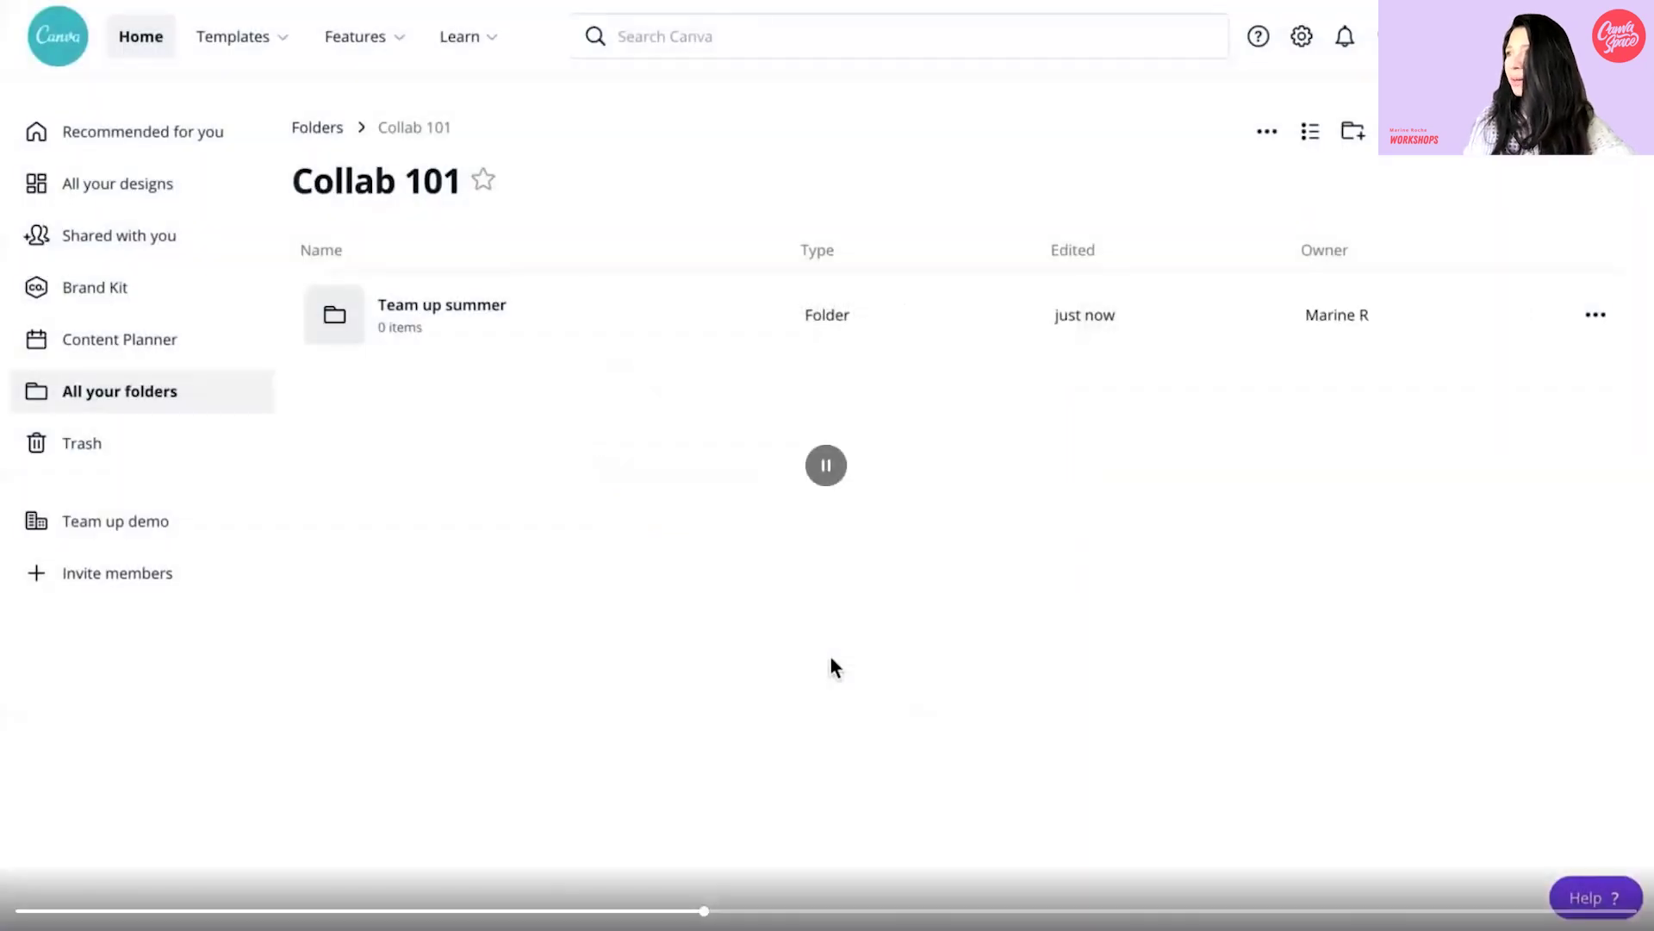
left_click(1267, 134)
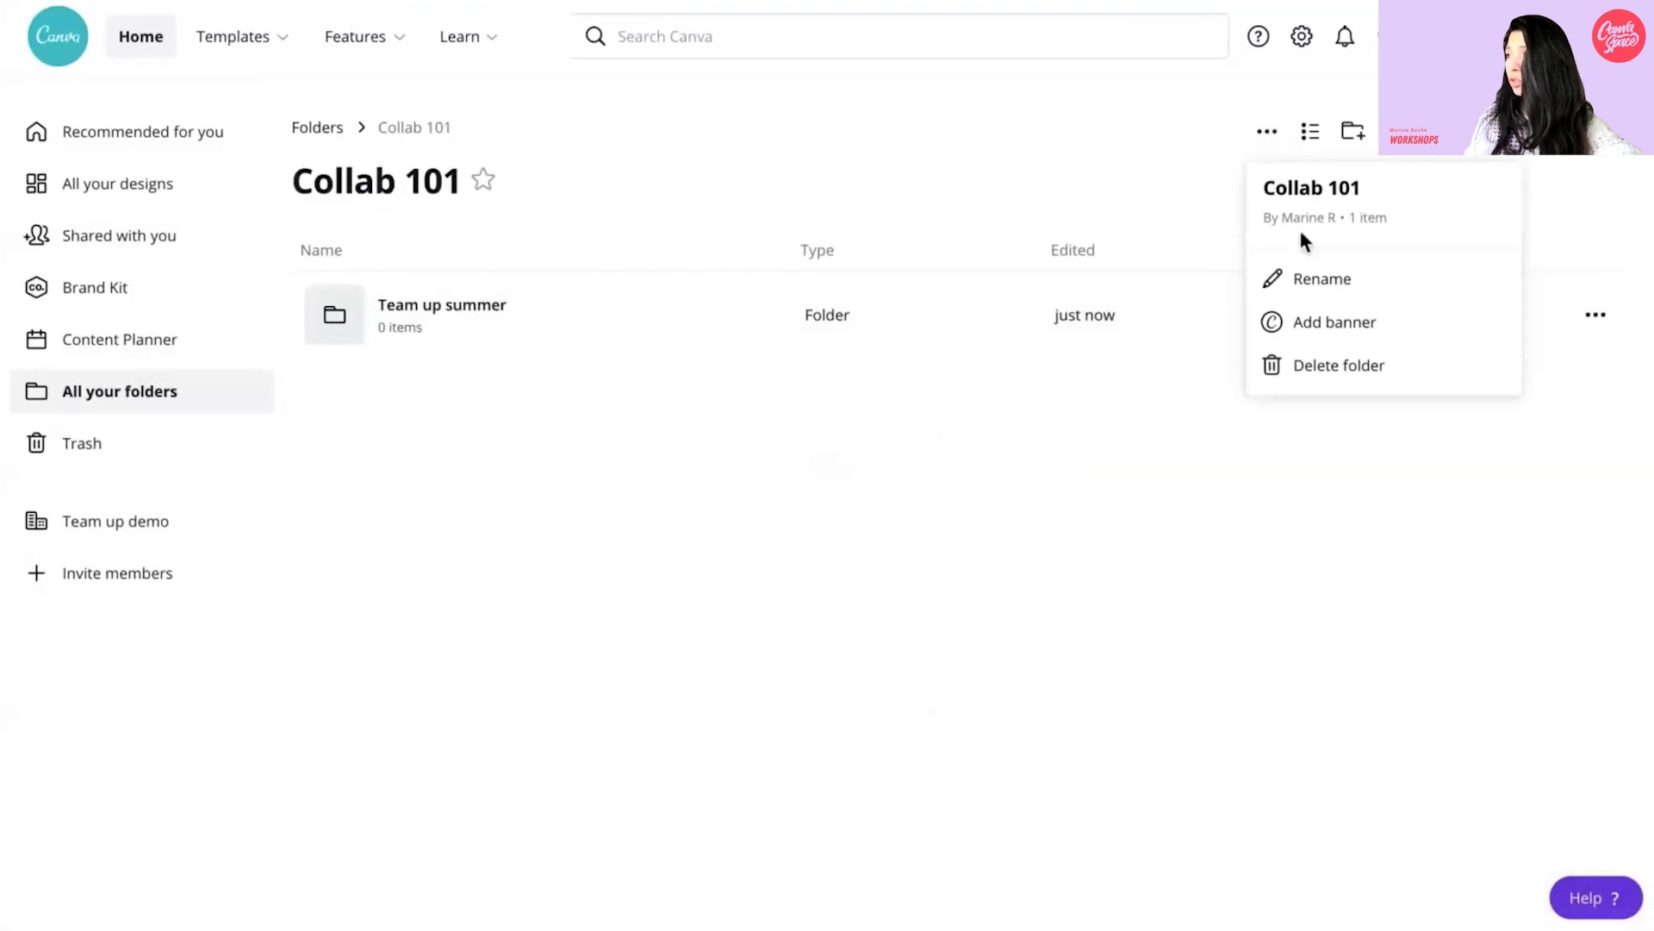
left_click(1311, 332)
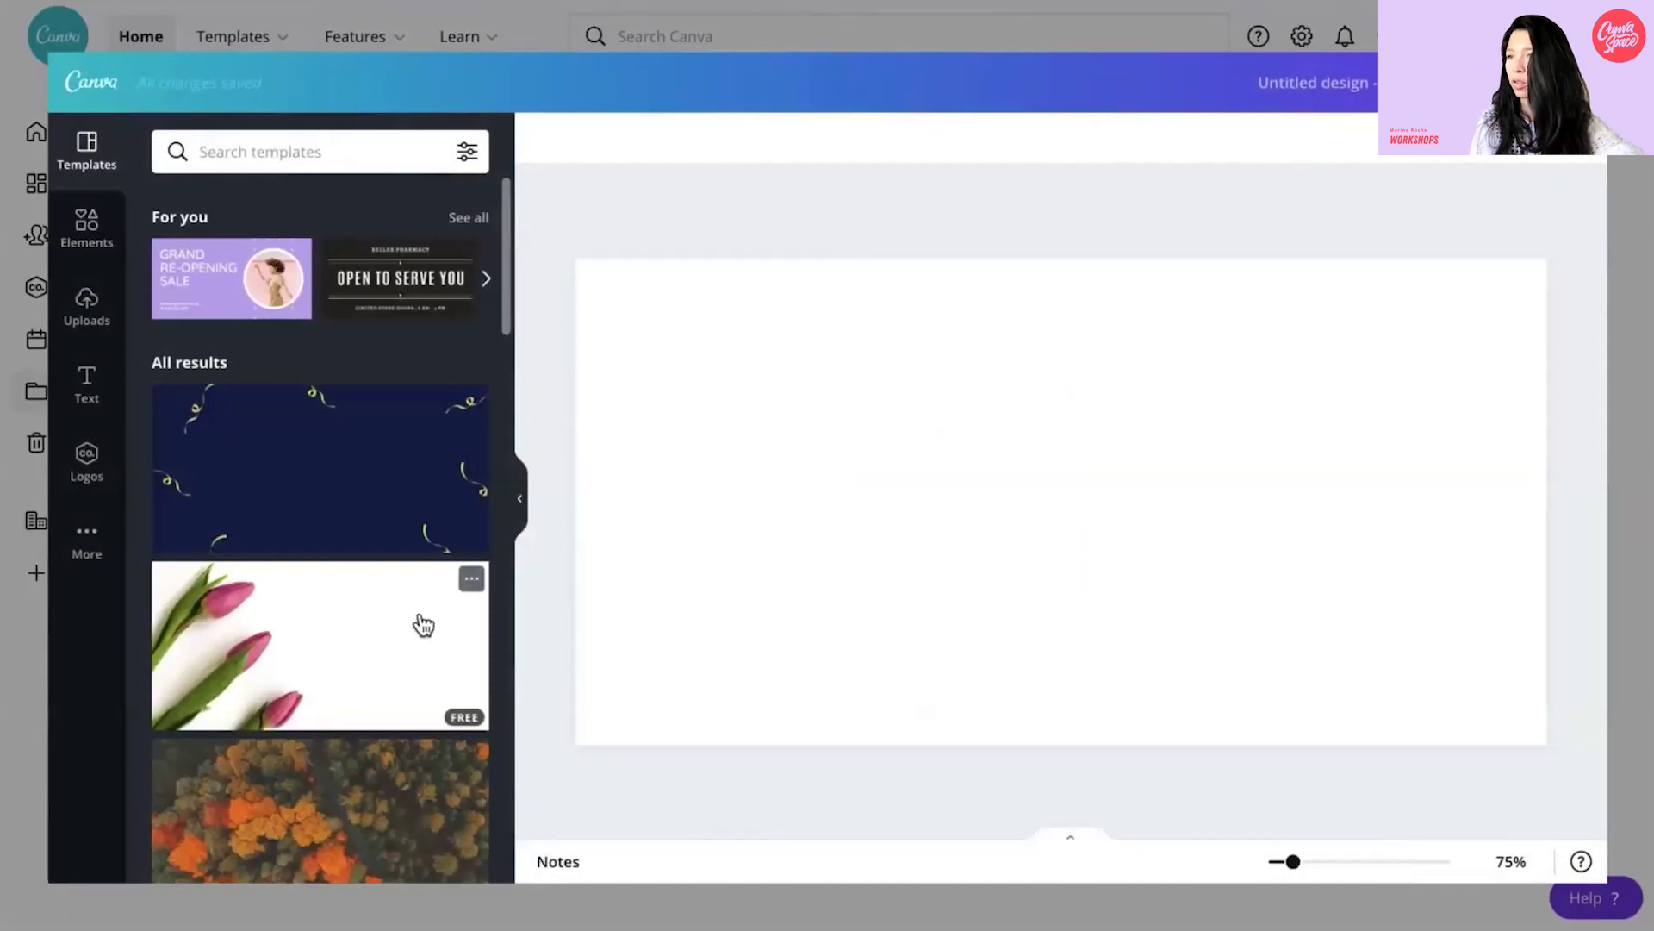
- Apply the beach photo as the Collab 101 banner, then return to the Team up demo page
scroll(270, 569, "down", 8)
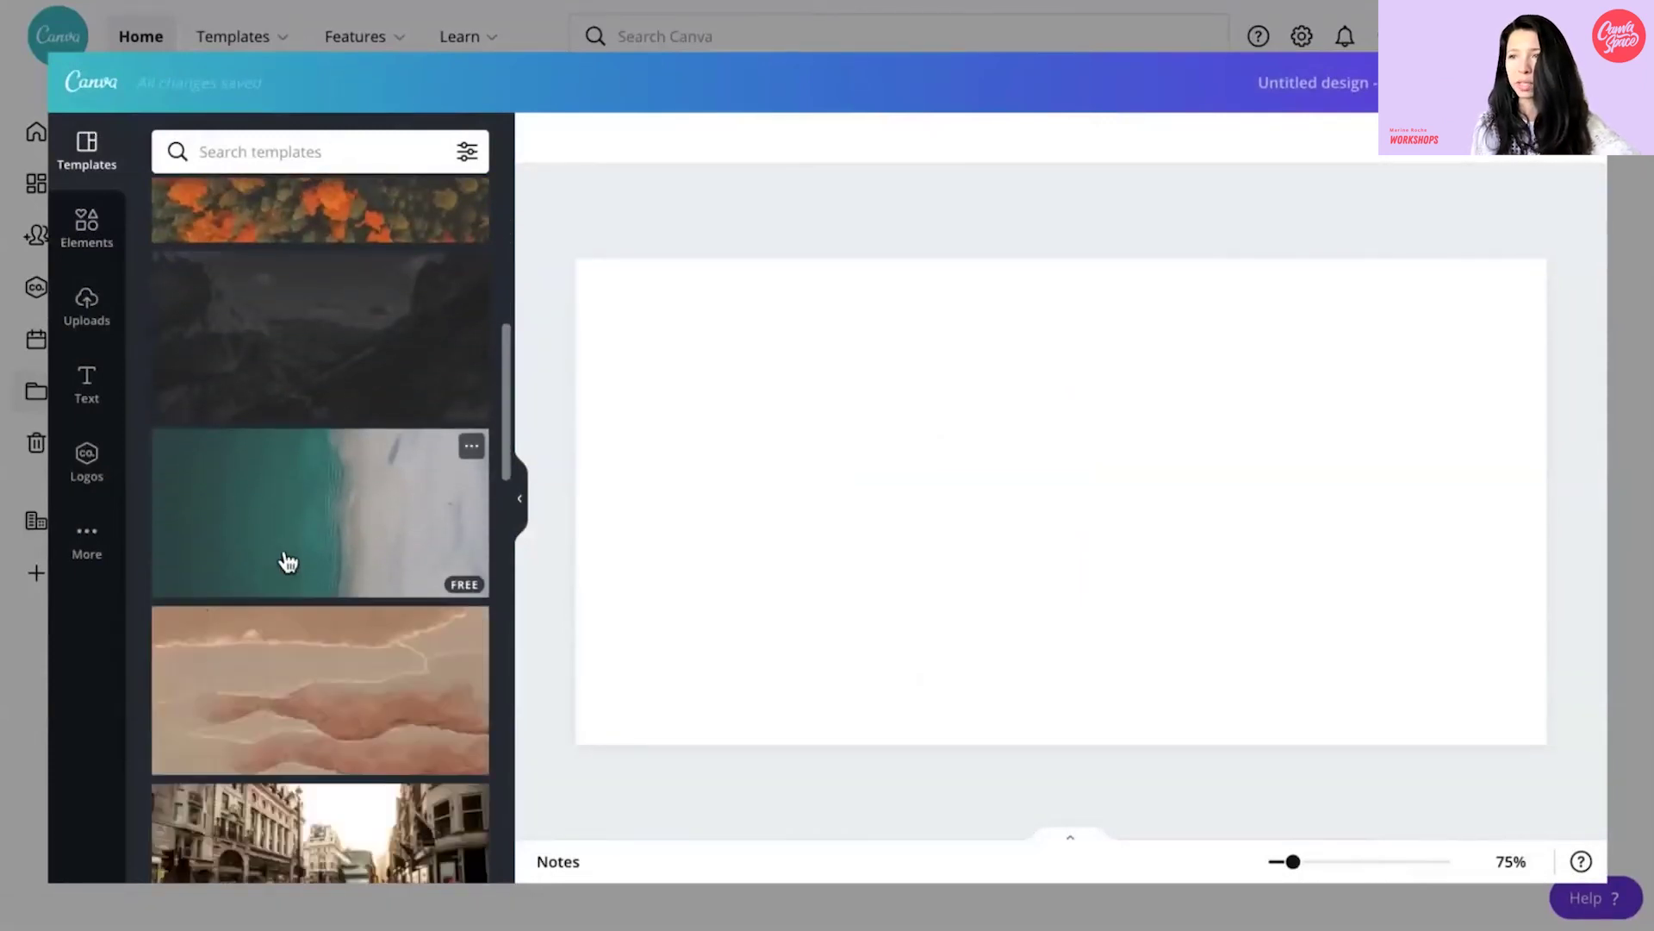
left_click(288, 561)
left_click(1385, 676)
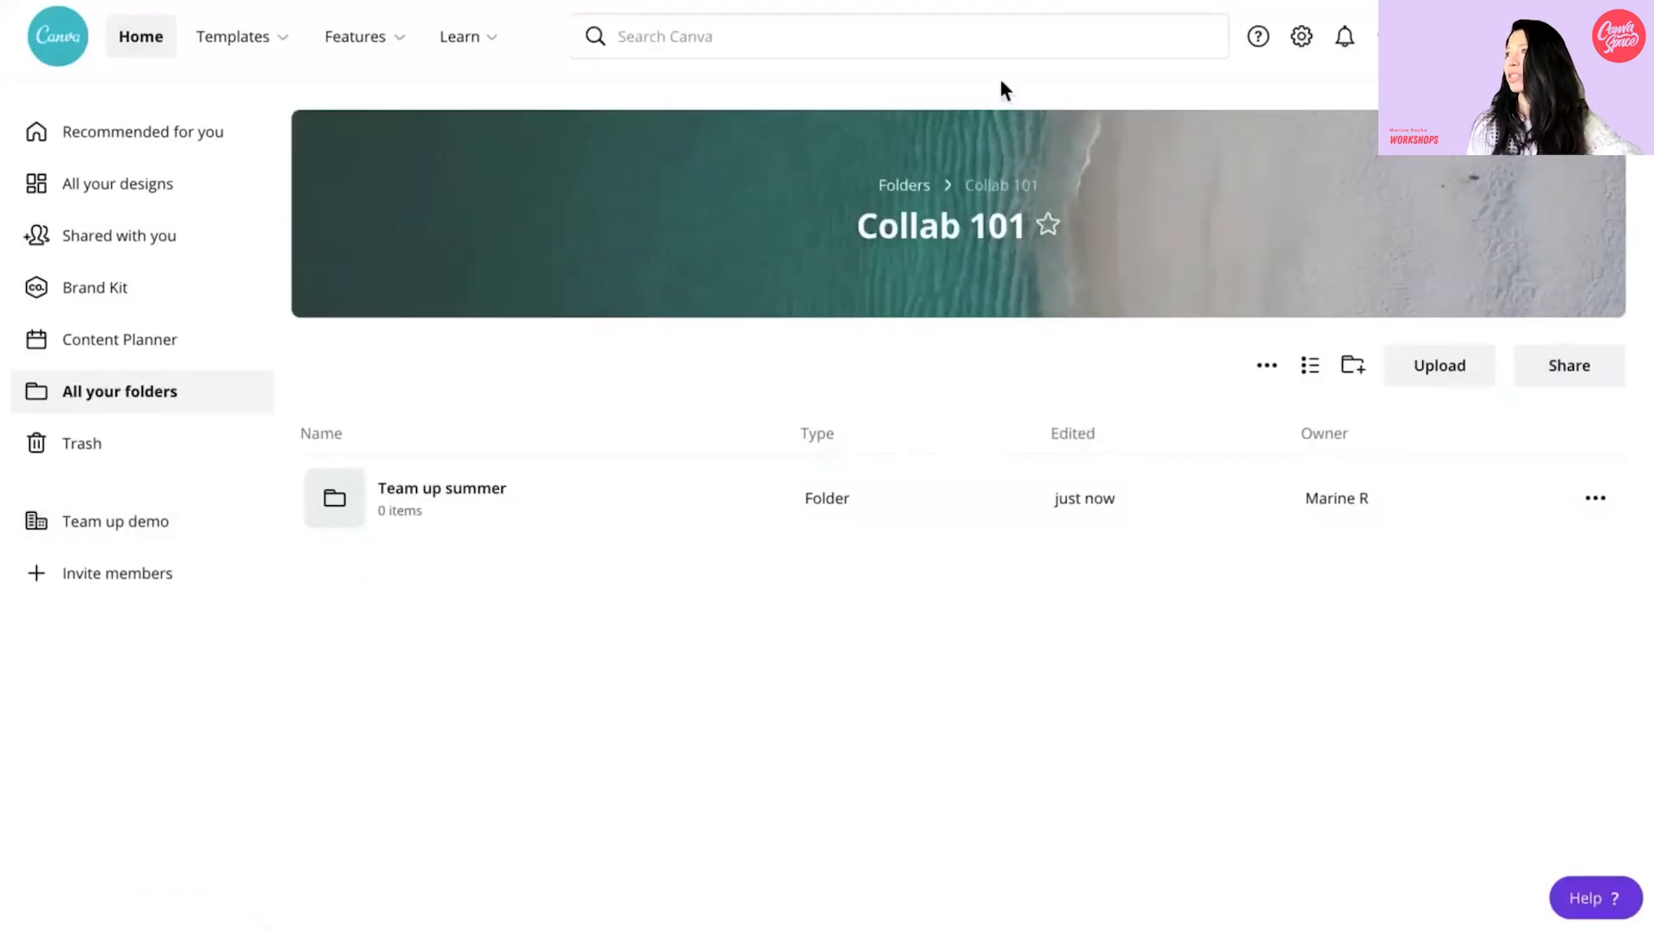
left_click(95, 525)
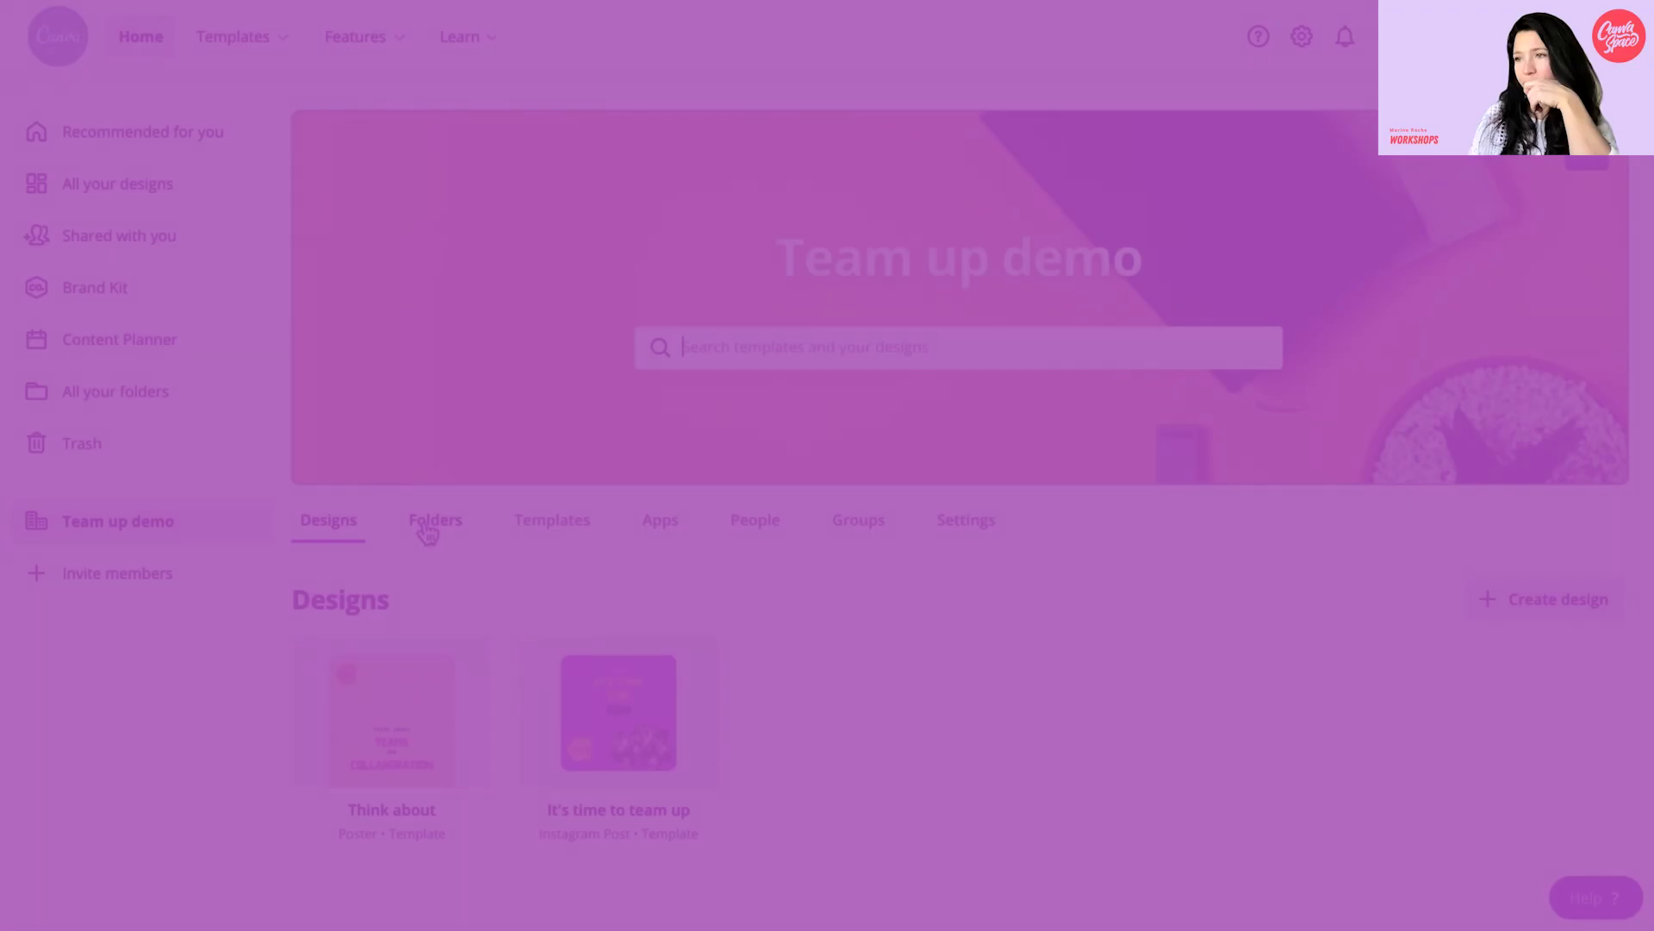
- Browse the Team up demo folders, open Team templates, then return to the team folder list
left_click(429, 533)
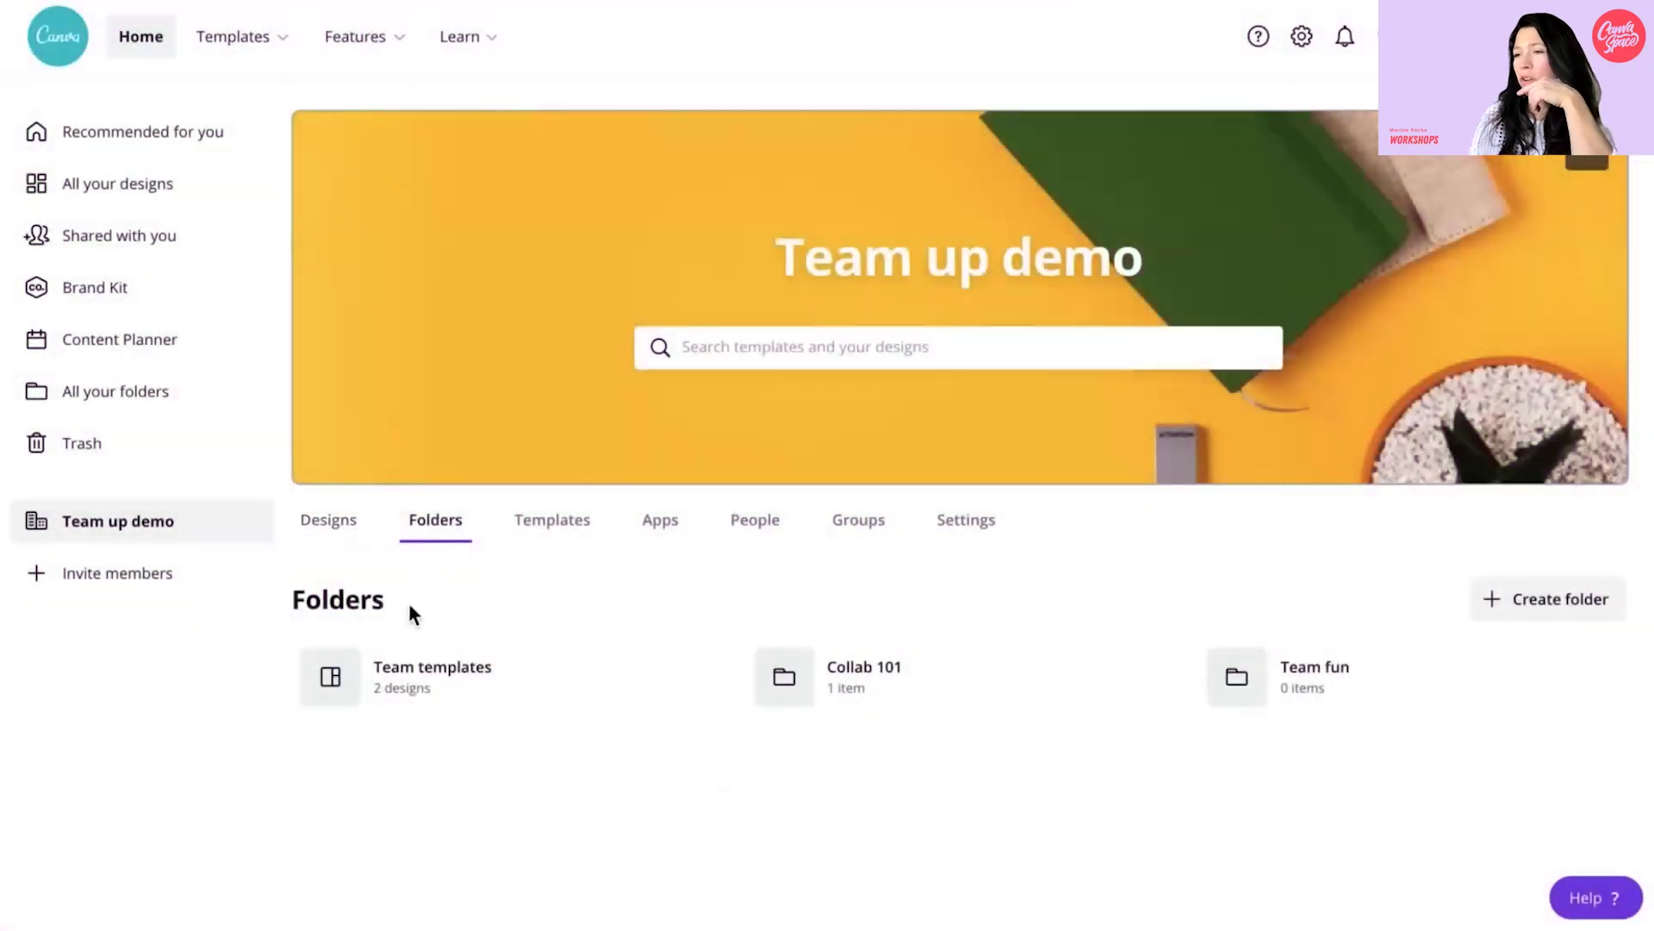
left_click(398, 687)
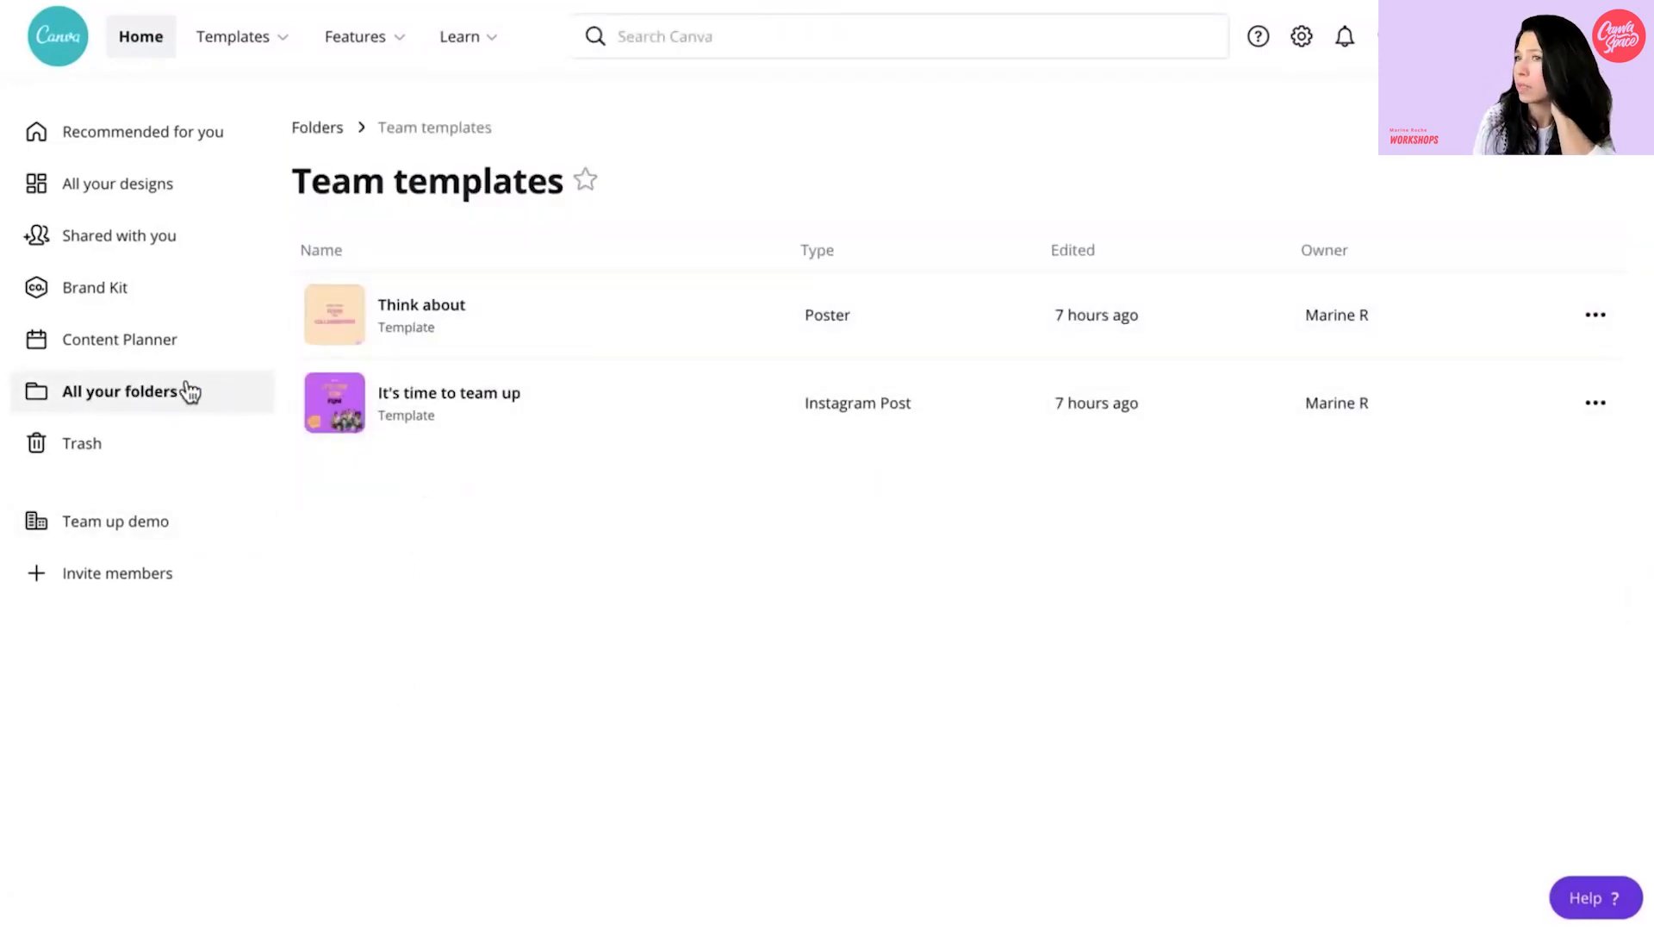
left_click(160, 527)
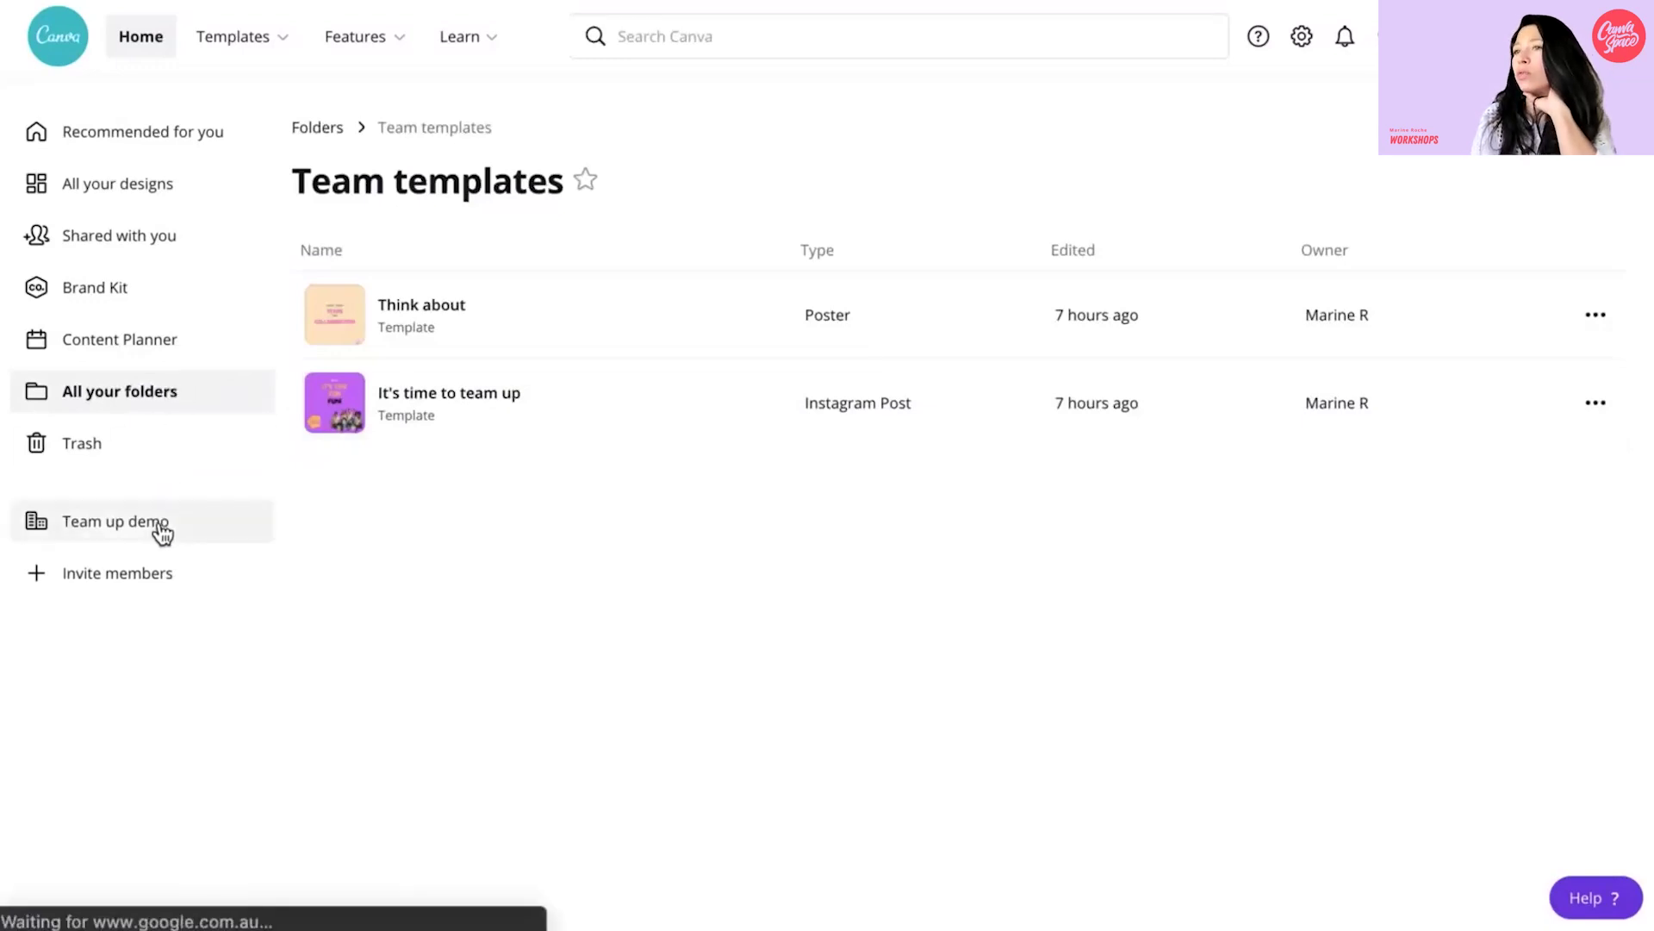
left_click(454, 537)
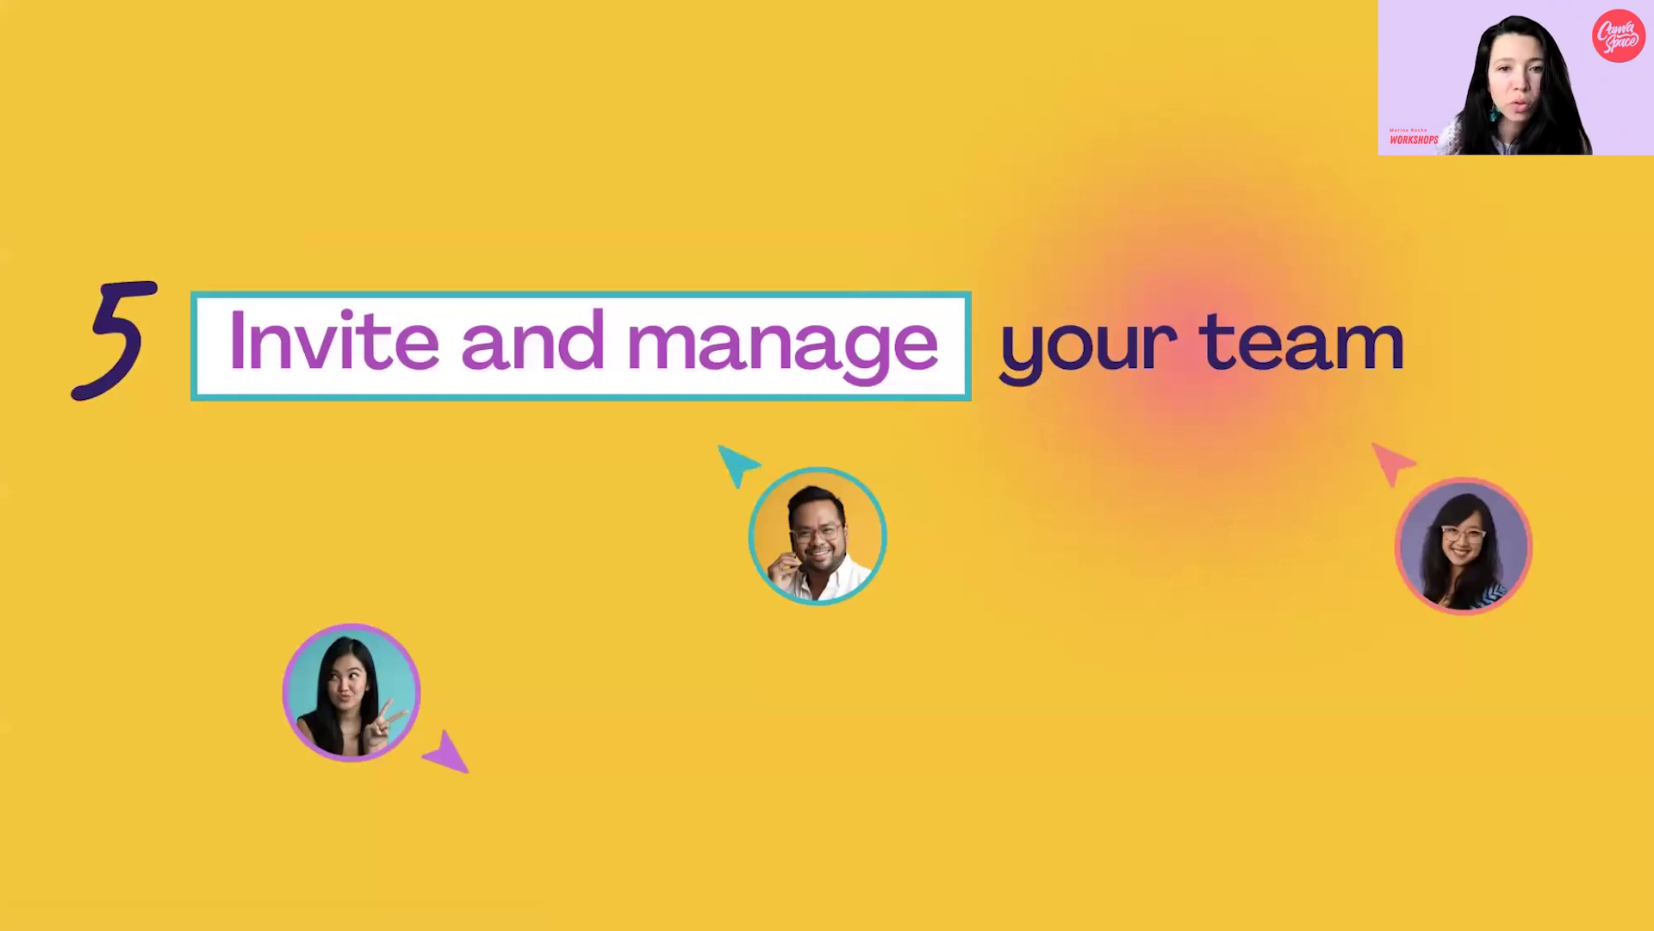
- Advance the slide and bring up the Team up demo team's people and invitations list
key("Right")
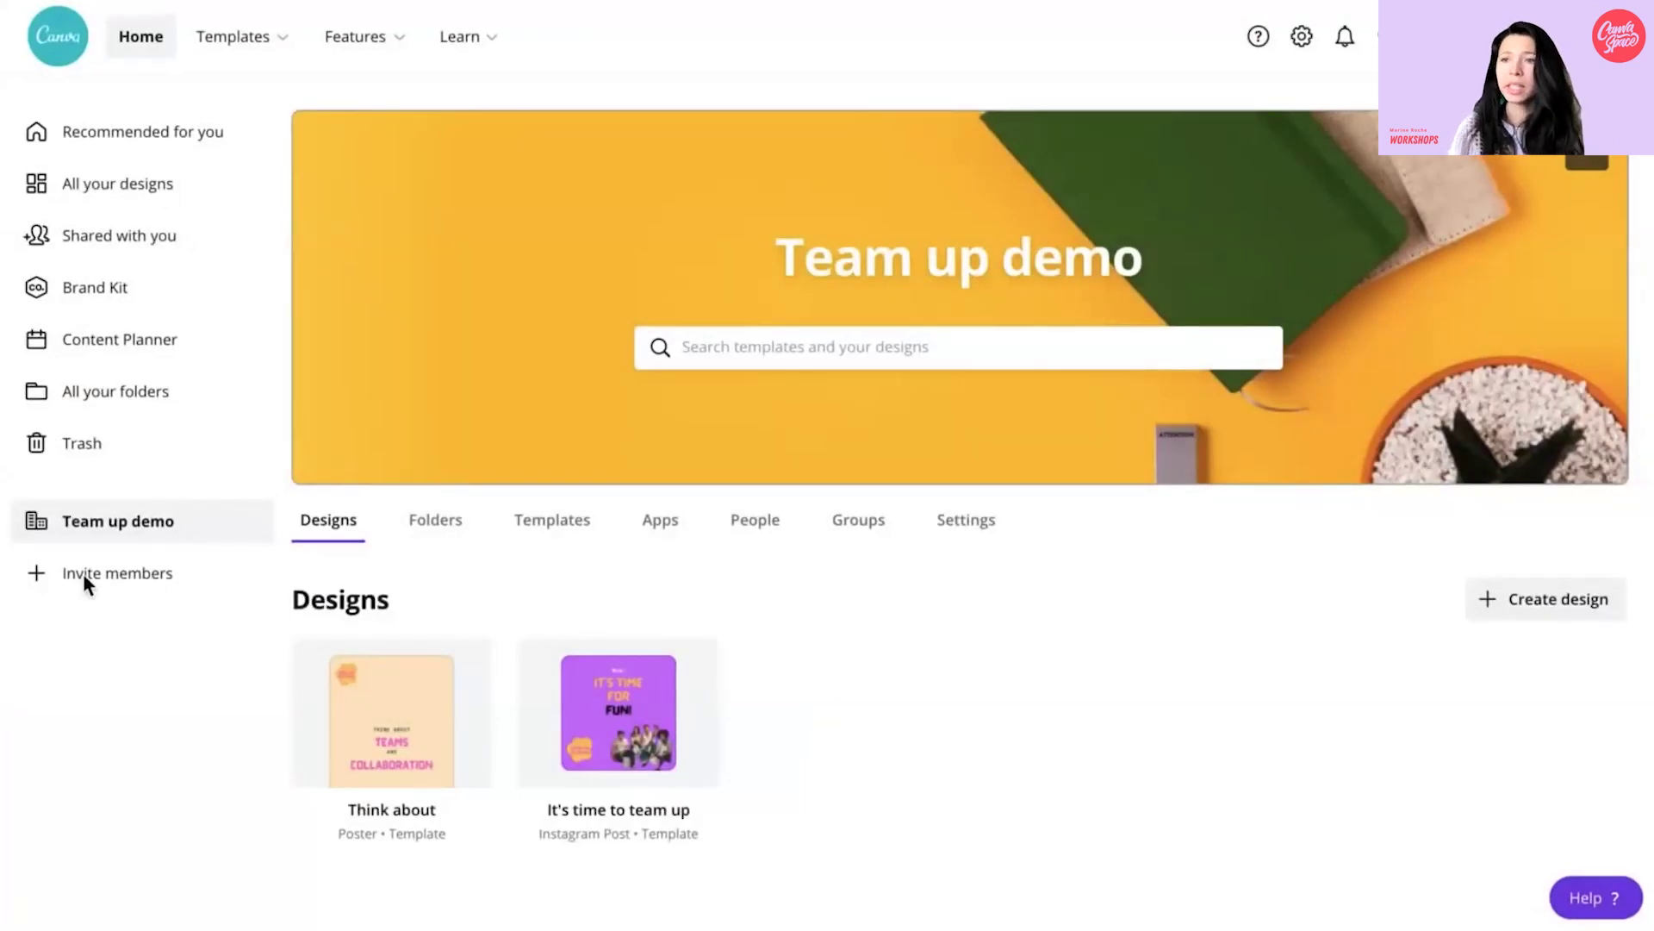
left_click(753, 524)
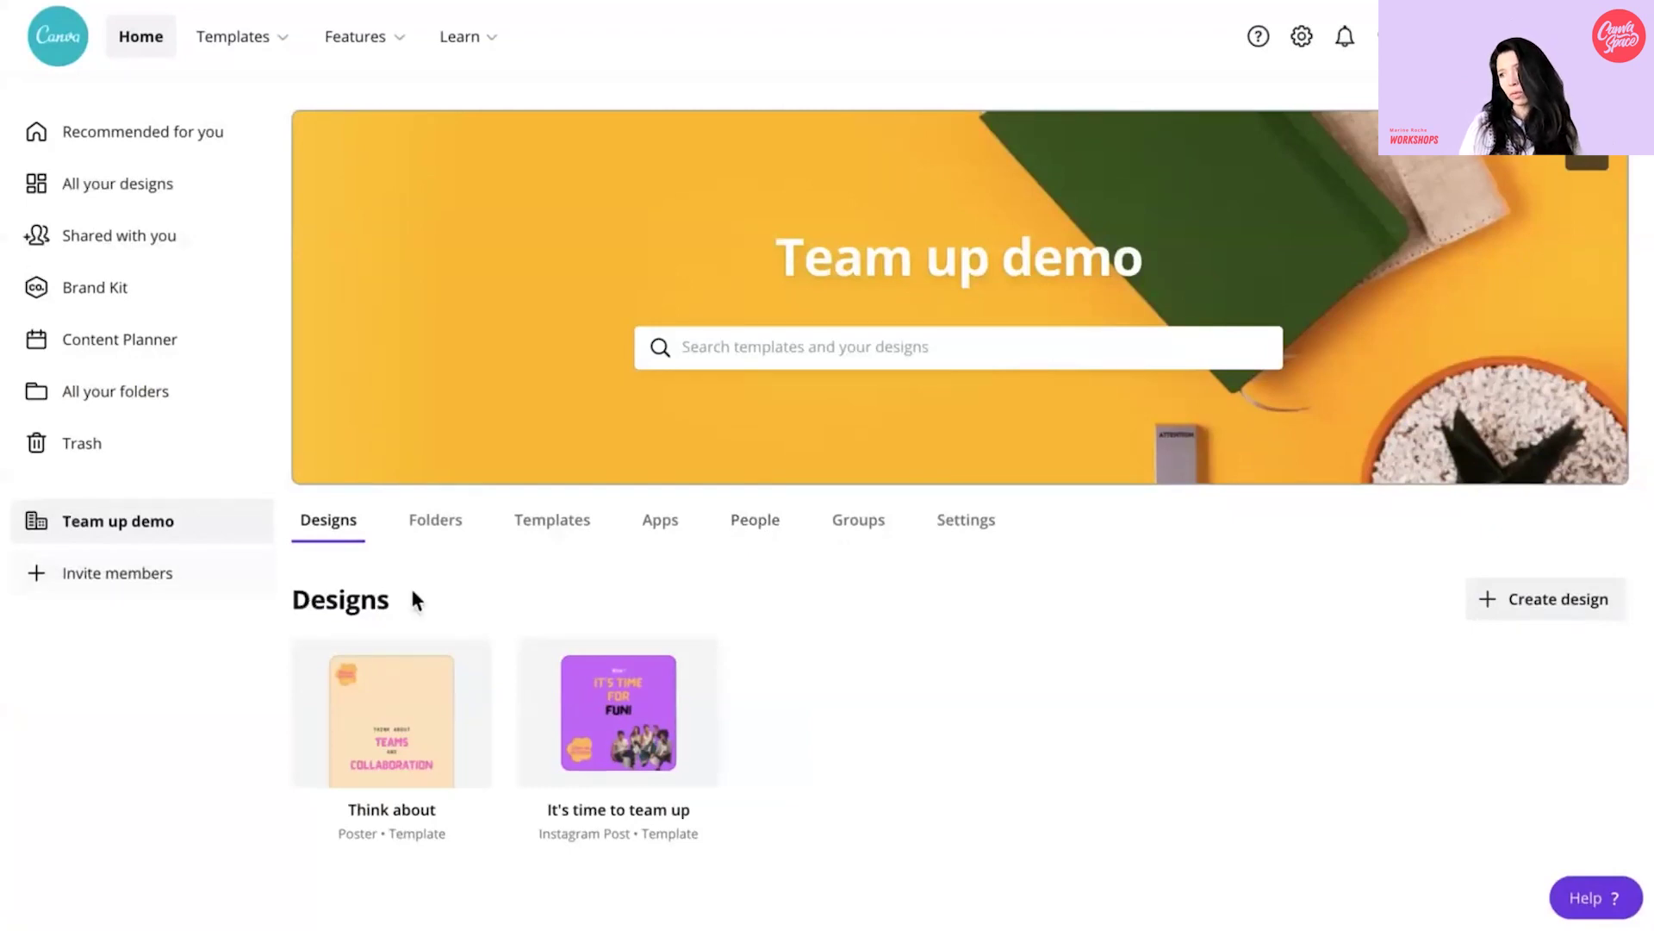
left_click(755, 523)
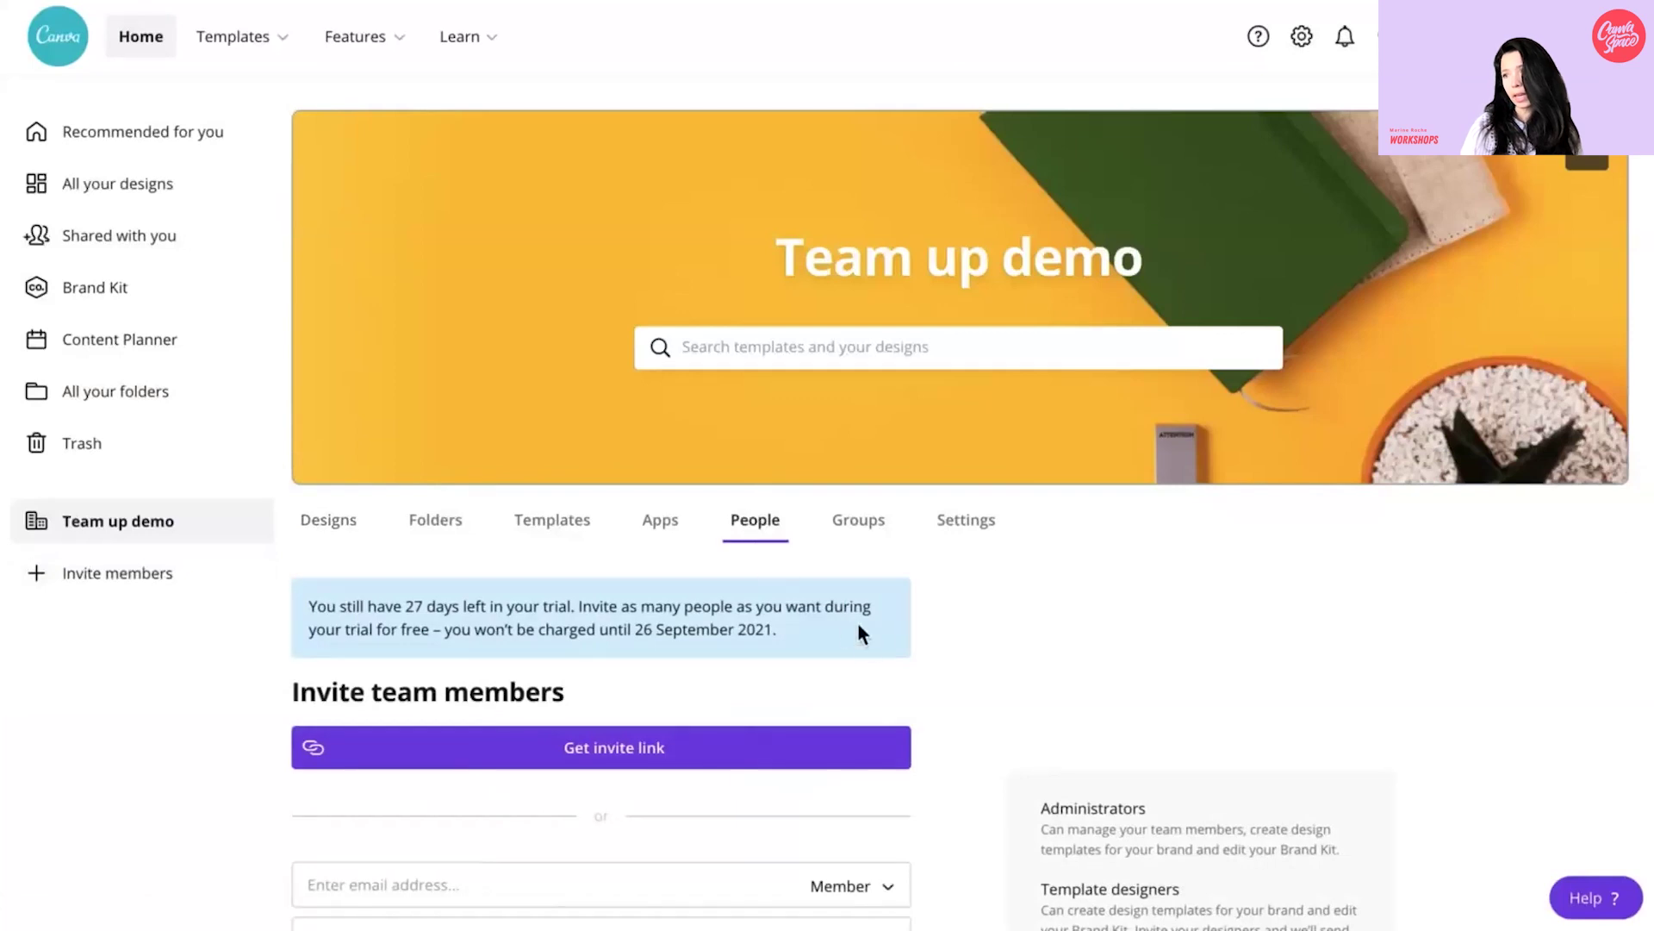
scroll(862, 634, "down", 8)
scroll(862, 637, "up", 1)
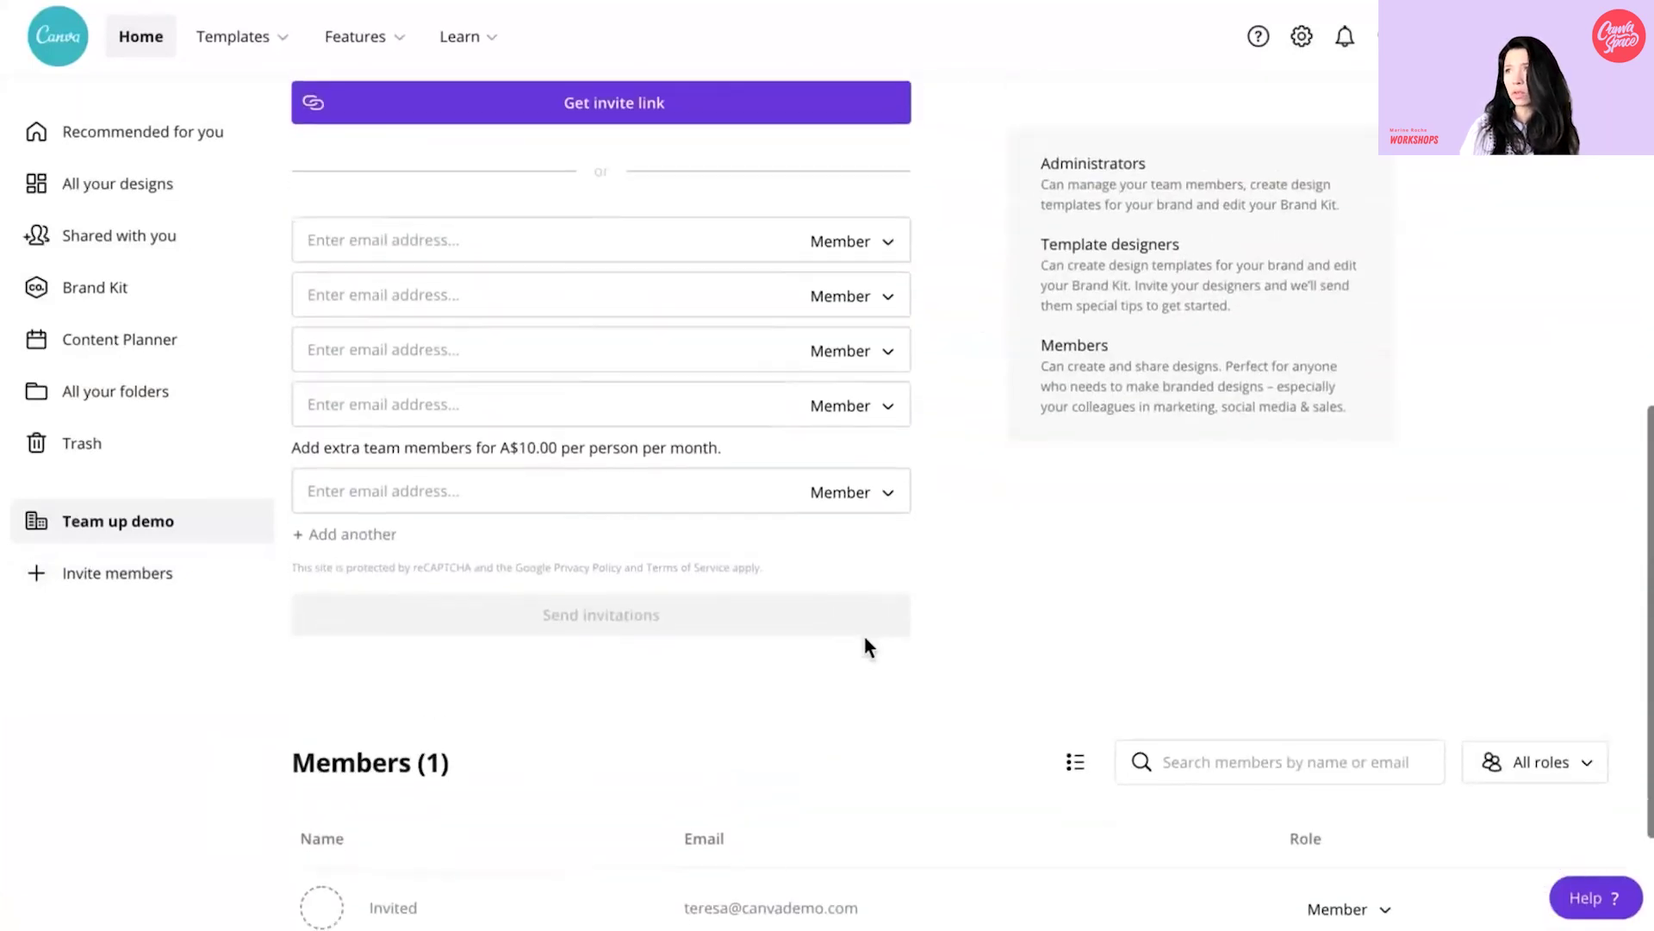
scroll(865, 646, "down", 1)
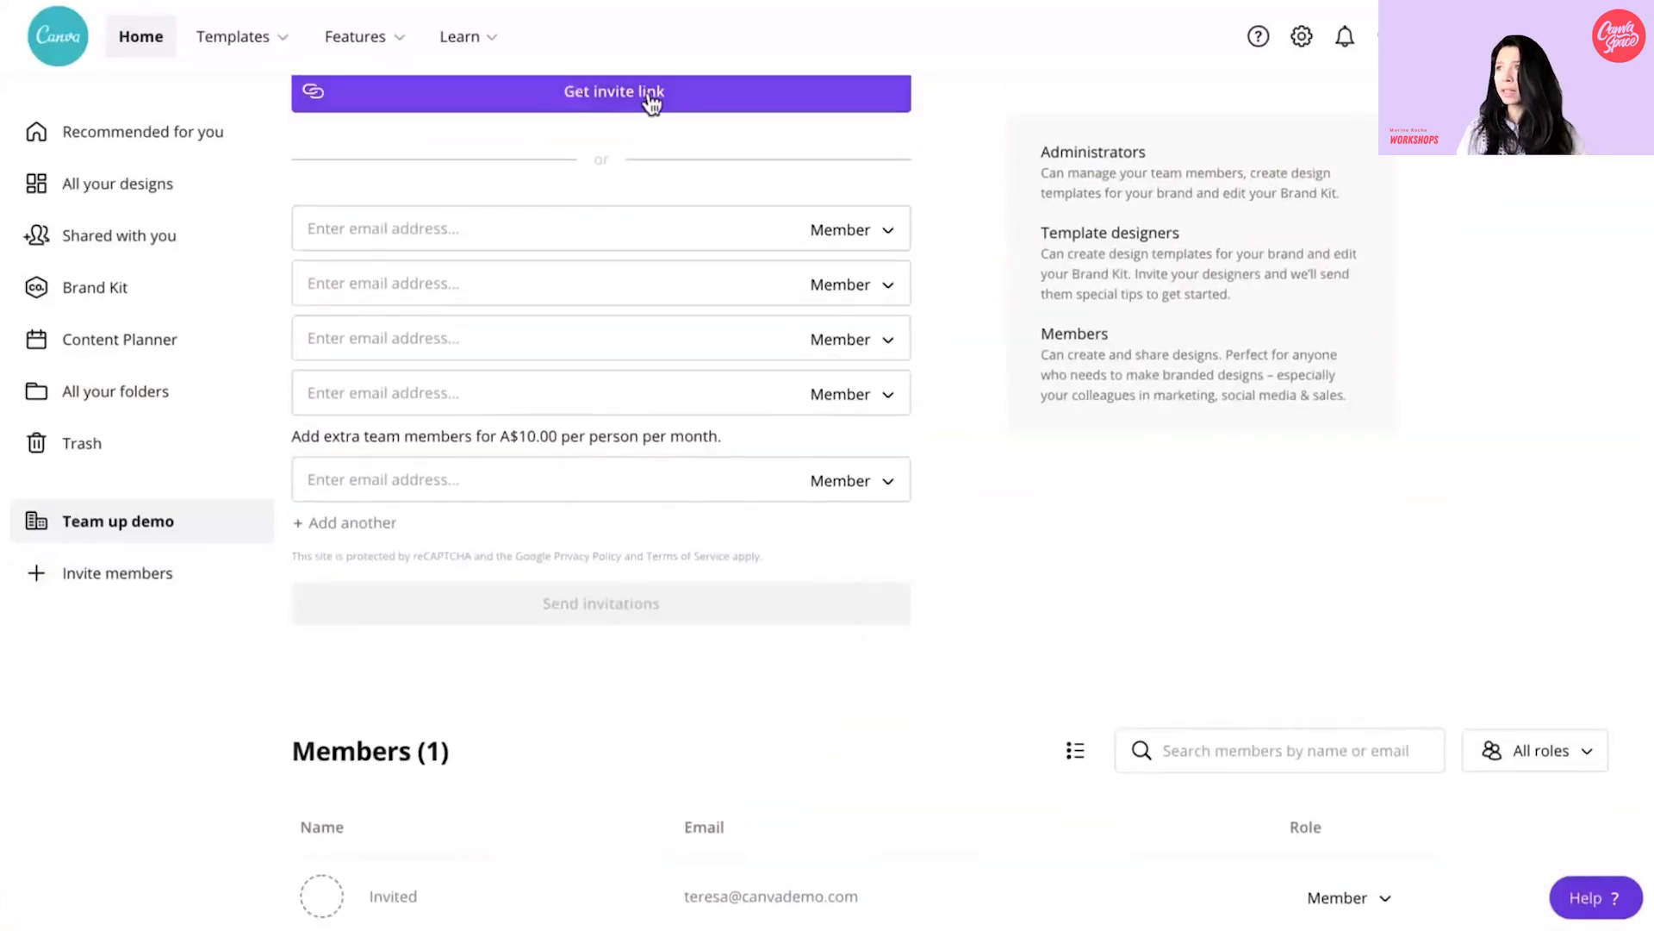
- Invite the new member by e-mail with the Template Designer role
left_click(309, 224)
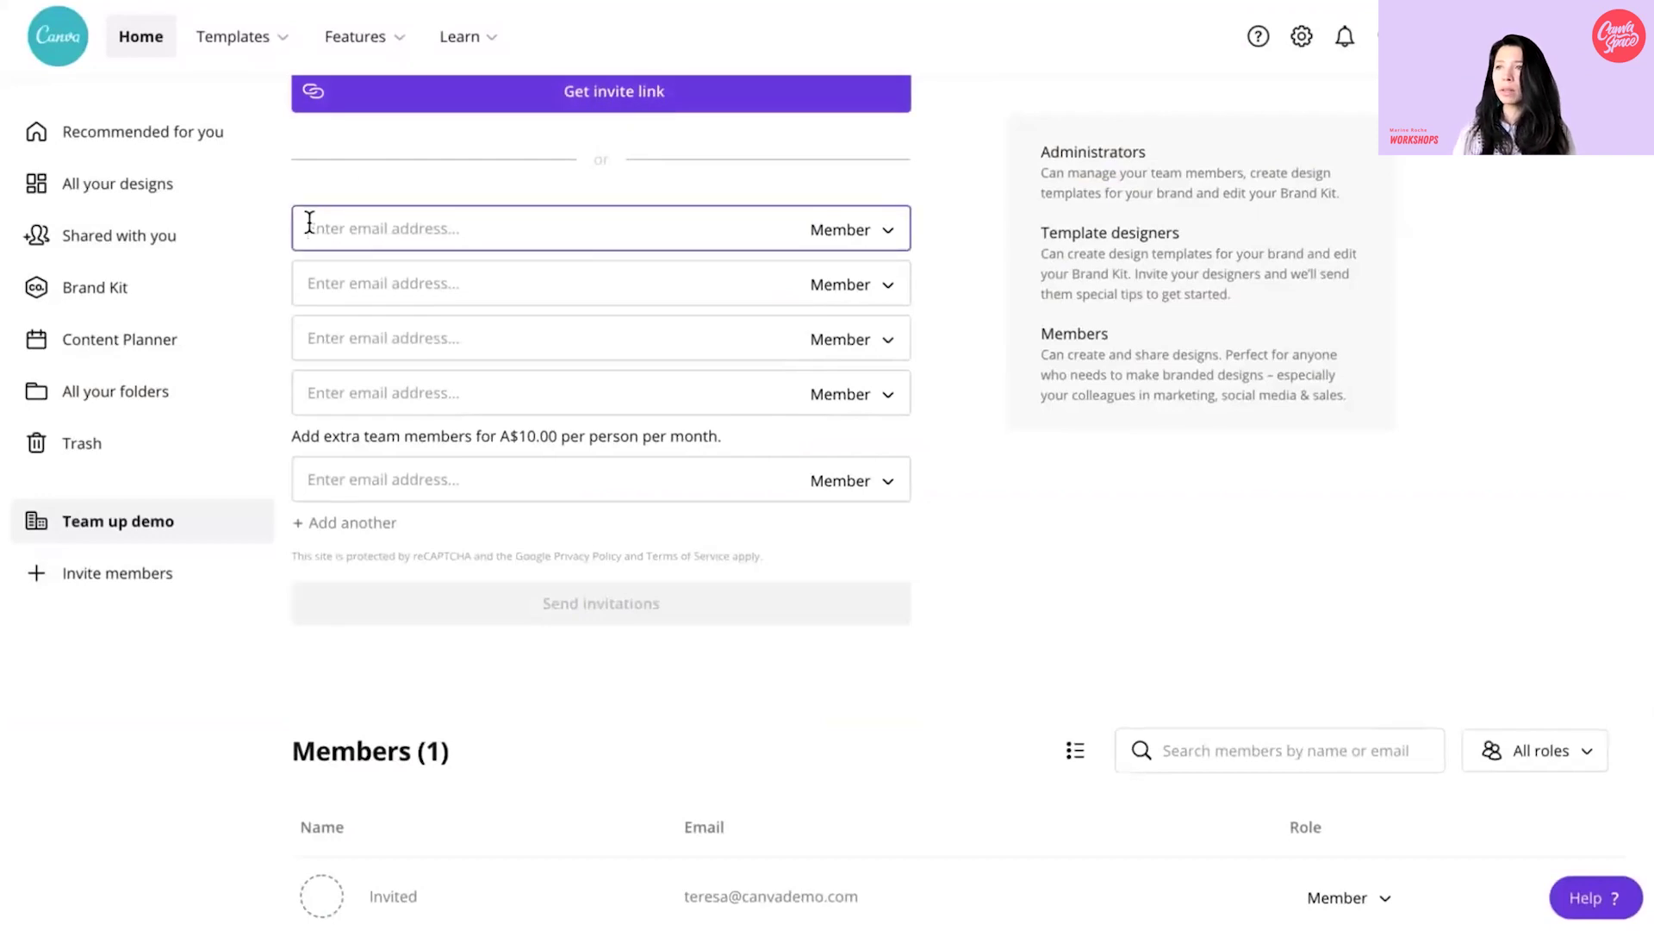
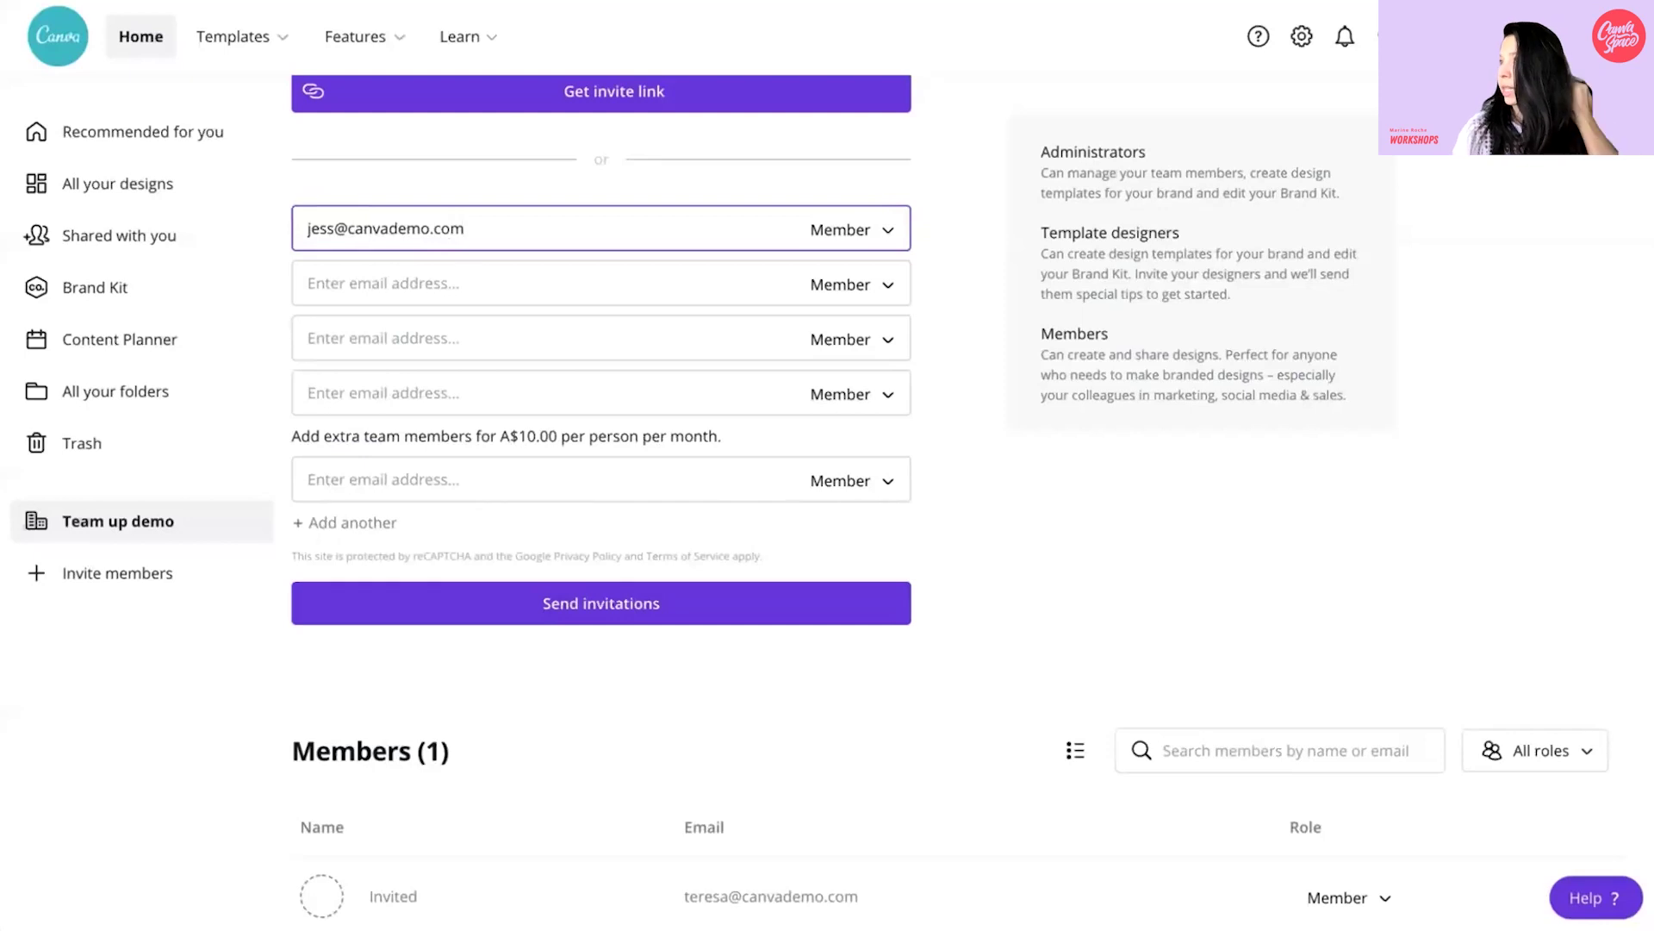
left_click(853, 230)
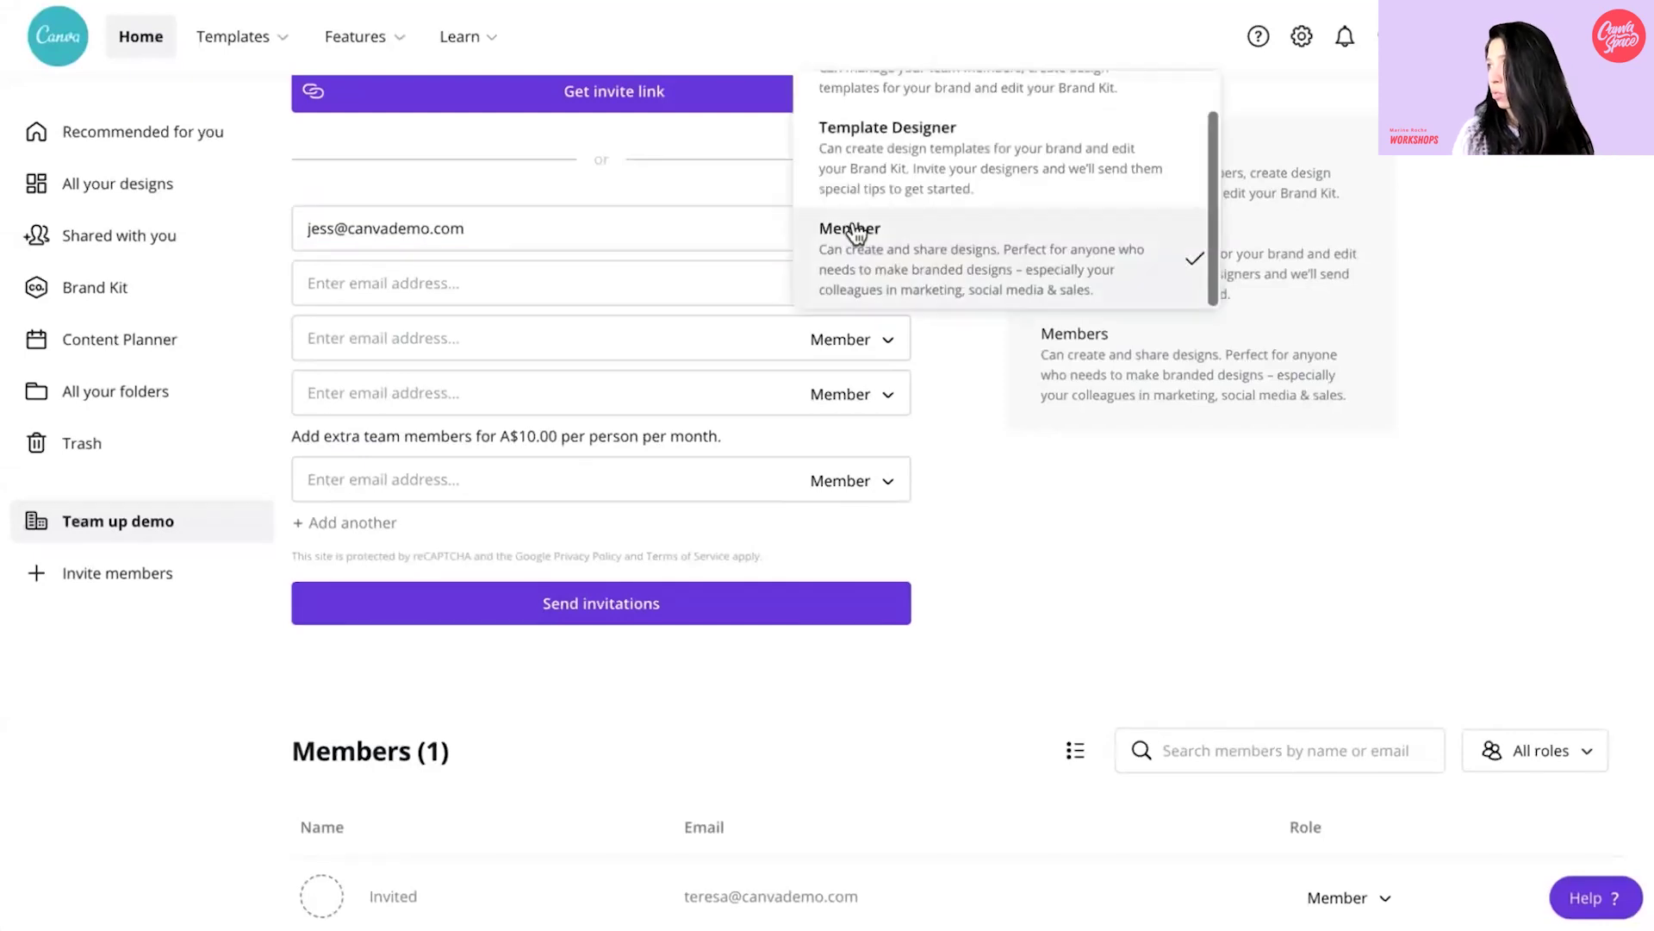
scroll(965, 209, "up", 1)
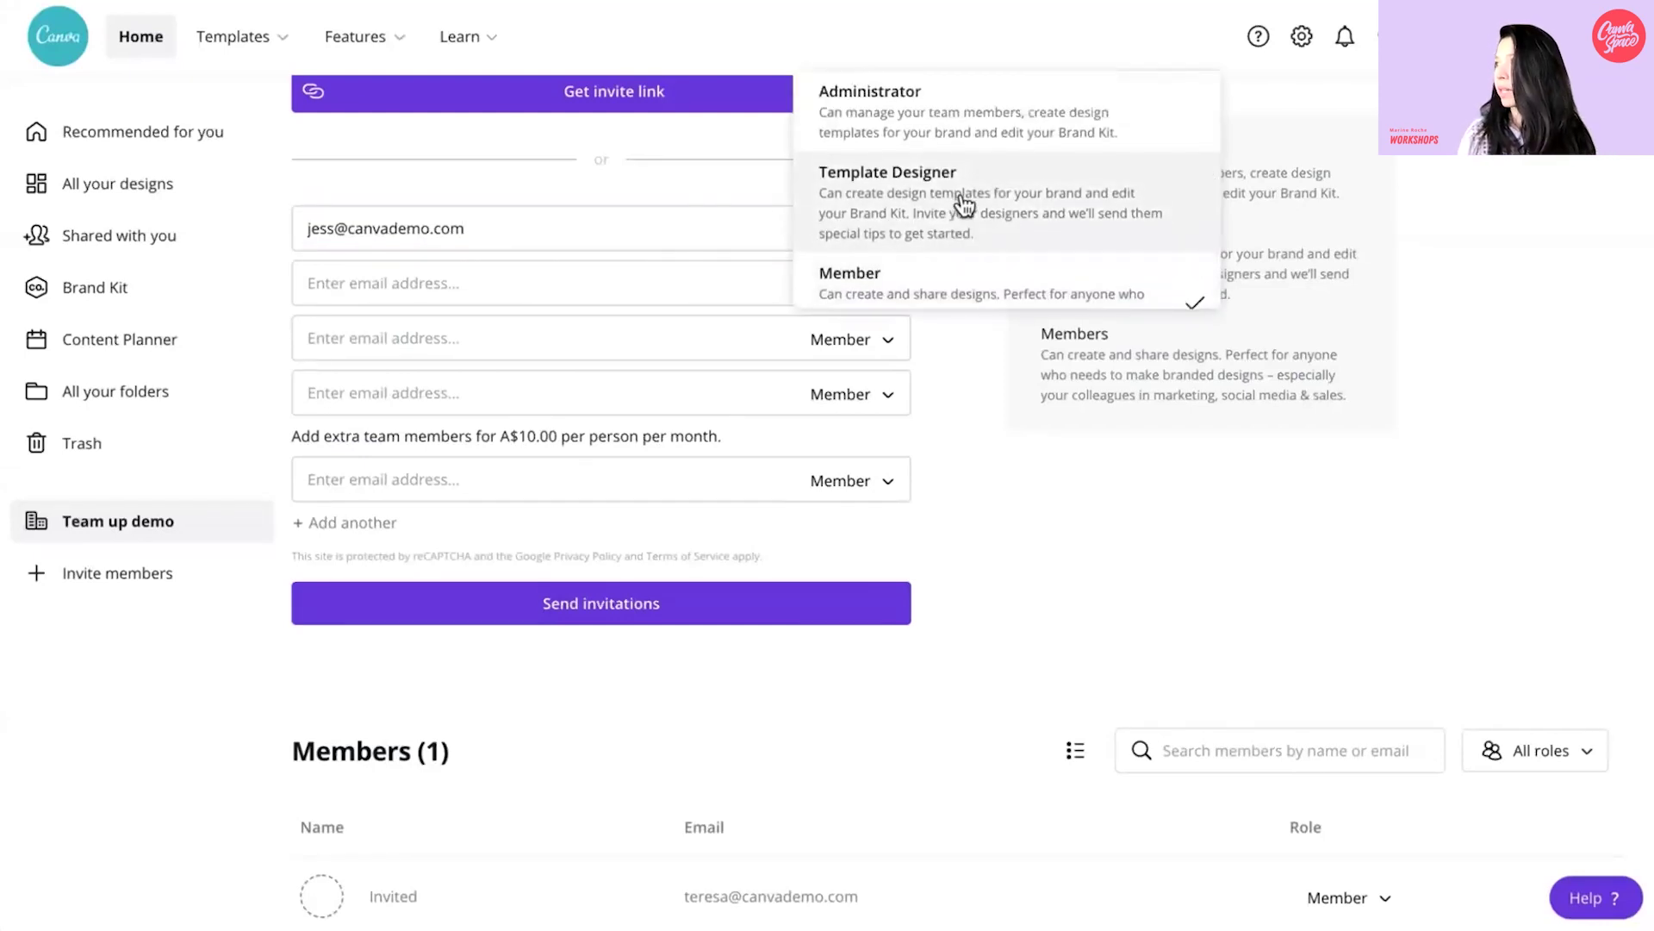
left_click(963, 207)
left_click(618, 604)
- Make the other pending invitee an Administrator and open the All roles filter
scroll(499, 564, "down", 3)
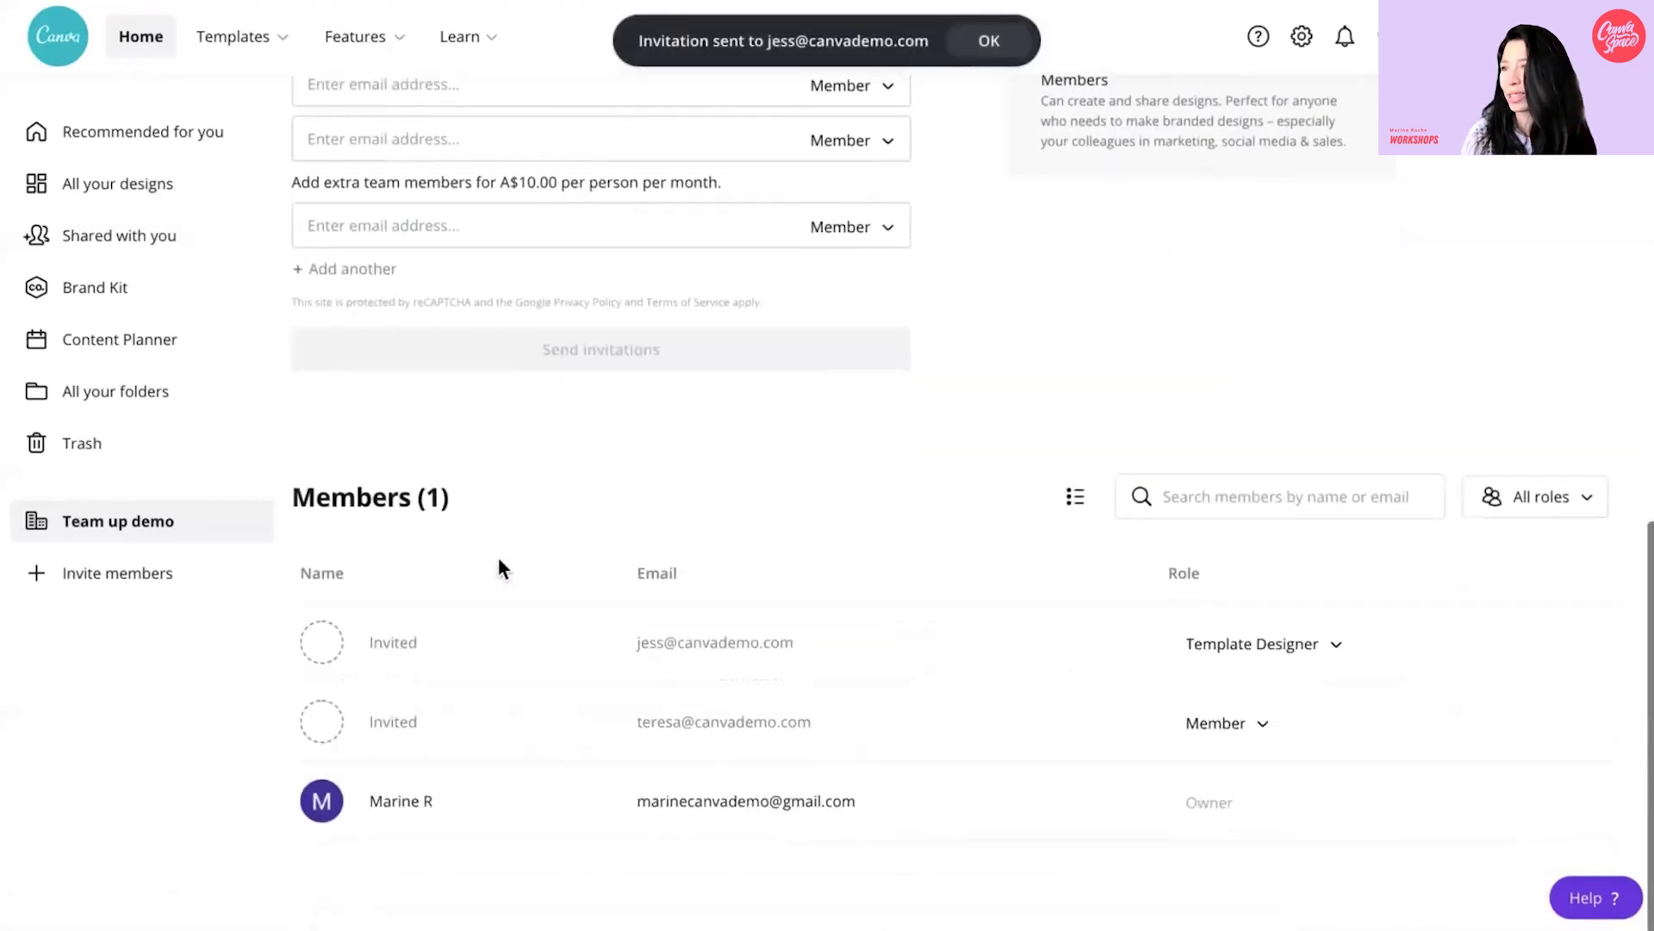
left_click(1253, 728)
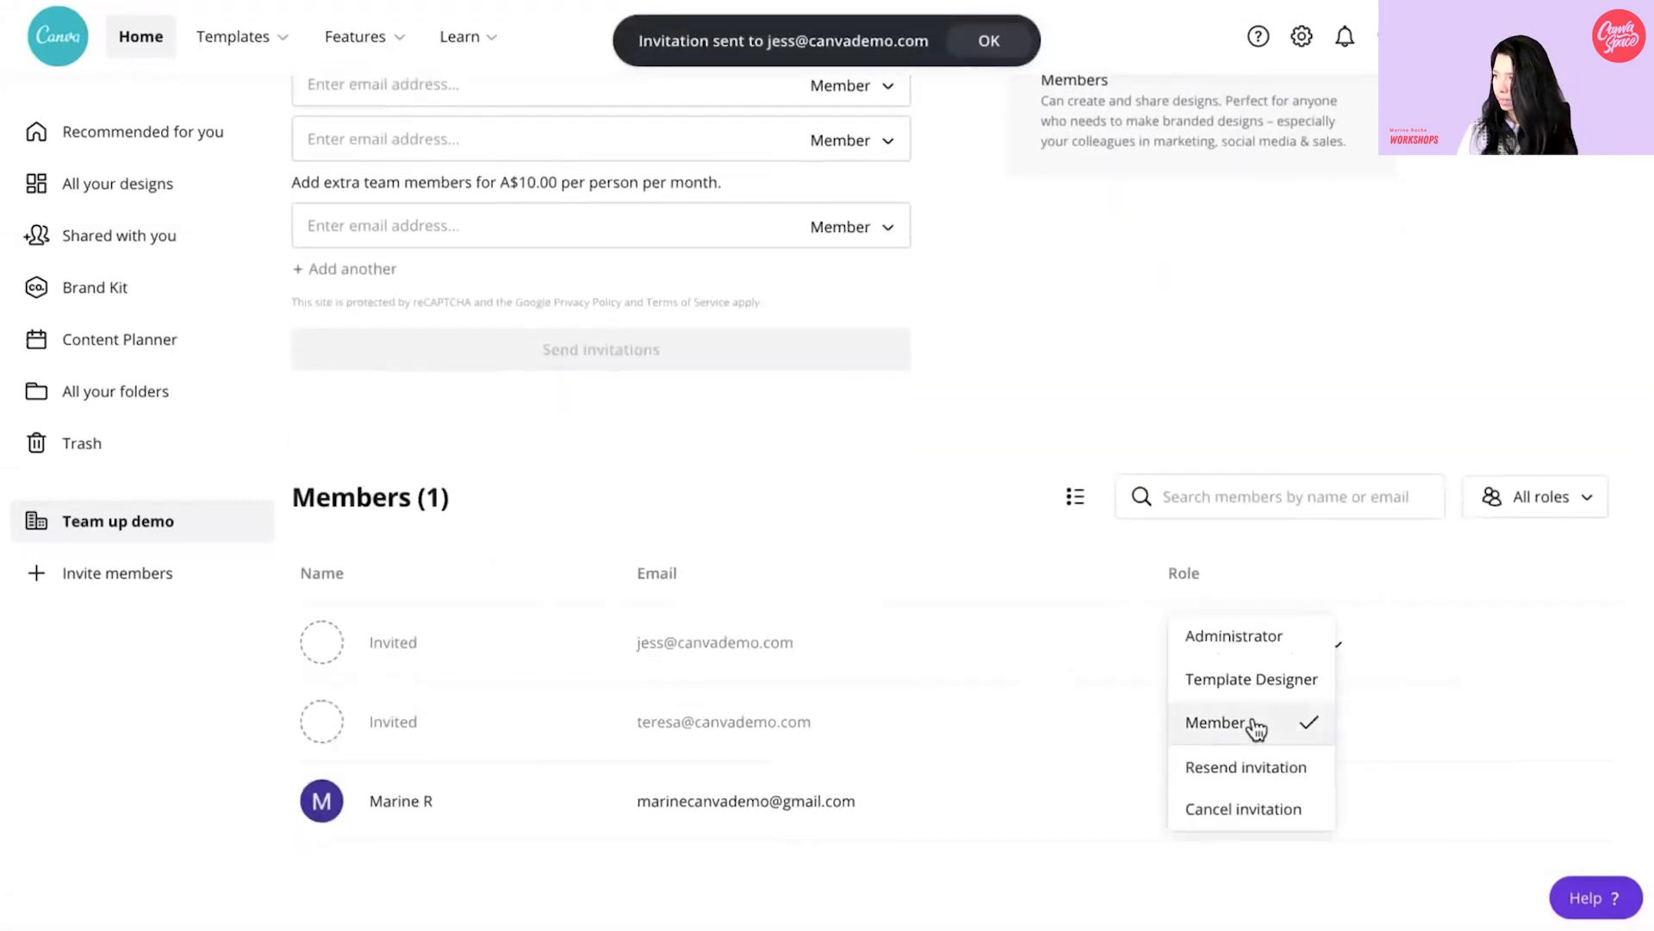
left_click(1267, 636)
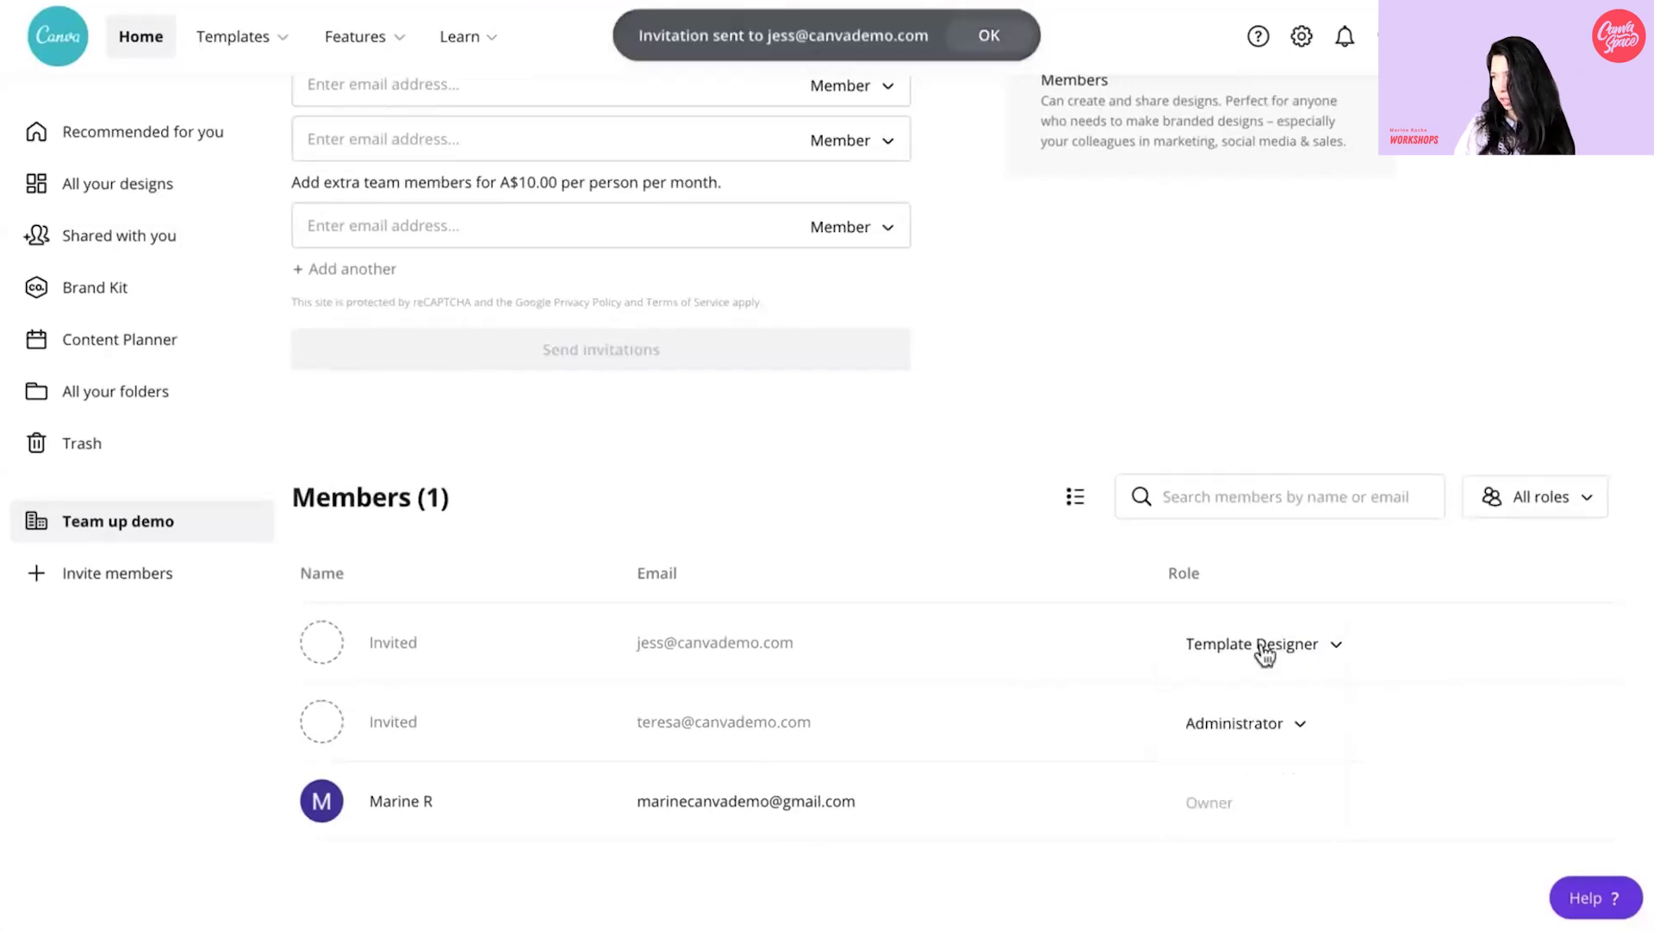
scroll(1264, 657, "up", 4)
scroll(1263, 655, "up", 2)
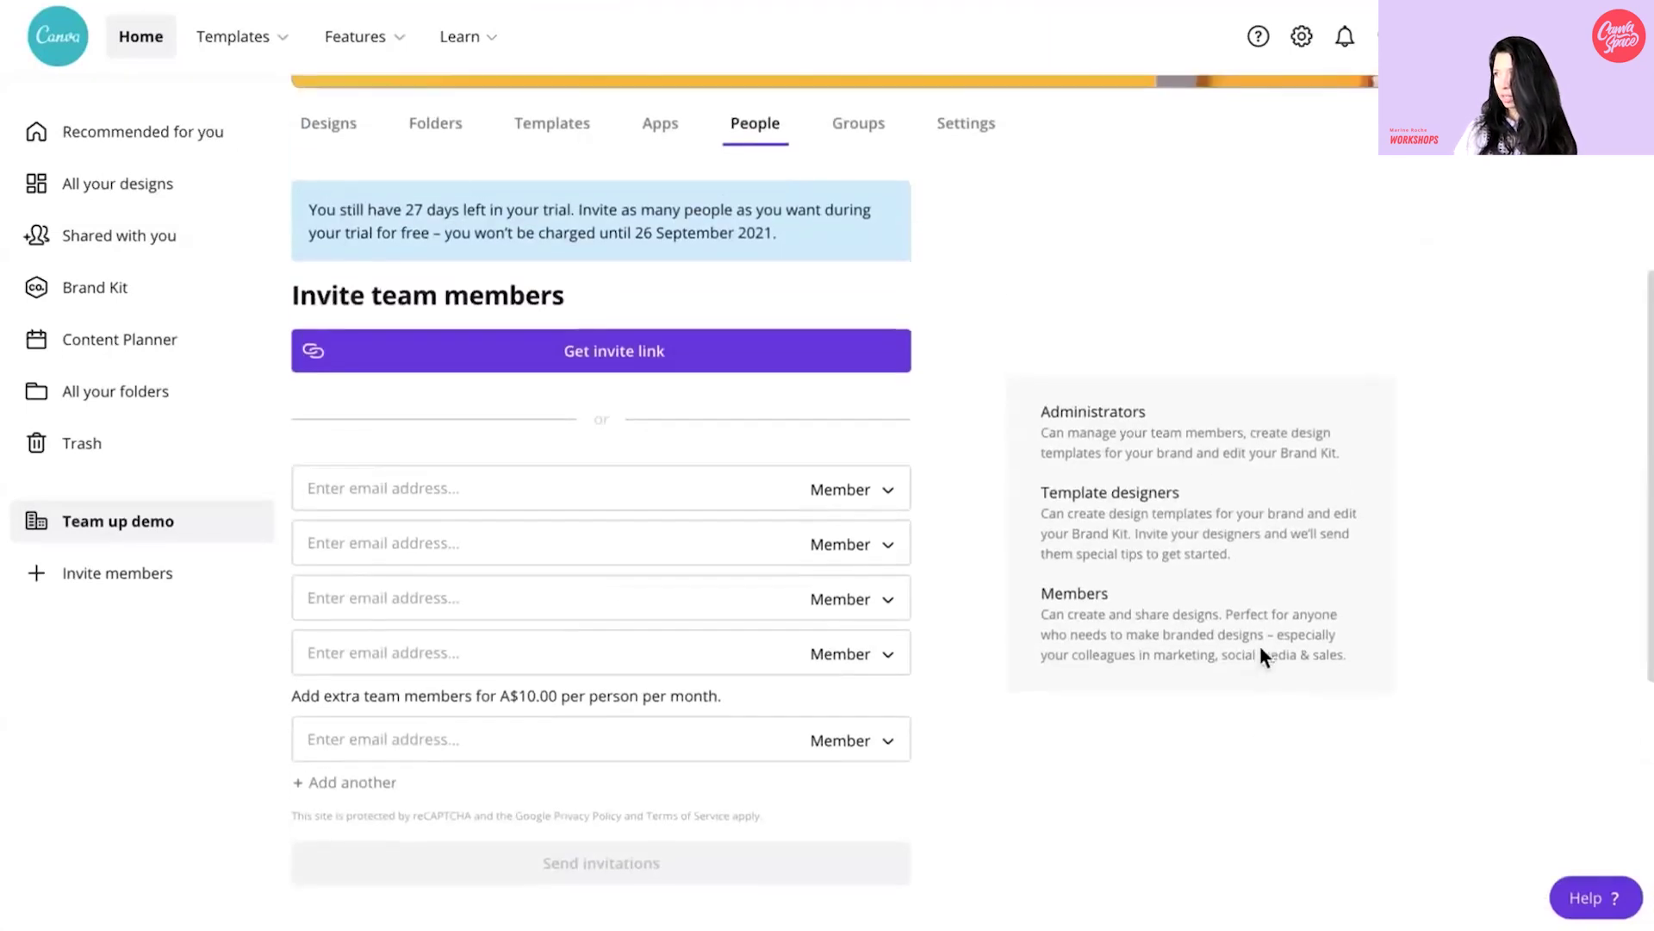
scroll(1260, 654, "down", 5)
left_click(1528, 518)
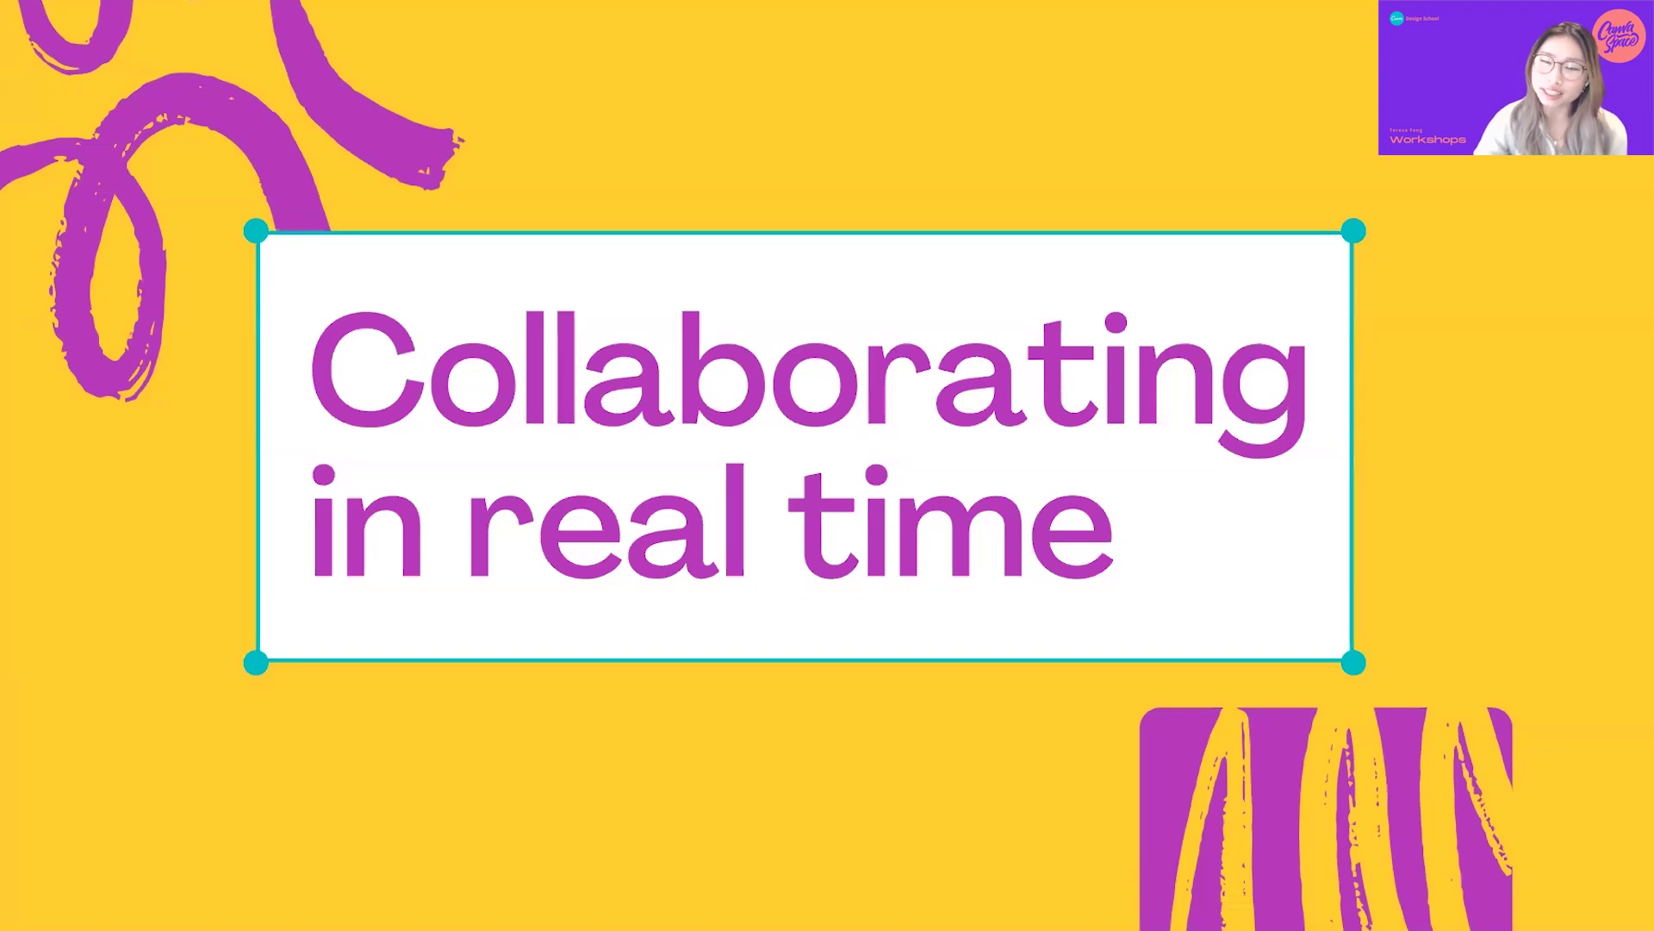
- Advance two slides to reach 'Teamwork makes the dream work'
key("Right")
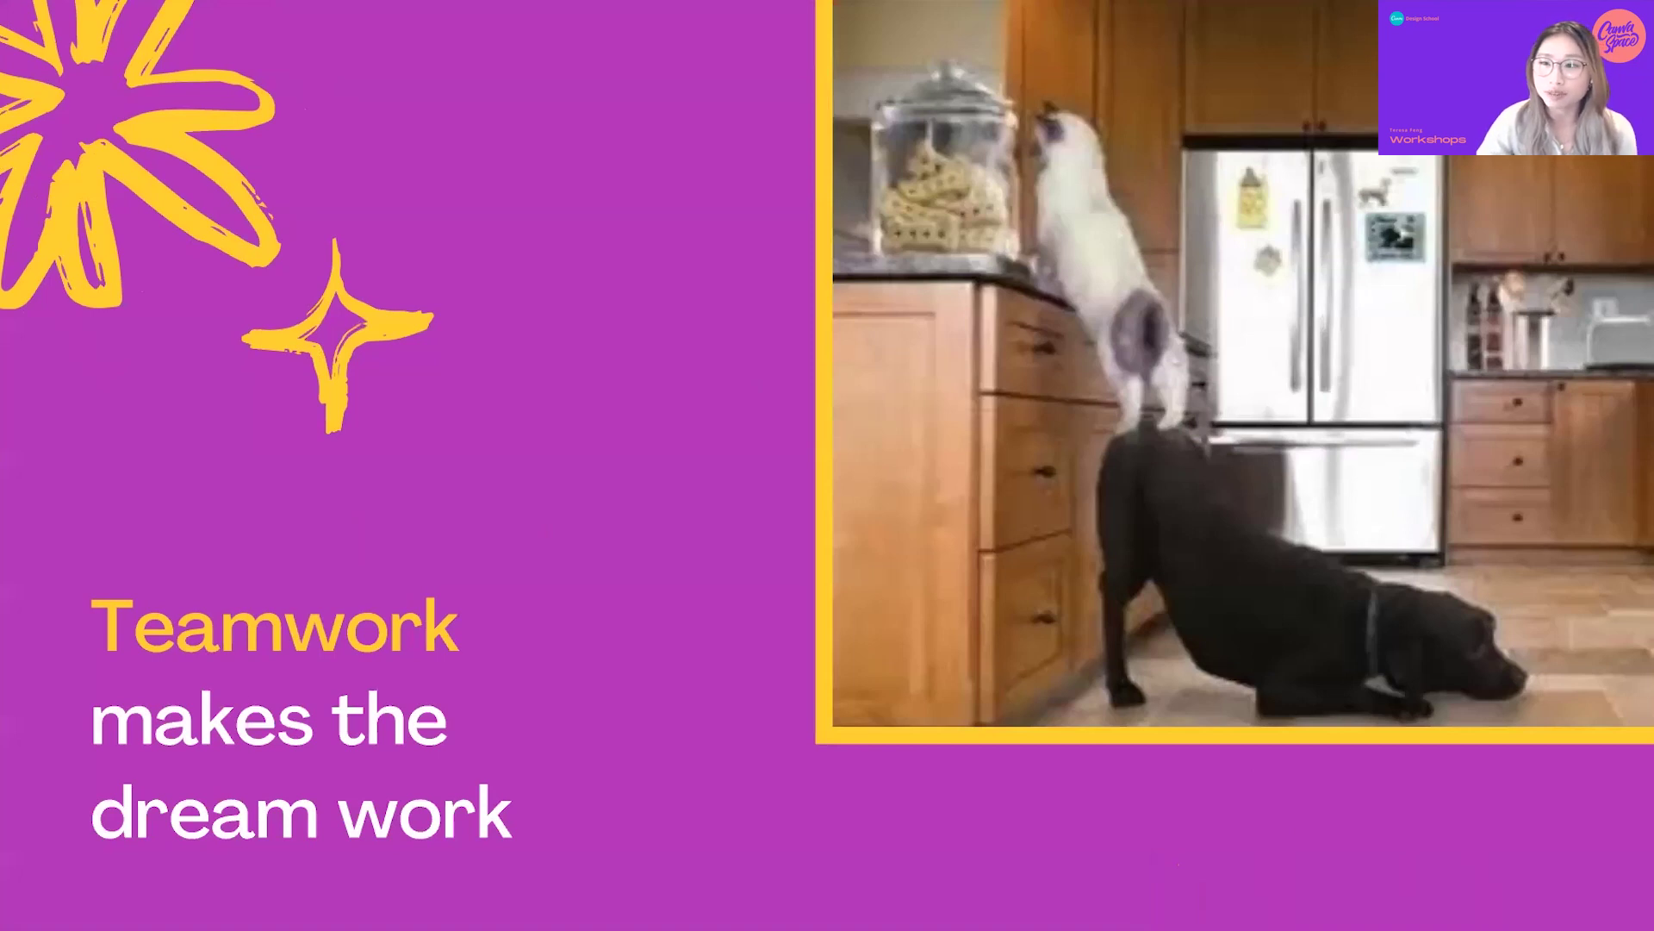
key("Right")
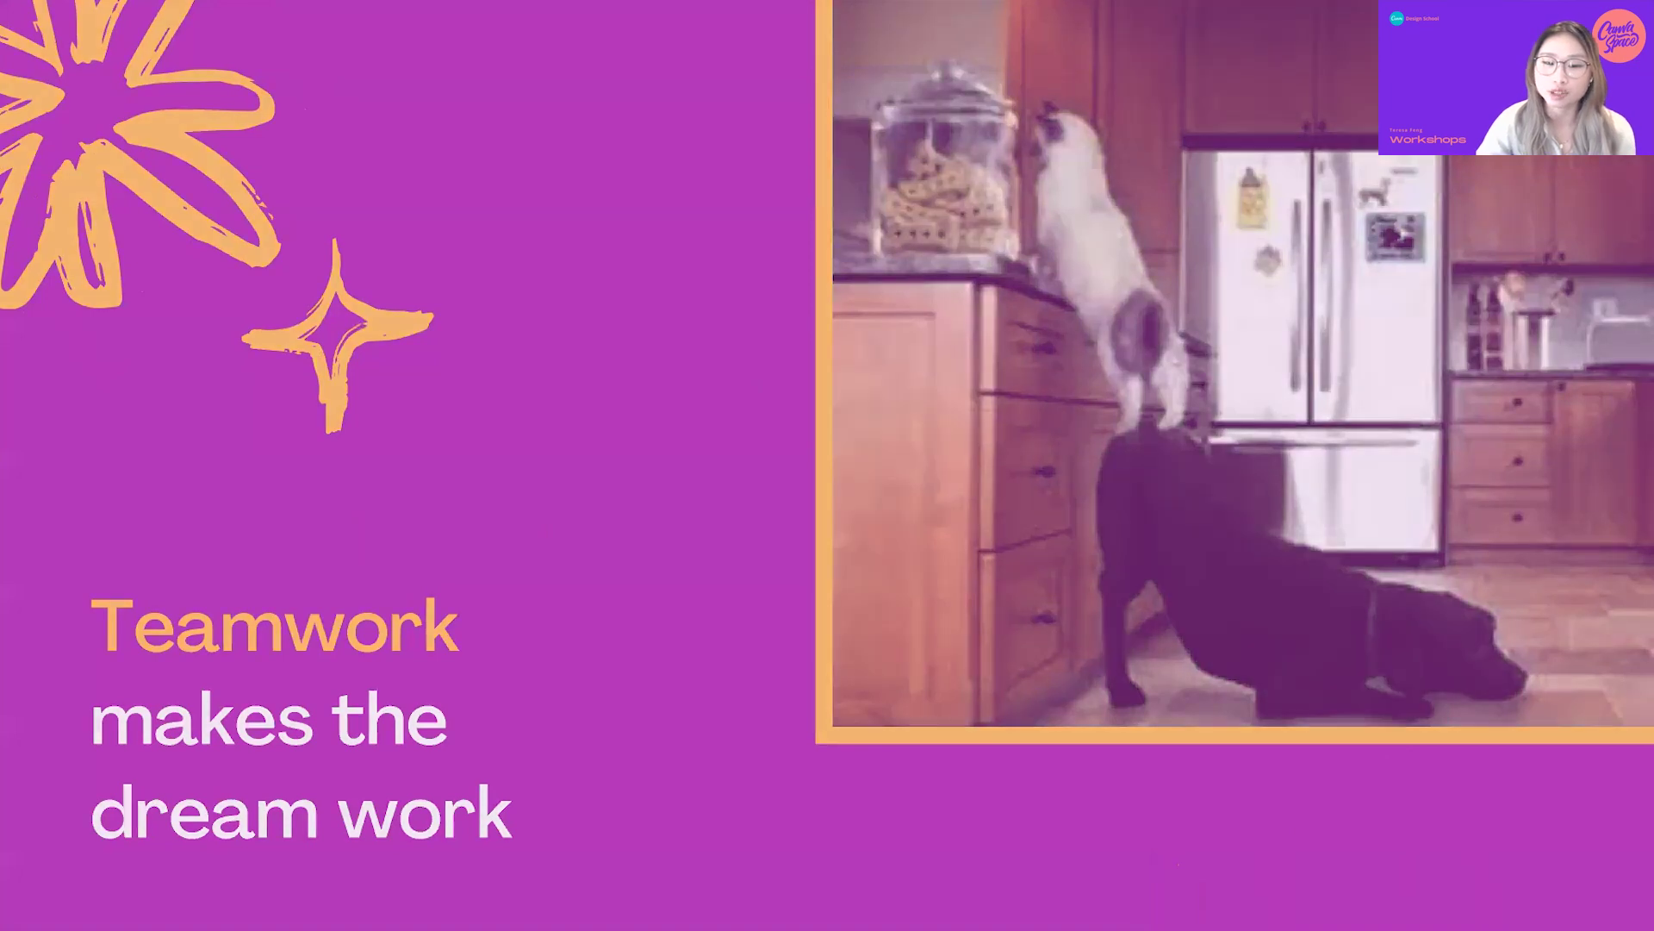
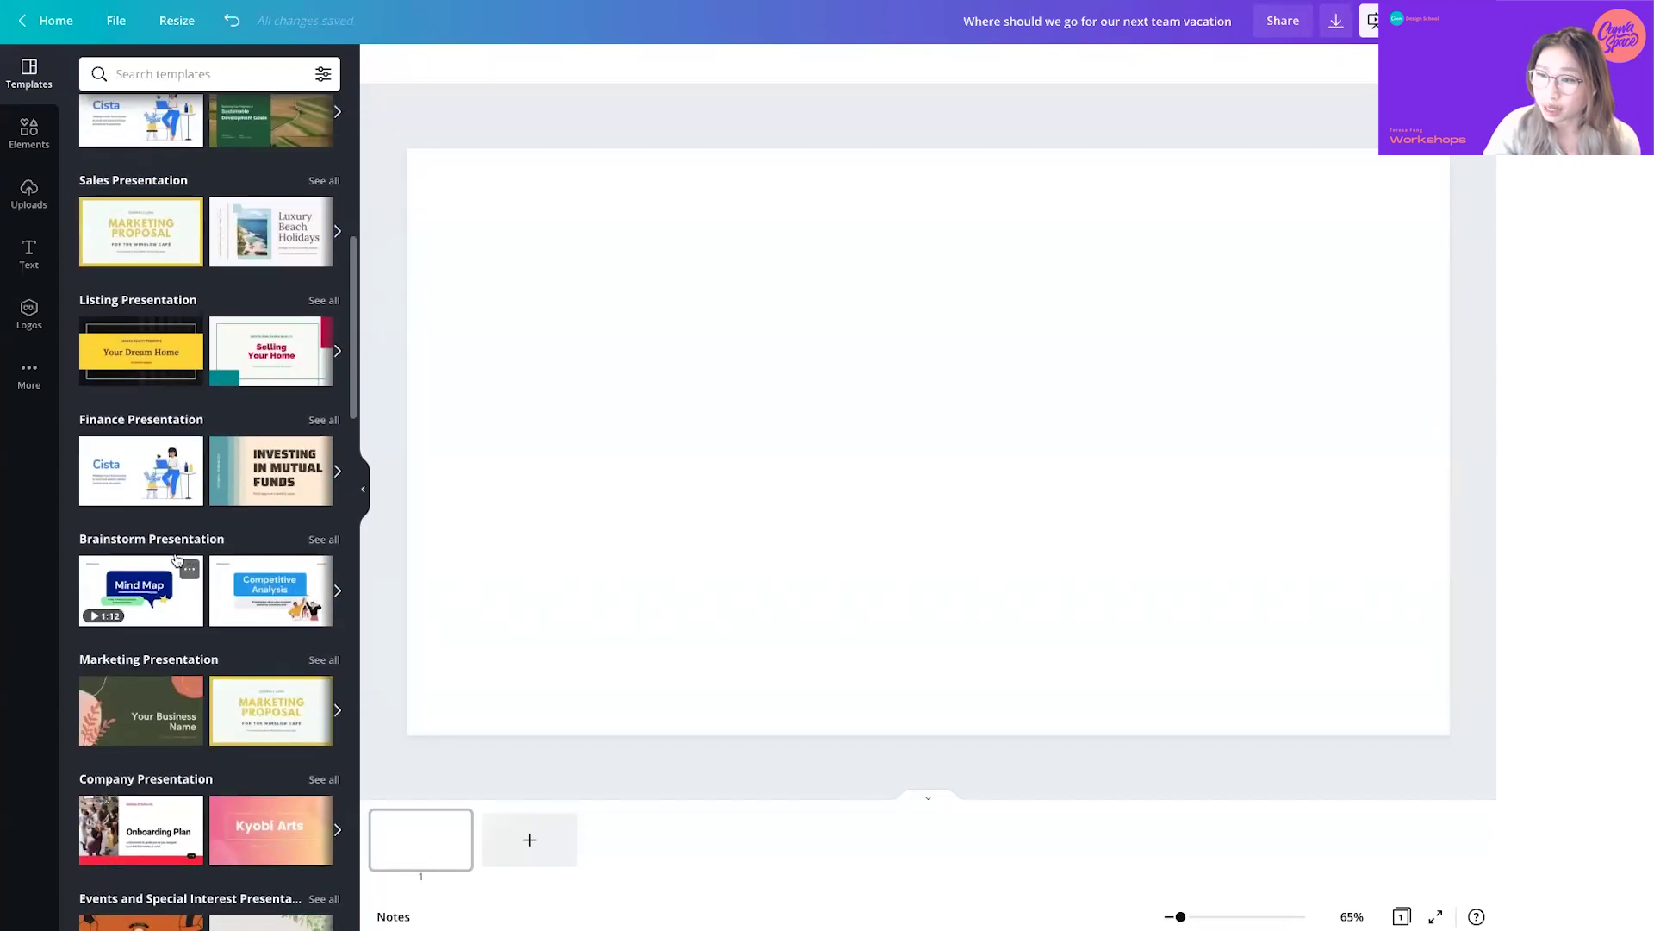
- Fill the blank slide with the Digital Brainstorm template's 'What's your brainstorm topic?' whiteboard page
left_click(315, 541)
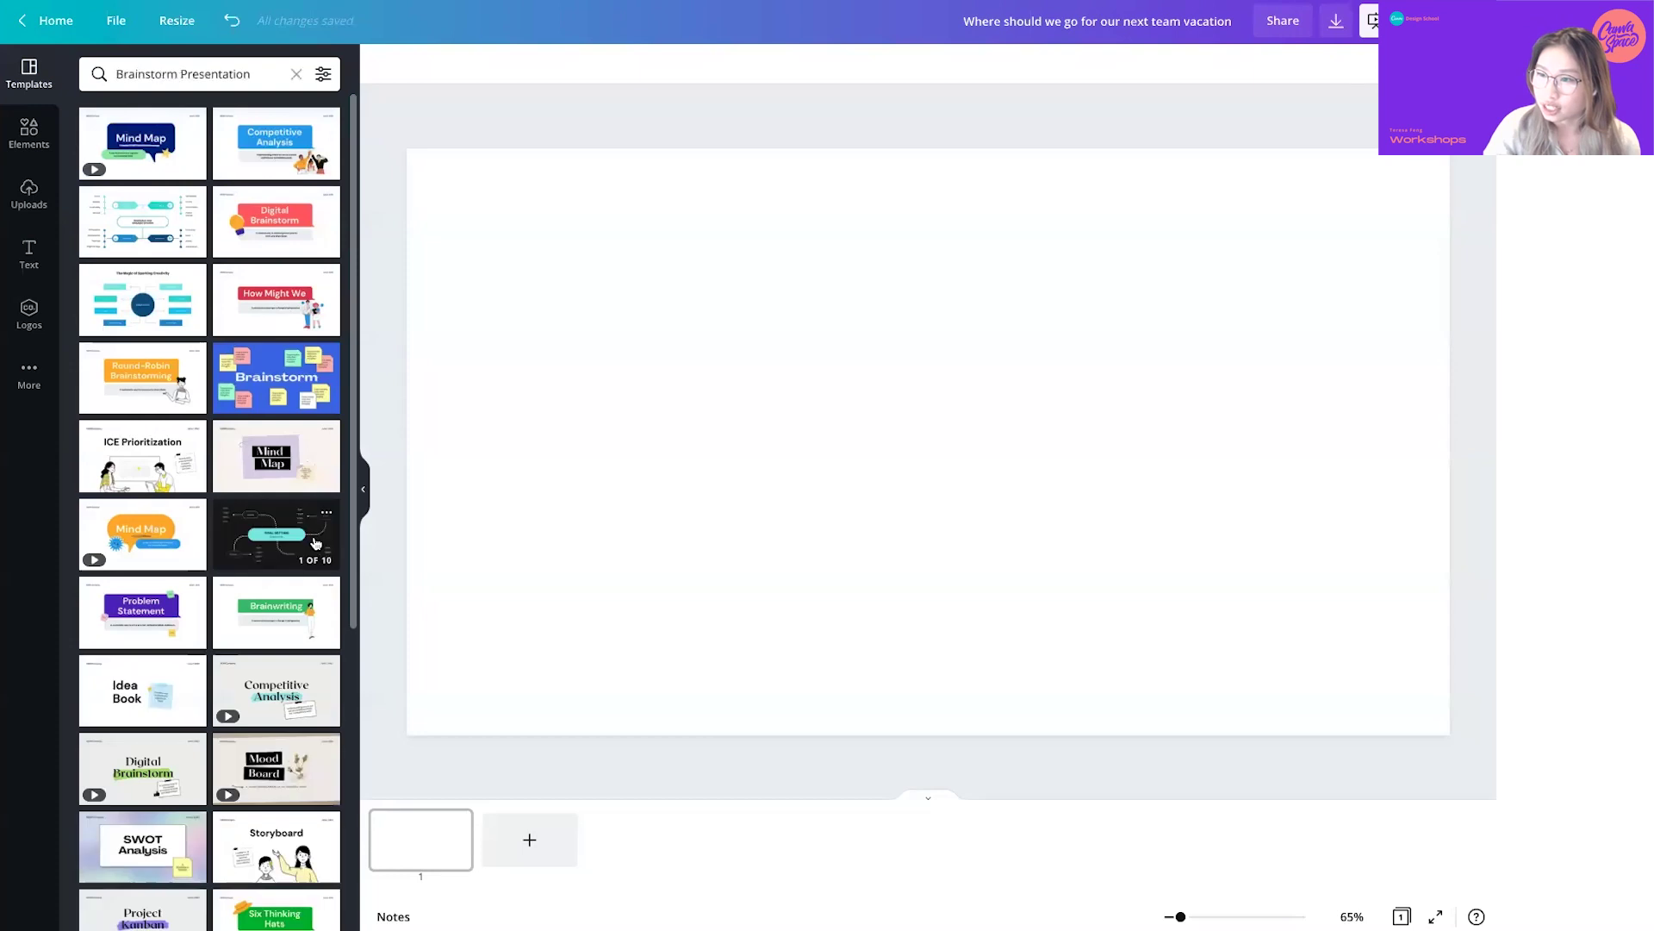
scroll(315, 541, "down", 15)
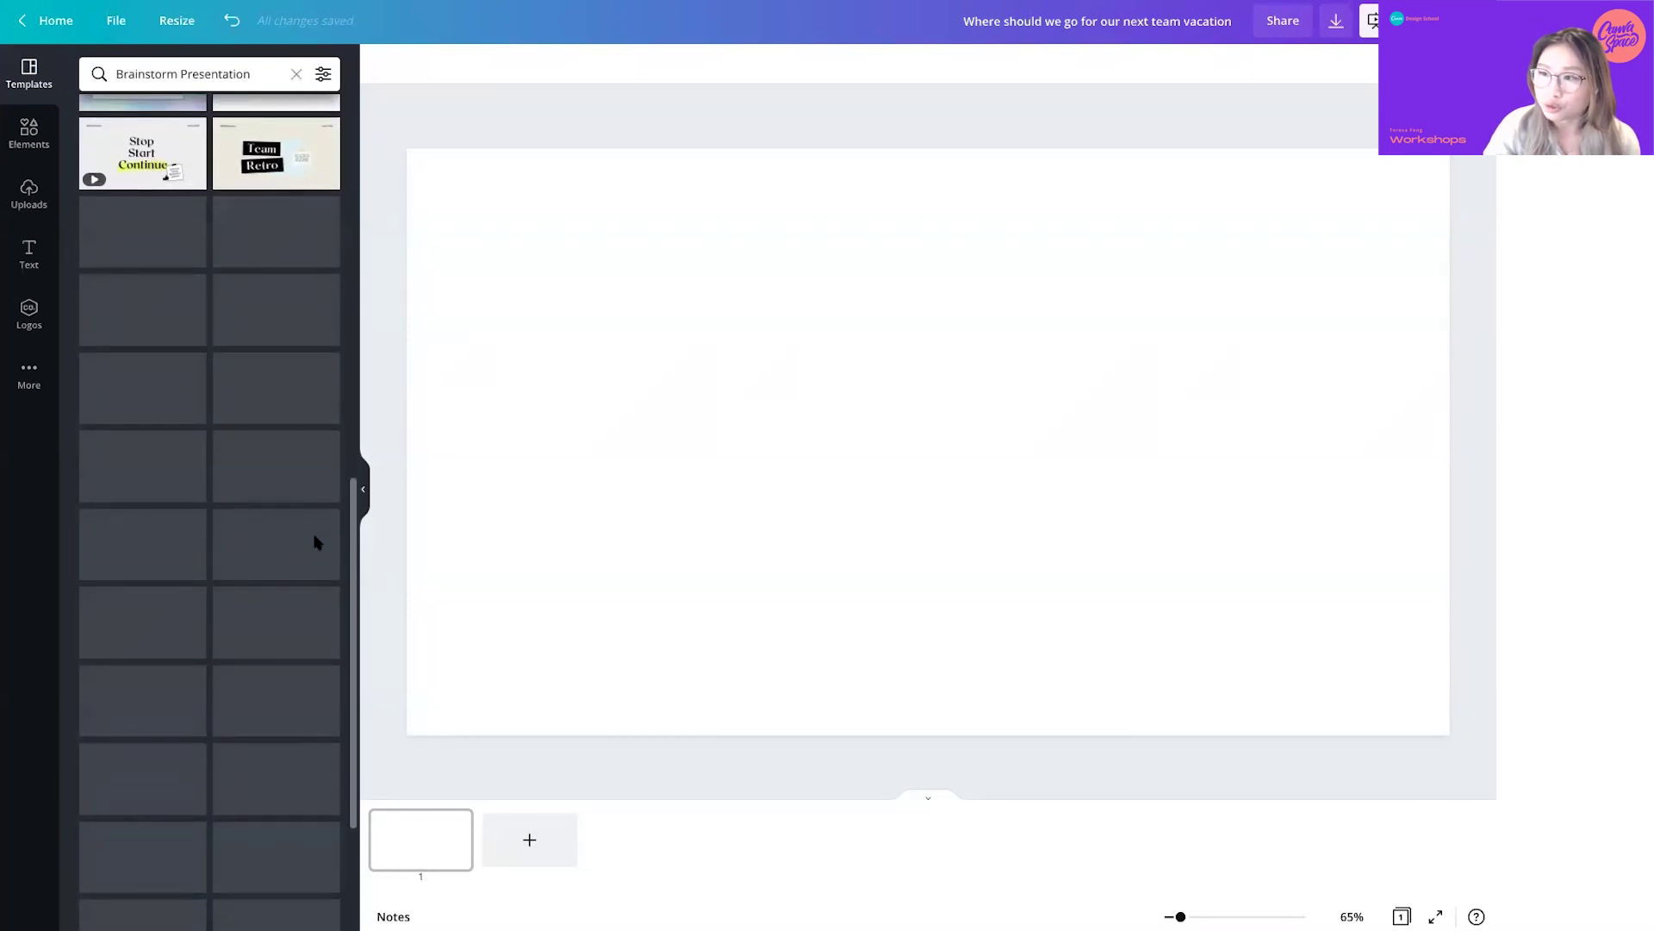
scroll(315, 541, "up", 8)
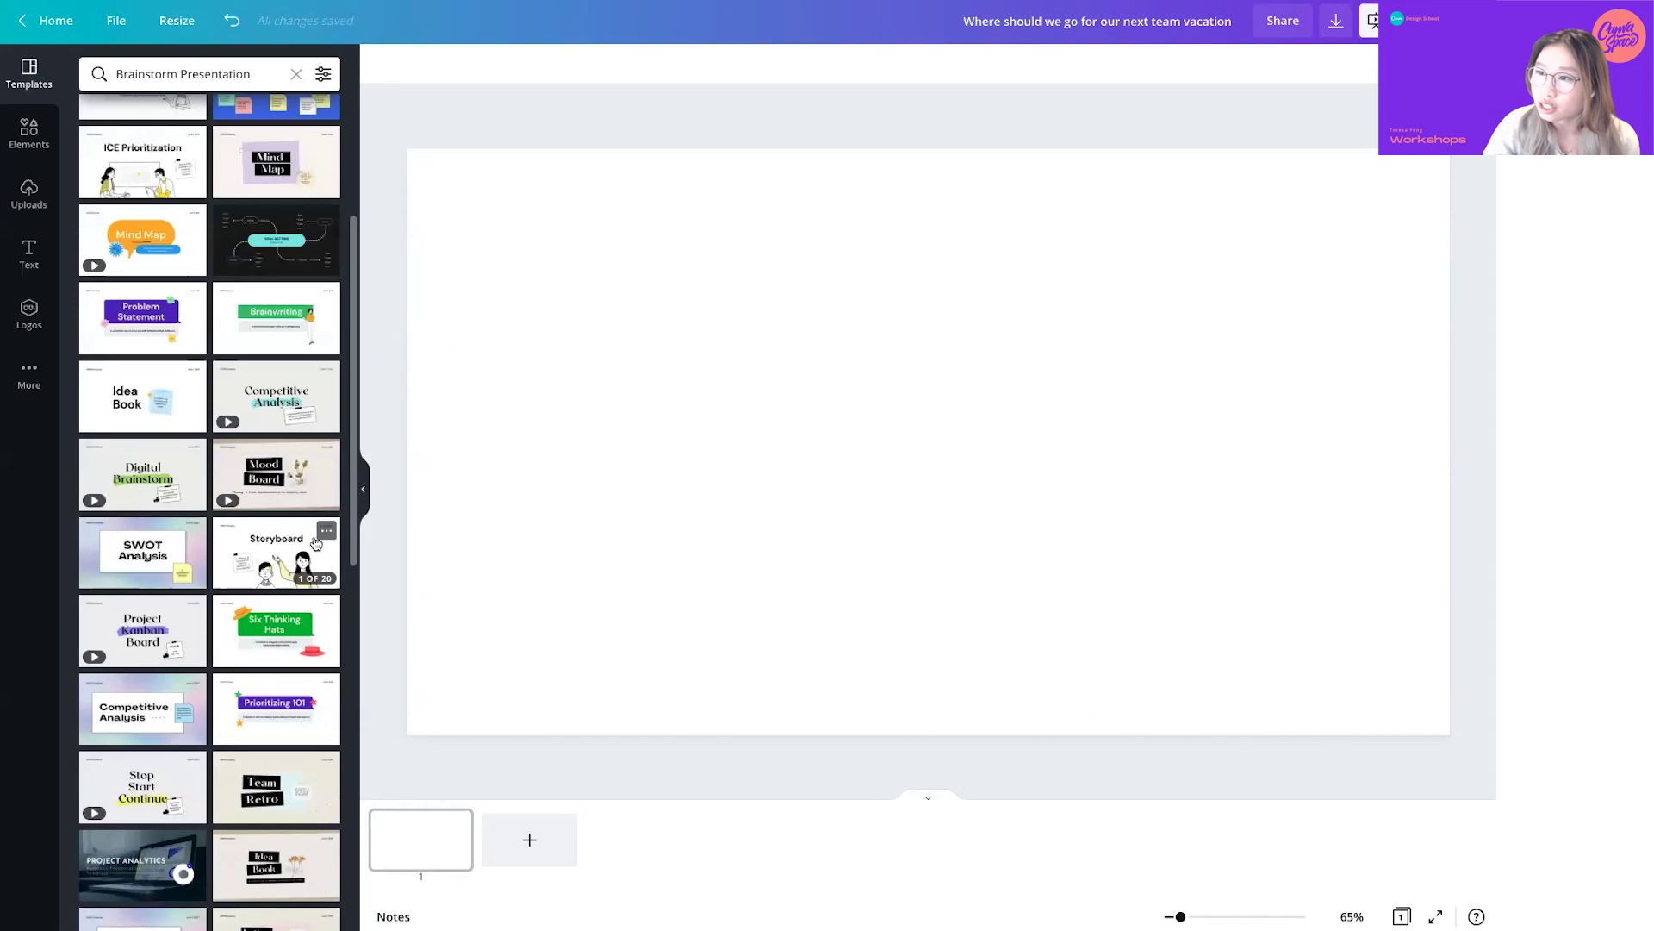
scroll(316, 541, "up", 2)
scroll(315, 541, "down", 10)
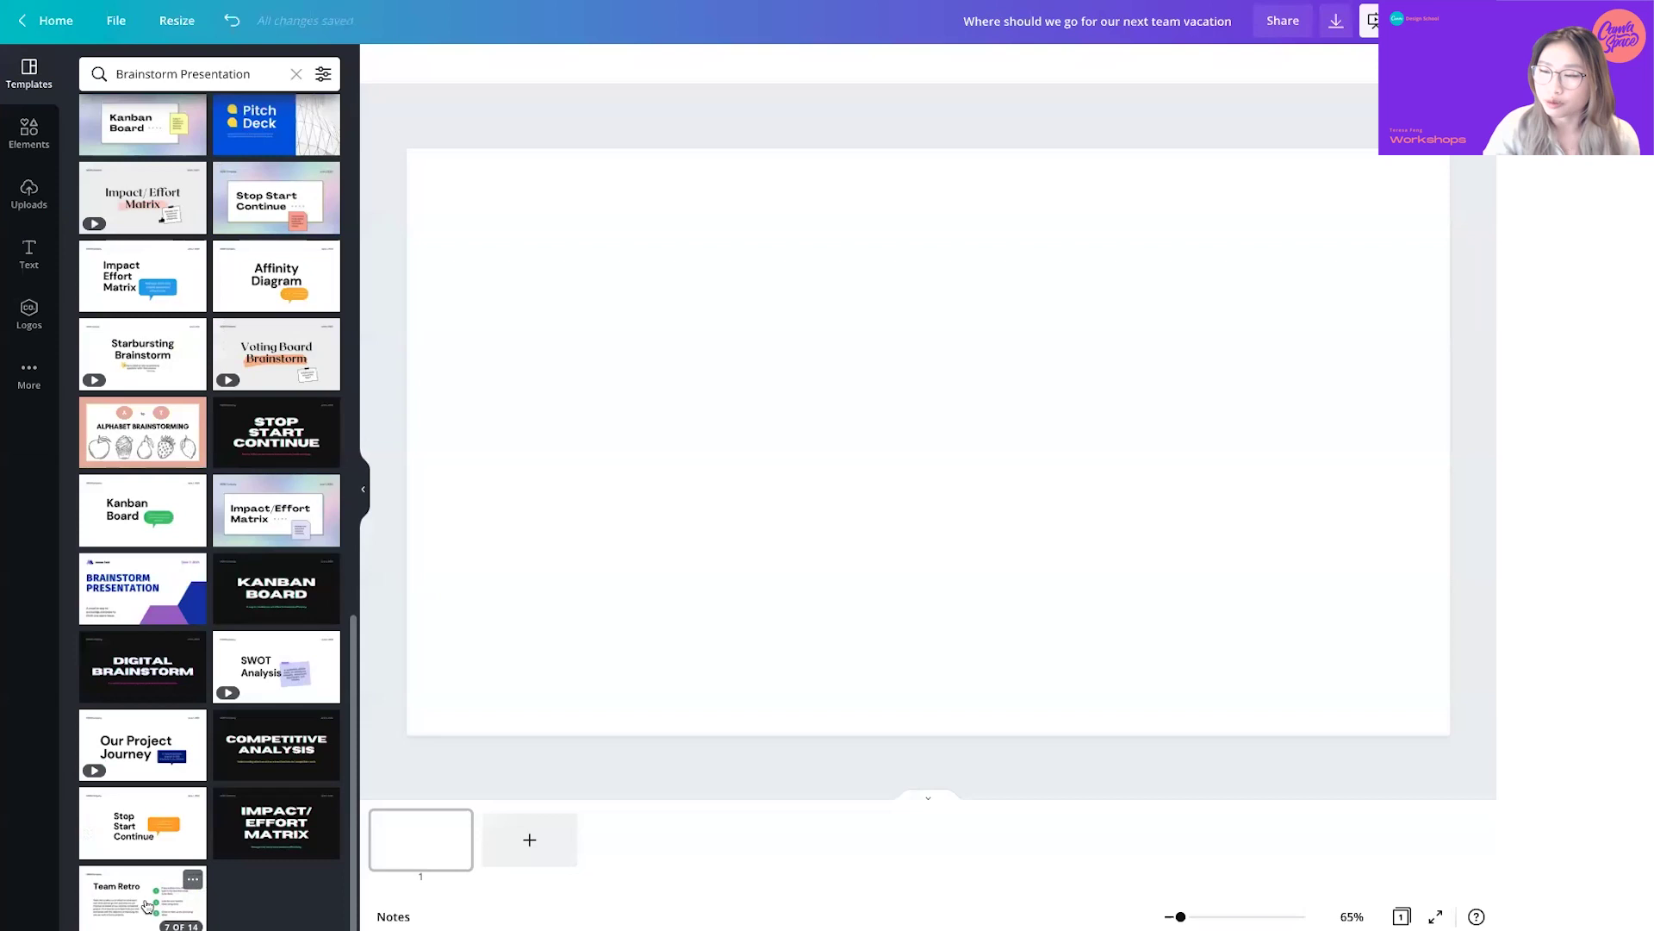
scroll(226, 612, "up", 5)
scroll(226, 611, "up", 8)
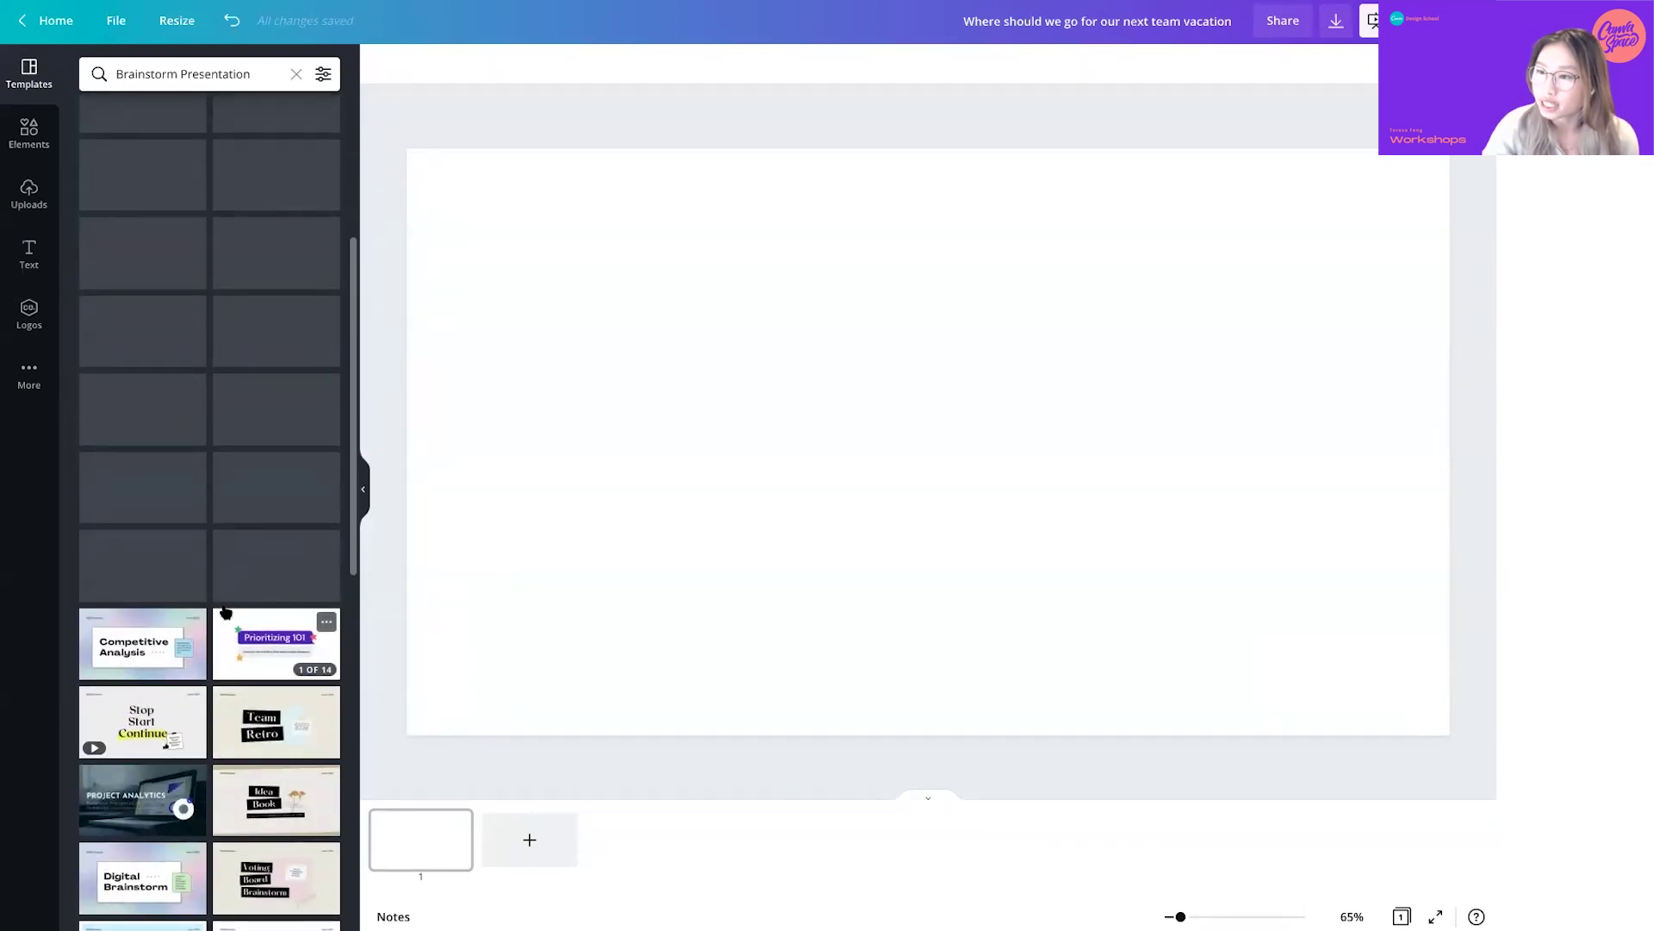
scroll(226, 612, "up", 3)
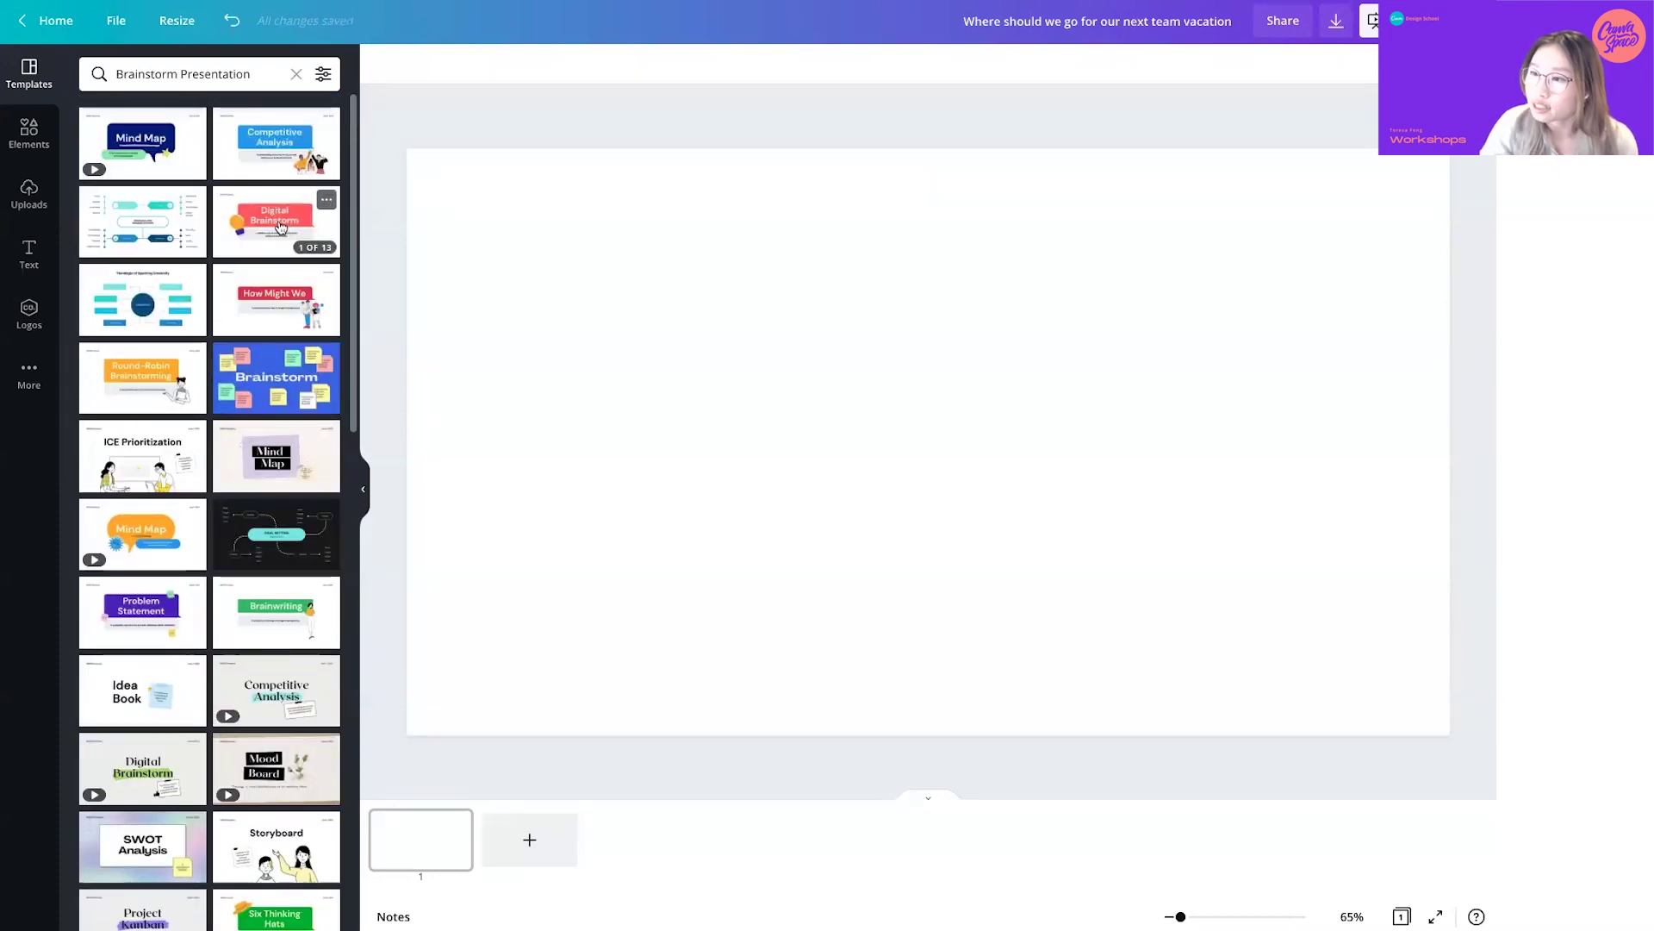
left_click(278, 226)
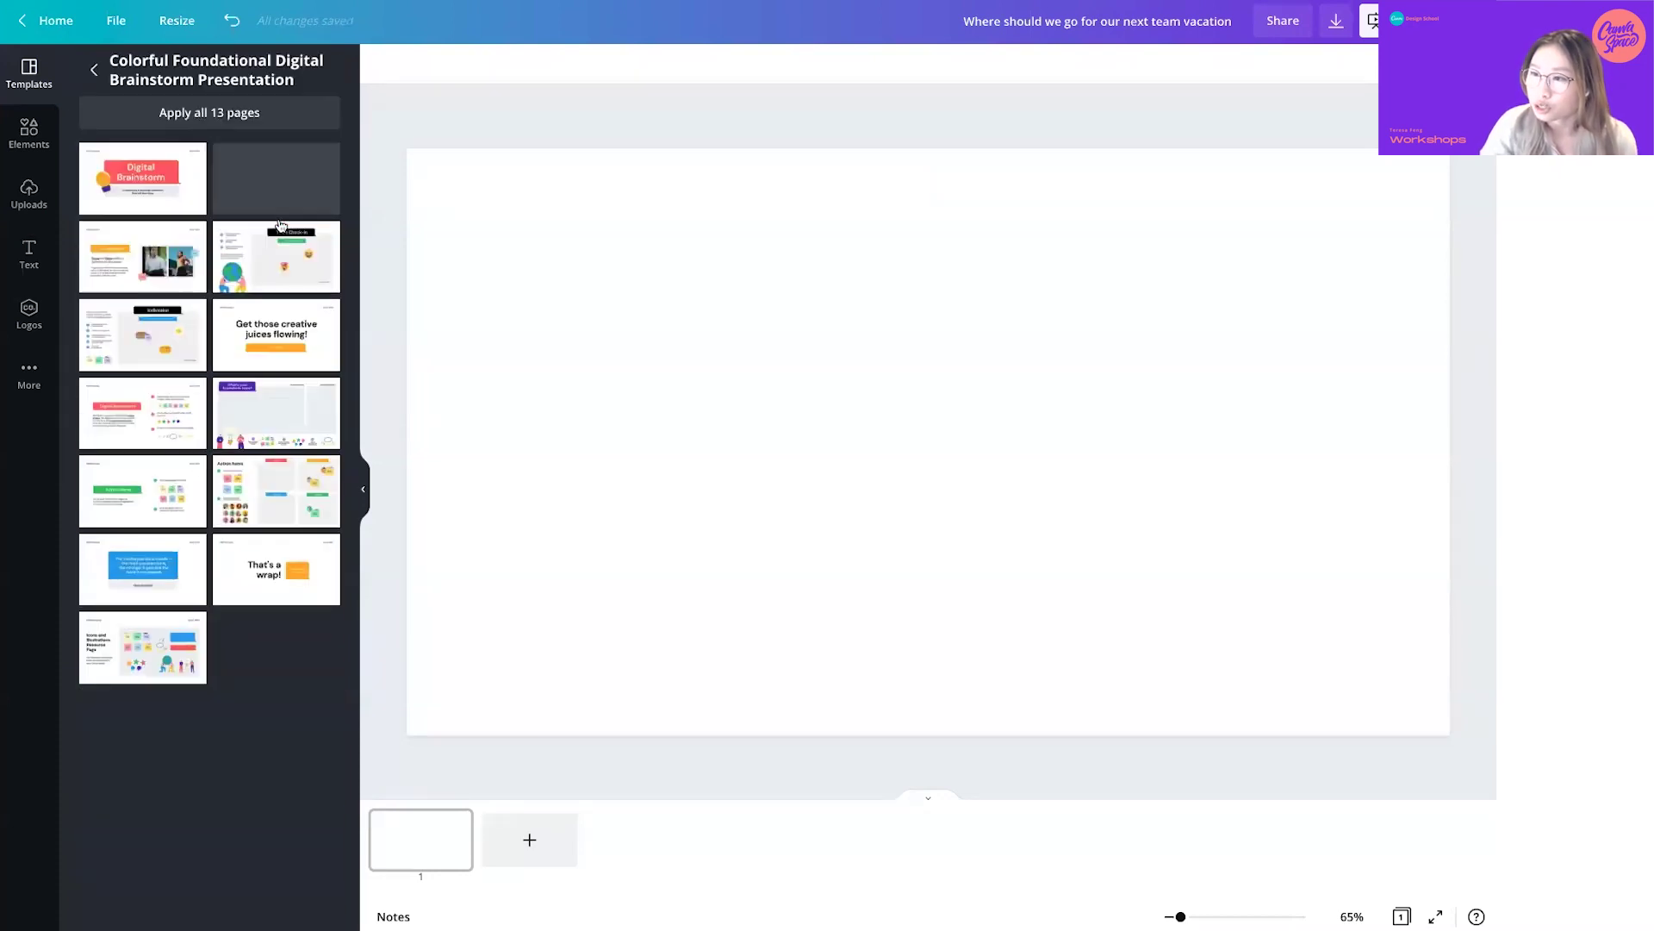
left_click(261, 425)
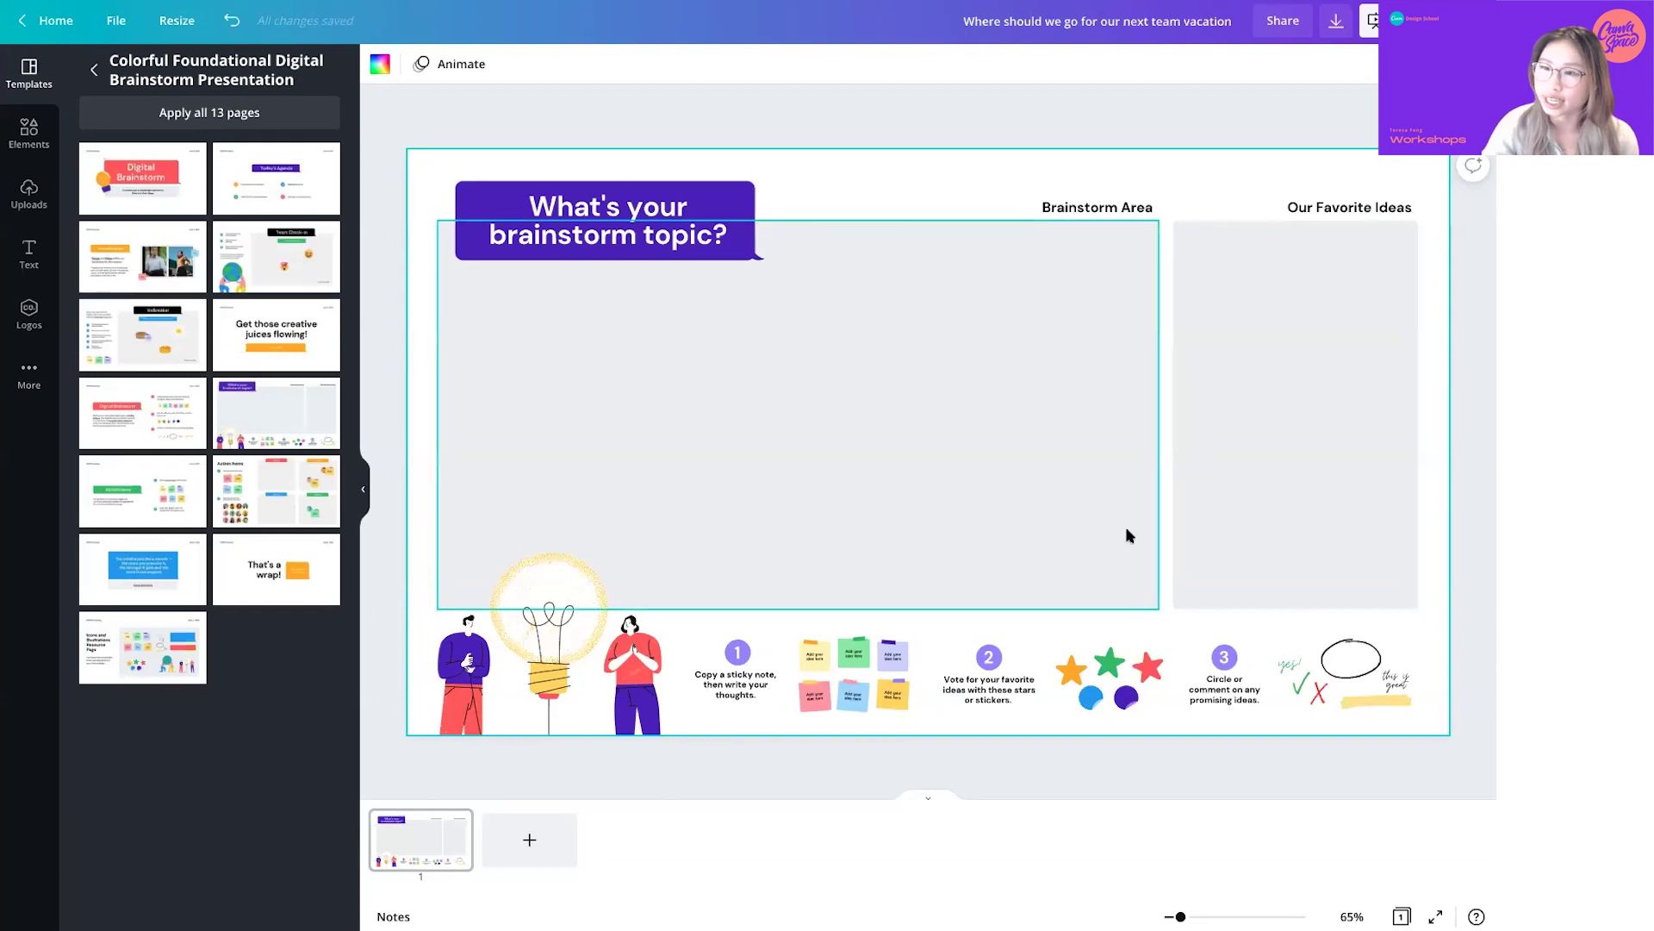
- Bring up the brand kit list in Logos so the Soundscaper kit can be swapped
left_click(29, 377)
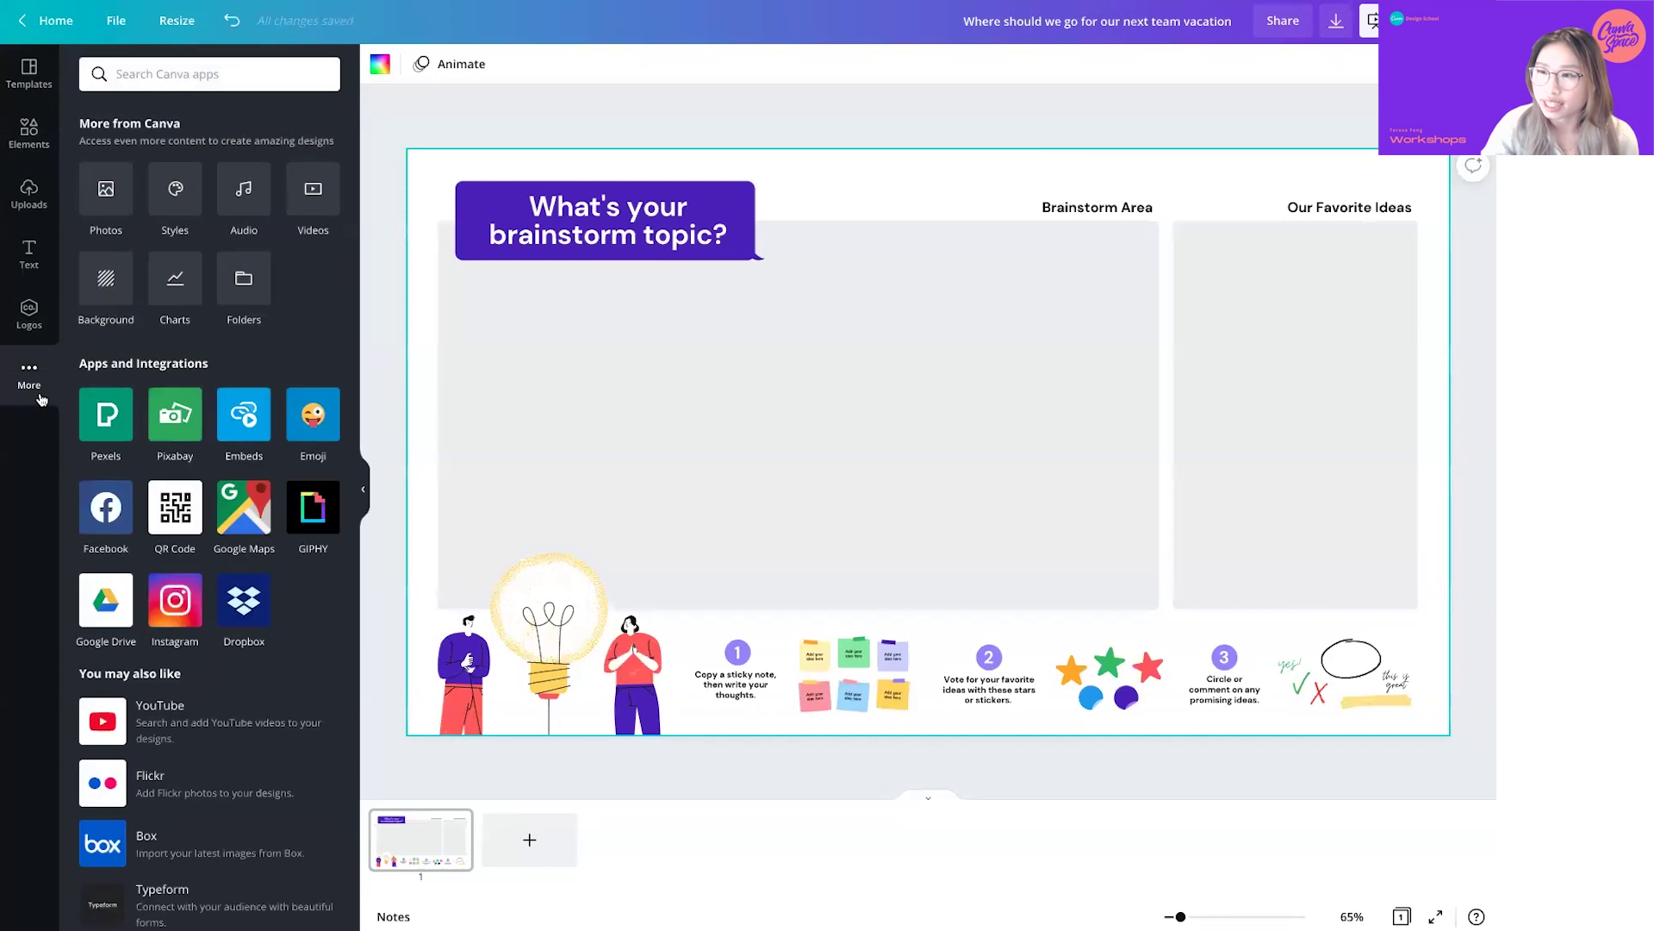
left_click(30, 317)
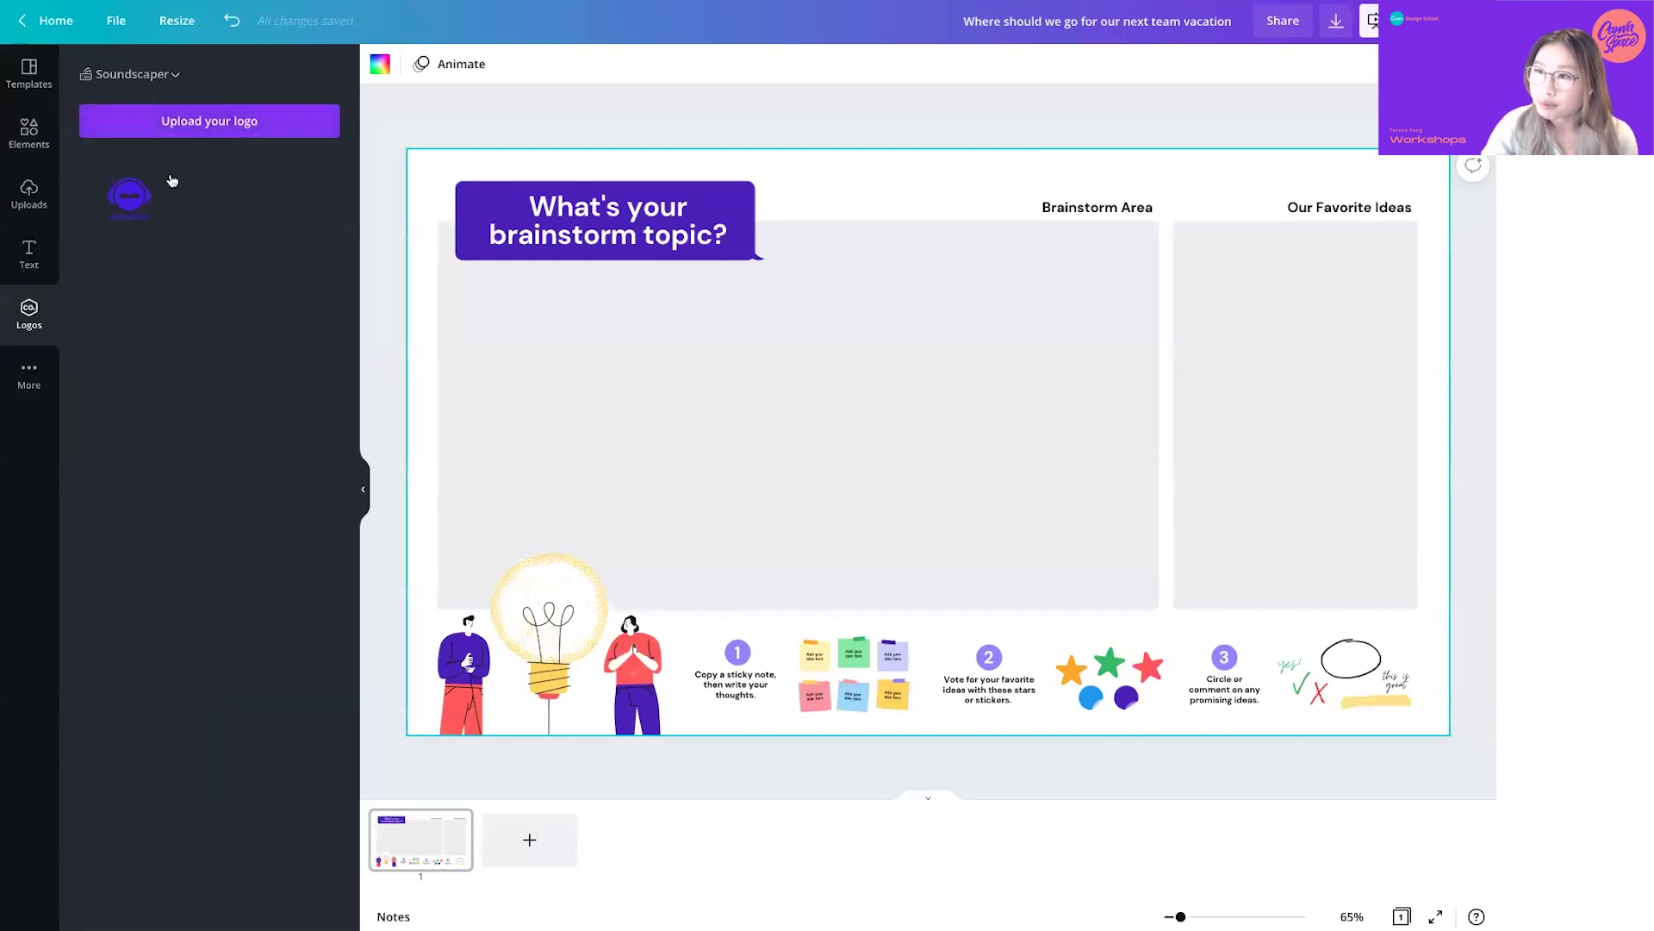
left_click(131, 74)
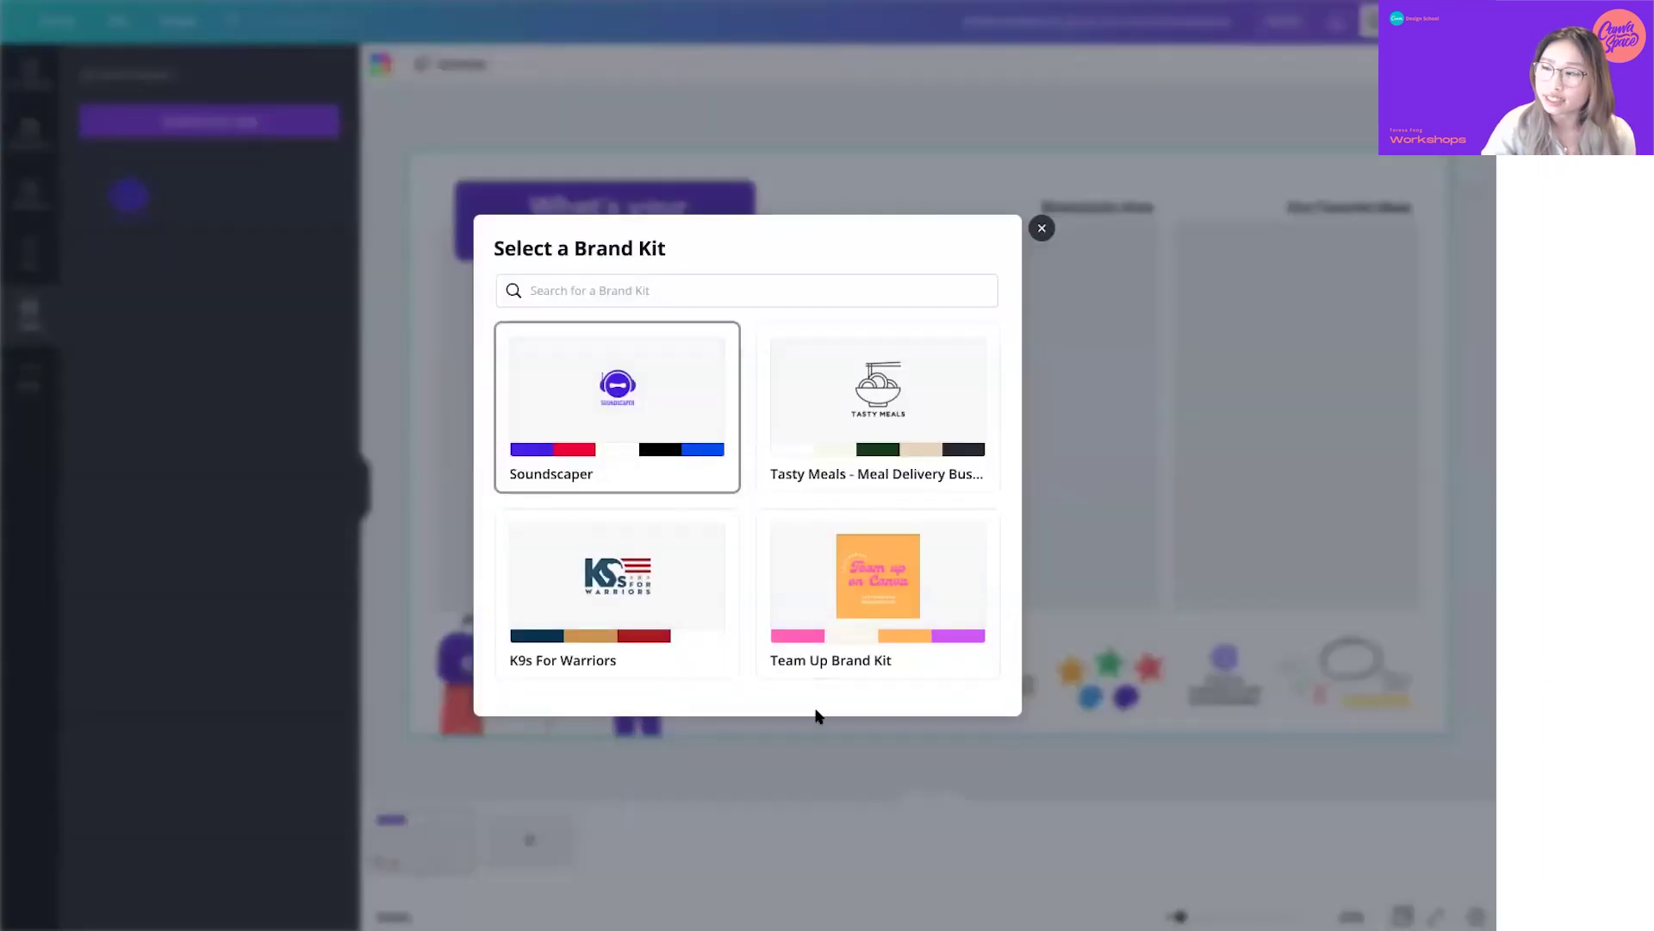
- Add the Team Up logo inside a small circle frame in the slide's top-left corner
left_click(872, 631)
left_click_drag(130, 202, 909, 249)
left_click(28, 130)
left_click(165, 74)
type("frame")
key("Return")
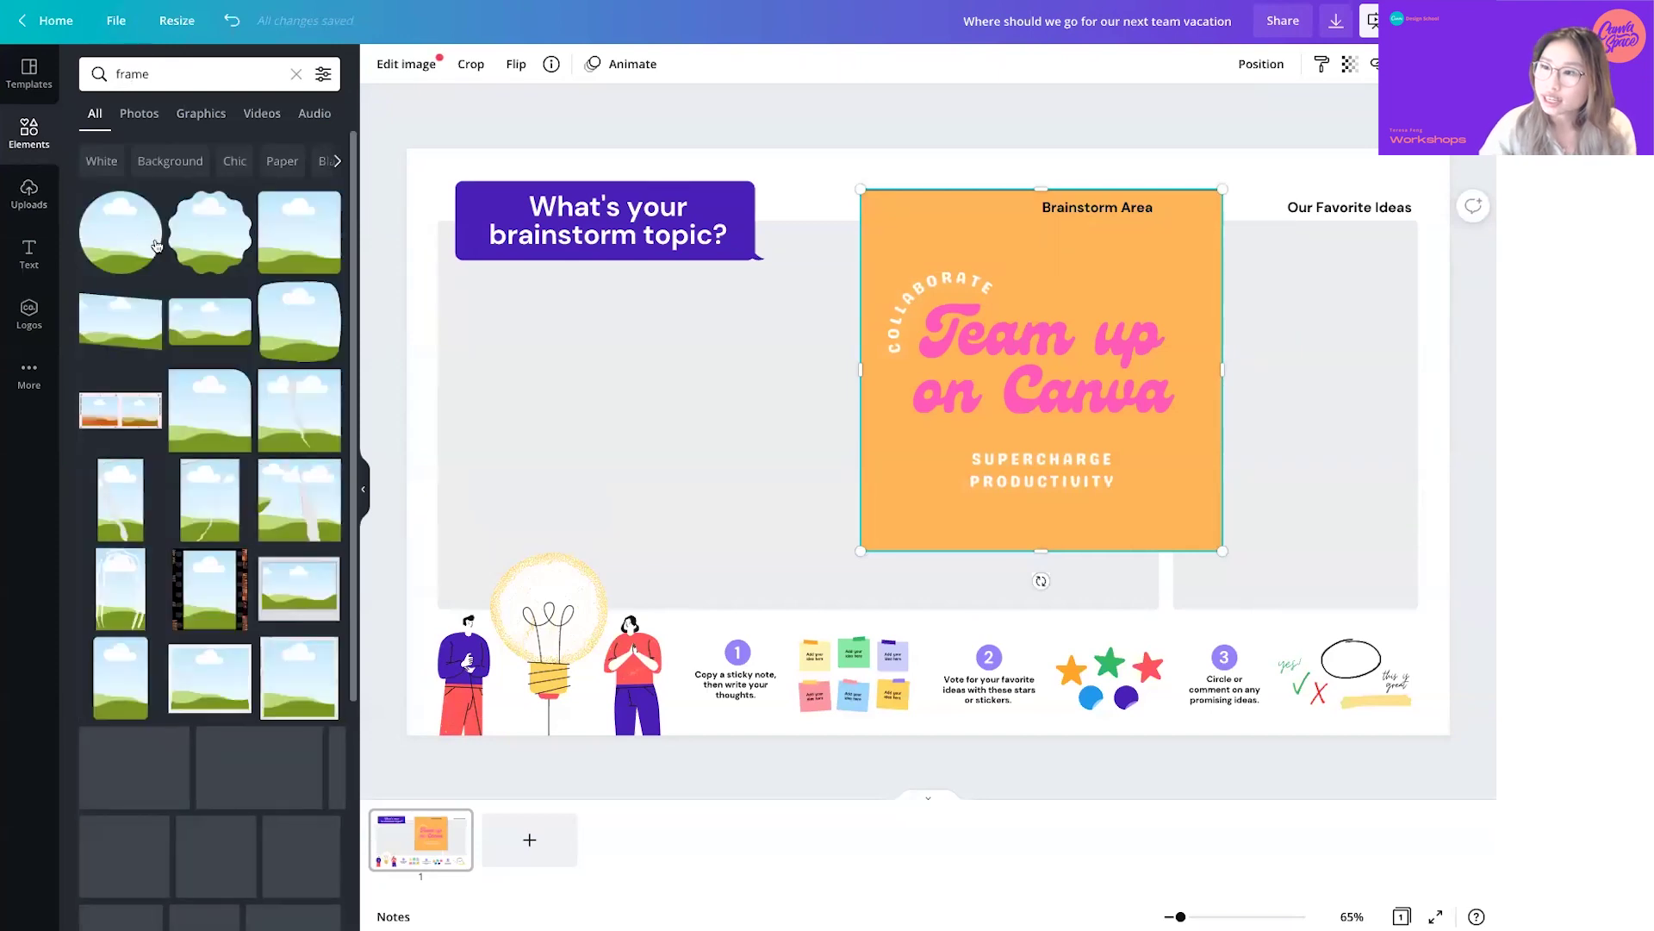
left_click_drag(156, 246, 866, 526)
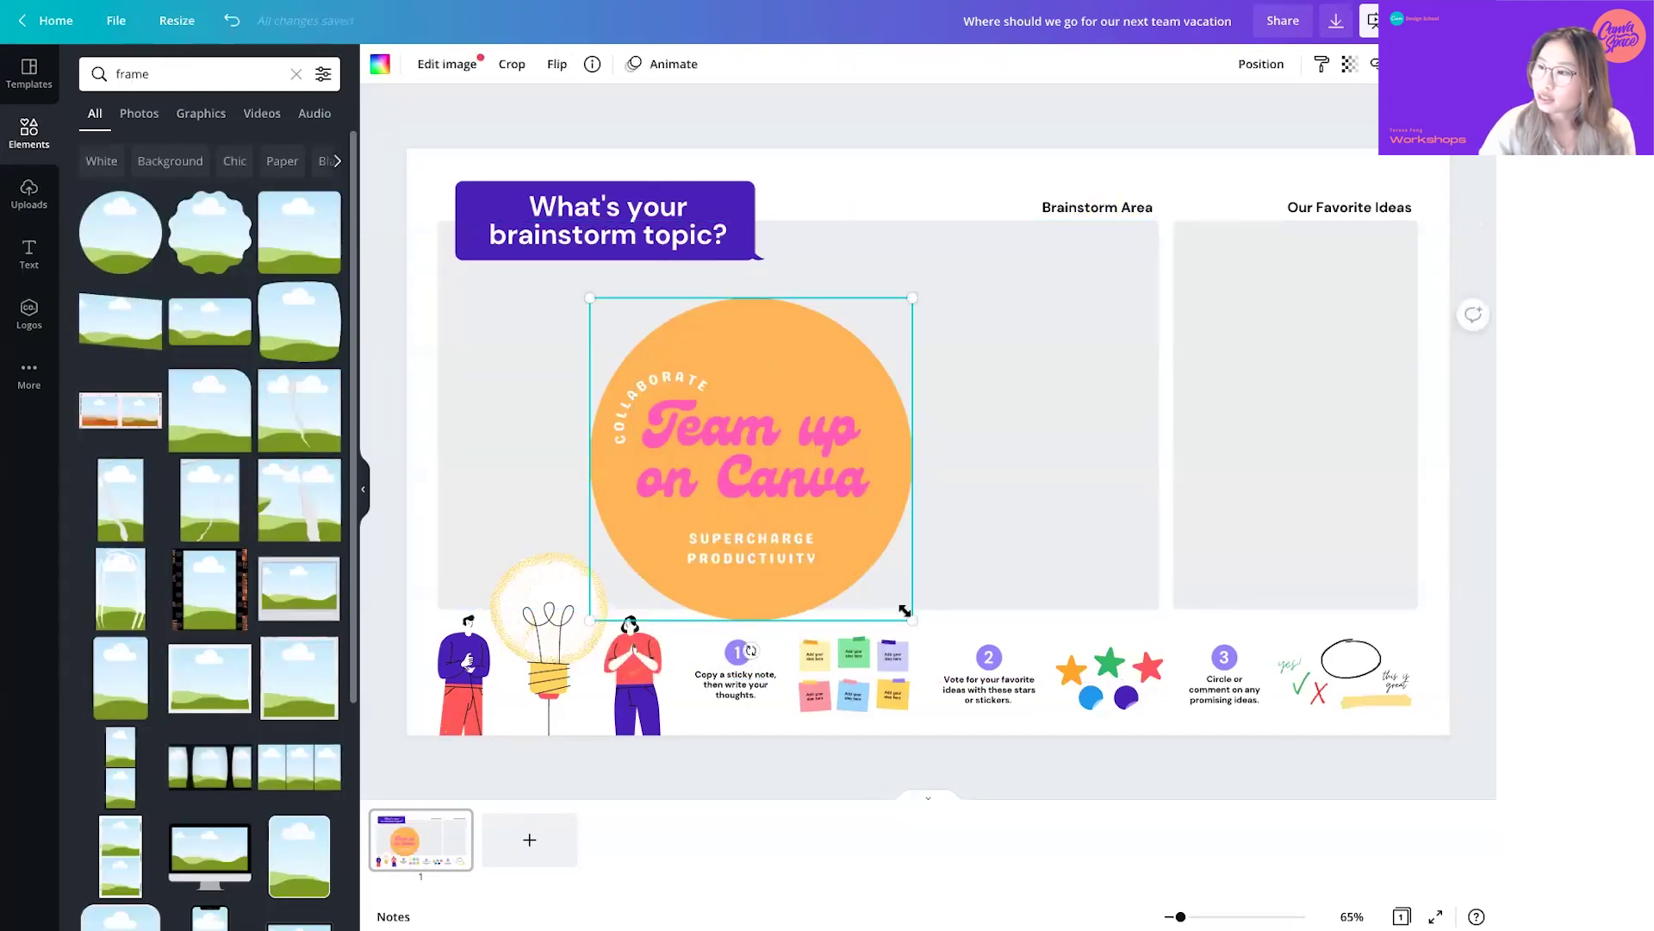
left_click_drag(905, 610, 444, 186)
left_click_drag(498, 241, 462, 195)
left_click(650, 325)
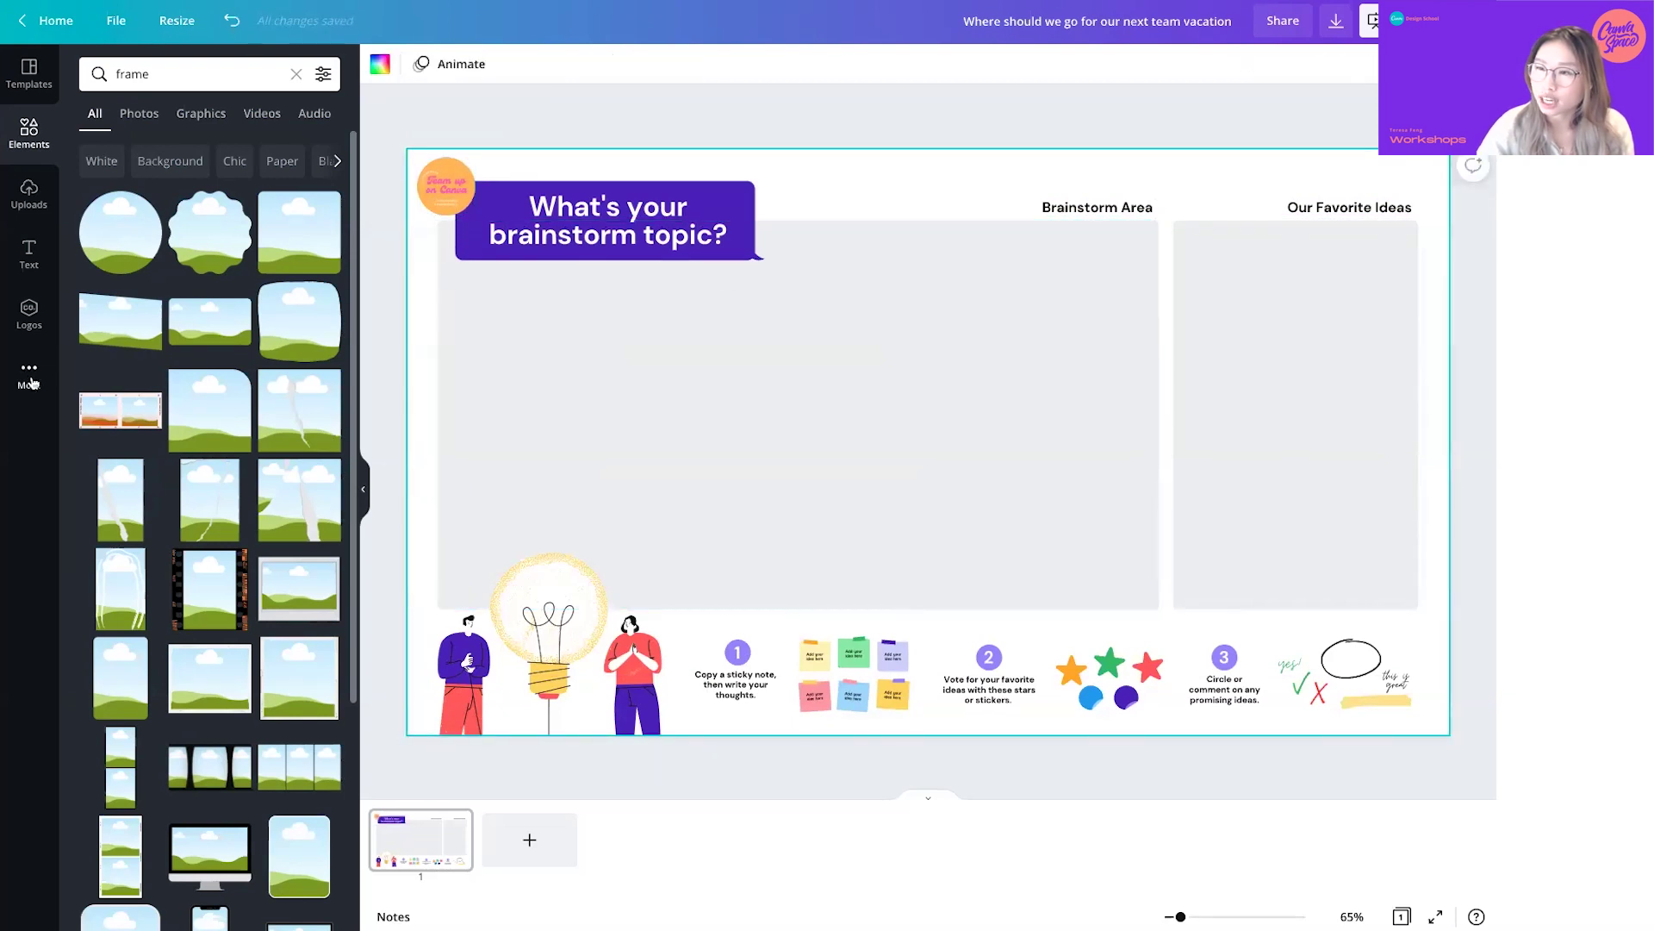
- Turn the purple title box pink and change all matching purple elements too
left_click(525, 192)
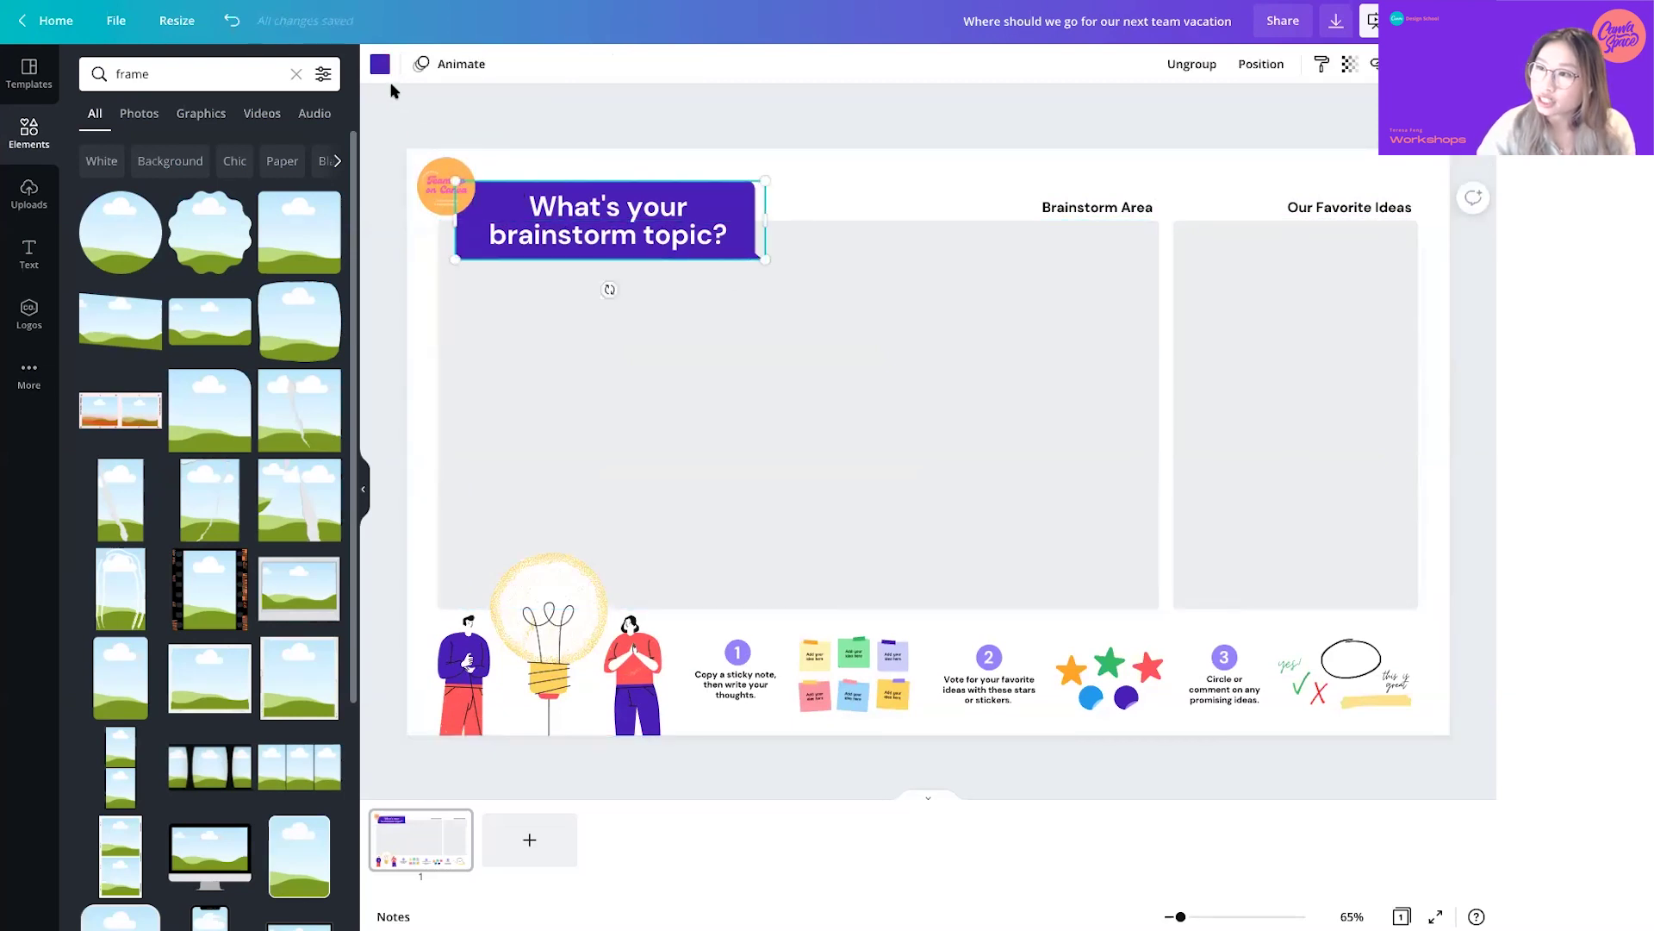
left_click(380, 65)
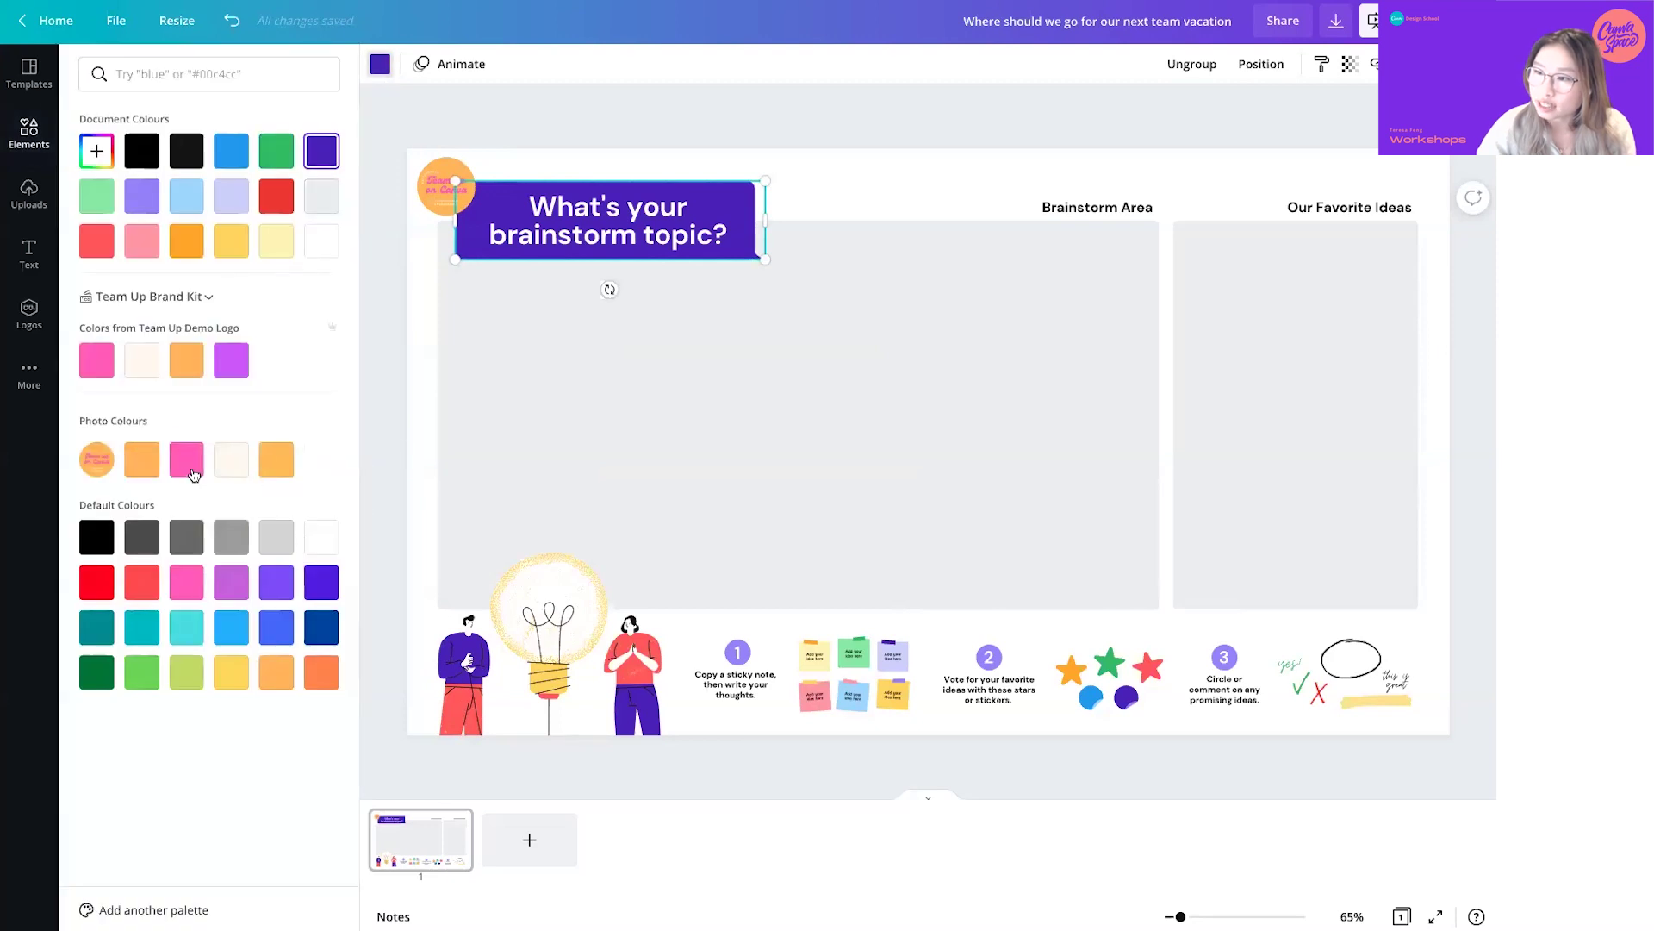
left_click(193, 474)
left_click(219, 904)
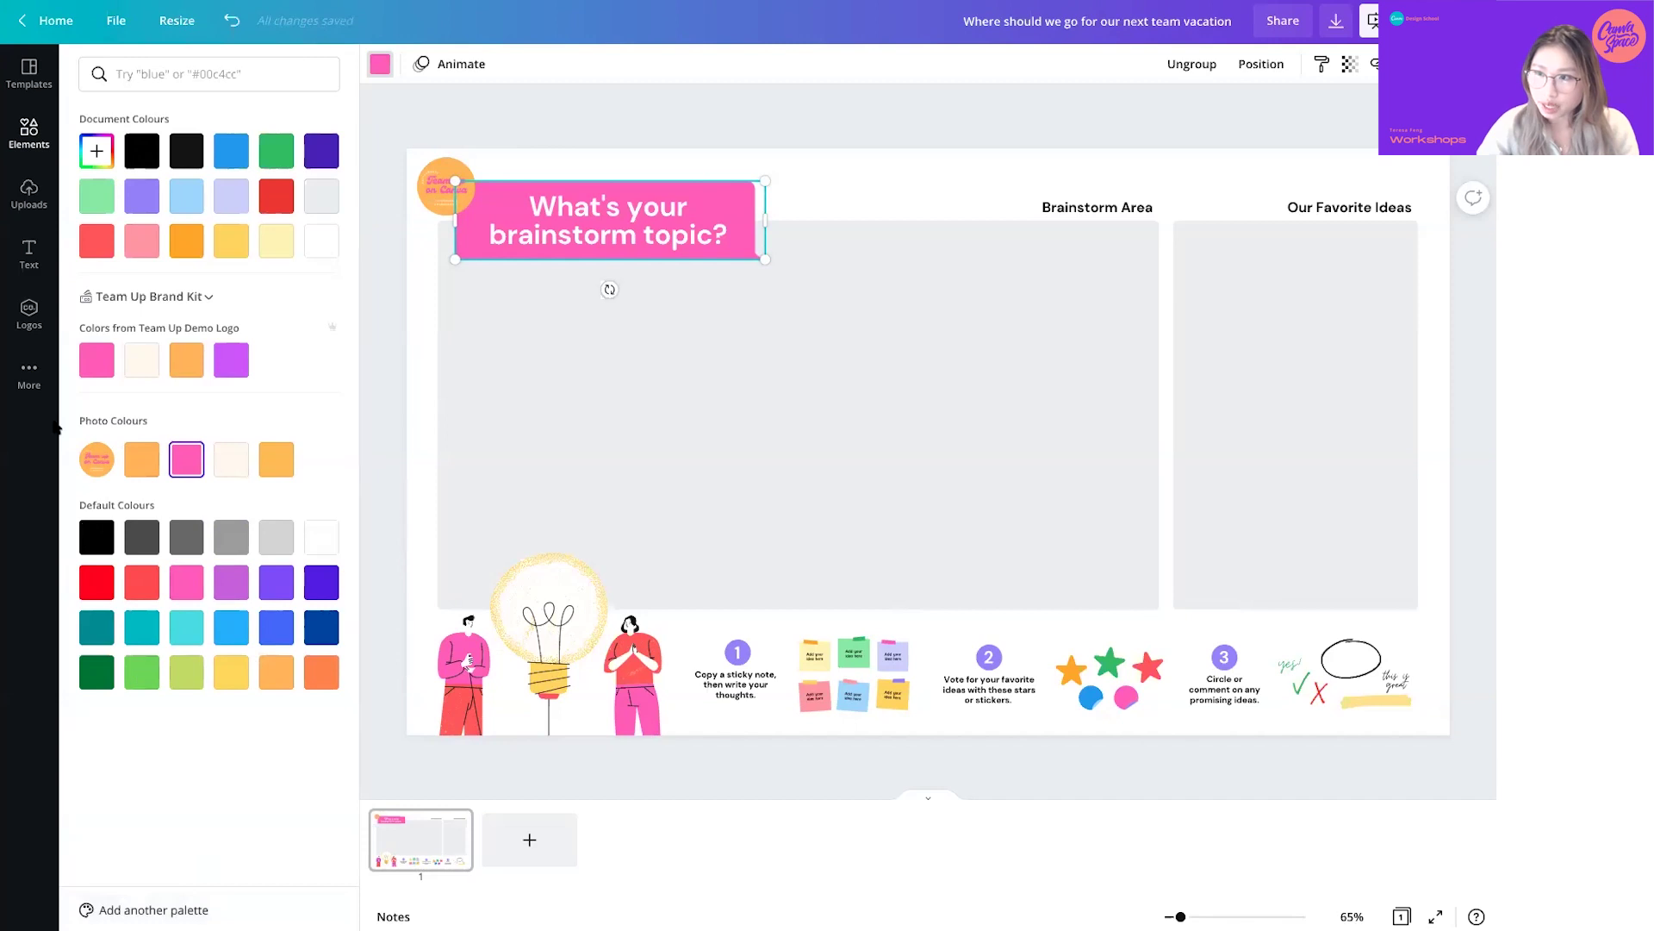
left_click(33, 390)
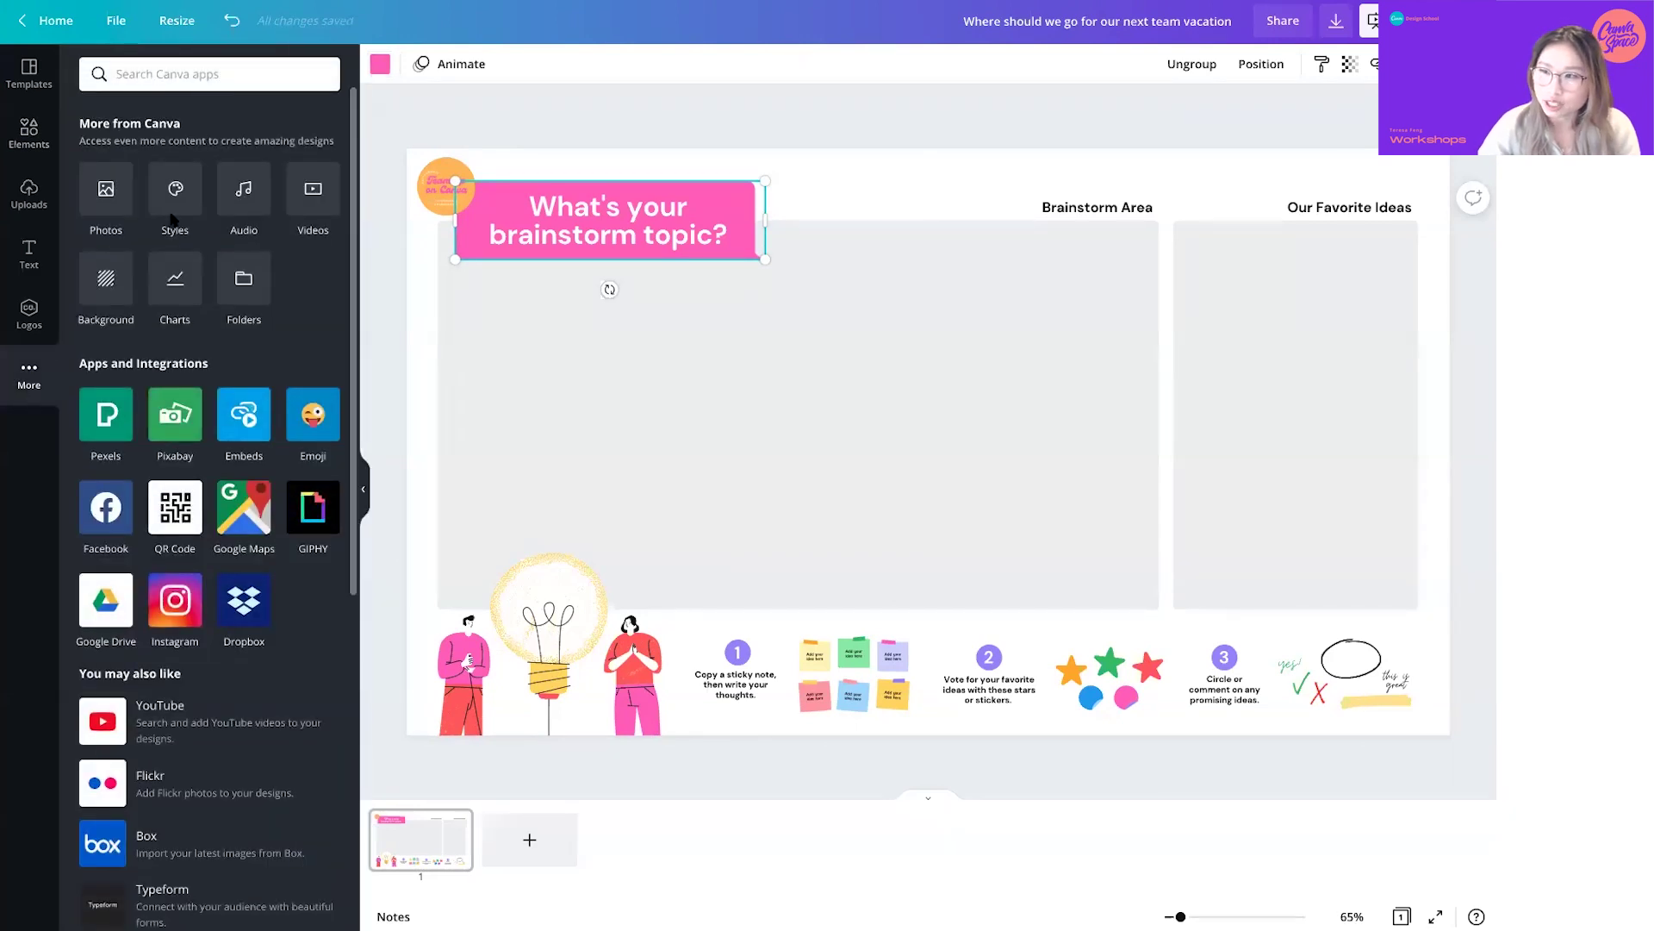
- Apply the Team Up logo palette, shuffling it to a cream background with purple panels
left_click(173, 212)
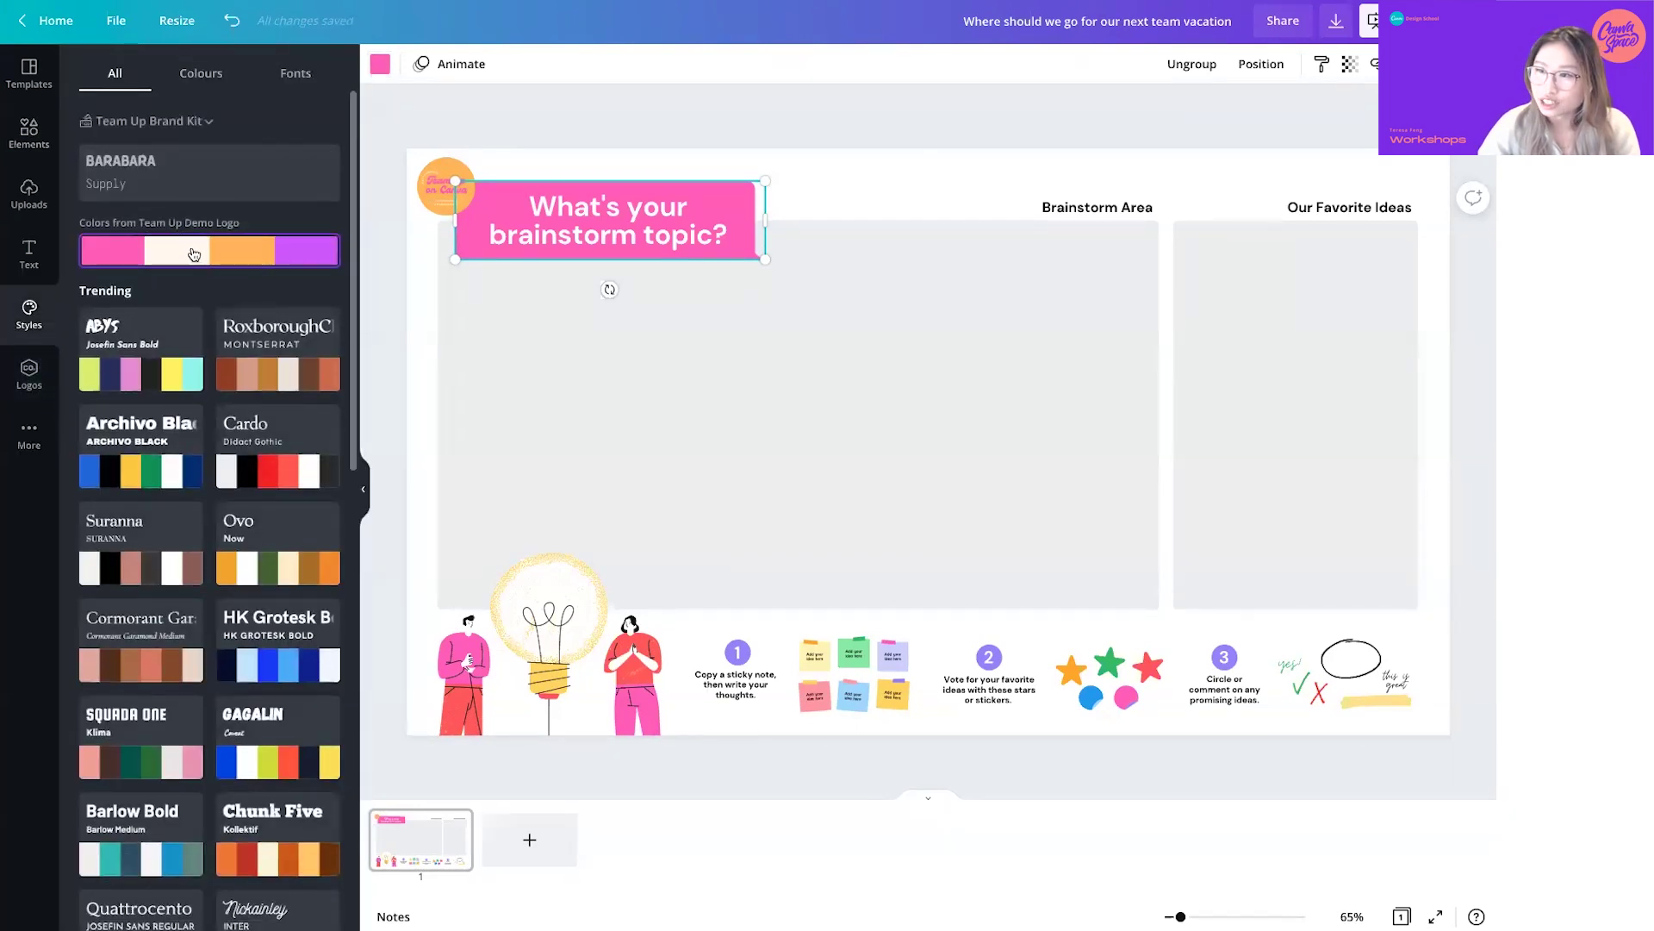
left_click(194, 253)
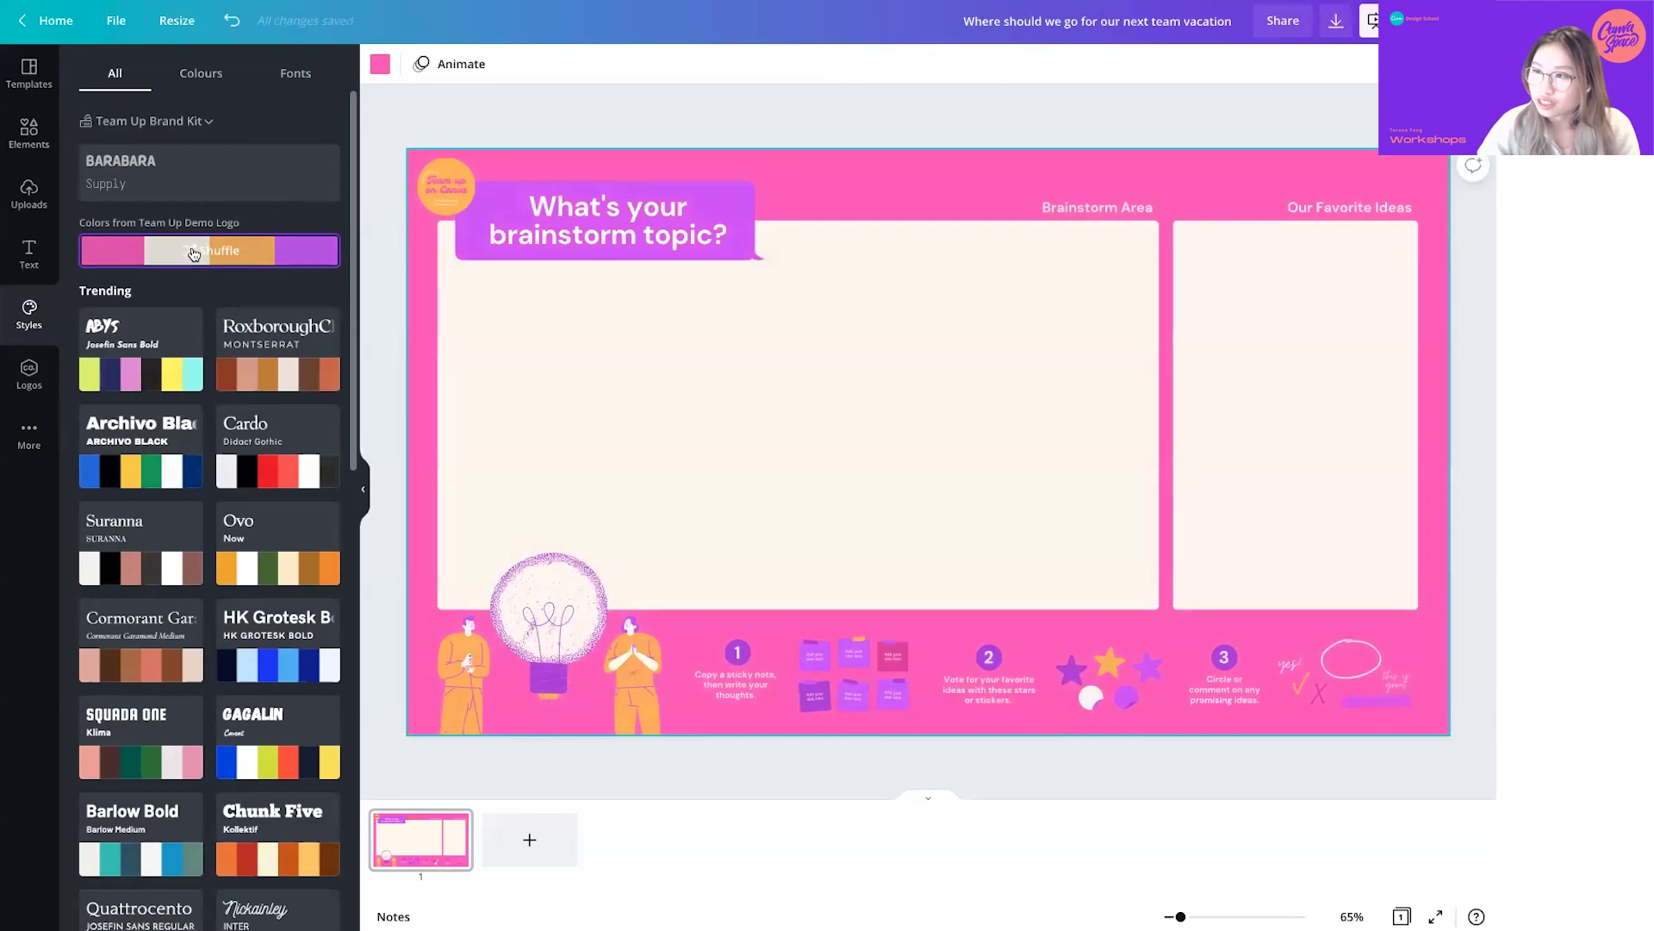
left_click(194, 254)
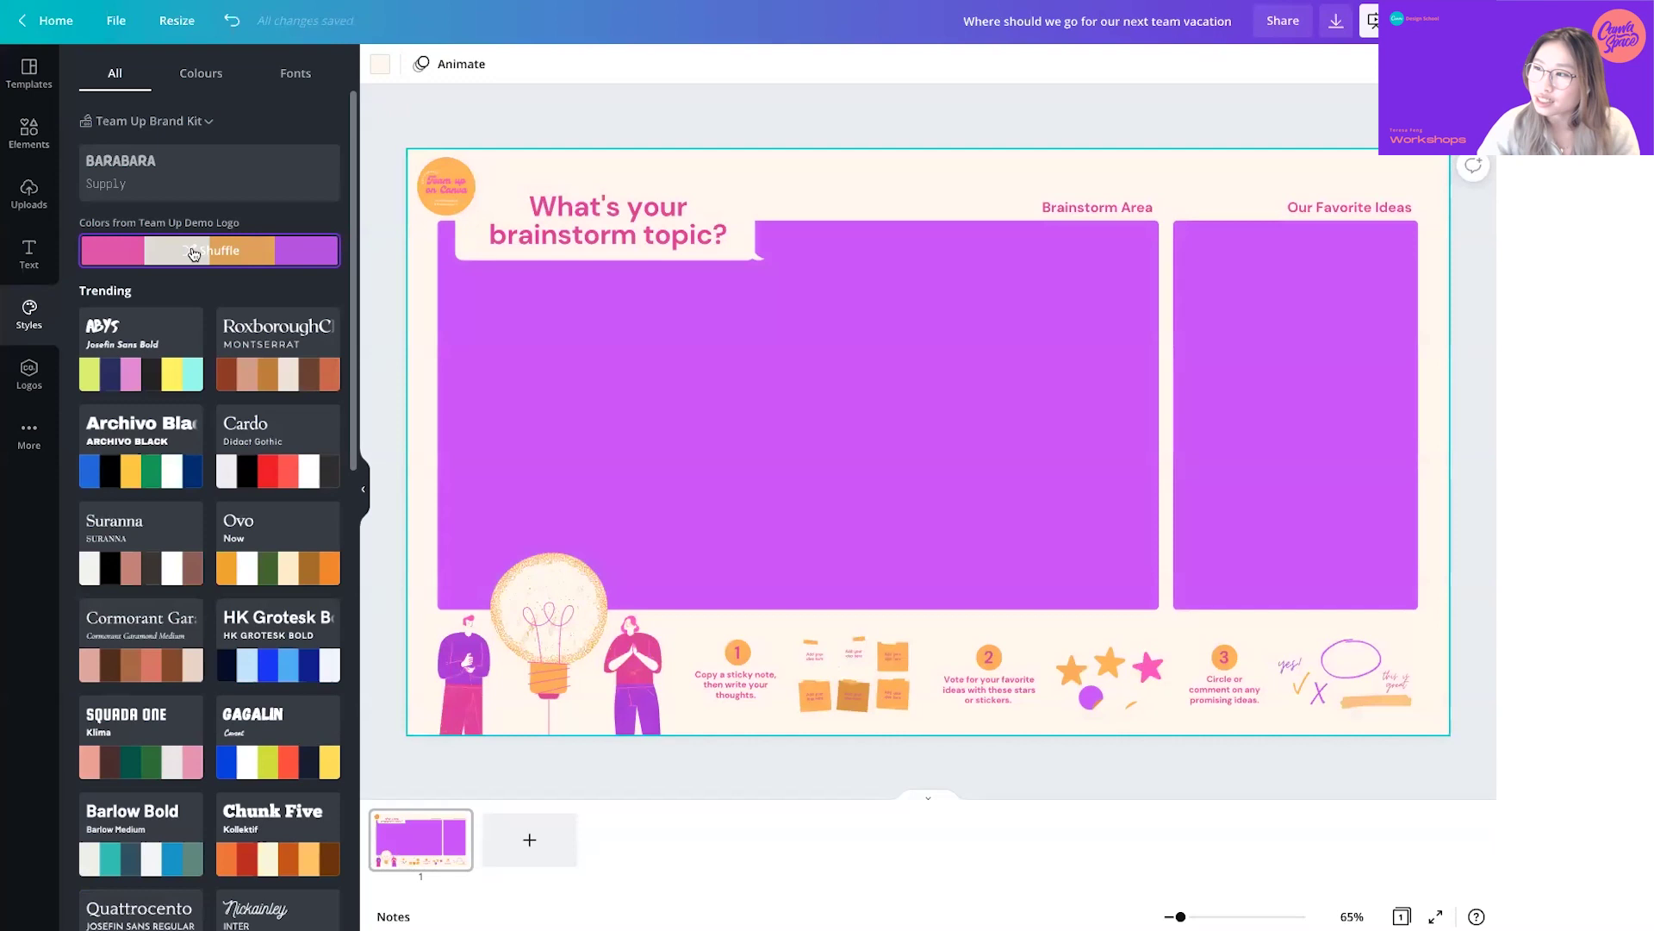
left_click(194, 254)
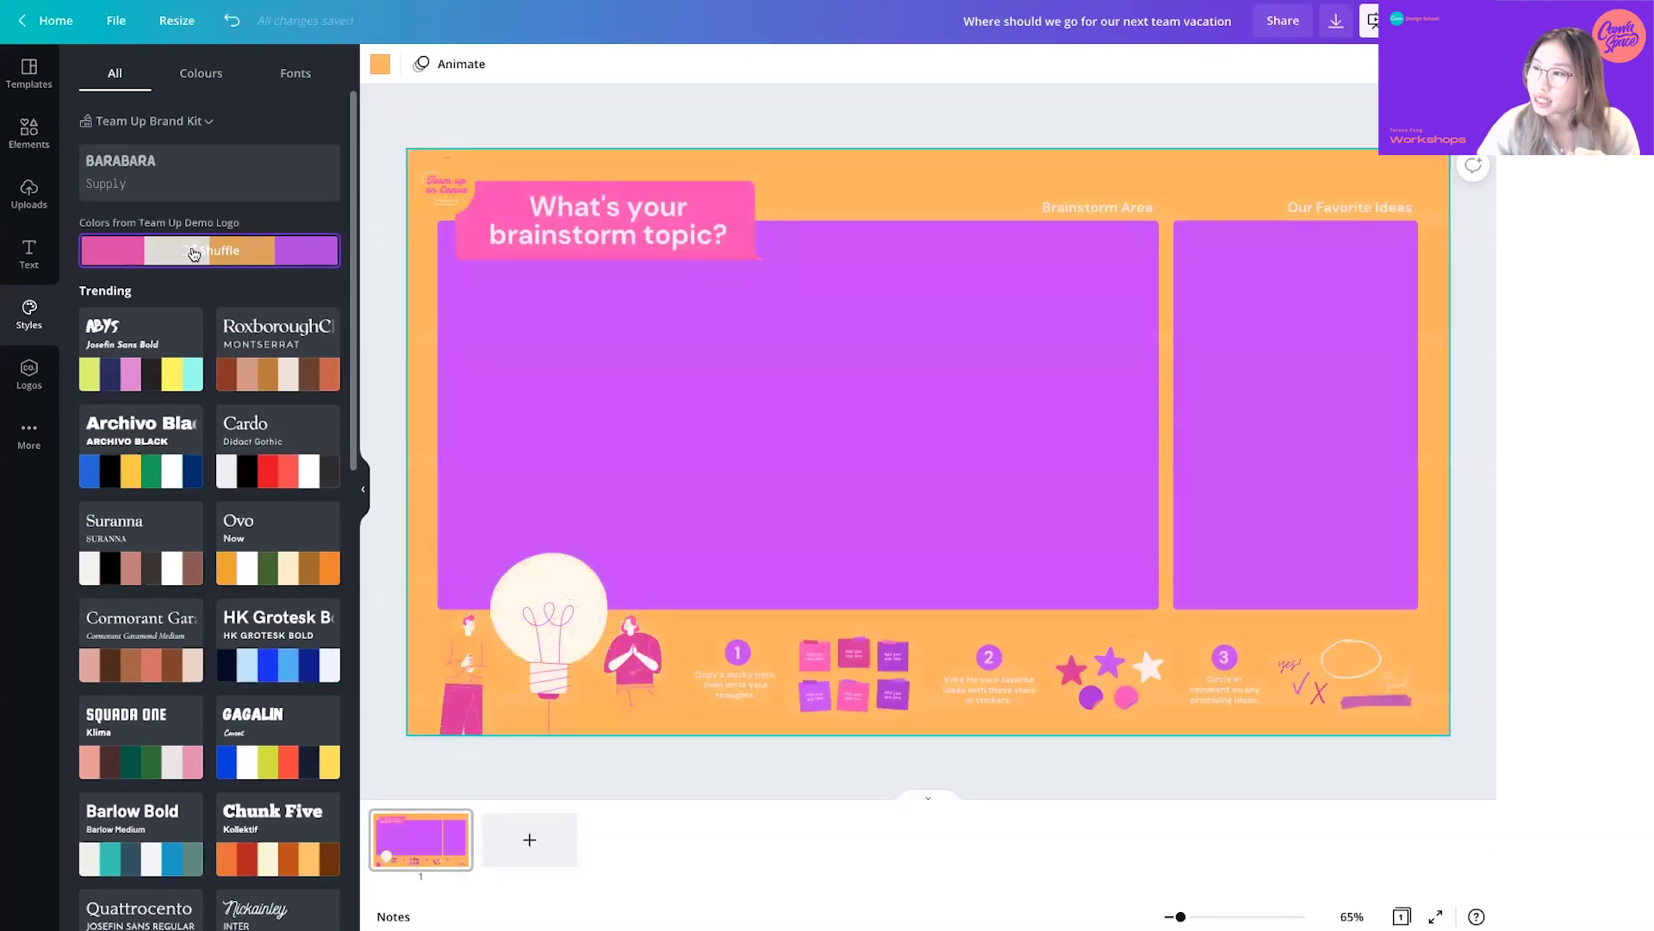
left_click(194, 253)
left_click(194, 254)
left_click(194, 253)
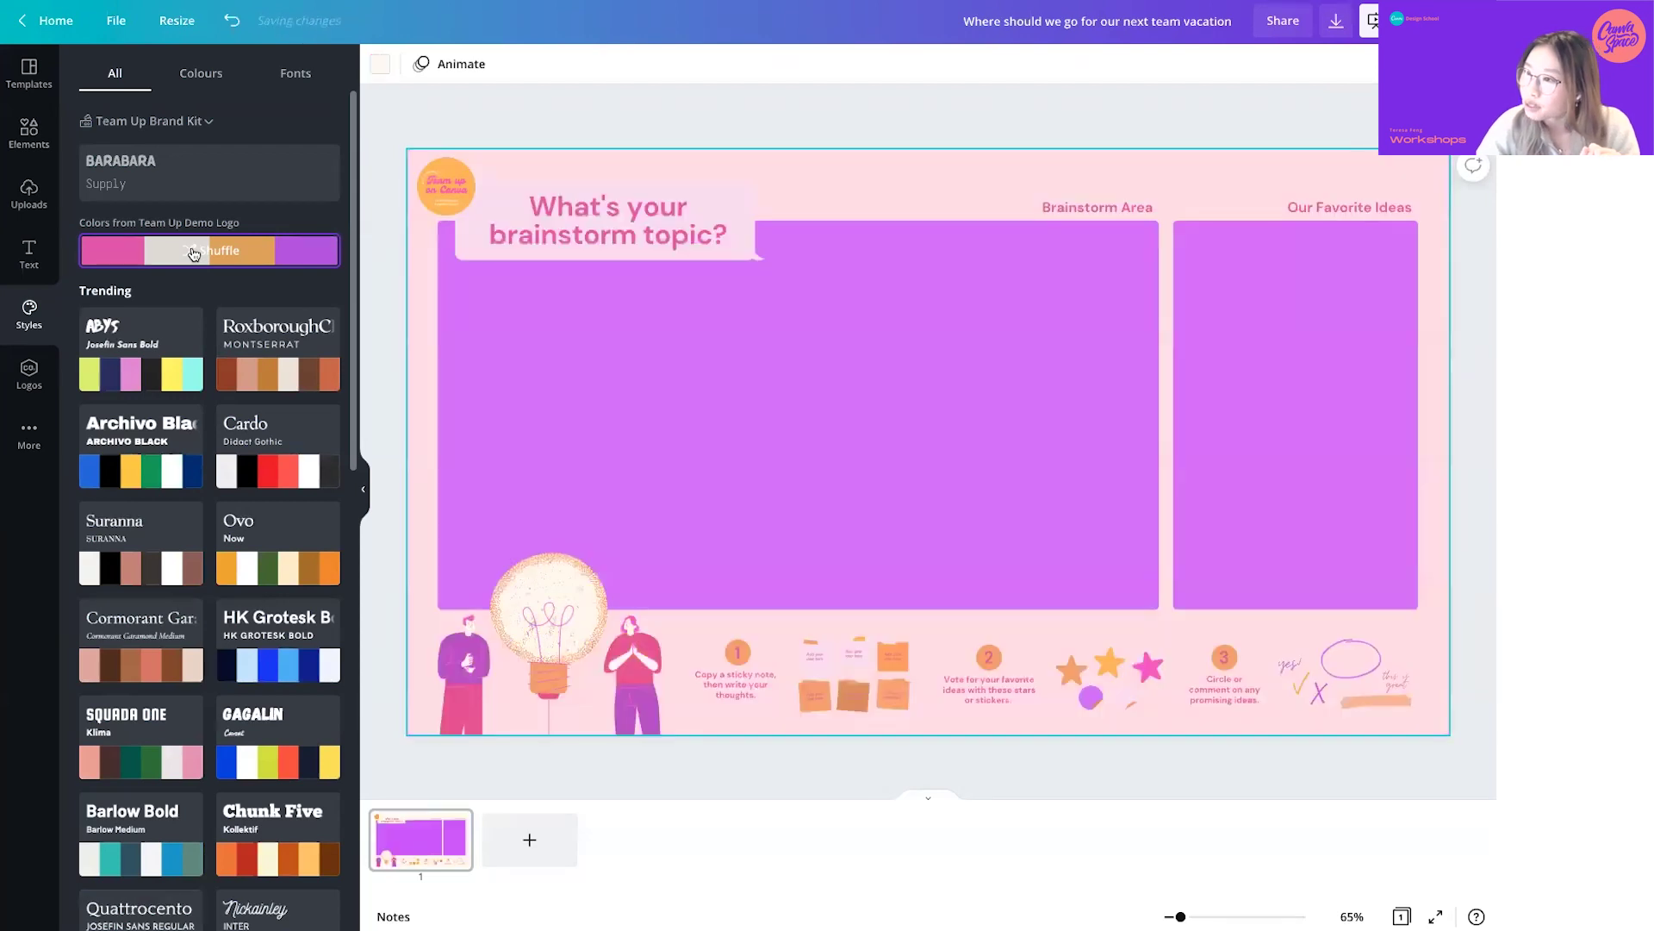
- Select both purple board panels and bring up their colour choices
left_click(780, 438)
left_click(1301, 463, "shift")
left_click(380, 65)
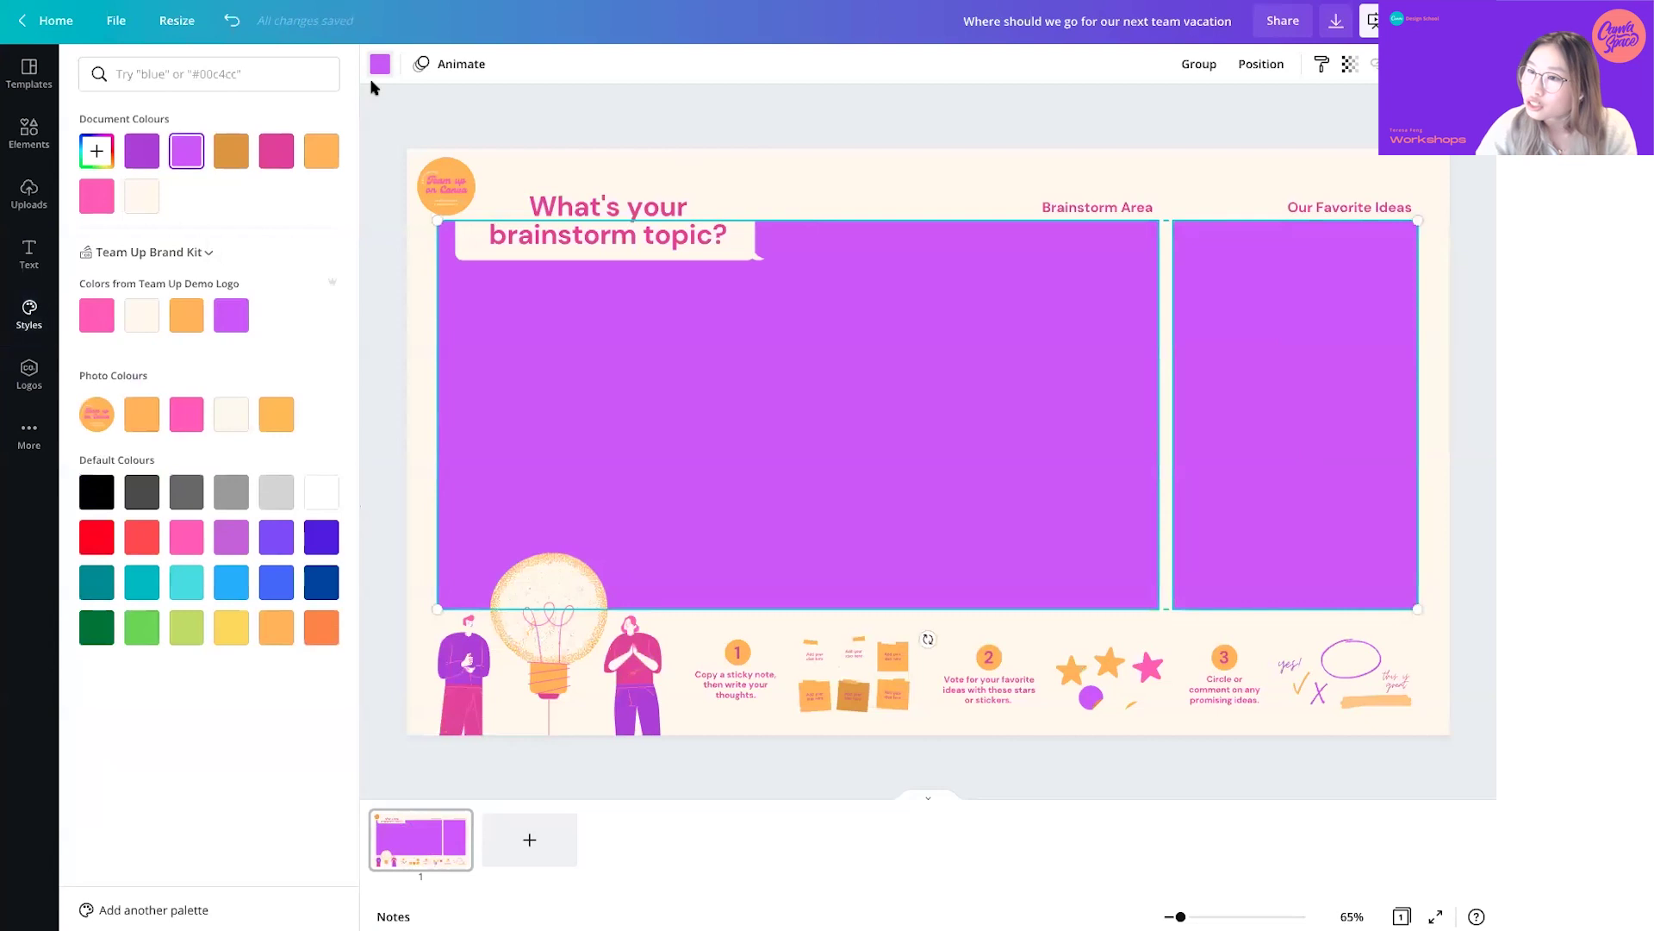
- Make both panels light grey and fill the brainstorm-topic heading background purple
left_click(287, 492)
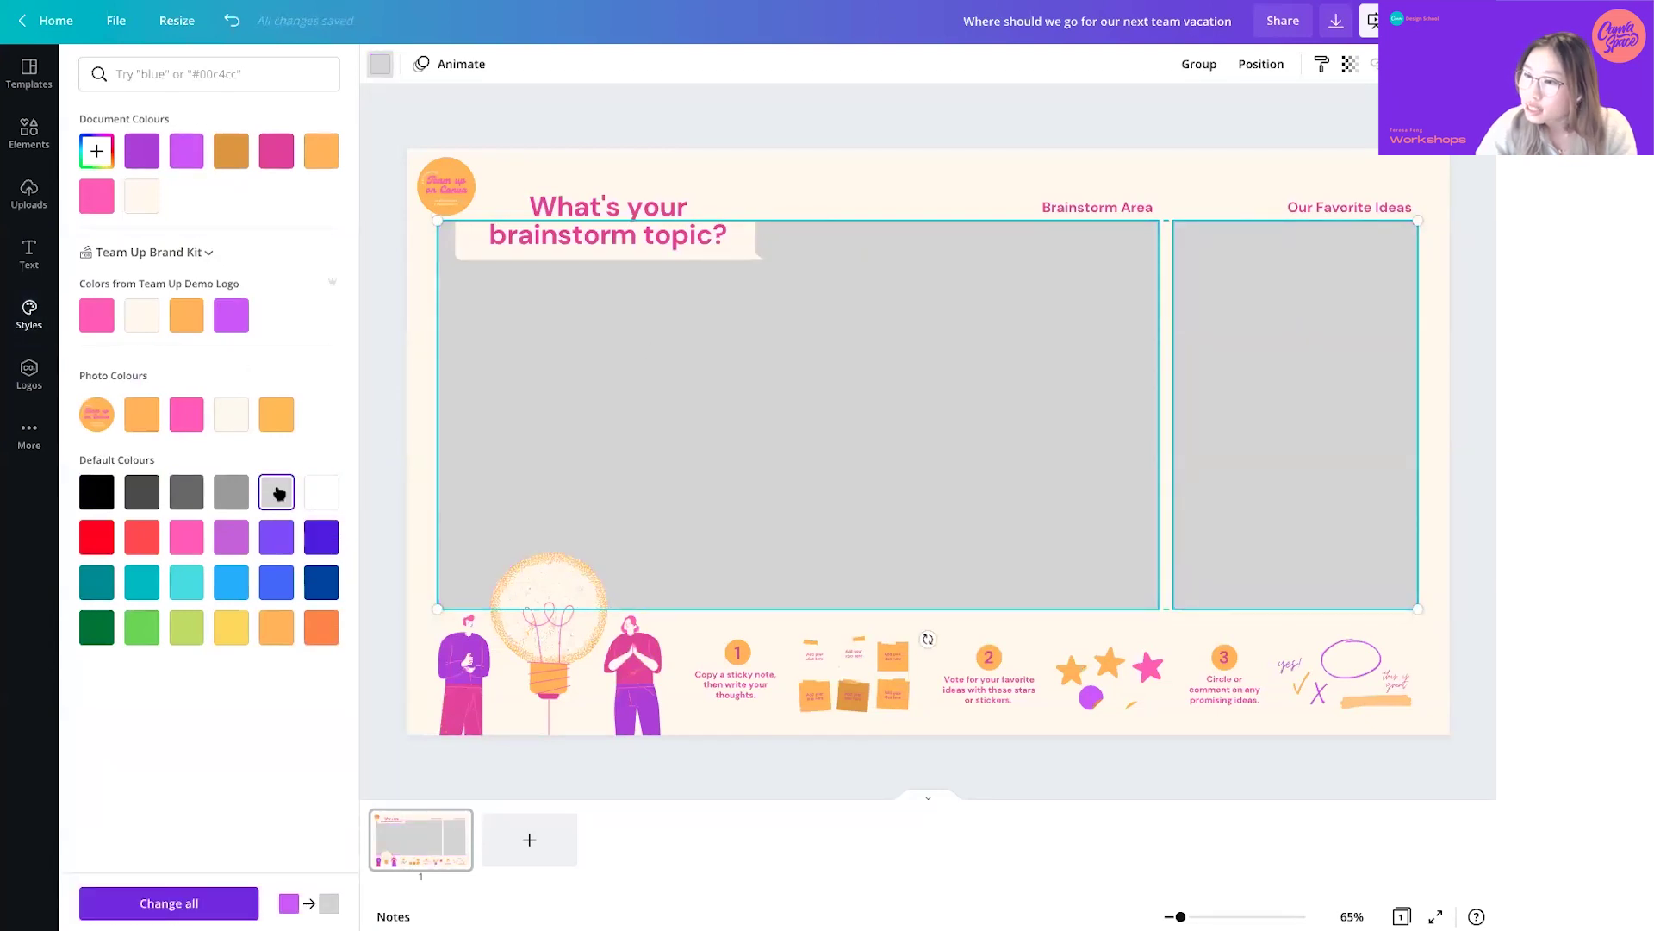
left_click(638, 227)
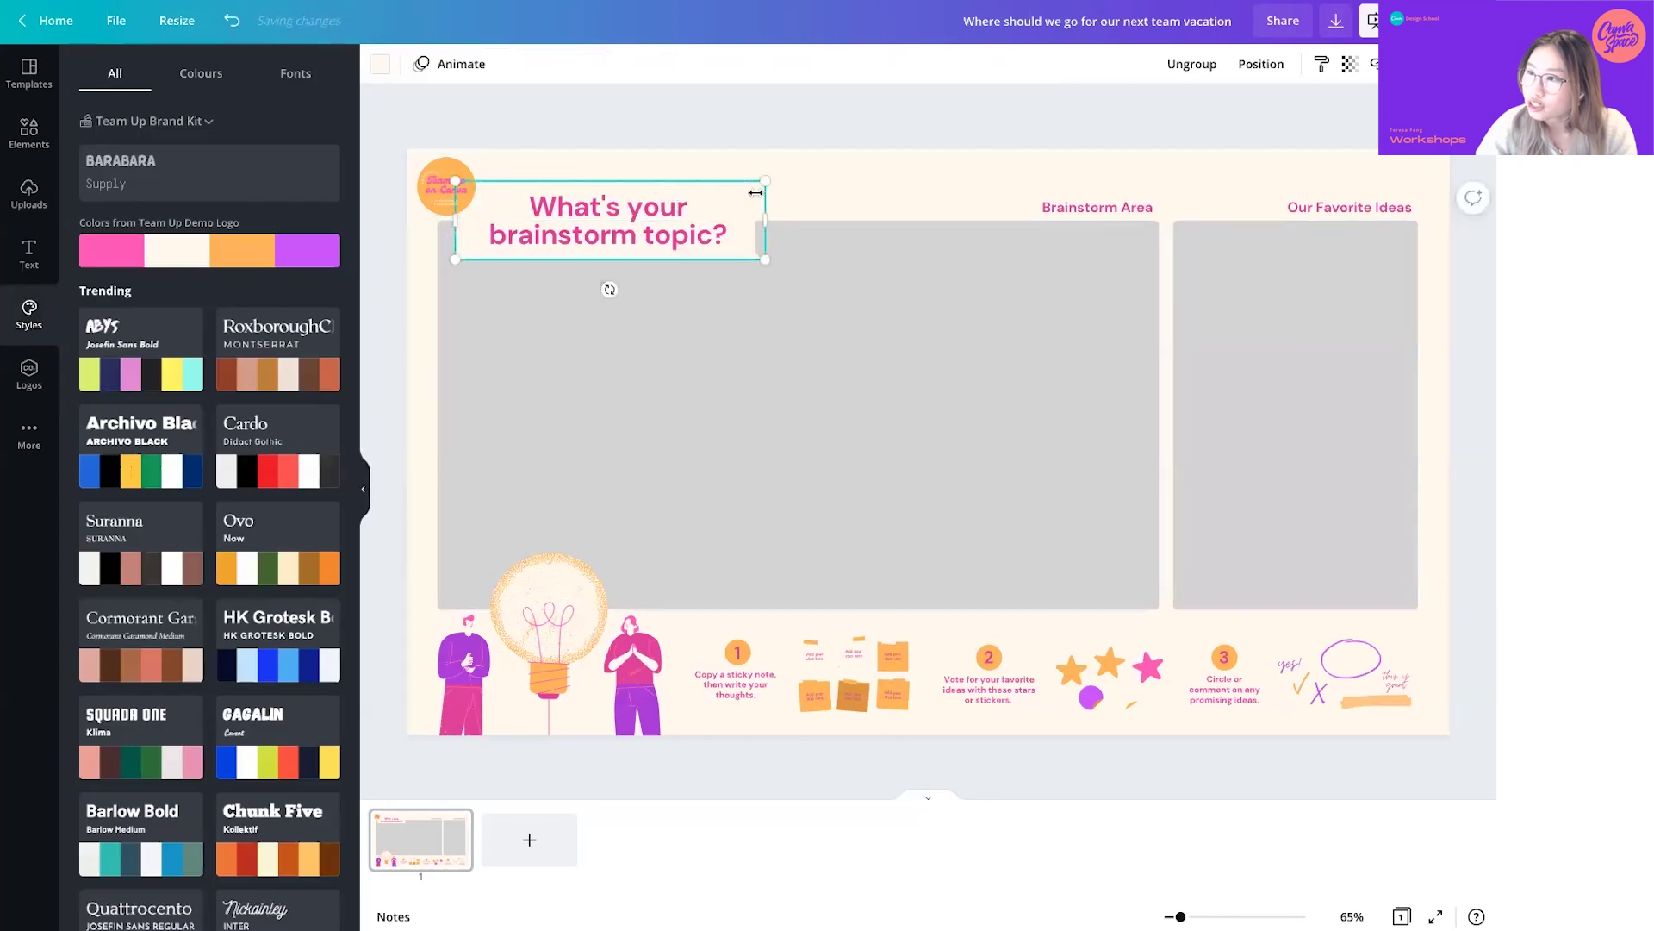
left_click(382, 68)
left_click(142, 151)
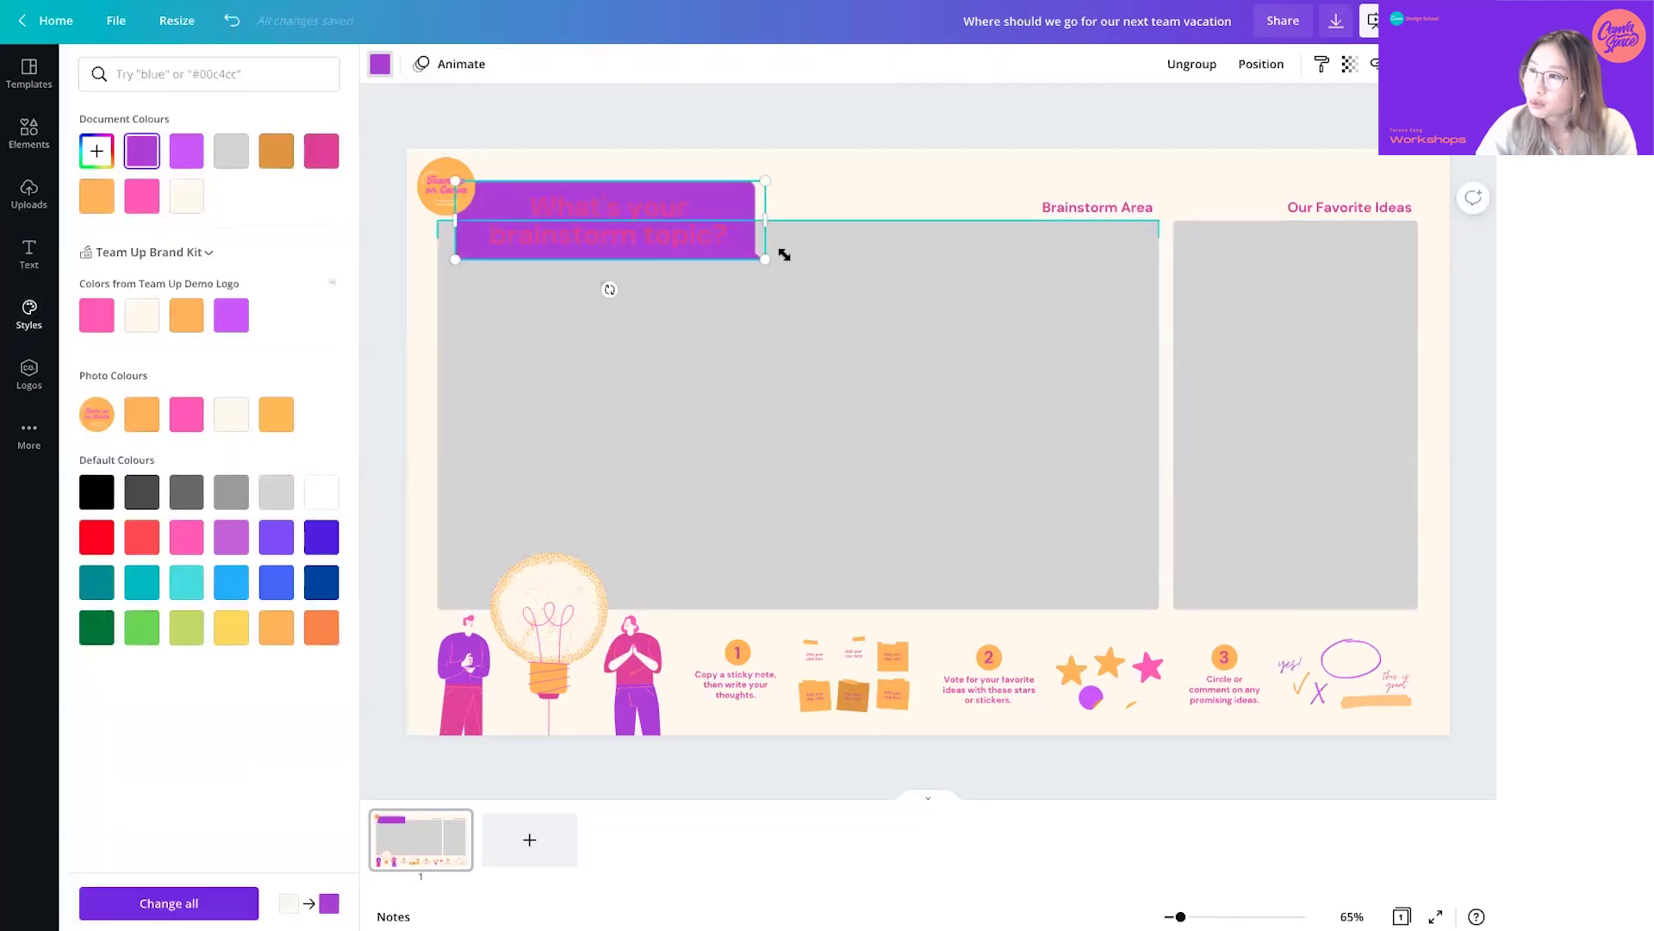
- Set the brainstorm-topic heading text colour to cream
left_click(536, 191)
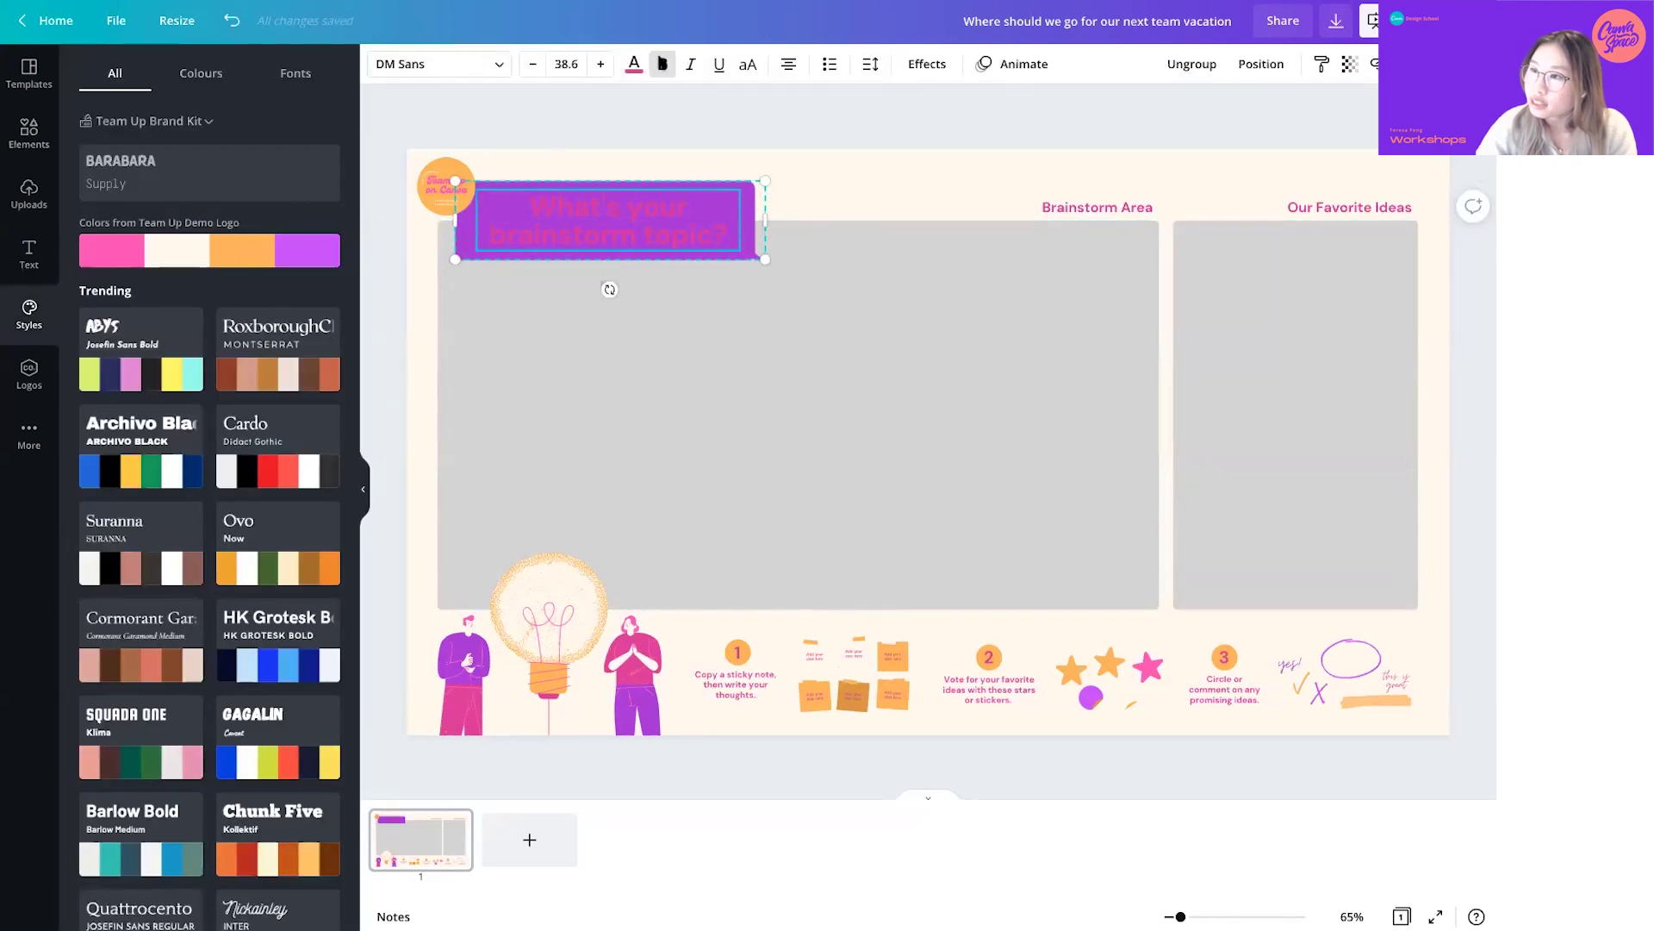
left_click(634, 66)
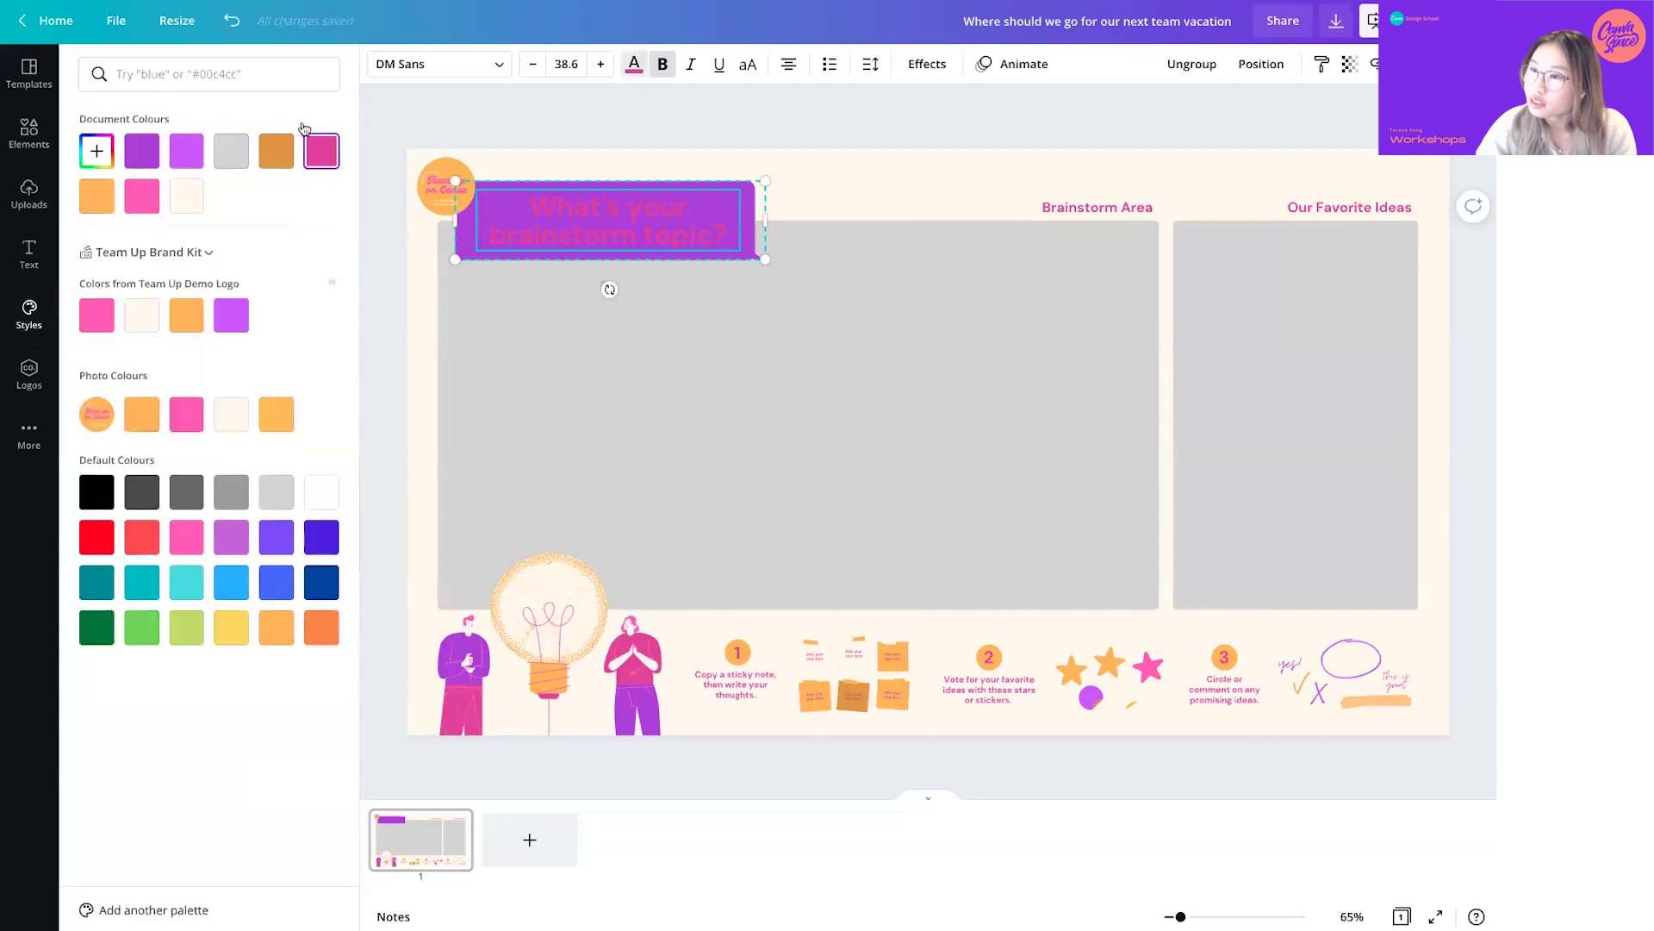
left_click(186, 196)
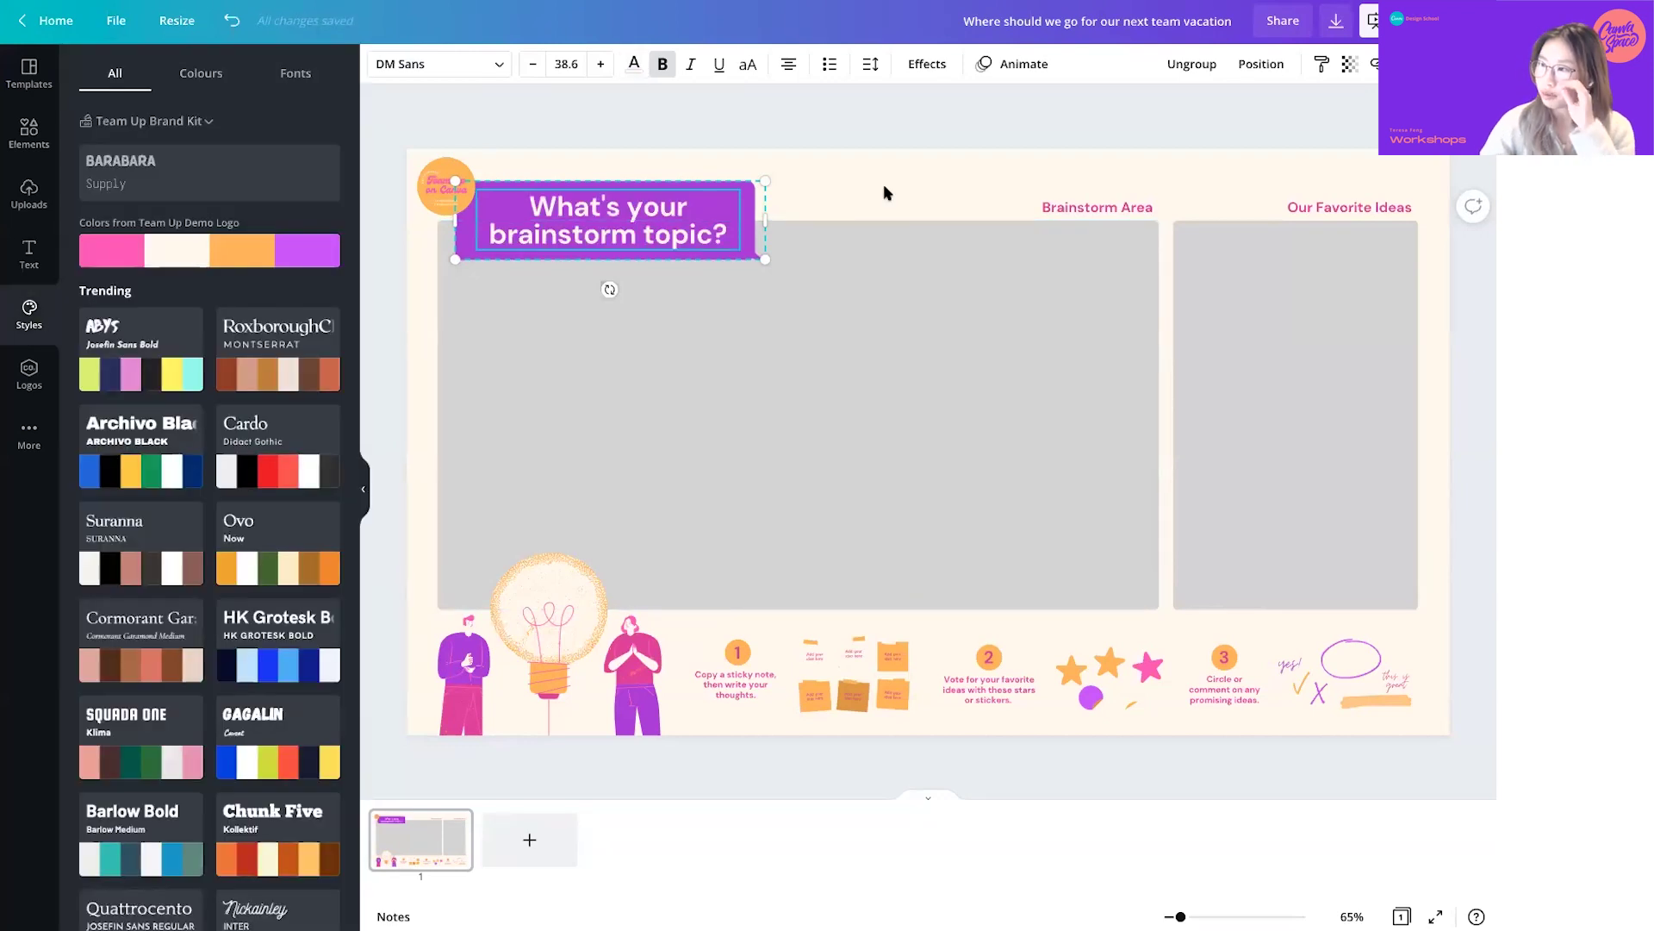
left_click(885, 192)
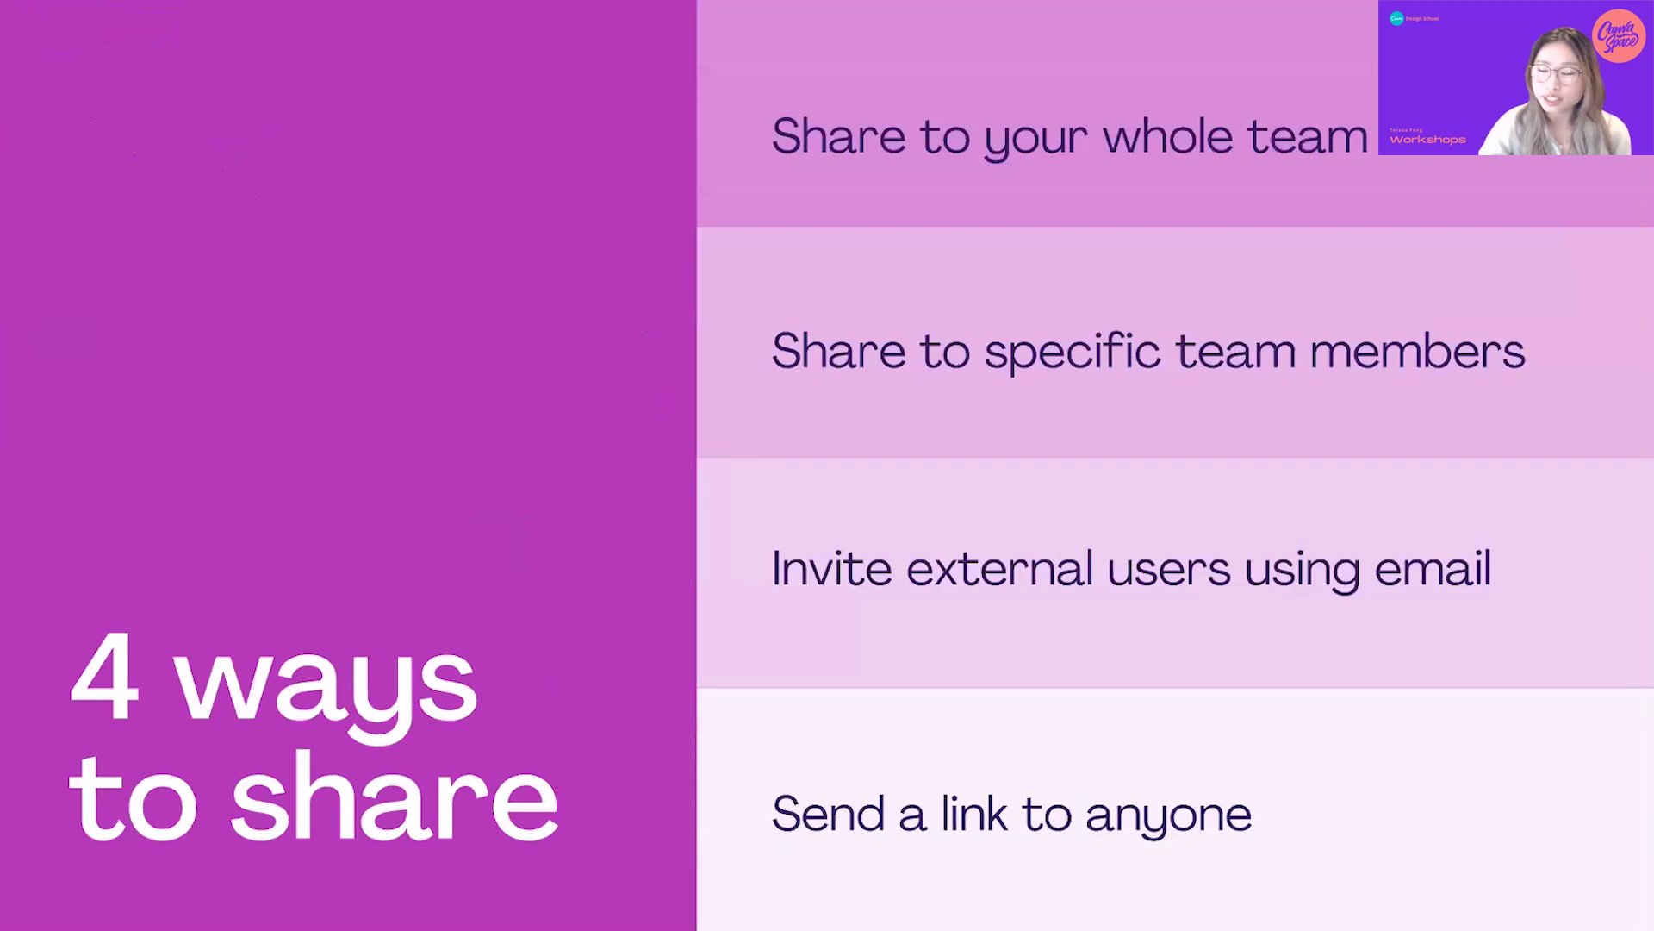
- Advance to the live demo slide about inviting team members to the design
key("Right")
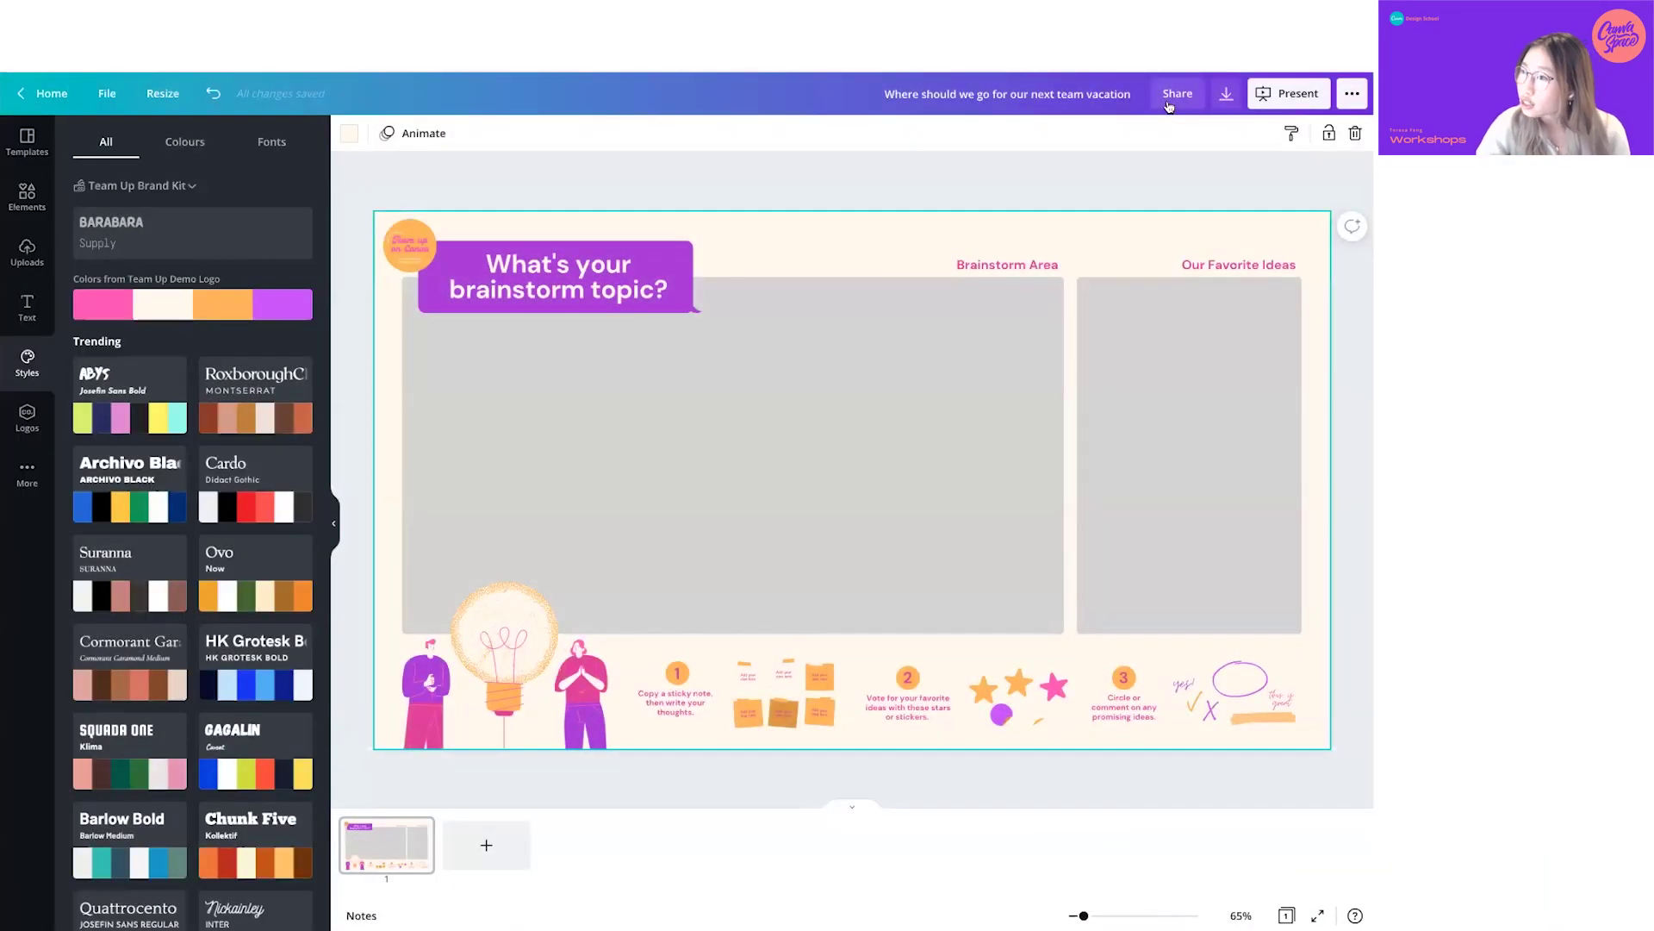
- Copy the brainstorm design's edit link, leaving the team permission unchanged
left_click(1174, 94)
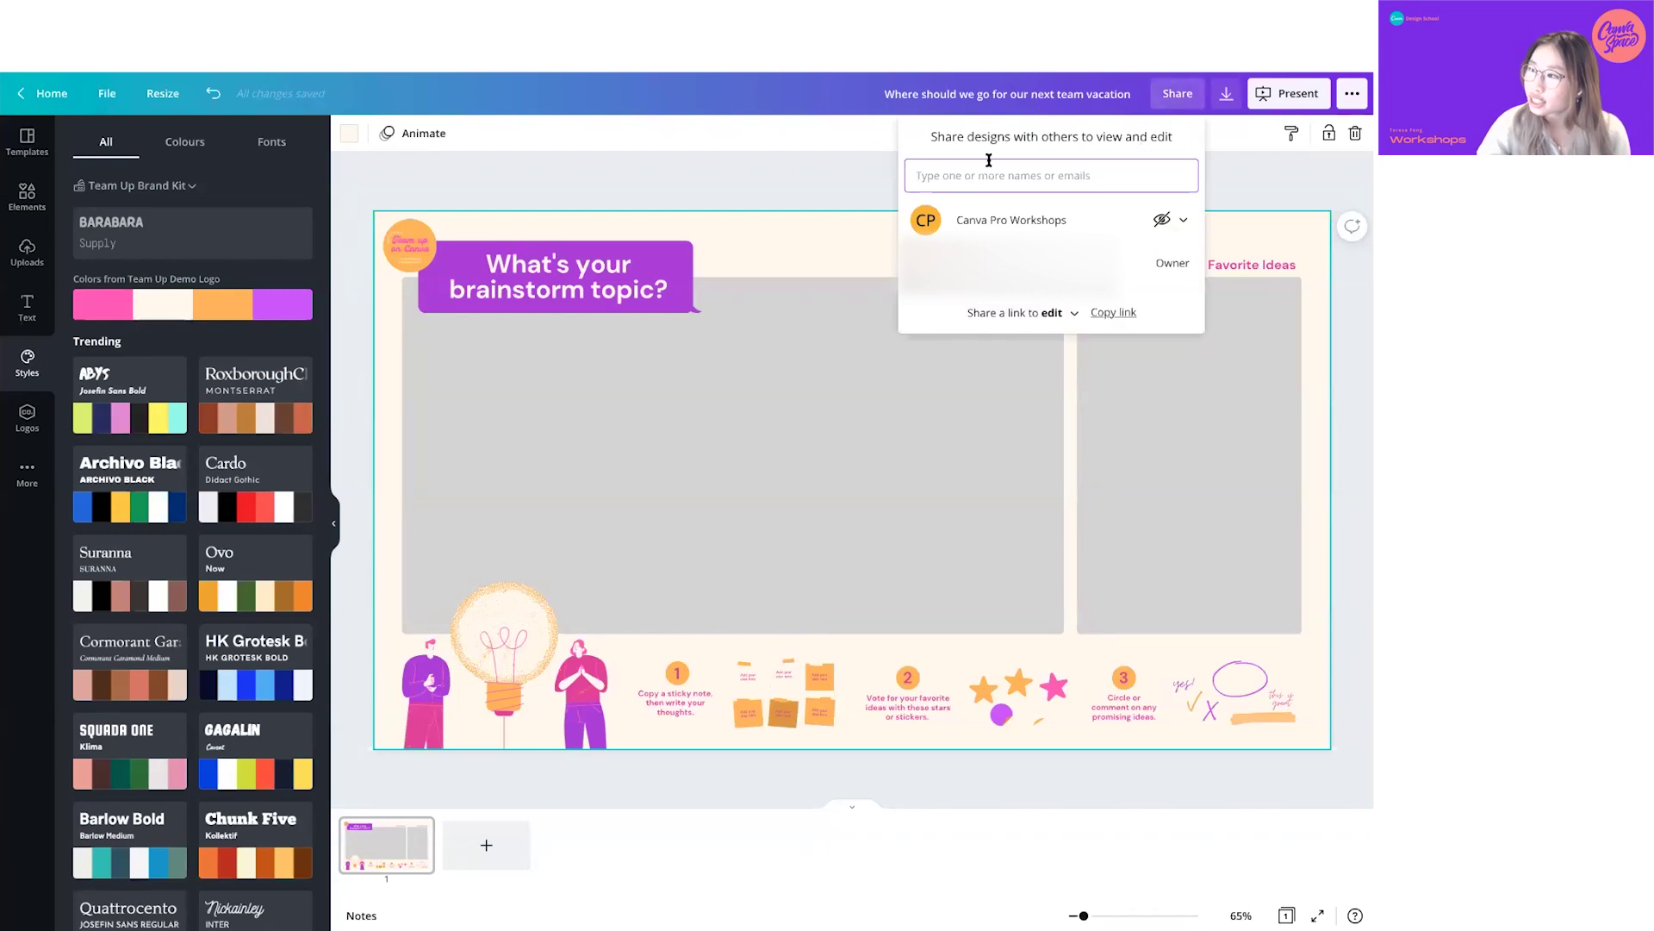
left_click(1181, 222)
left_click(1183, 228)
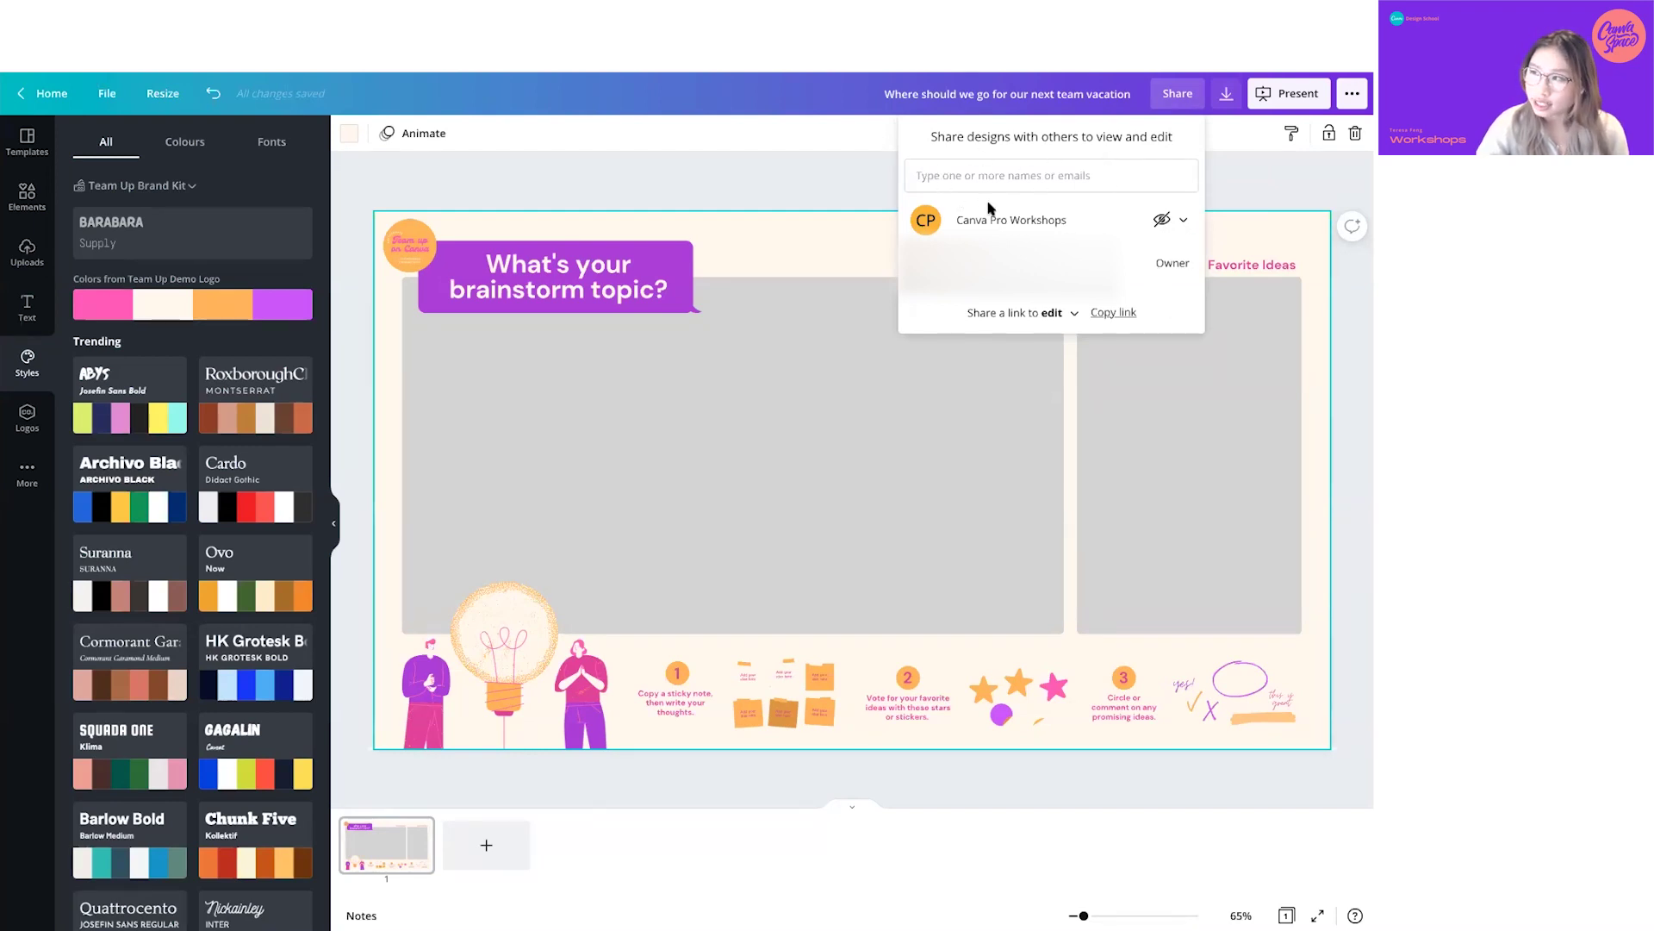
left_click(1104, 315)
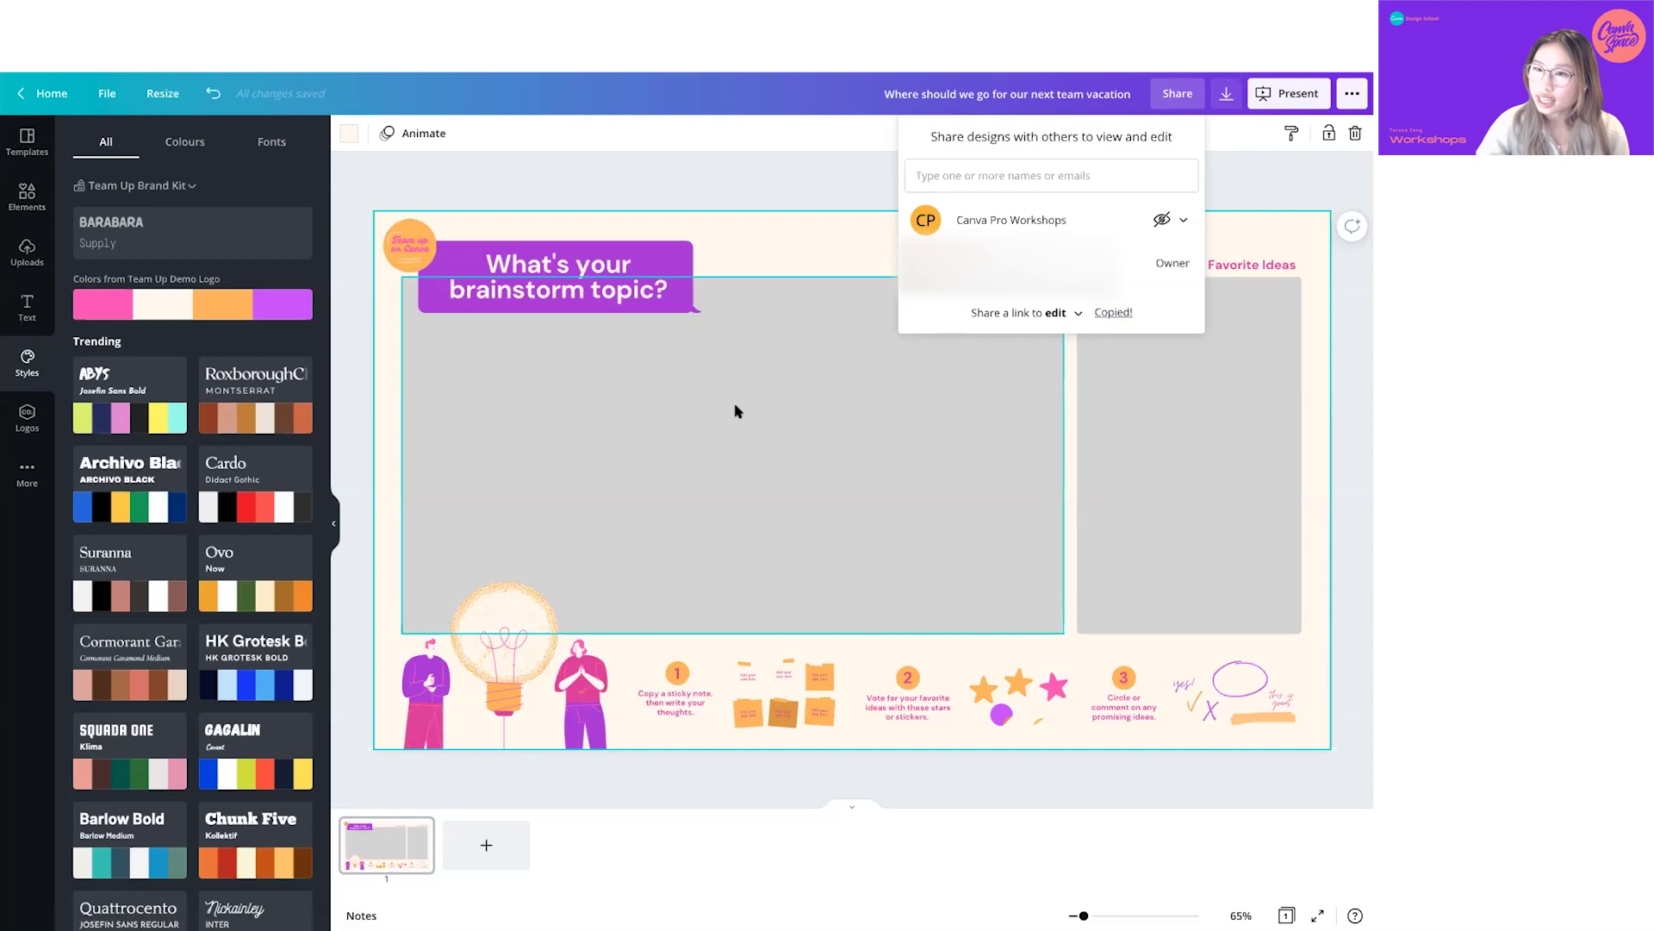
left_click(801, 258)
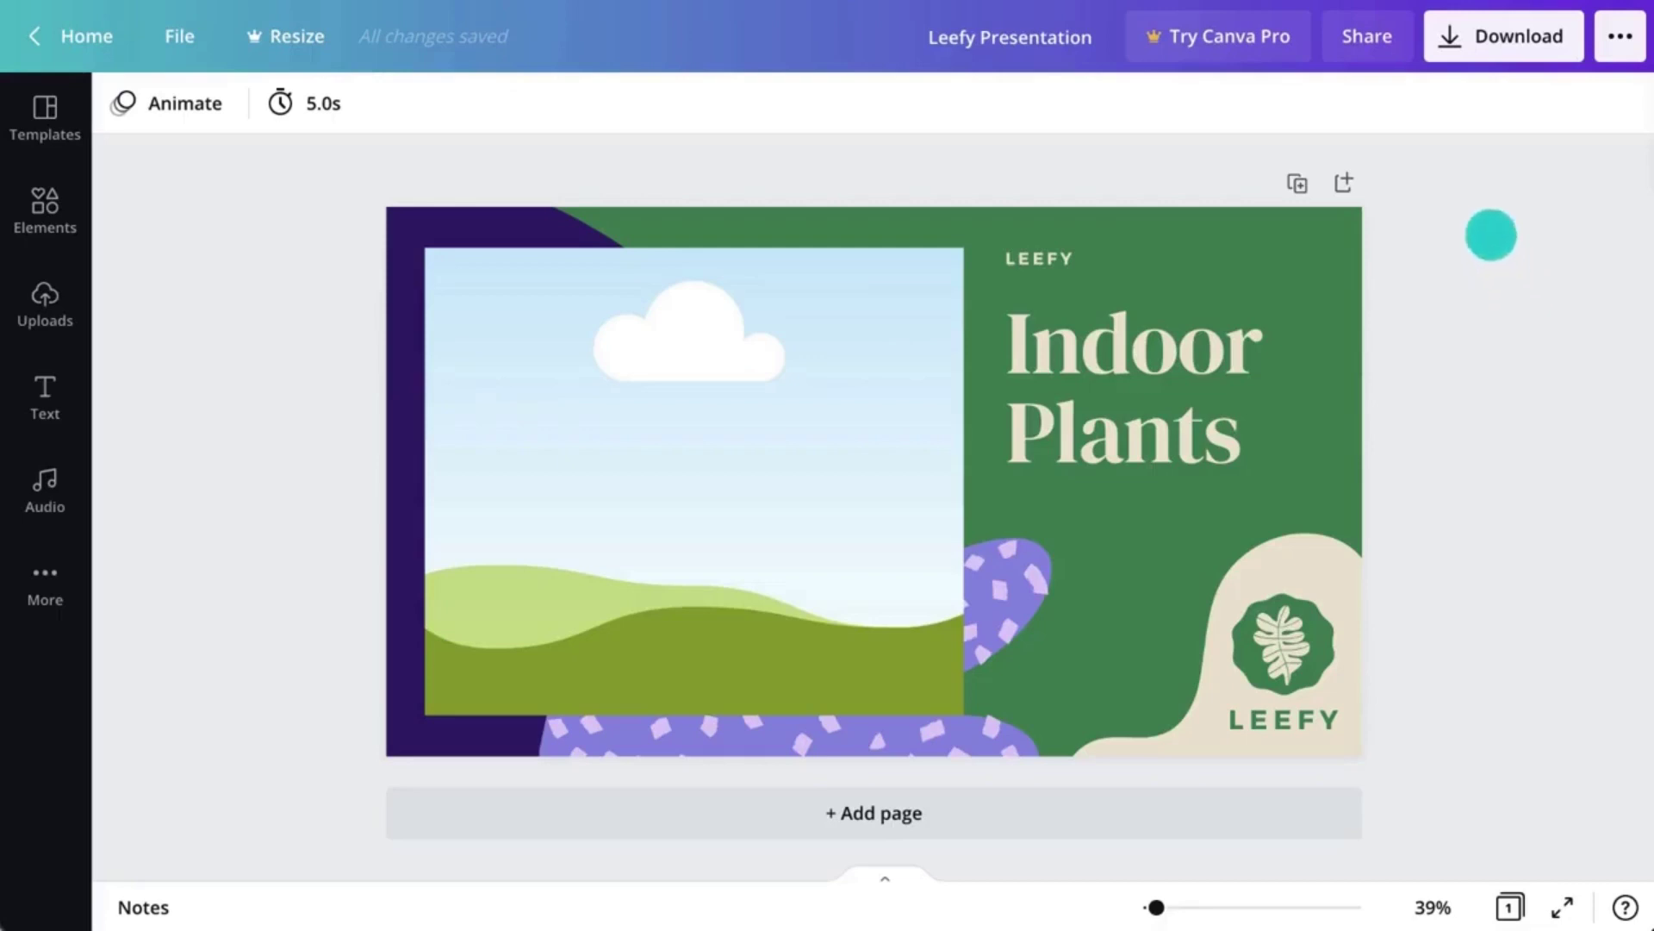
- Invite the designer collaborator by e-mail with Can edit access and turn on edit-link sharing
left_click(1396, 35)
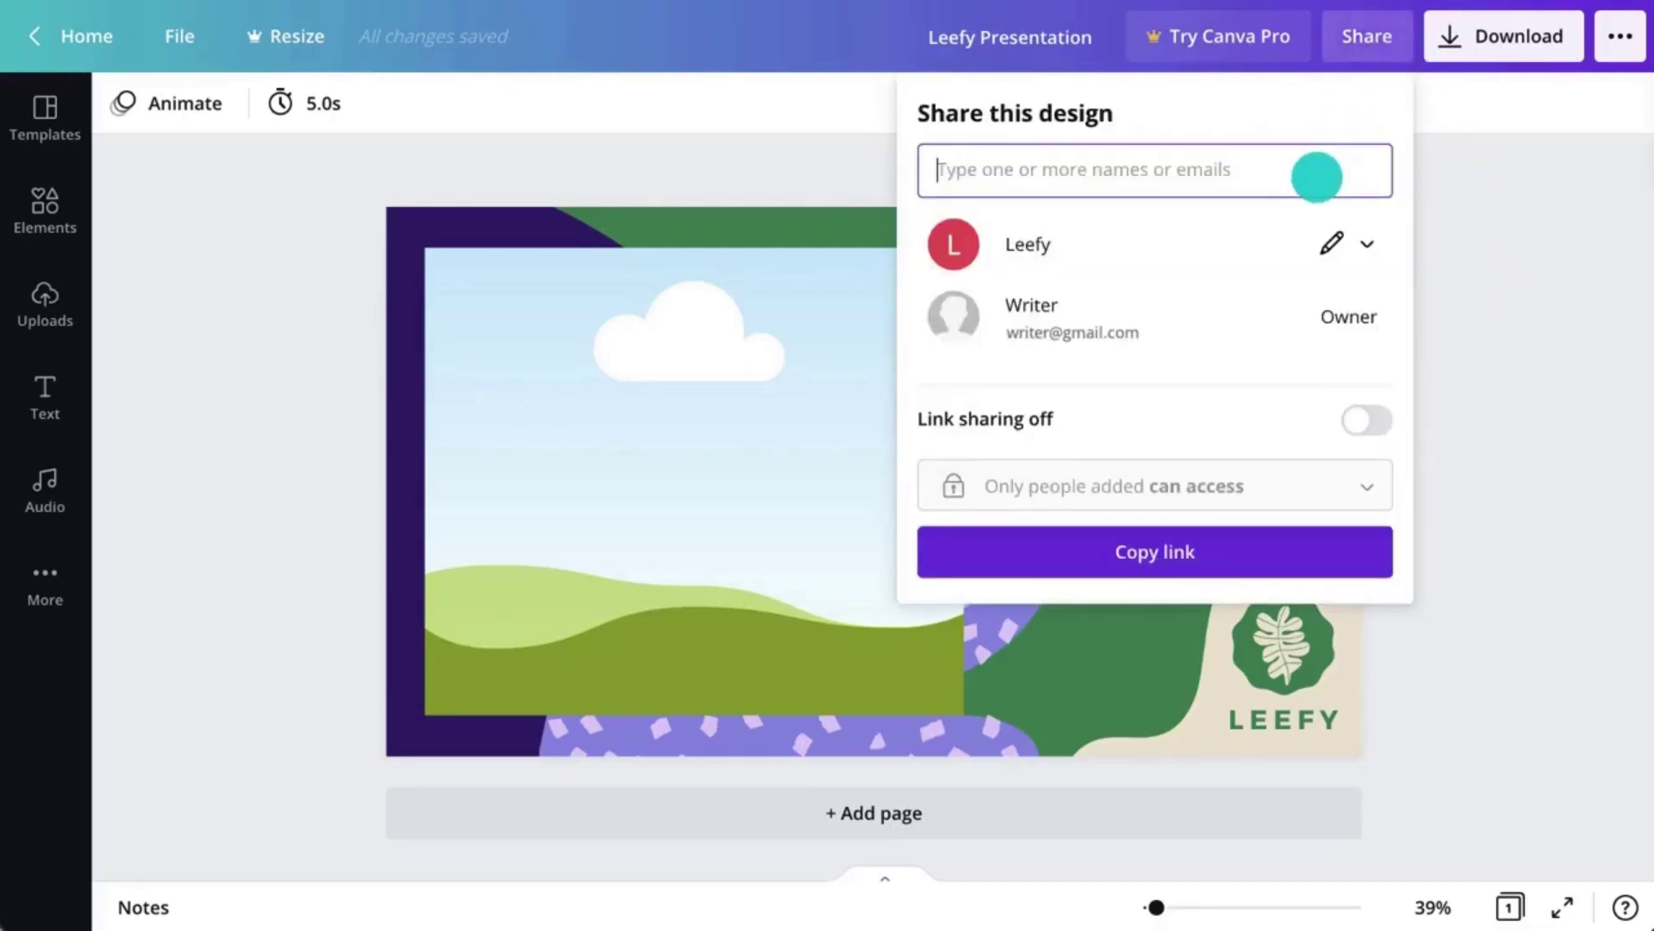
left_click(1317, 177)
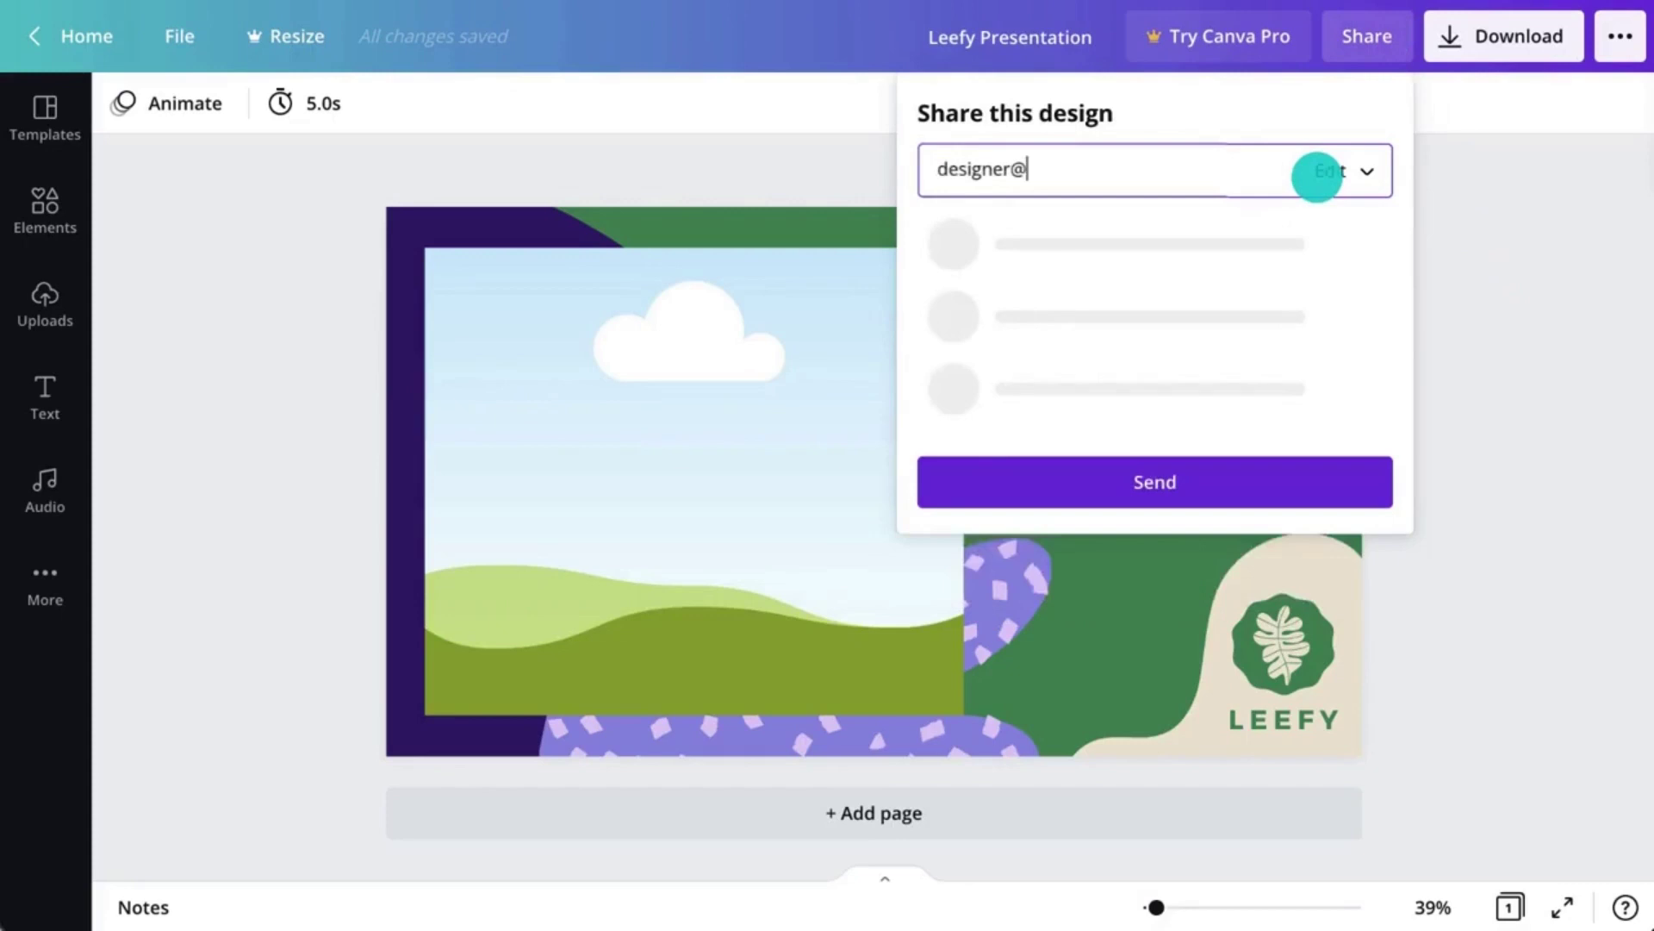
left_click(1367, 214)
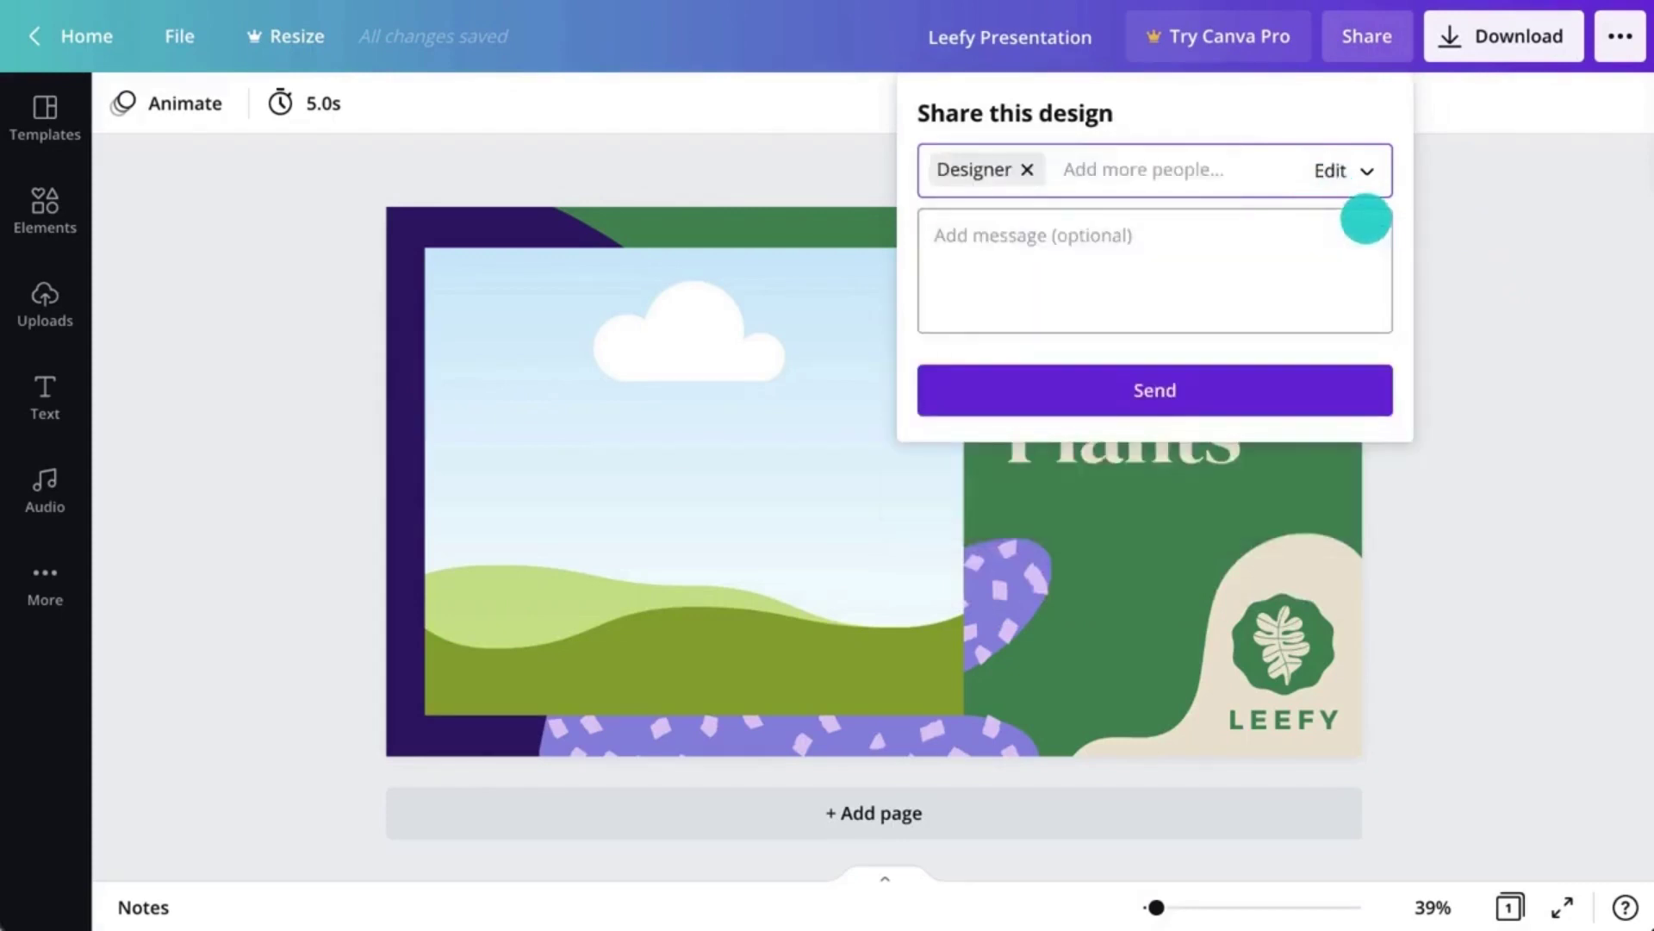
left_click(1370, 184)
left_click(1371, 183)
left_click(1348, 406)
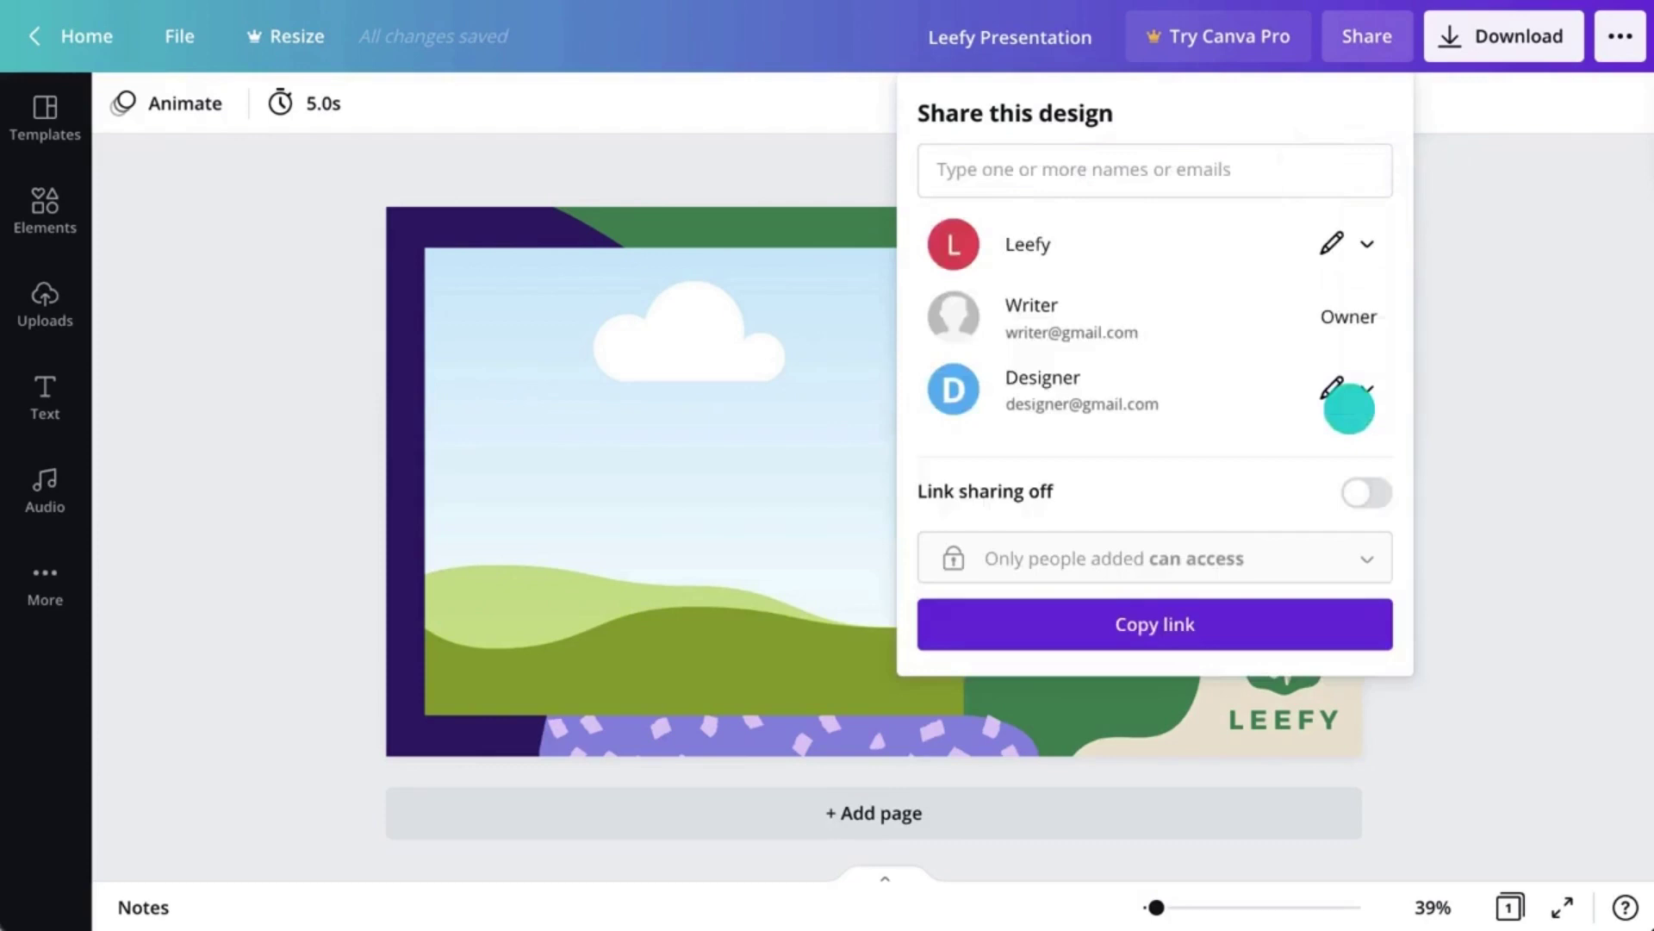
left_click(1354, 490)
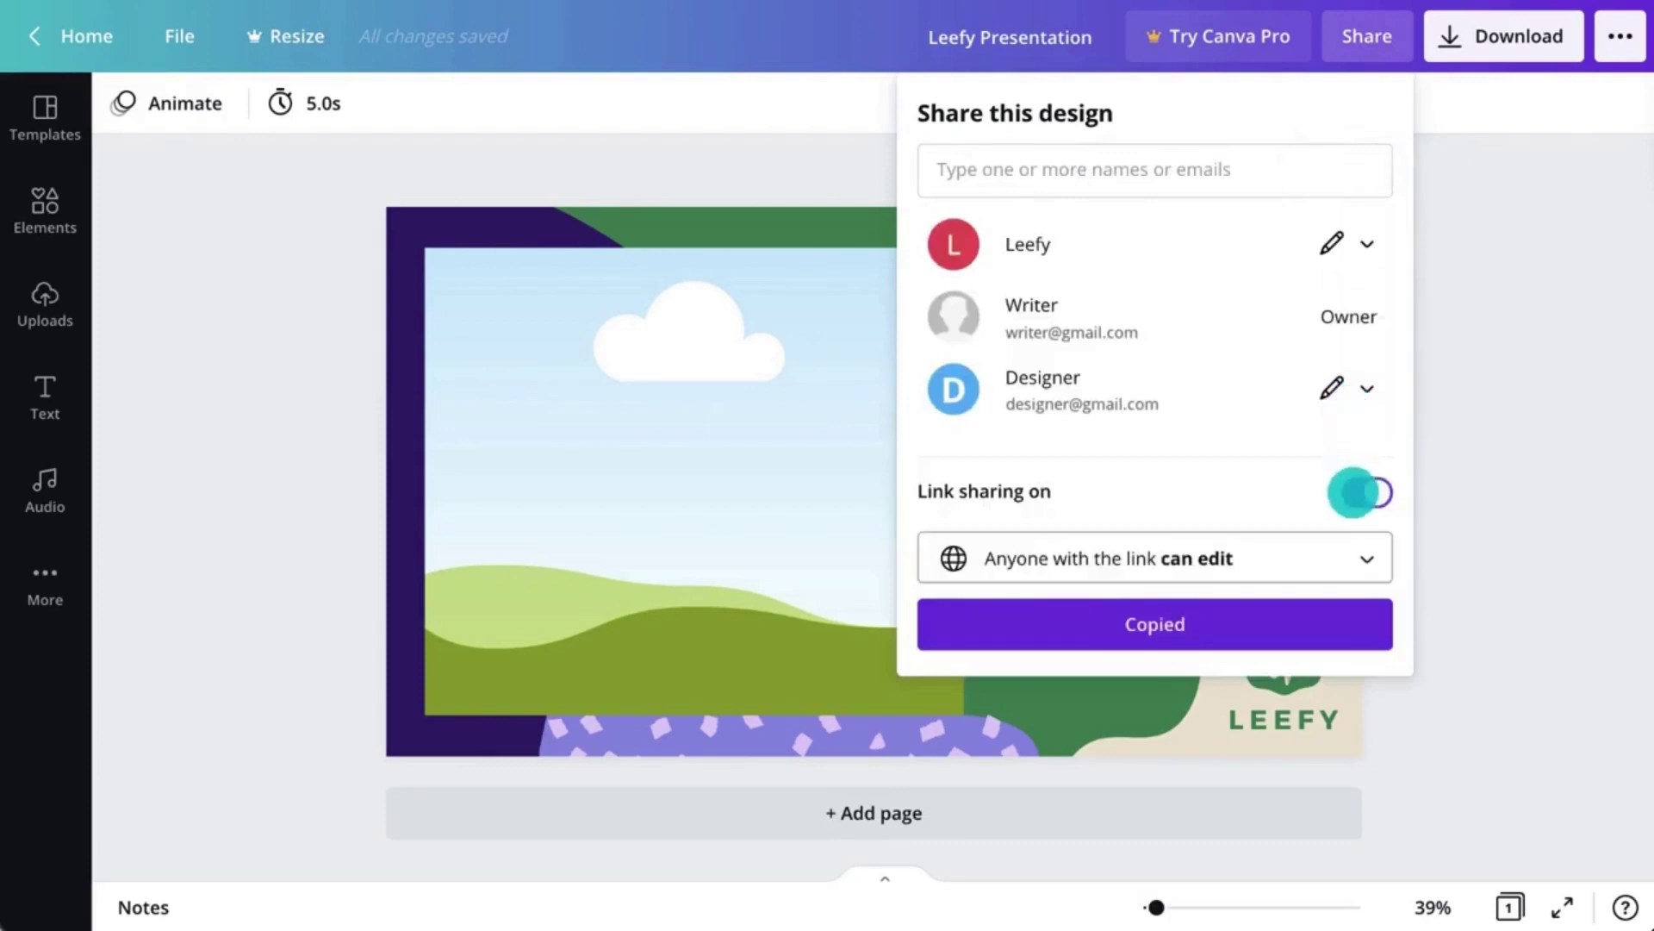
left_click(1489, 456)
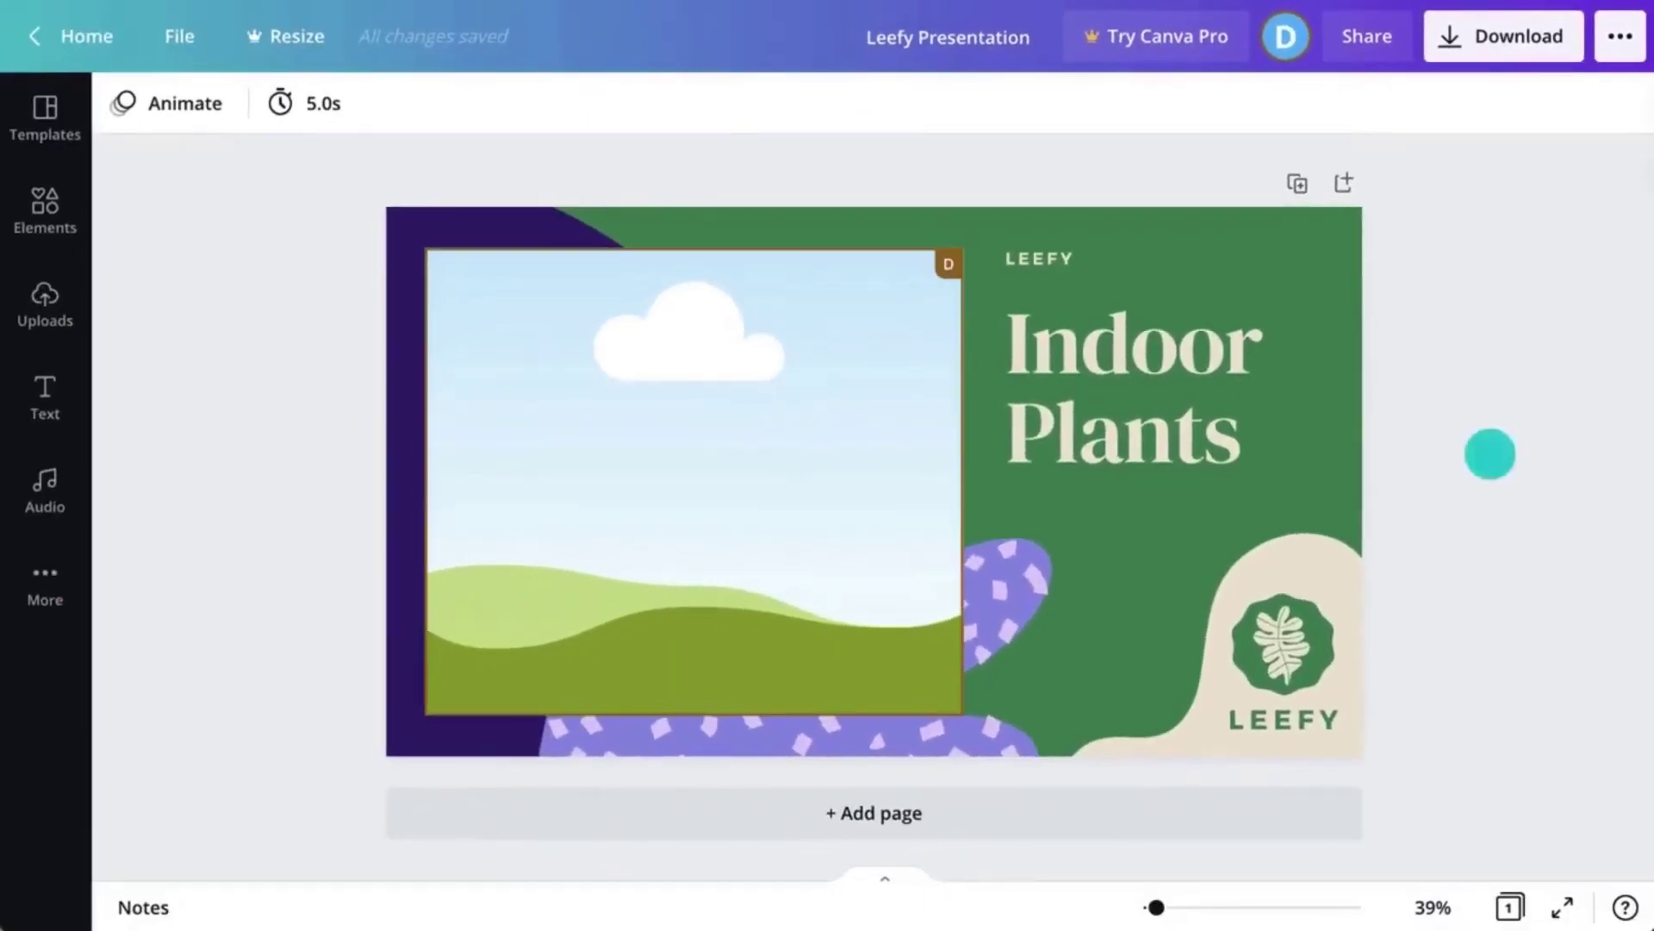
- Change the LEEFY heading text to 'DELIVERED WITH LOVE'
double_click(1073, 257)
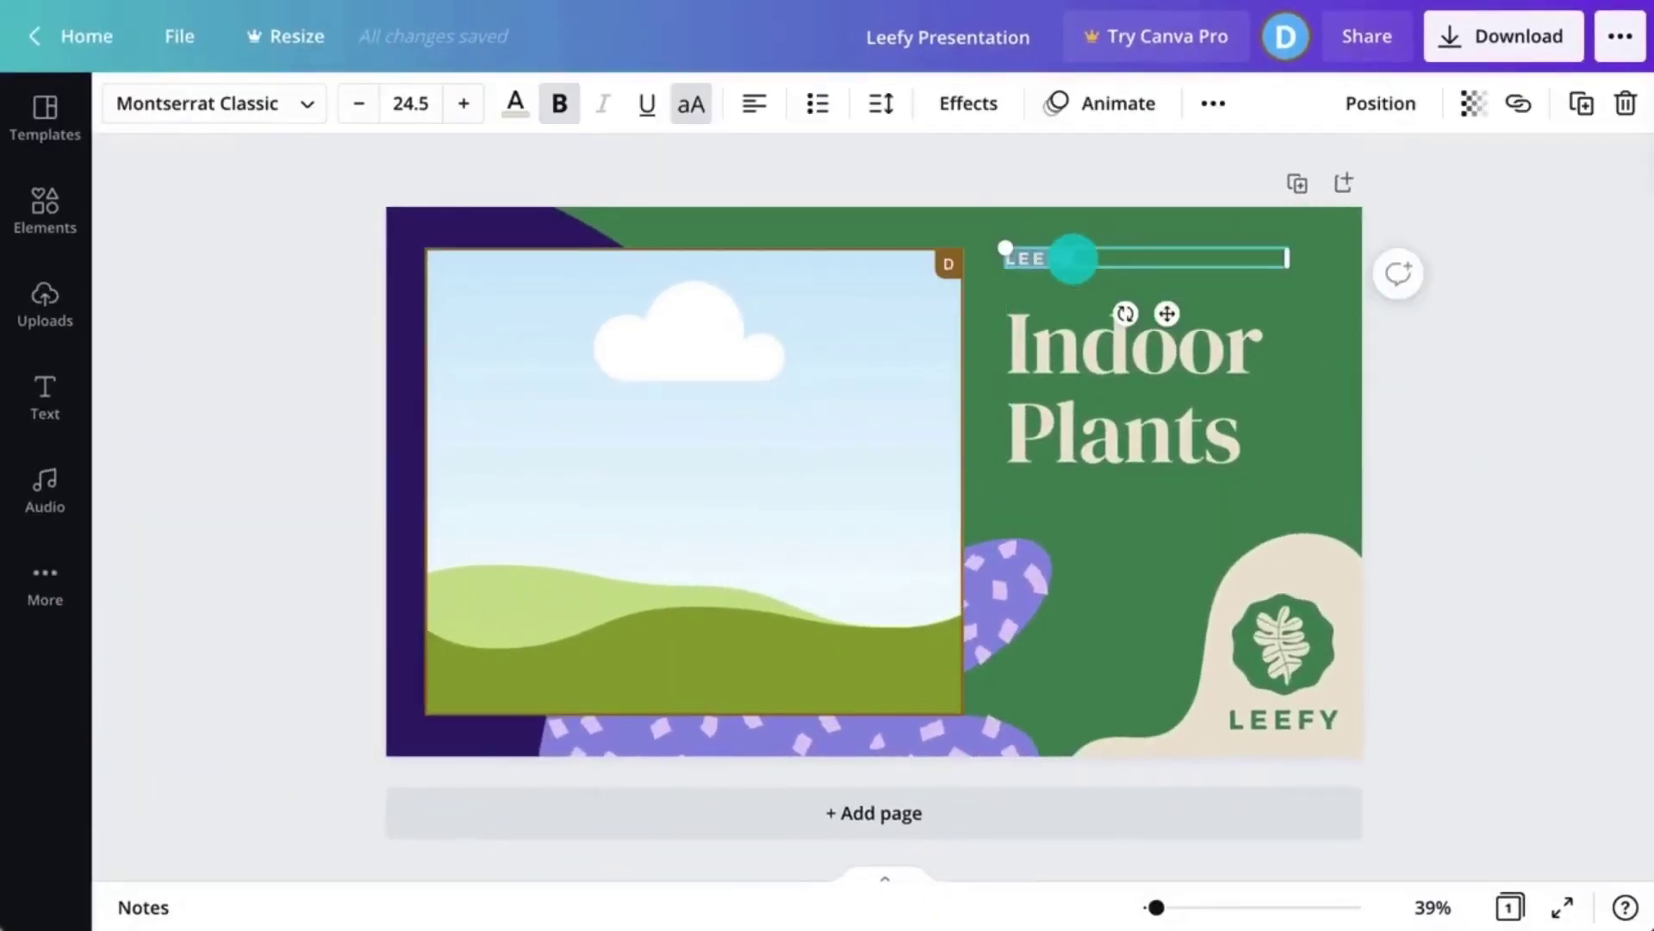
type("DELIVERED WITH LOVE")
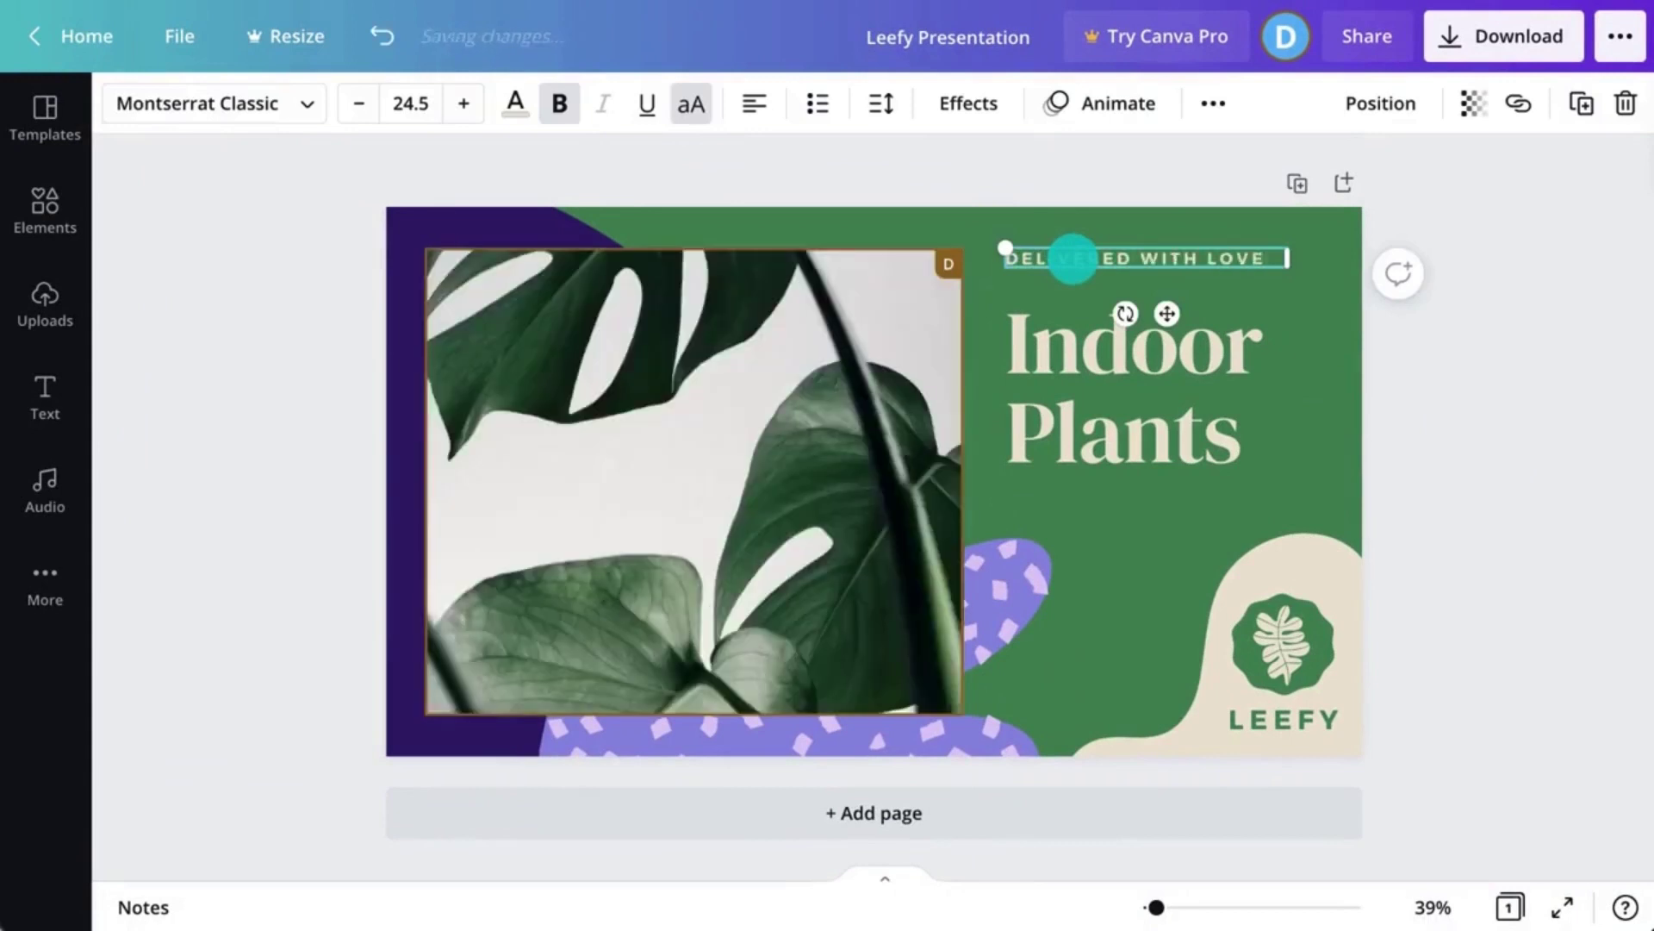
left_click(1465, 335)
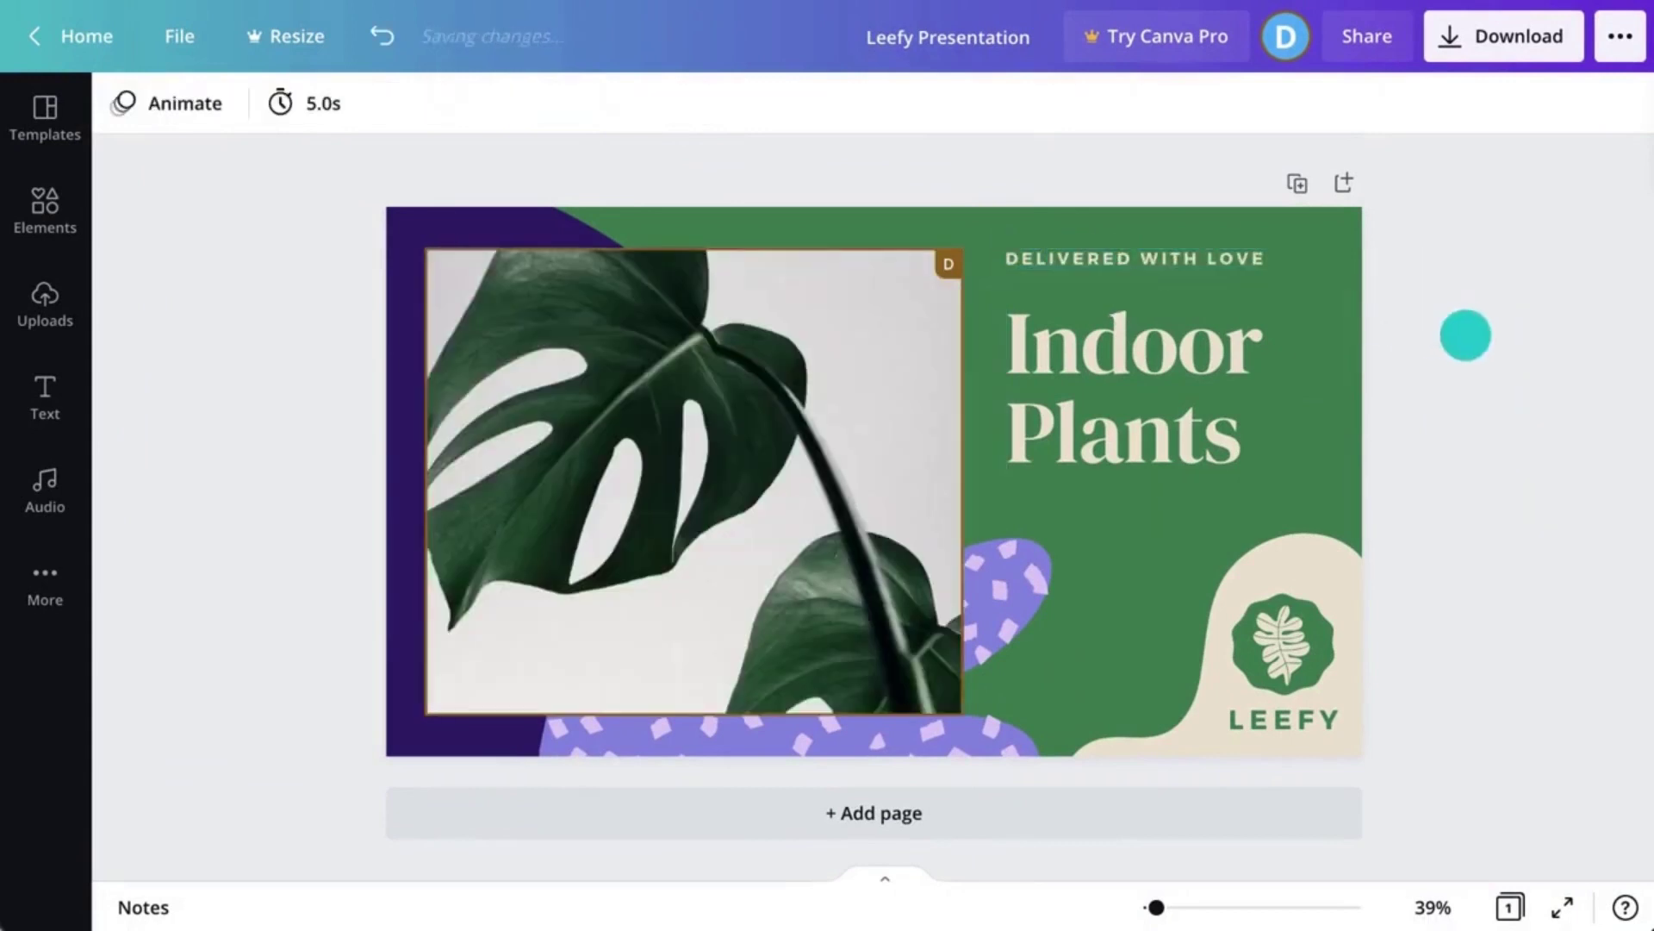